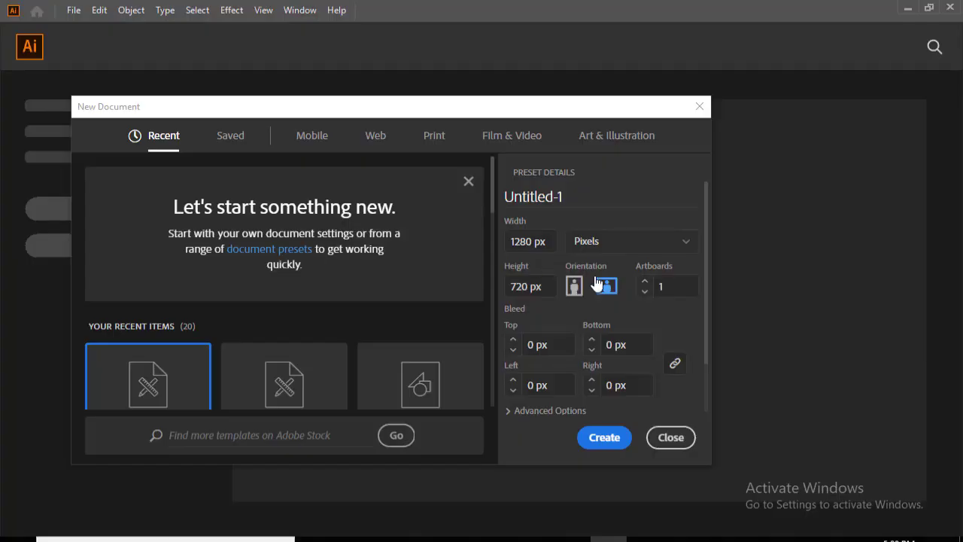
# Step: Create a new A4 document from the Print presets with units set to Pixels
pyautogui.click(427, 140)
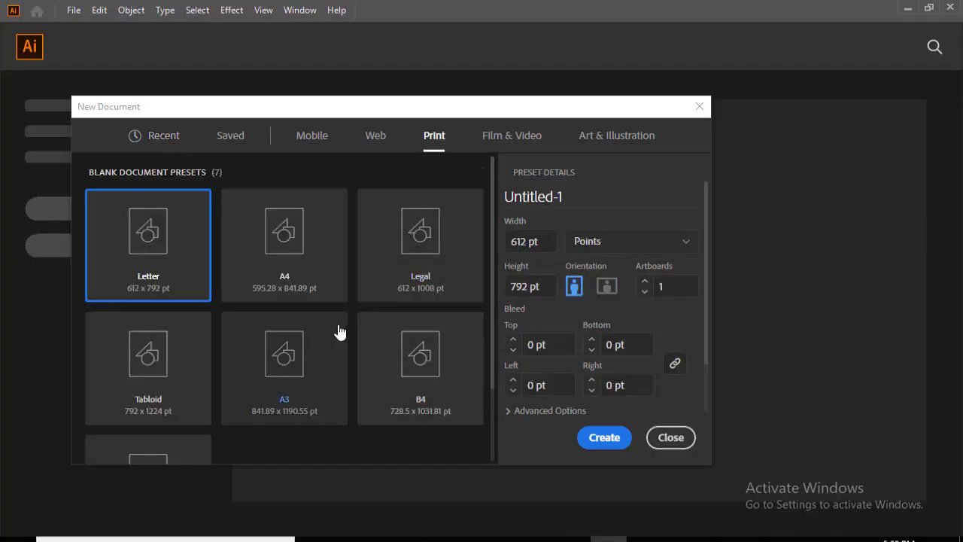
pyautogui.click(299, 252)
pyautogui.click(684, 242)
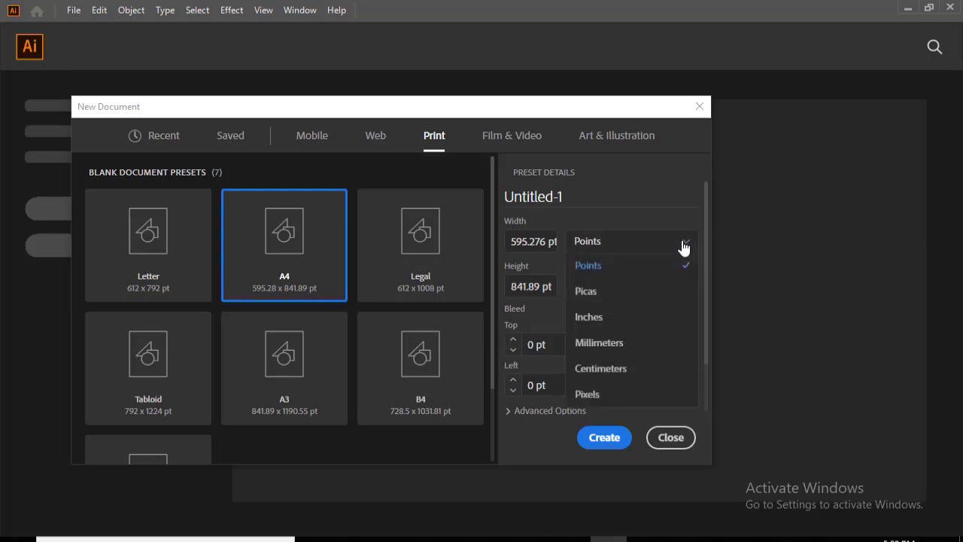
pyautogui.click(588, 394)
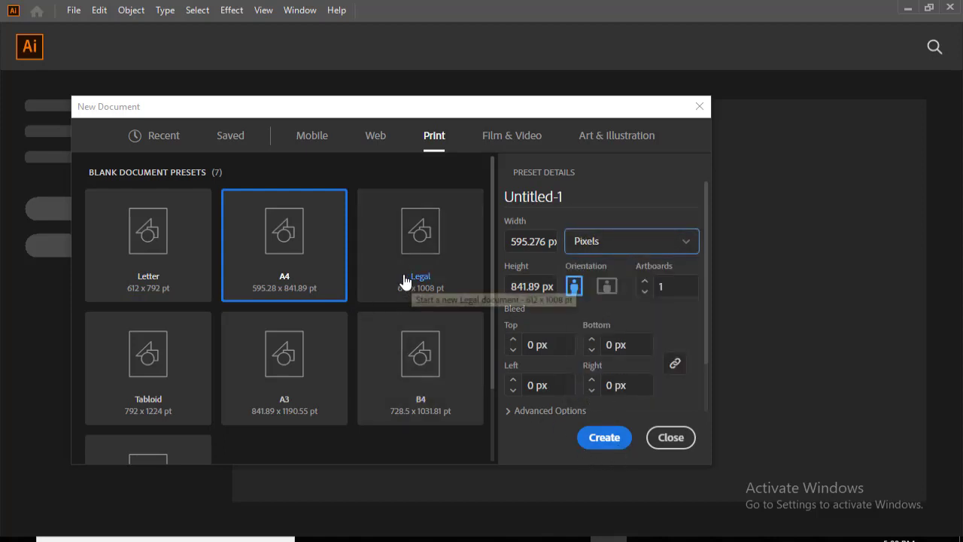
pyautogui.scroll(-1, 402, 279)
pyautogui.scroll(1, 404, 281)
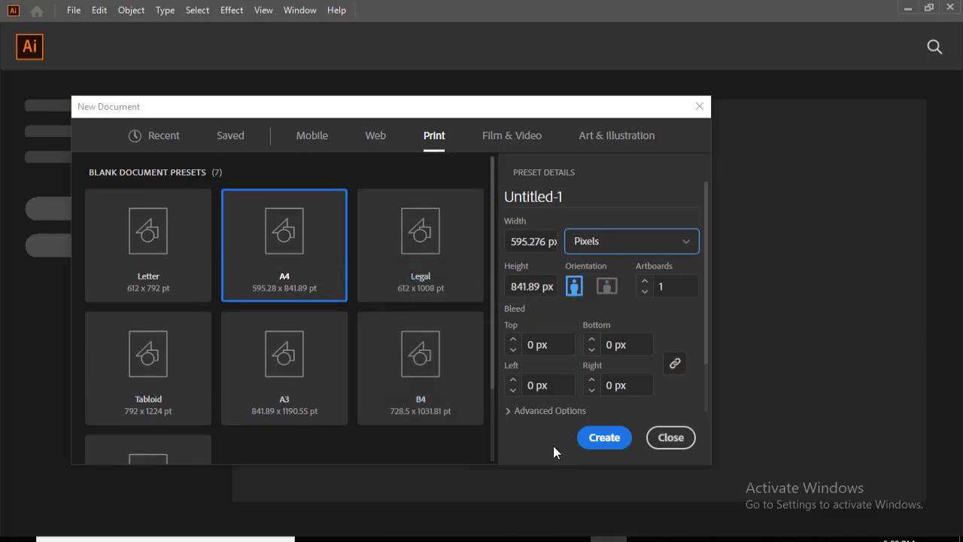
pyautogui.click(602, 440)
pyautogui.click(602, 438)
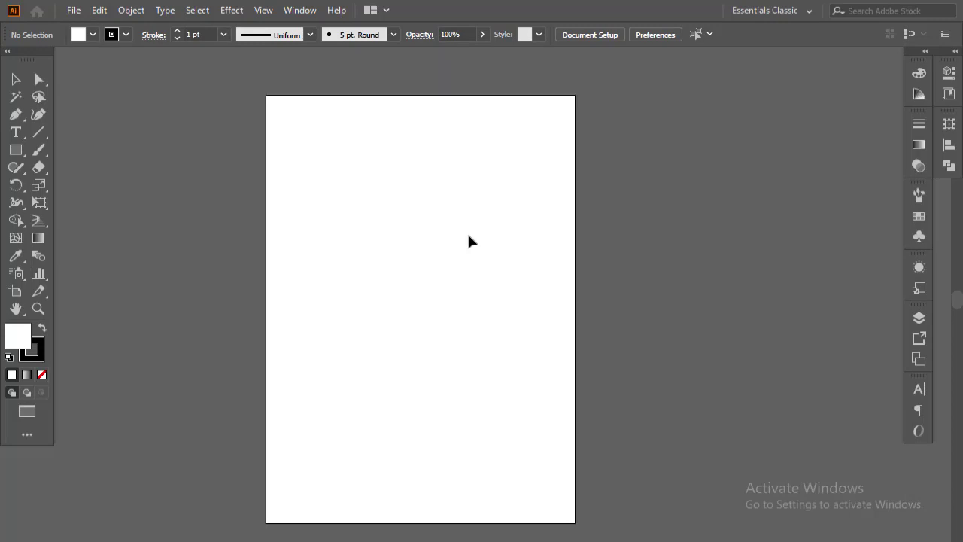
# Step: Show the rulers and drag guides onto all four edges of the artboard
pyautogui.hotkey('ctrl', 'r')
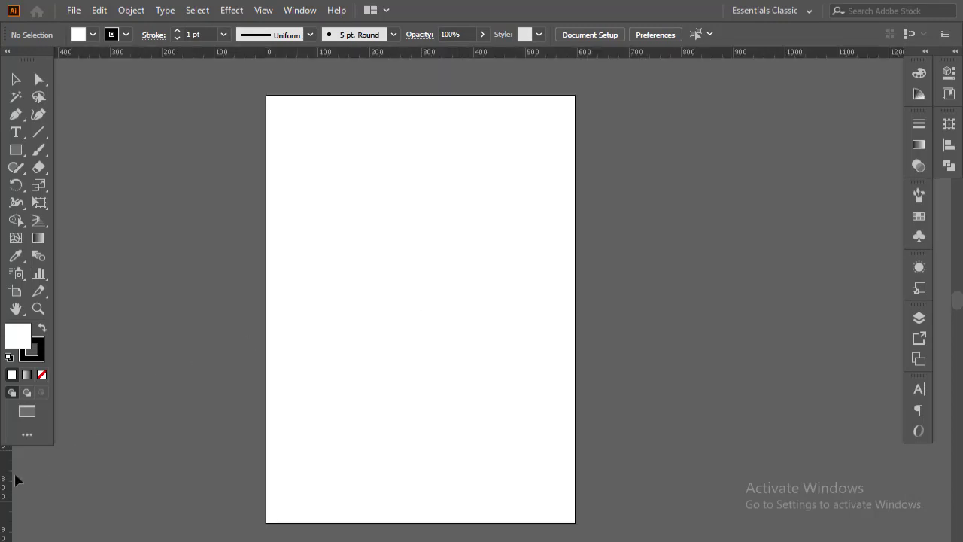
pyautogui.moveTo(7, 481); pyautogui.dragTo(266, 479)
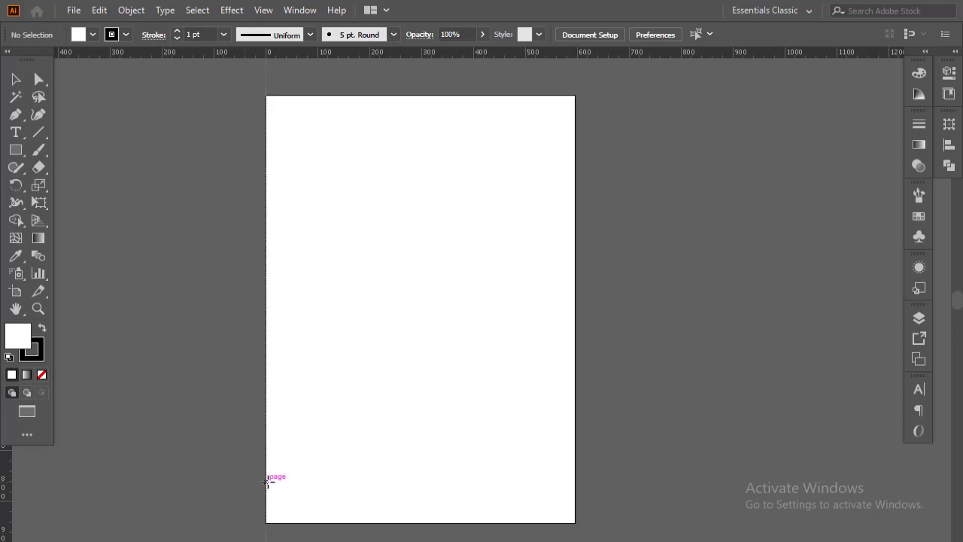
pyautogui.moveTo(420, 52); pyautogui.dragTo(423, 96)
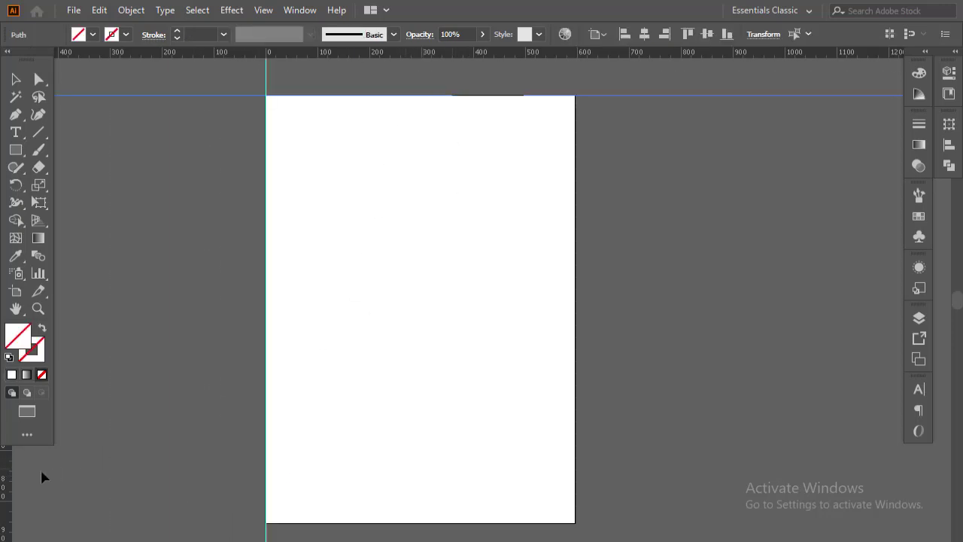
pyautogui.moveTo(9, 487); pyautogui.dragTo(575, 459)
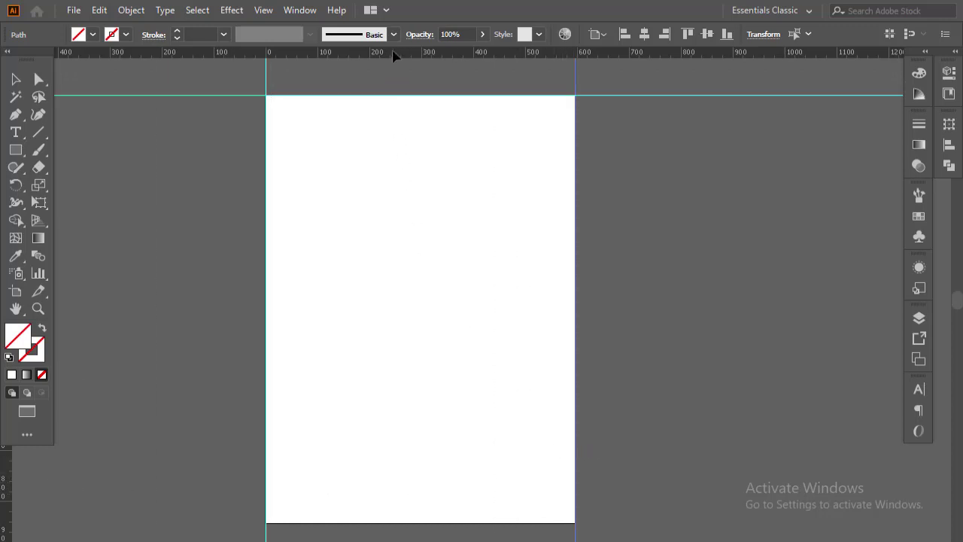
pyautogui.moveTo(393, 56); pyautogui.dragTo(499, 524)
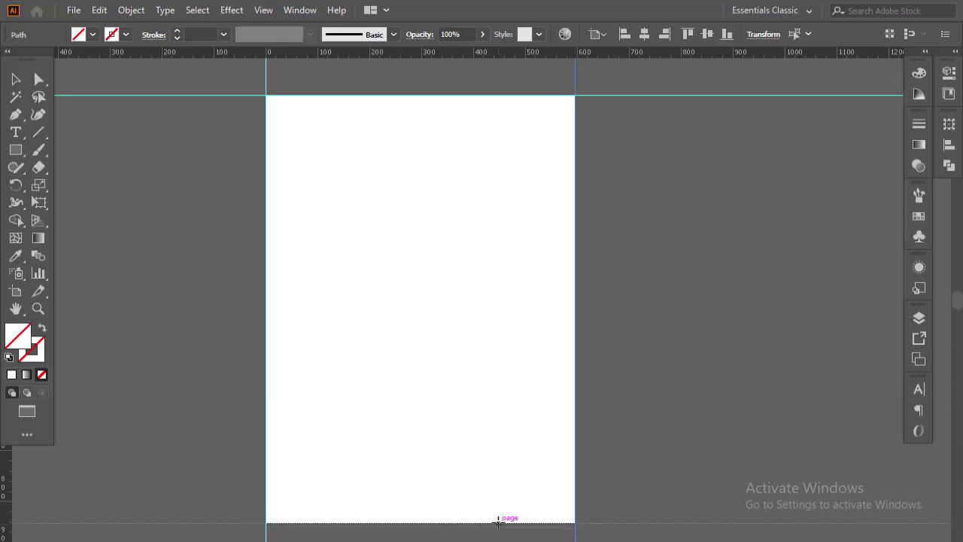
# Step: Lock the guides, then add a vertical guide marking the sidebar column's edge
pyautogui.rightClick(674, 262)
pyautogui.click(724, 389)
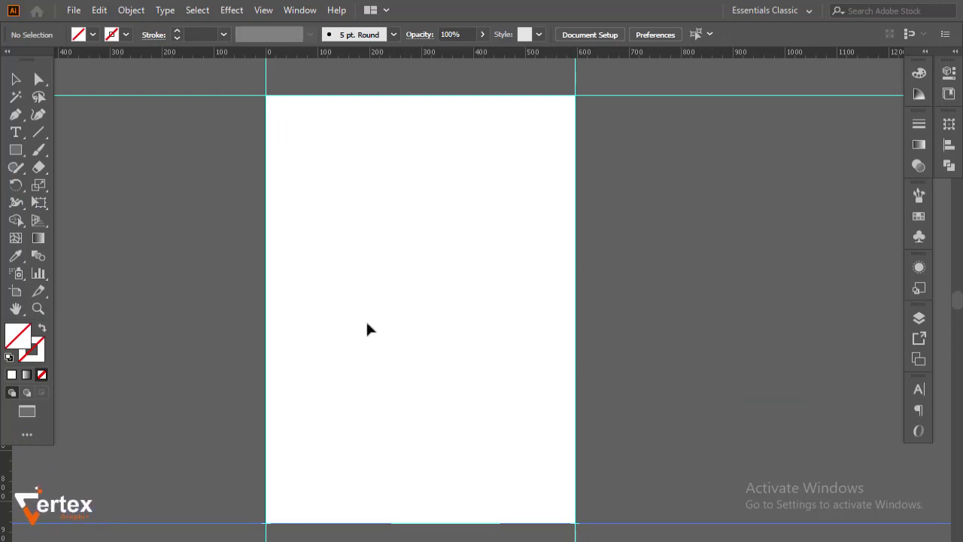
pyautogui.moveTo(8, 494); pyautogui.dragTo(336, 489)
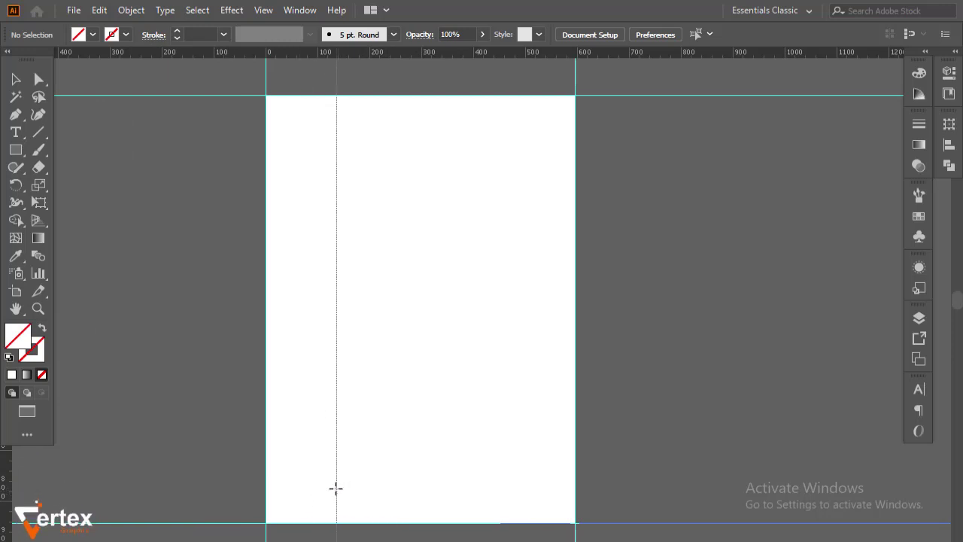
pyautogui.moveTo(336, 488); pyautogui.dragTo(356, 488)
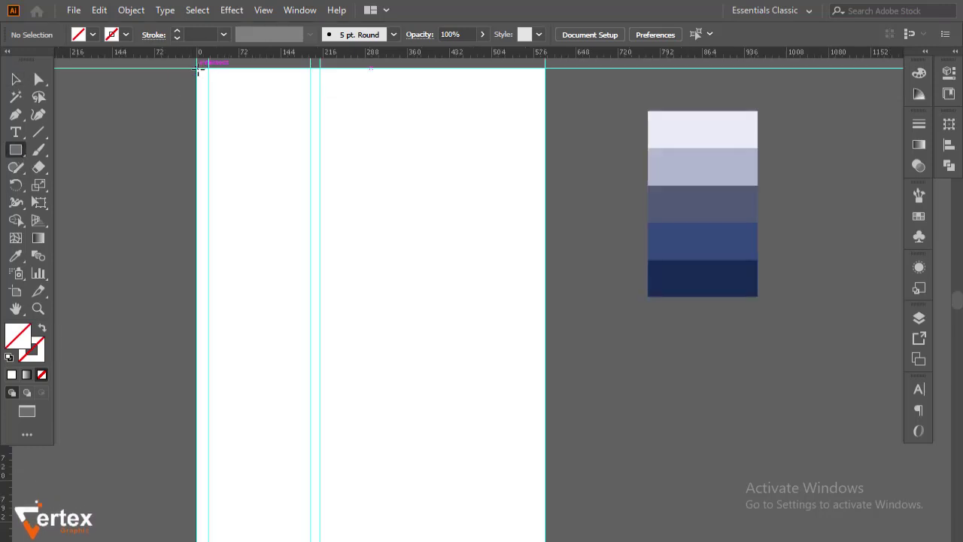
# Step: Draw a full-height rectangle over the left sidebar and fill it with the lavender palette colour
pyautogui.moveTo(198, 70); pyautogui.dragTo(321, 501)
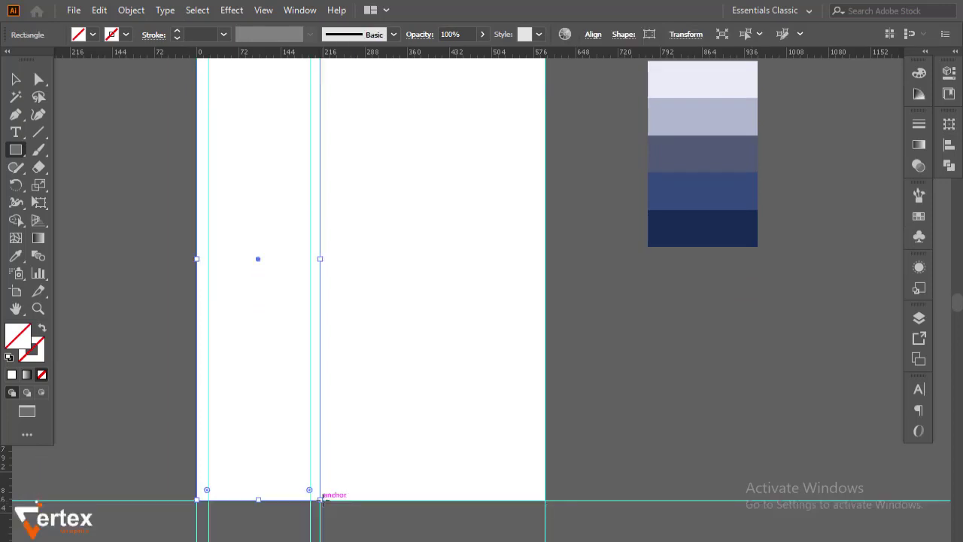
pyautogui.click(15, 256)
pyautogui.click(699, 117)
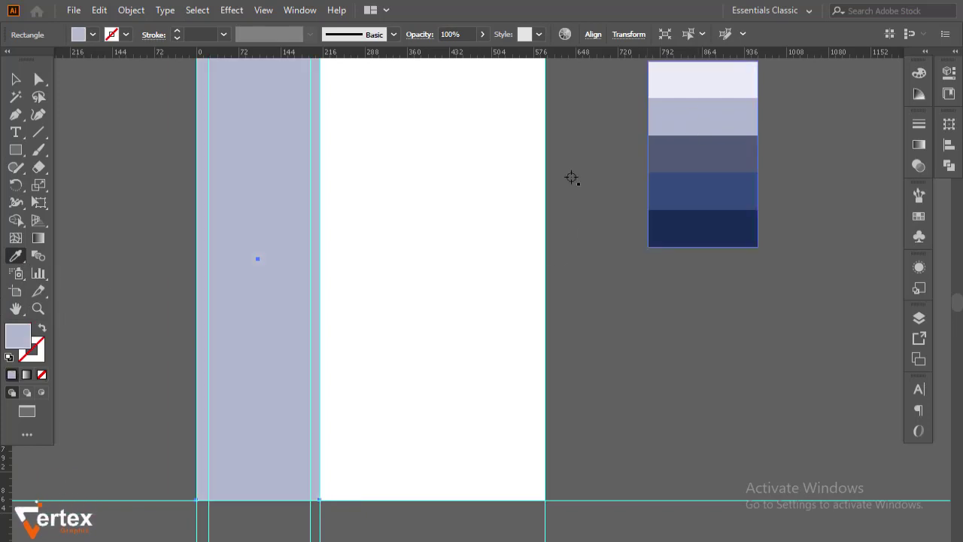
pyautogui.click(15, 79)
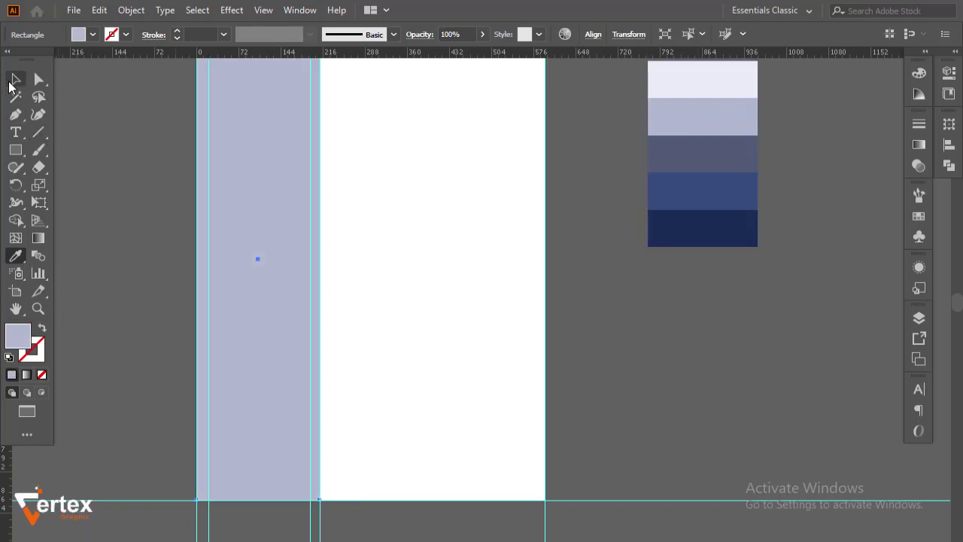
# Step: Change the sidebar rectangle's fill to light grey #b6b6b7 in the Color Picker
pyautogui.doubleClick(18, 338)
pyautogui.click(378, 362)
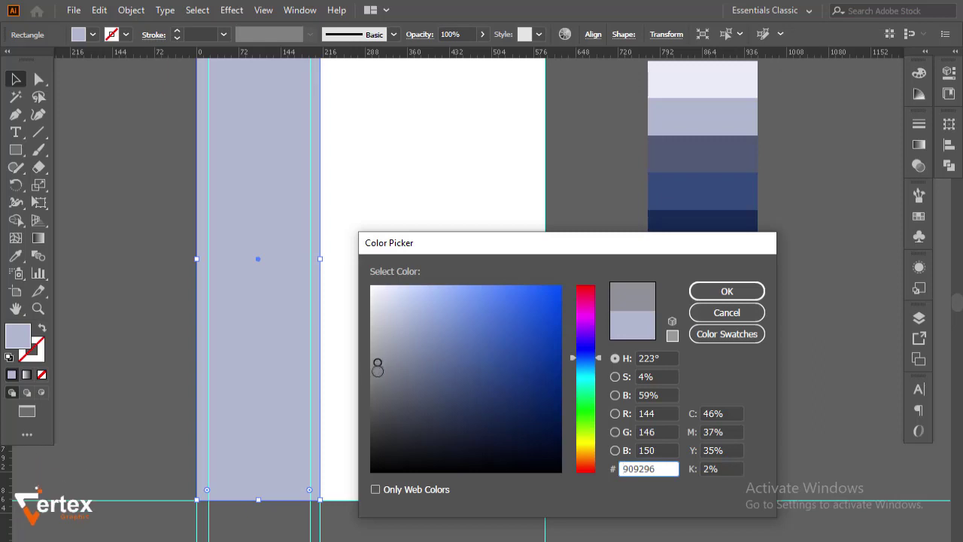
pyautogui.click(727, 295)
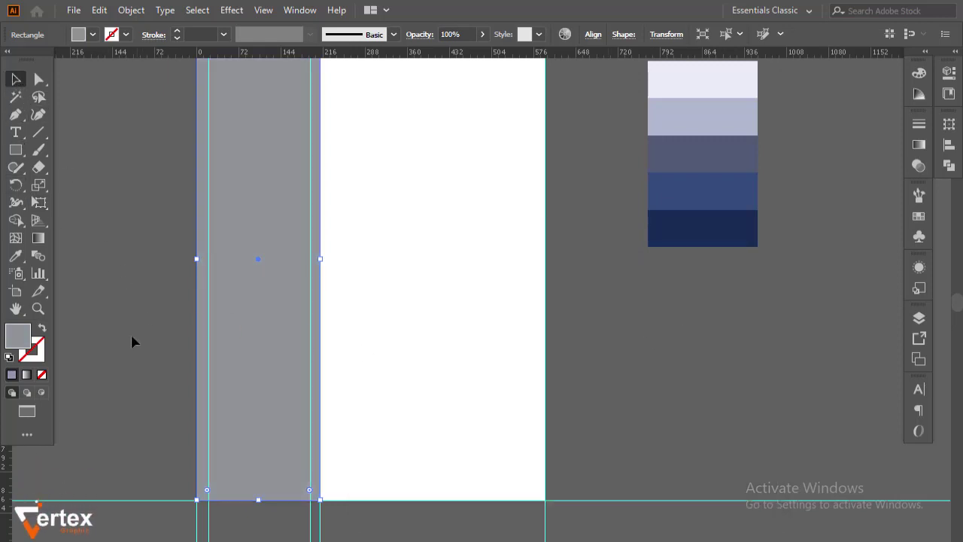
pyautogui.doubleClick(18, 339)
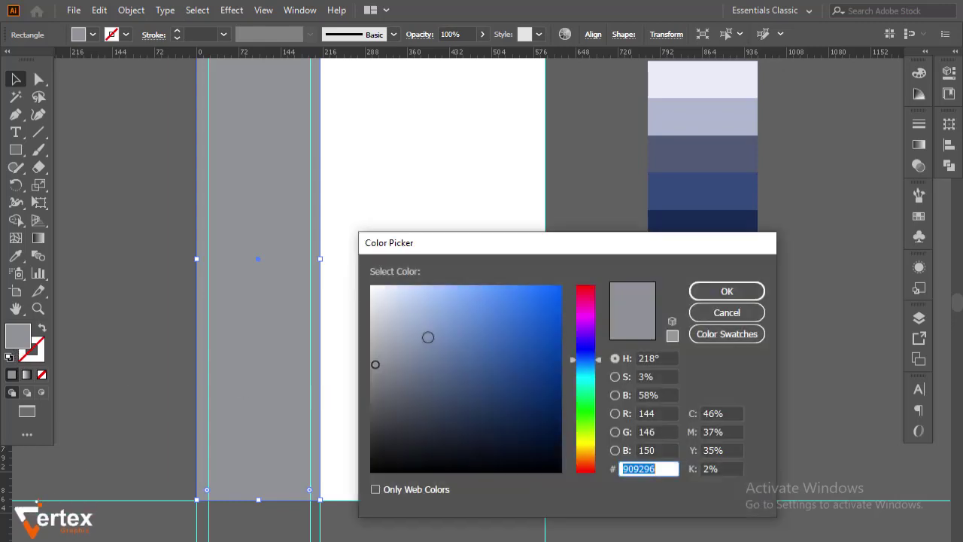
pyautogui.click(377, 339)
pyautogui.click(727, 291)
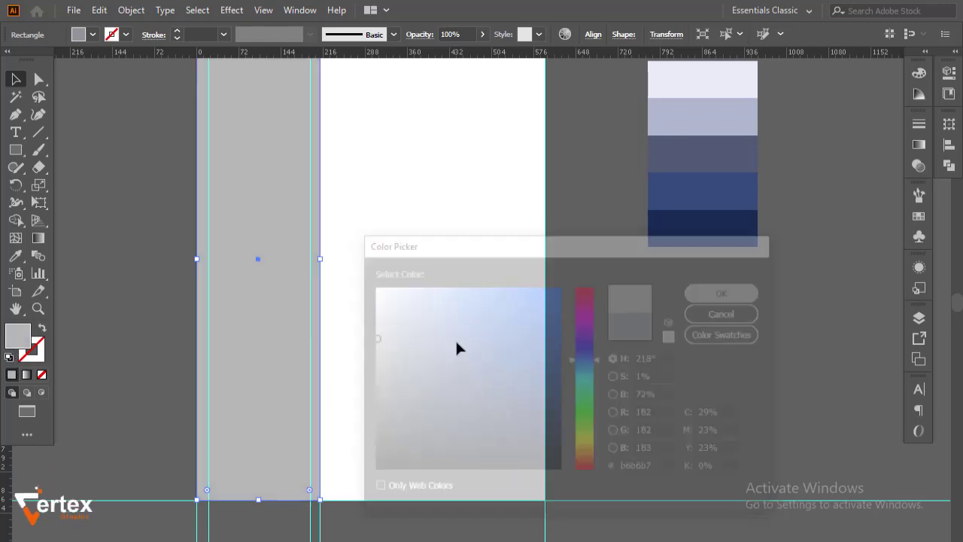
pyautogui.click(143, 274)
# Step: Draw a circle at the top of the grey sidebar with the Ellipse tool
pyautogui.moveTo(324, 240); pyautogui.dragTo(322, 325)
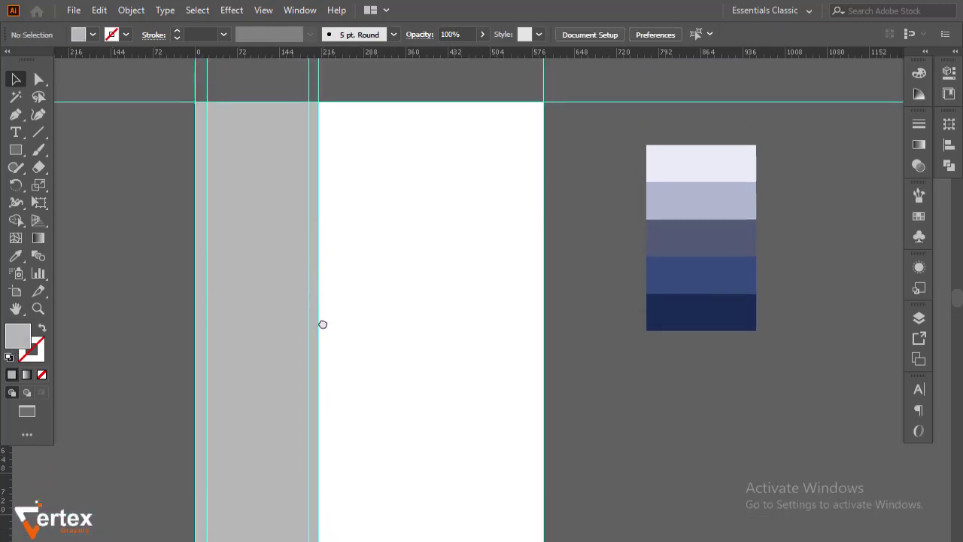
pyautogui.scroll(1, 353, 198)
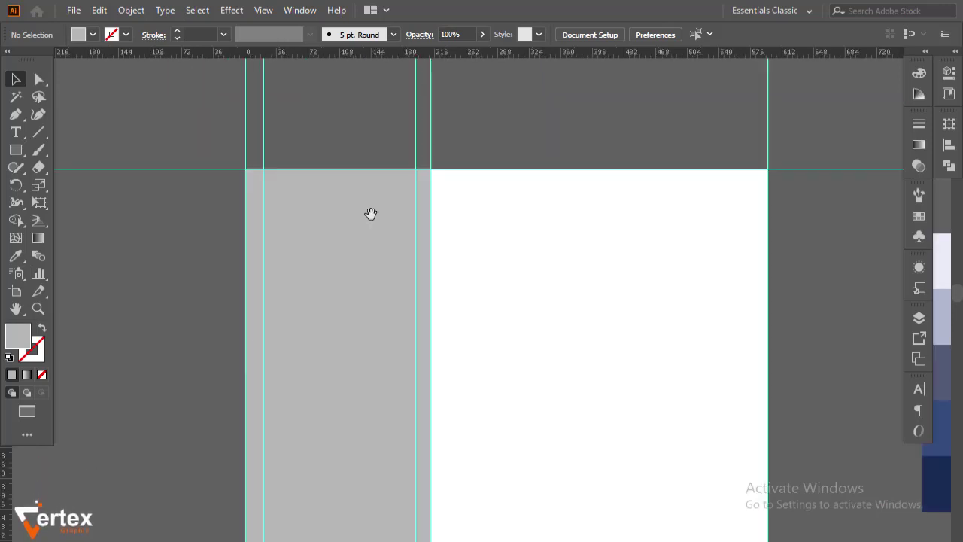
pyautogui.scroll(-3, 324, 164)
pyautogui.hscroll(3, 351, 204)
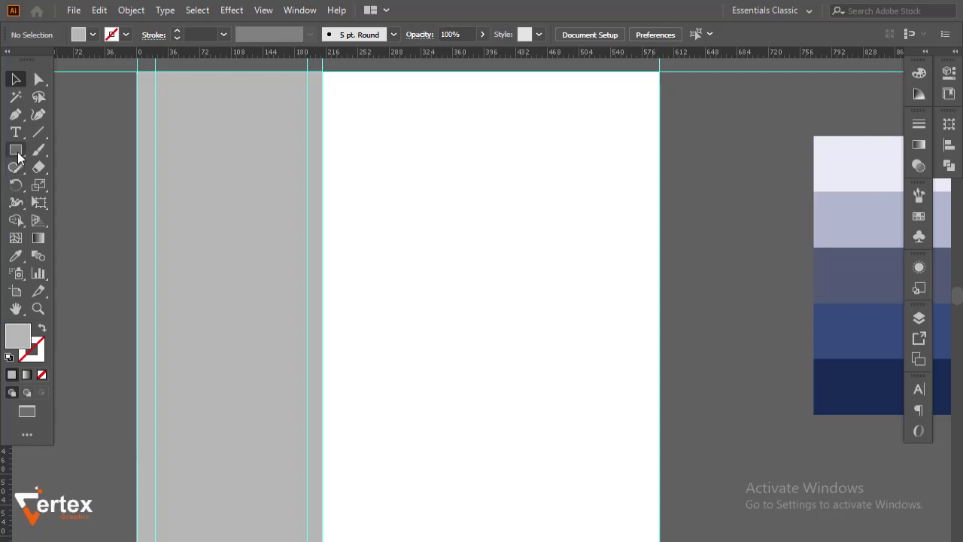
pyautogui.click(15, 150)
pyautogui.click(81, 185)
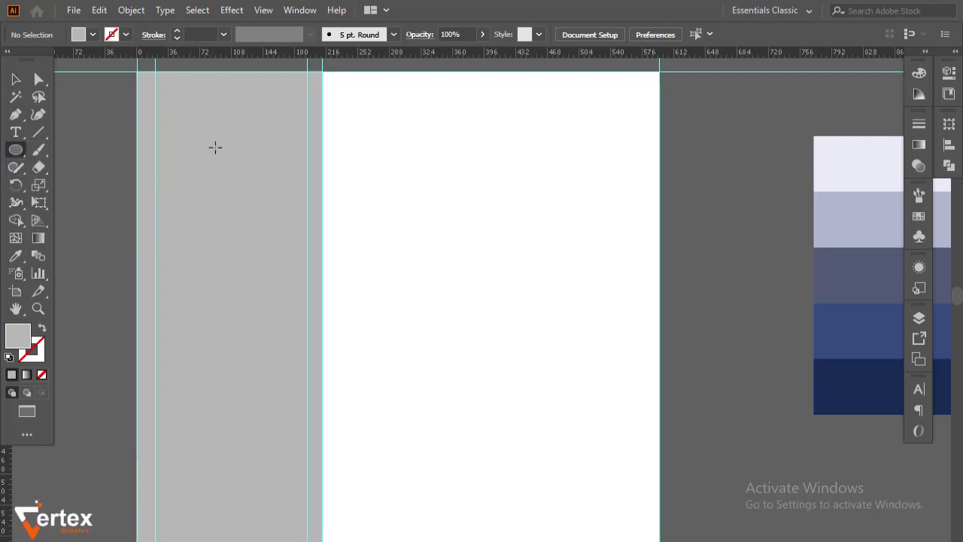
pyautogui.moveTo(204, 144)
pyautogui.mouseDown()
pyautogui.moveTo(263, 233)
pyautogui.moveTo(223, 202)
pyautogui.moveTo(232, 214)
pyautogui.mouseUp()
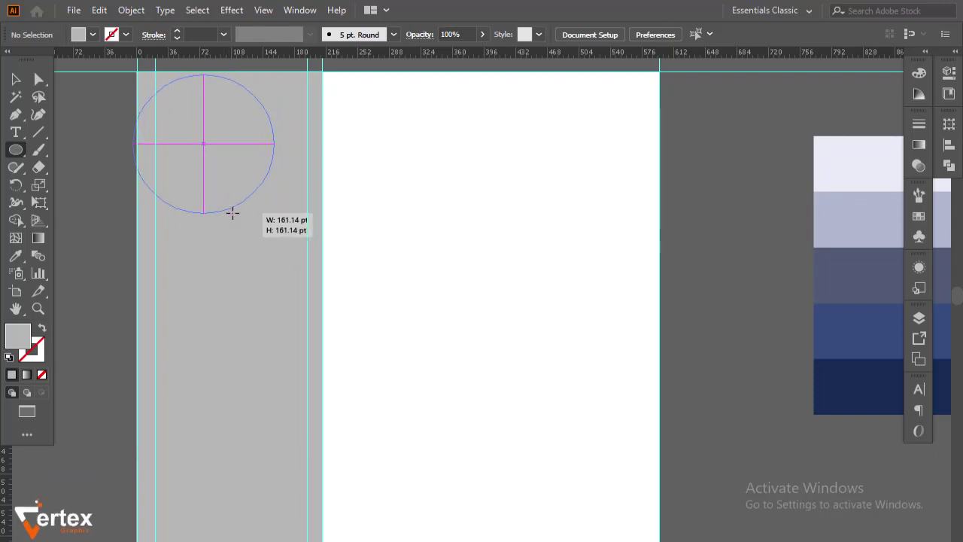
# Step: Move the circle down inside the sidebar and zoom out to the whole page
pyautogui.click(15, 78)
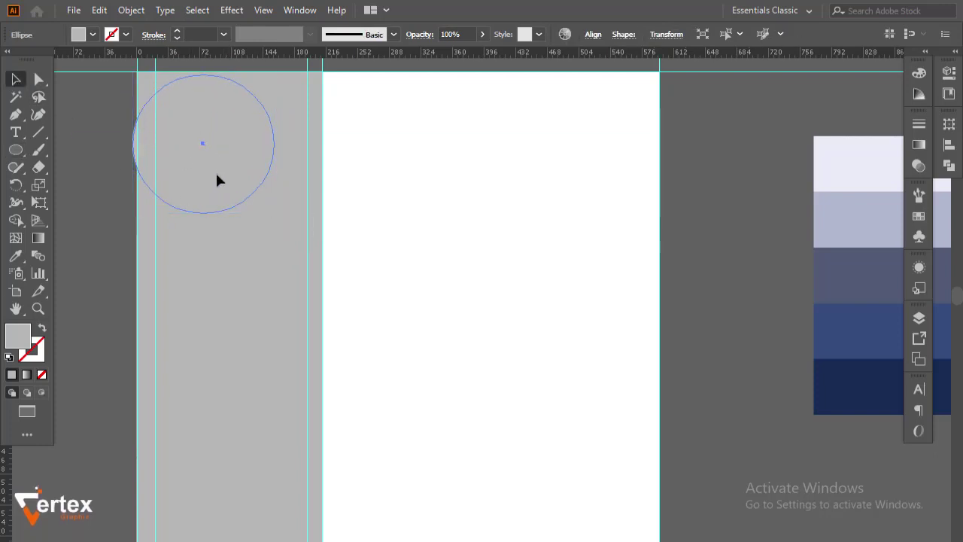
pyautogui.moveTo(215, 172)
pyautogui.mouseDown()
pyautogui.moveTo(229, 200)
pyautogui.moveTo(223, 170)
pyautogui.mouseUp()
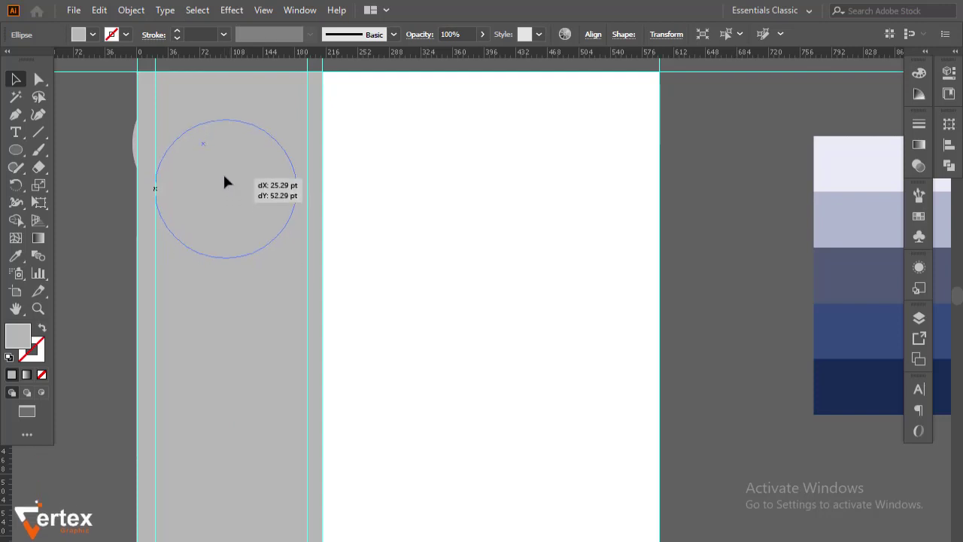
pyautogui.click(98, 156)
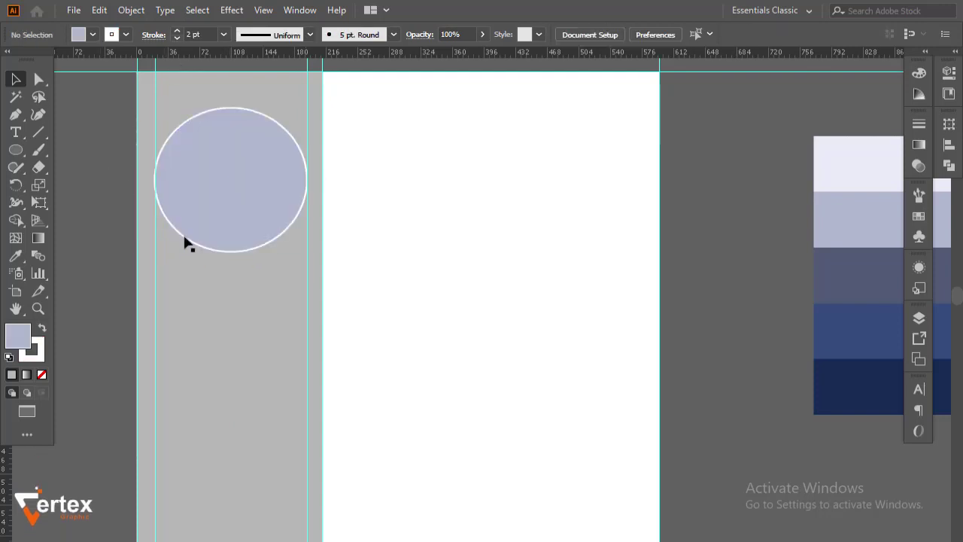
pyautogui.keyDown('ctrl'); pyautogui.keyDown('alt'); pyautogui.click(359, 301); pyautogui.keyUp('alt'); pyautogui.keyUp('ctrl')
pyautogui.moveTo(327, 247)
pyautogui.mouseDown()
pyautogui.moveTo(389, 258)
pyautogui.moveTo(359, 258)
pyautogui.mouseUp()
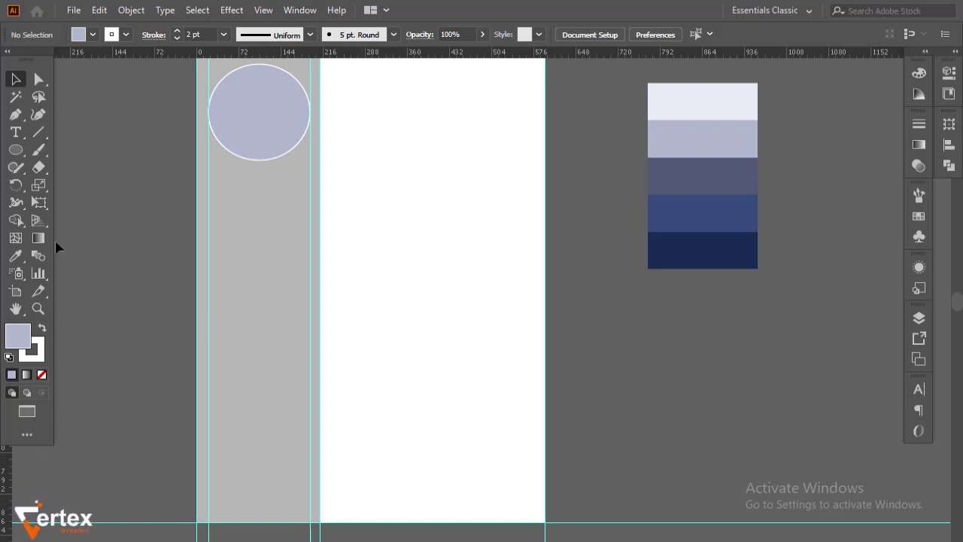
# Step: Add a 'YOUR NAME' text object beneath the photo circle
pyautogui.click(368, 213)
pyautogui.press('BackSpace')
pyautogui.write('YOUR')
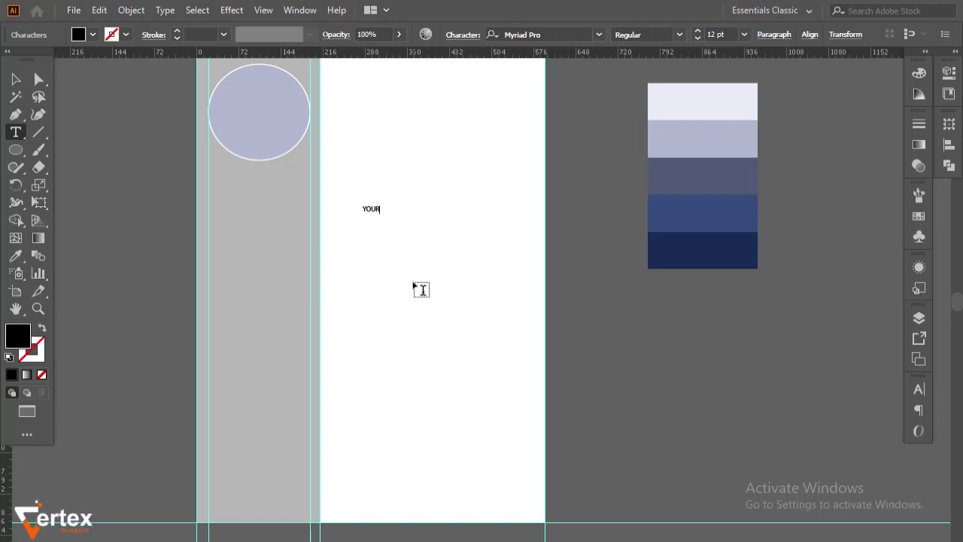
pyautogui.write('NAME')
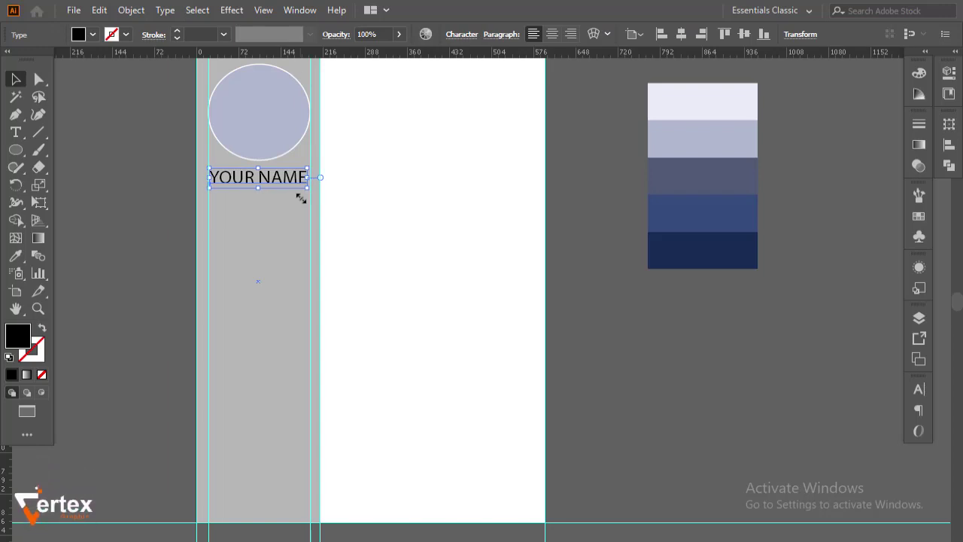
pyautogui.press('Right')
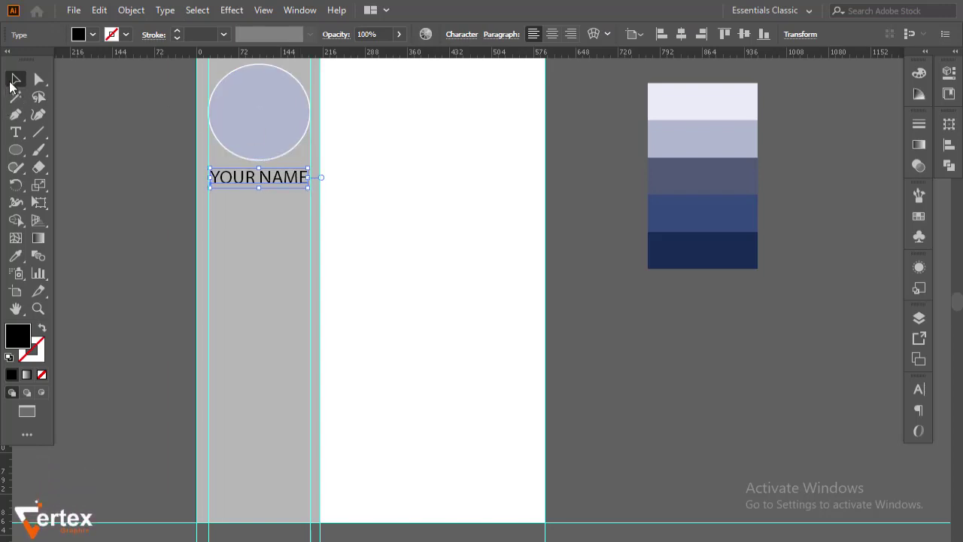
# Step: Set YOUR NAME in the Myriad Variable Concept Semibold Condensed font
pyautogui.click(921, 389)
pyautogui.click(893, 399)
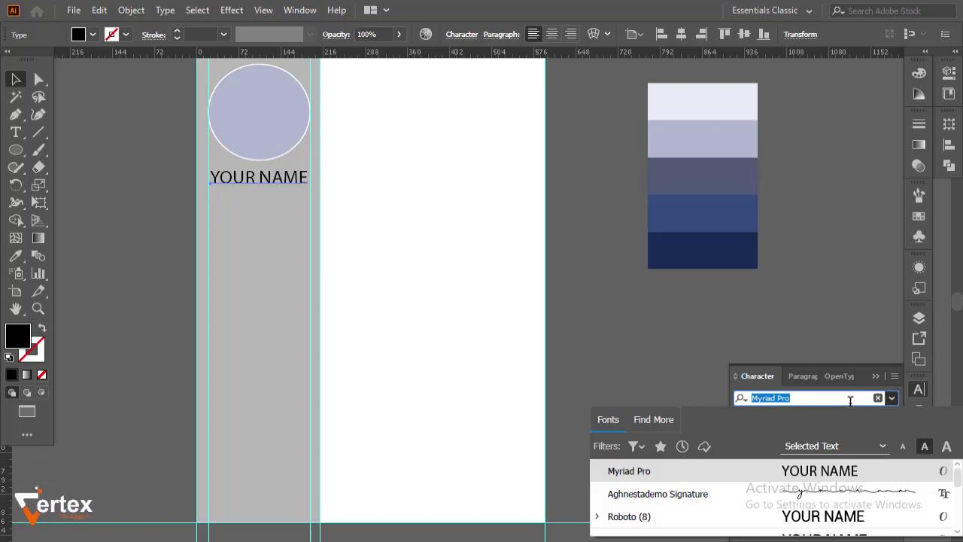
pyautogui.write('MYR')
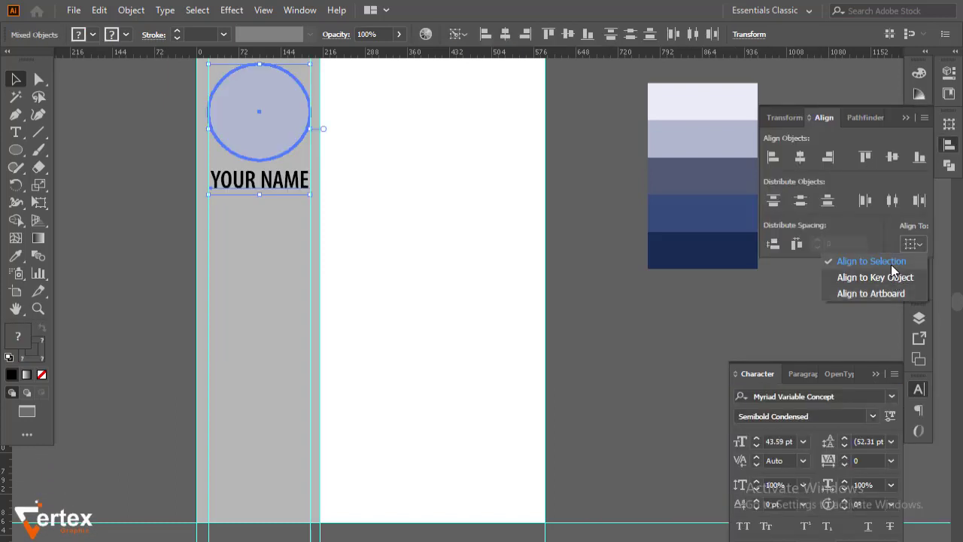
pyautogui.click(858, 254)
pyautogui.click(800, 157)
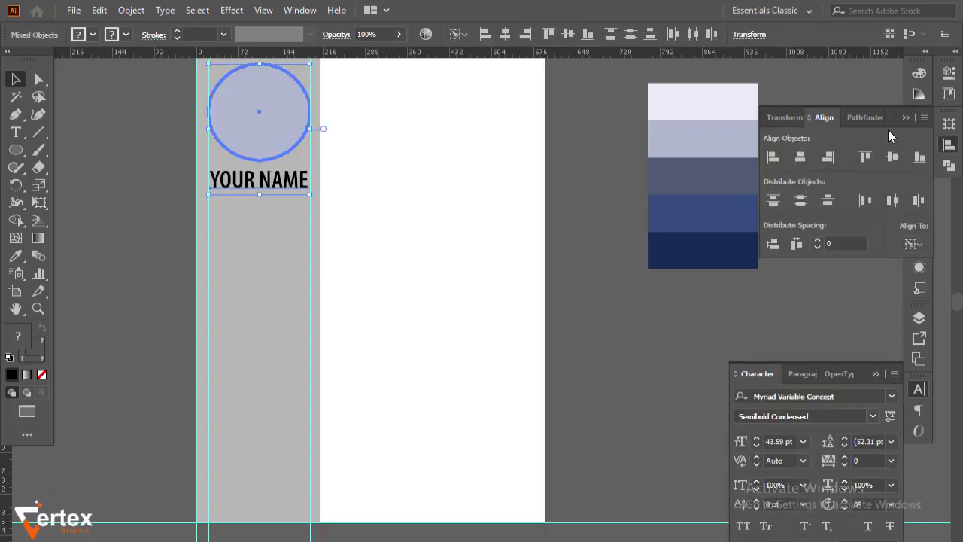
pyautogui.click(587, 226)
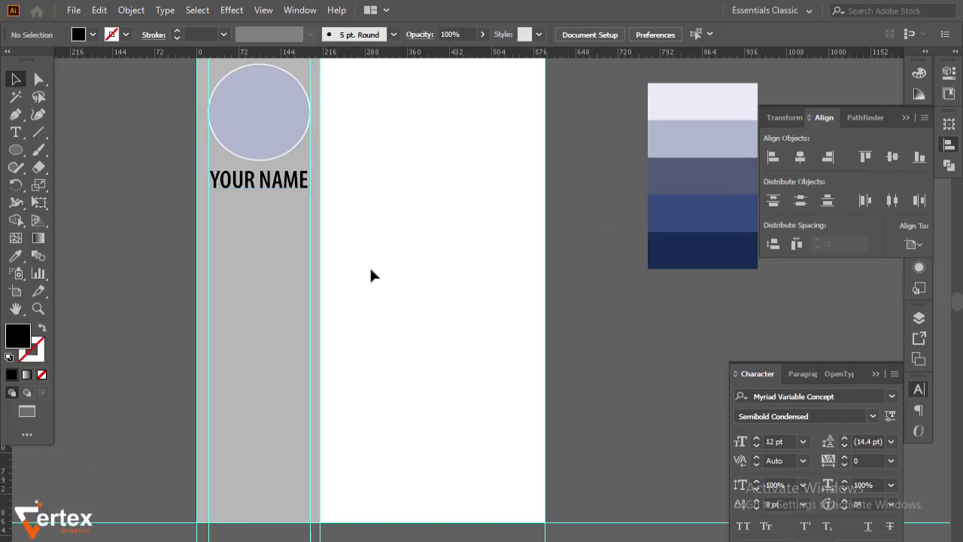
# Step: Duplicate YOUR NAME below itself and retype the copy as 'PROFESSION'
pyautogui.moveTo(267, 181); pyautogui.dragTo(272, 209)
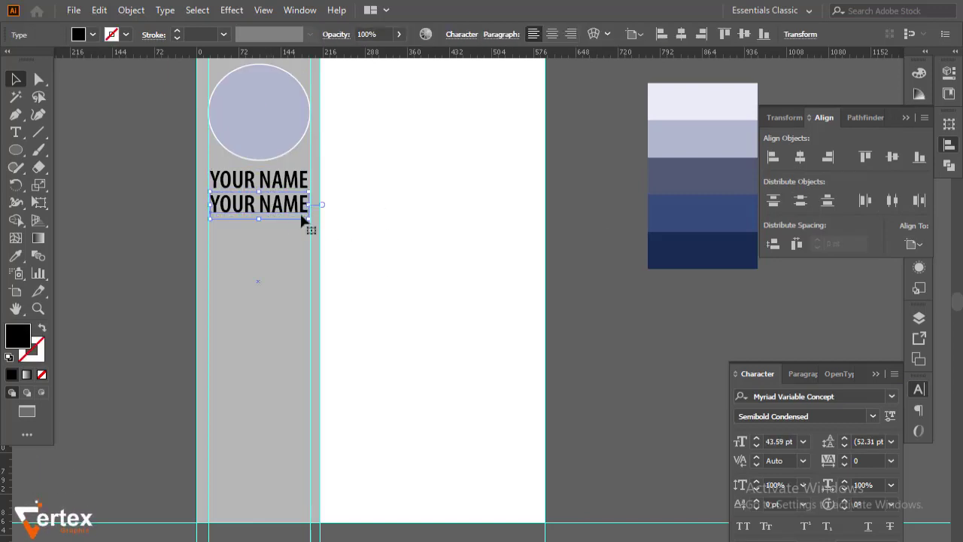
pyautogui.scroll(2, 354, 166)
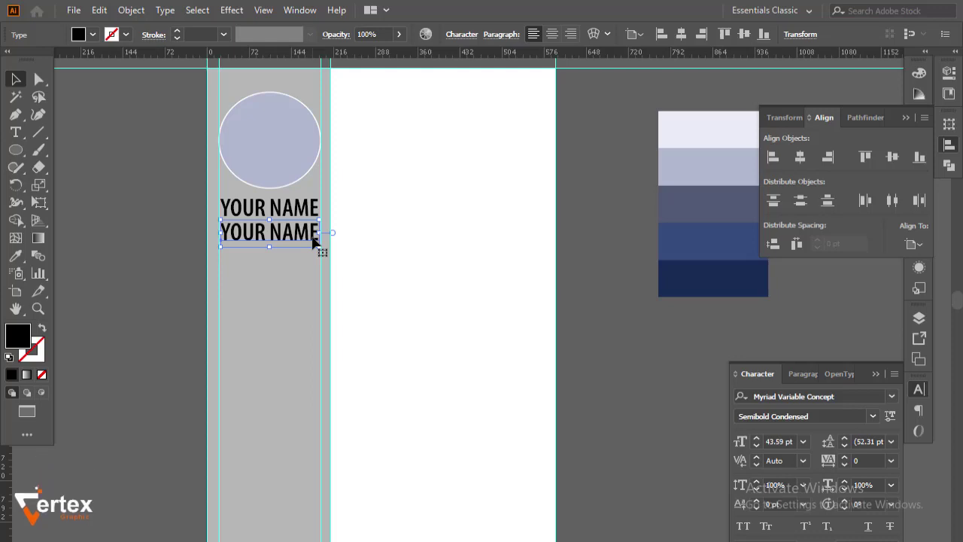
pyautogui.doubleClick(315, 235)
pyautogui.moveTo(318, 236); pyautogui.dragTo(226, 234)
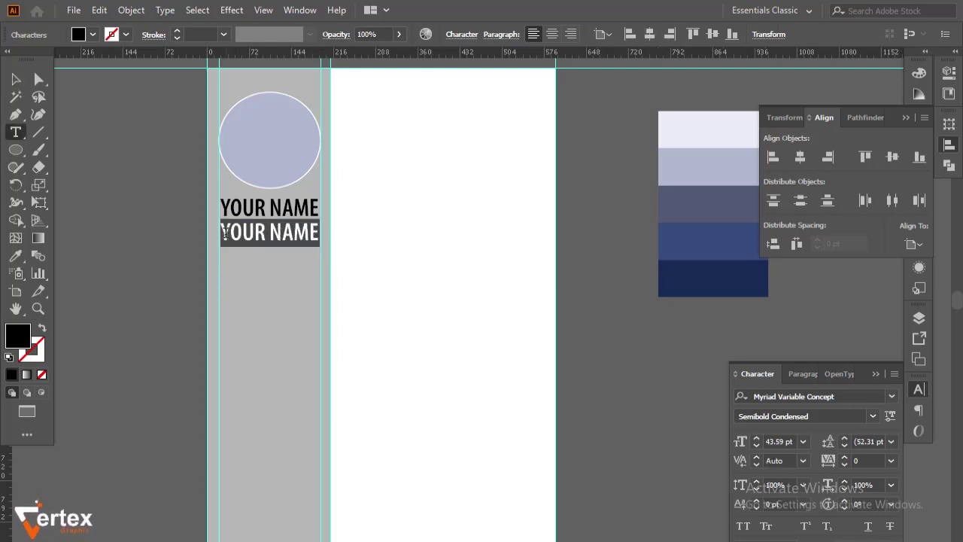
pyautogui.press('BackSpace')
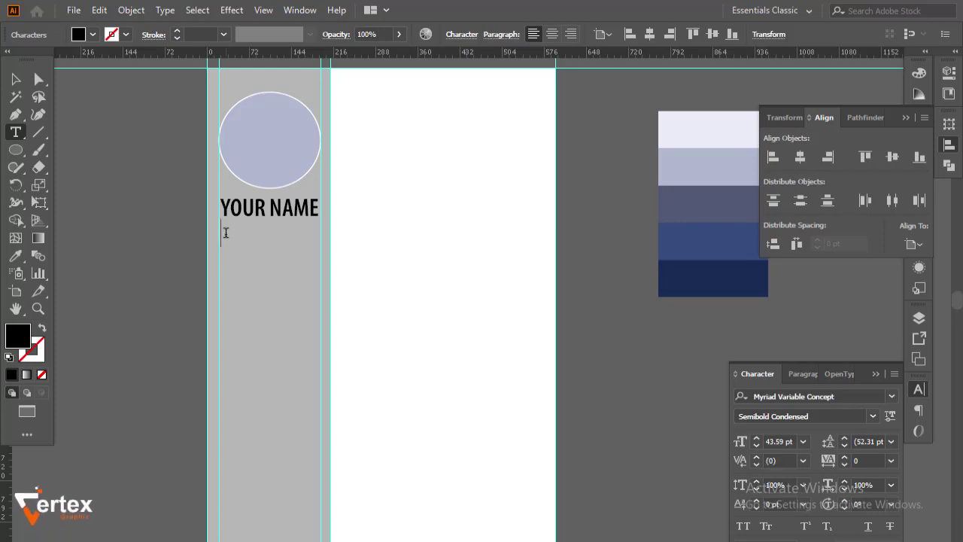
pyautogui.write('PROF')
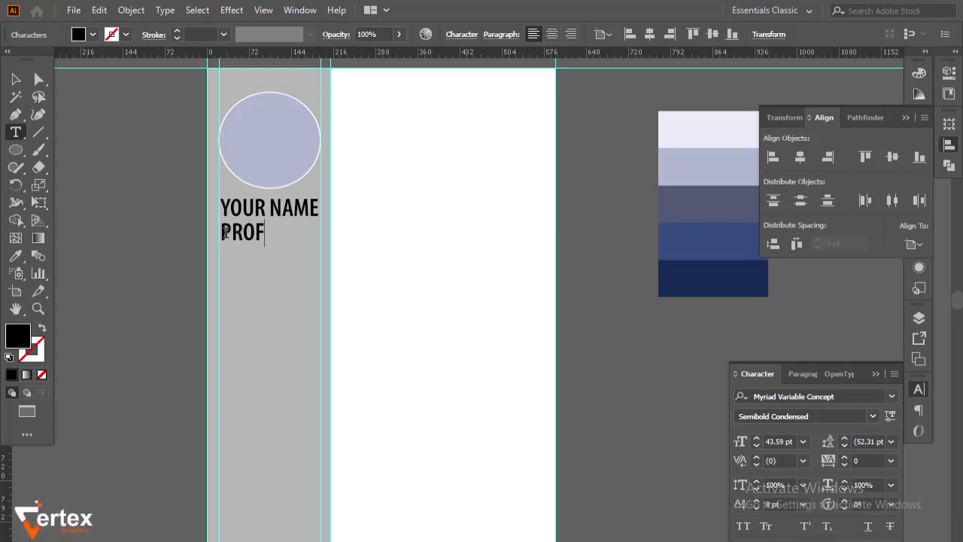
pyautogui.write('ESSION')
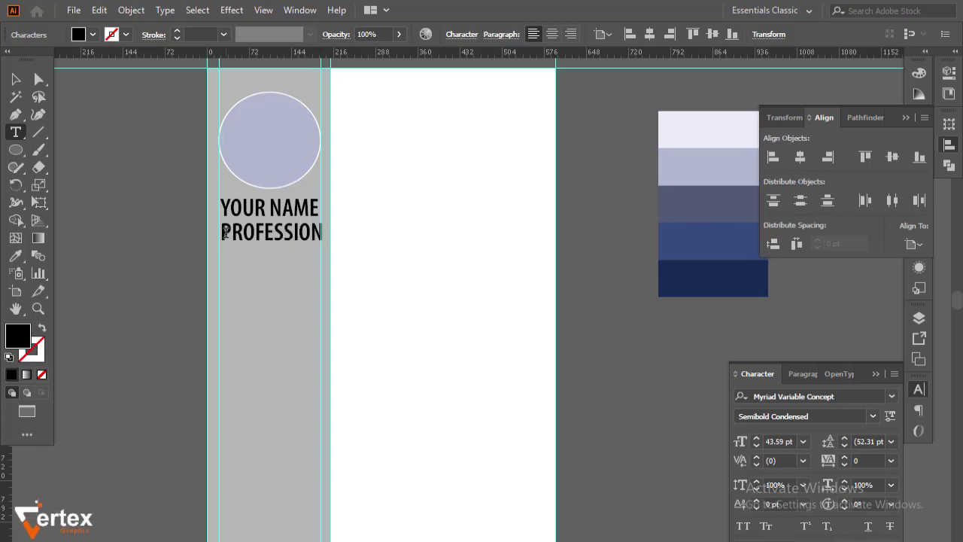
pyautogui.click(15, 79)
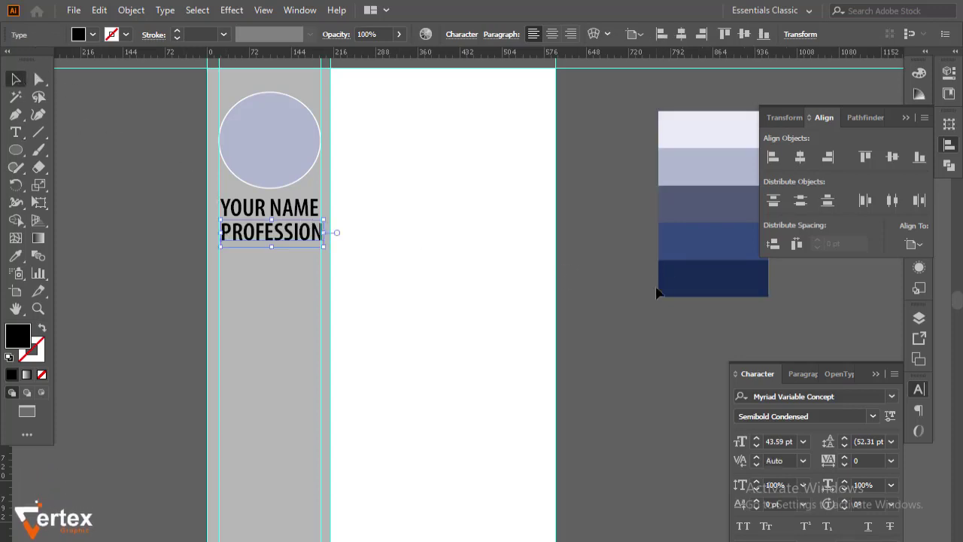
# Step: Give PROFESSION the Regular style, 27 pt size and wider tracking of 43
pyautogui.click(874, 417)
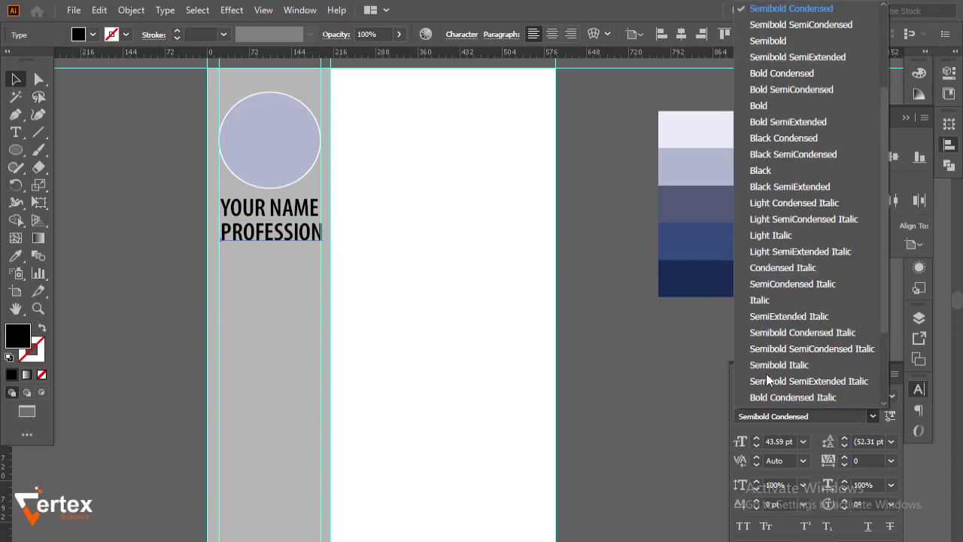
pyautogui.scroll(3, 777, 60)
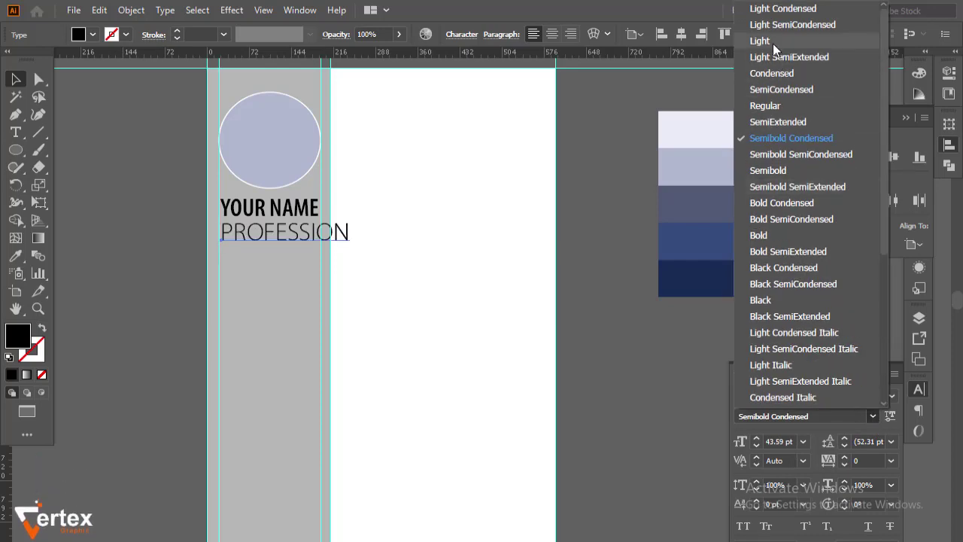
pyautogui.click(783, 107)
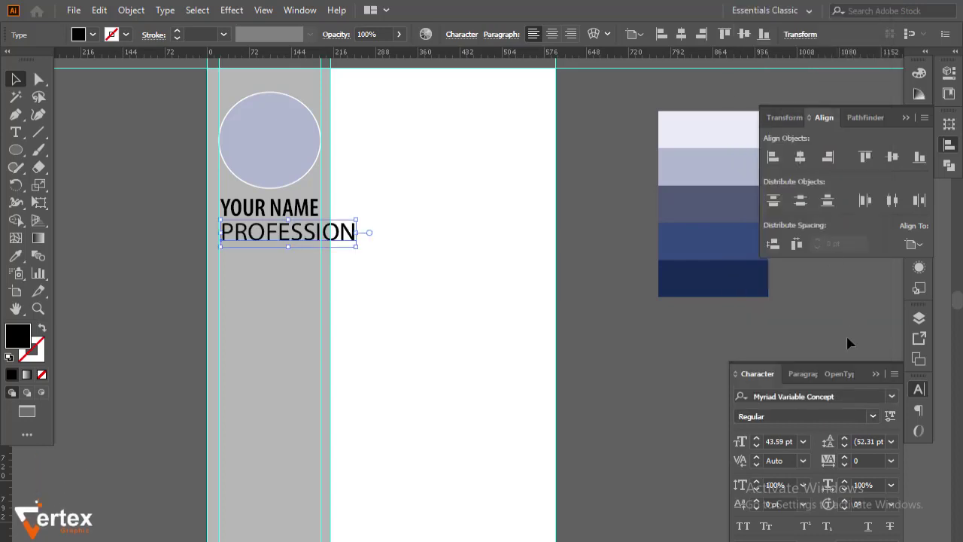
pyautogui.click(758, 445)
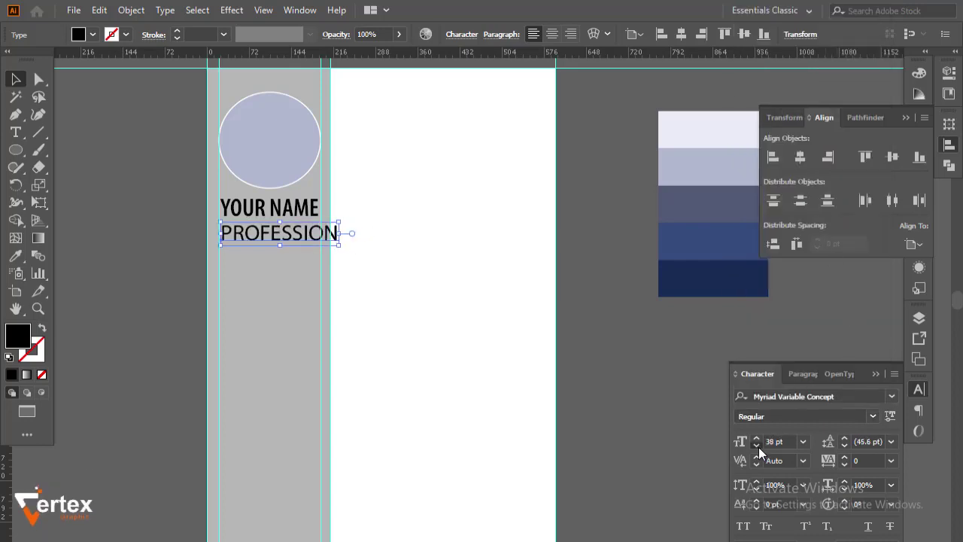
pyautogui.click(757, 446)
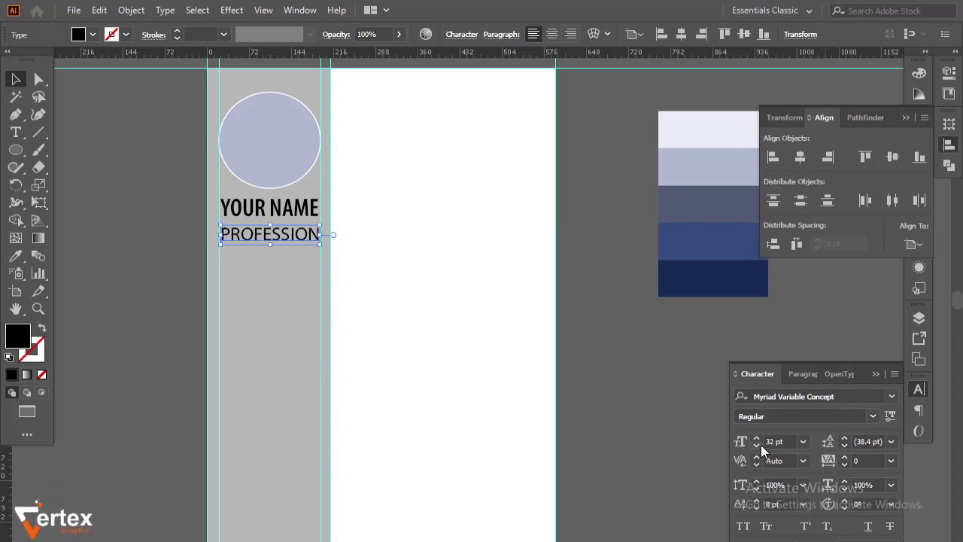
pyautogui.click(761, 445)
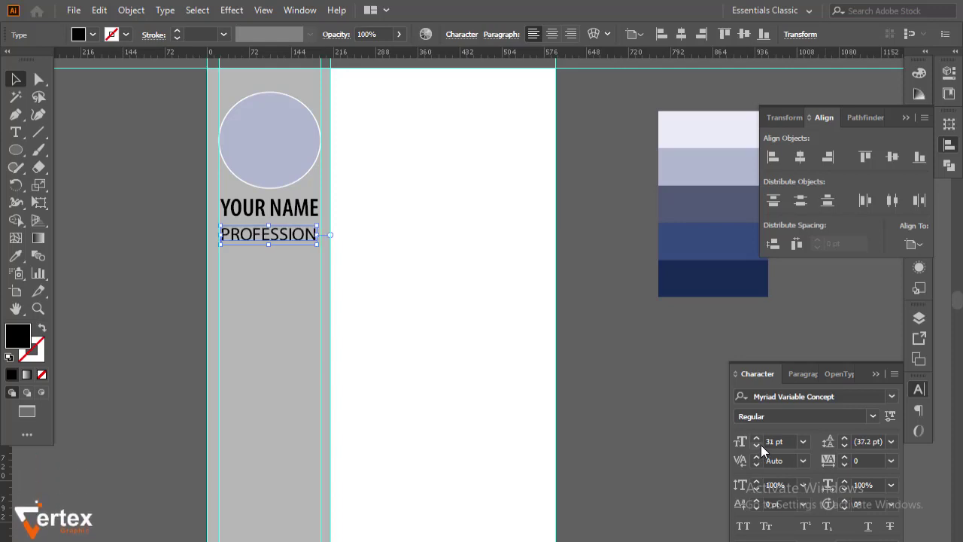
pyautogui.click(761, 445)
pyautogui.click(758, 445)
pyautogui.click(757, 445)
pyautogui.click(758, 445)
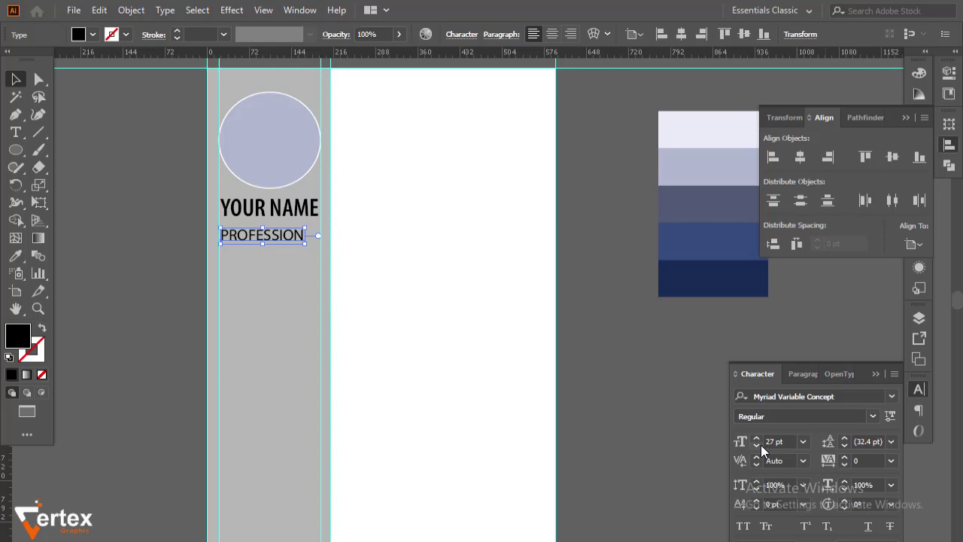
pyautogui.click(845, 457)
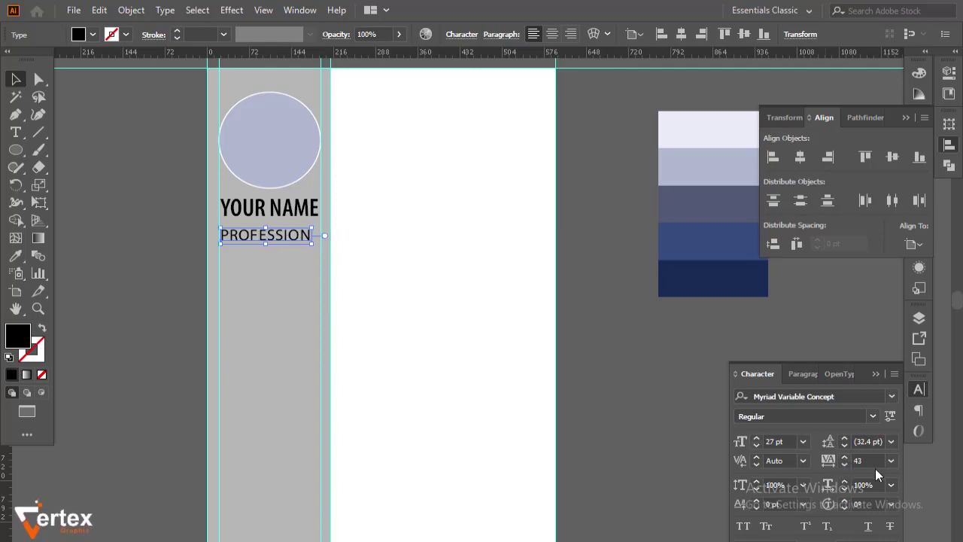
# Step: Zoom in and select the photo circle together with YOUR NAME
pyautogui.hotkey('ctrl', '+')
pyautogui.click(359, 293)
pyautogui.keyDown('shift'); pyautogui.click(370, 323); pyautogui.keyUp('shift')
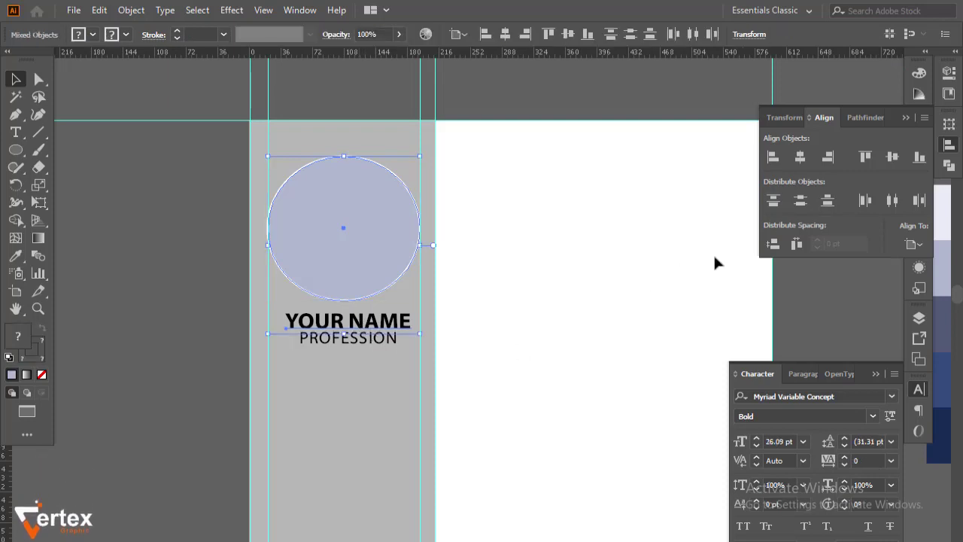
# Step: Centre YOUR NAME on the photo circle and PROFESSION under YOUR NAME
pyautogui.click(289, 259)
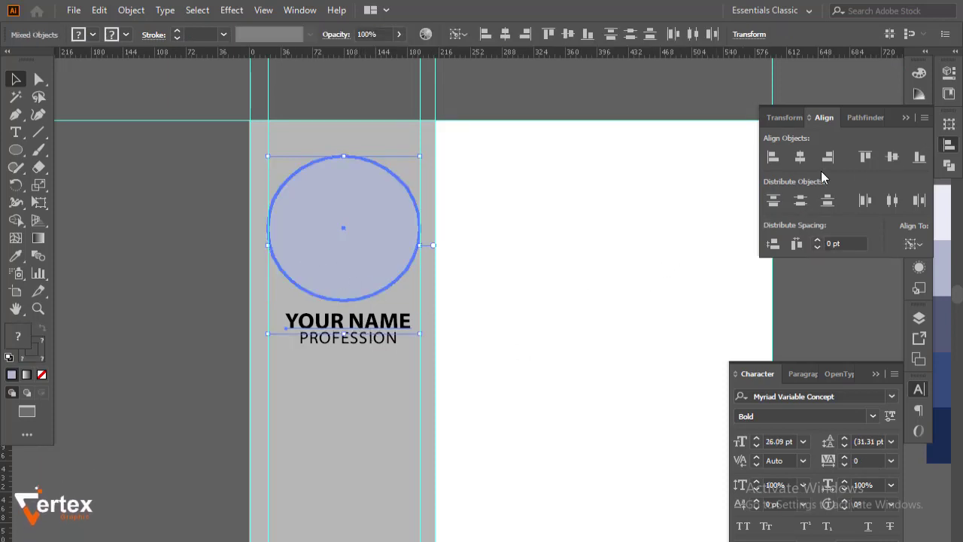
pyautogui.click(800, 157)
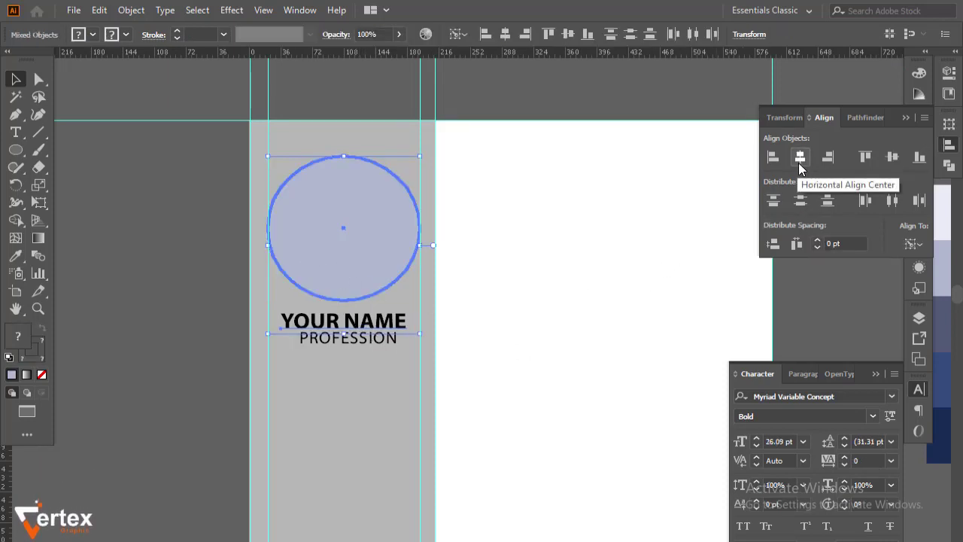
pyautogui.click(623, 232)
pyautogui.click(362, 335)
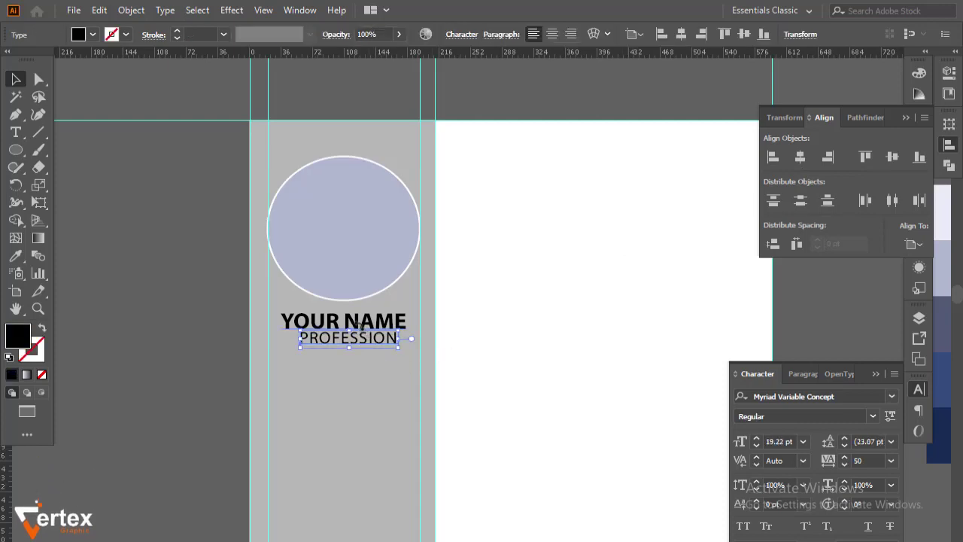
pyautogui.keyDown('shift'); pyautogui.click(348, 318); pyautogui.keyUp('shift')
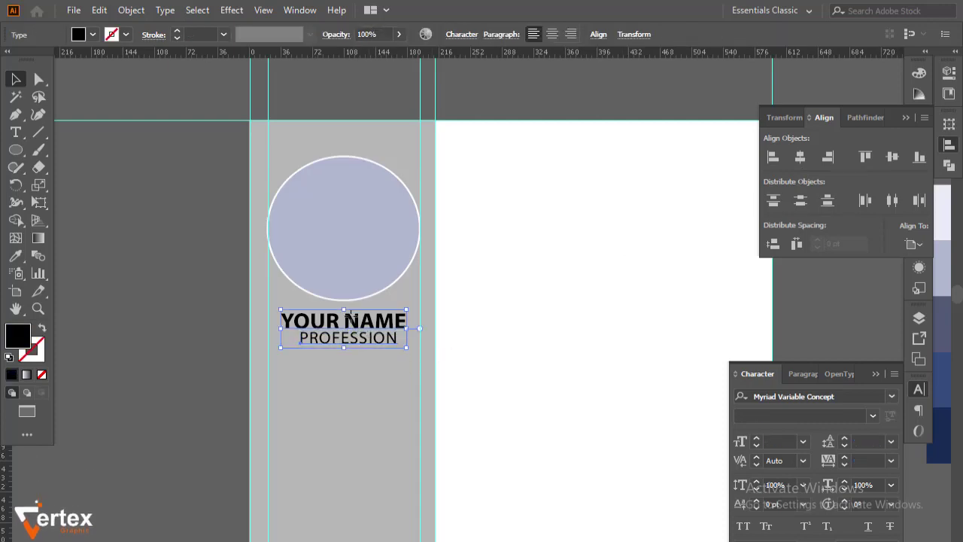
pyautogui.click(348, 317)
pyautogui.click(800, 158)
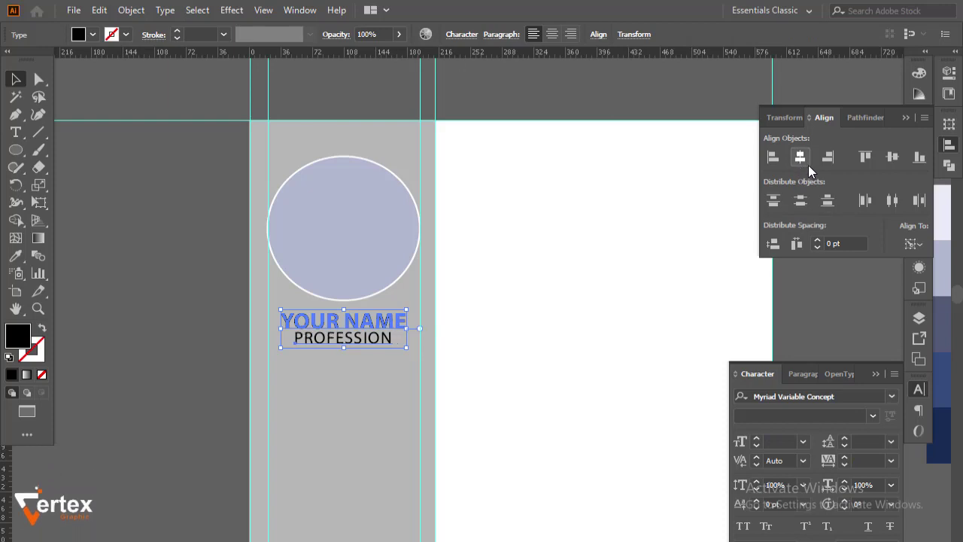
pyautogui.click(372, 360)
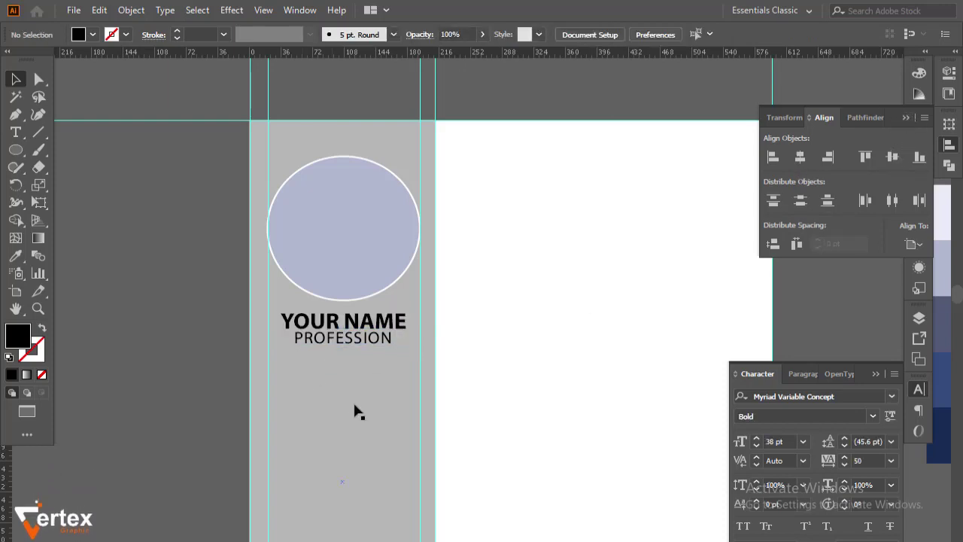
# Step: Fill the PROFESSION text with the dark navy swatch
pyautogui.scroll(-2, 453, 323)
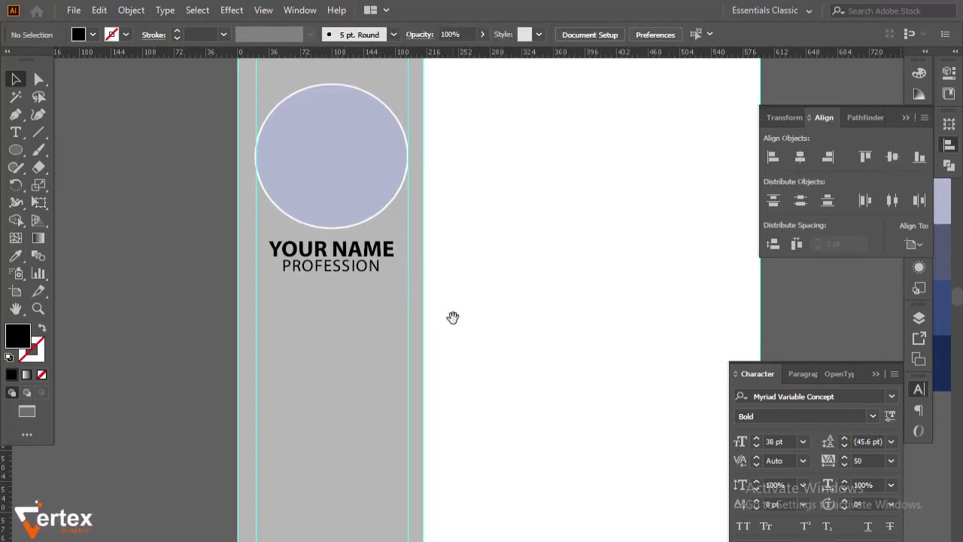
pyautogui.click(368, 275)
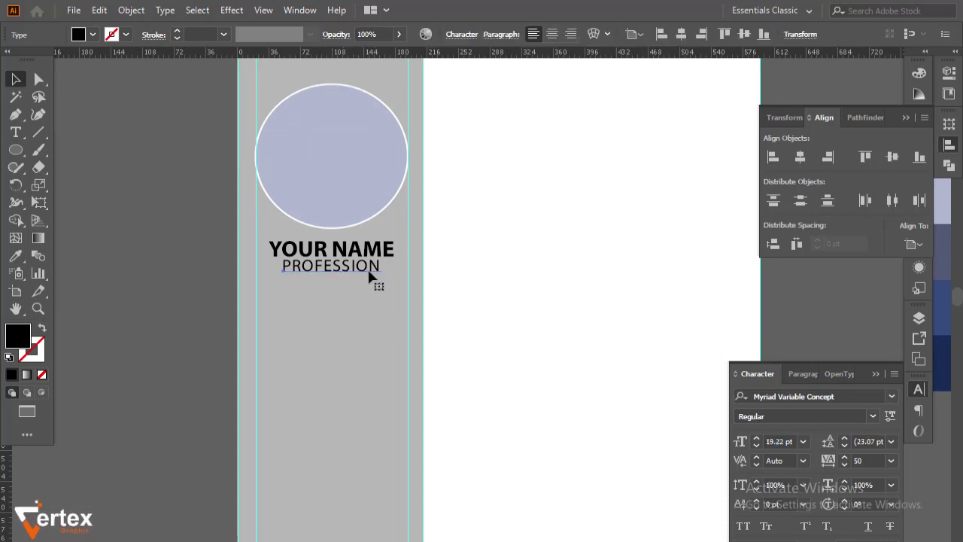
pyautogui.click(93, 35)
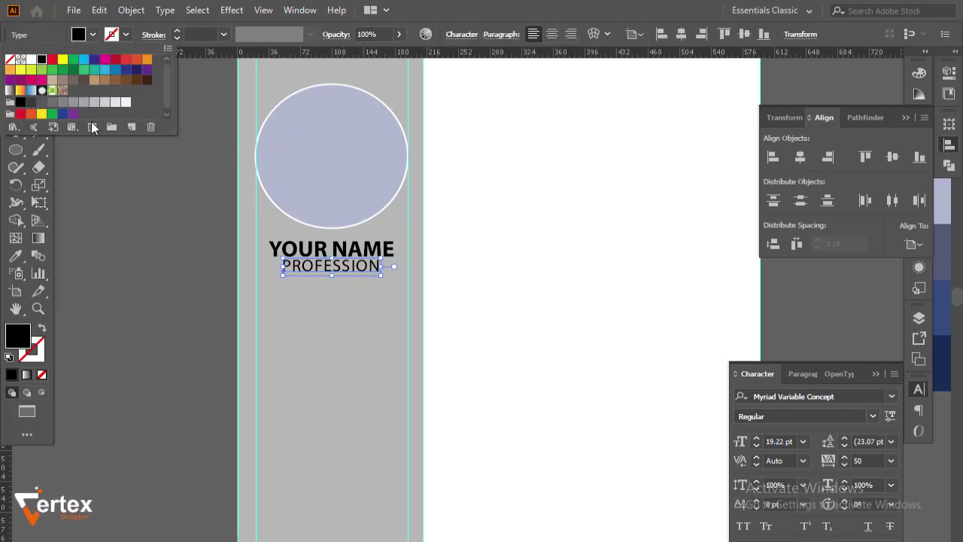
pyautogui.press('Escape')
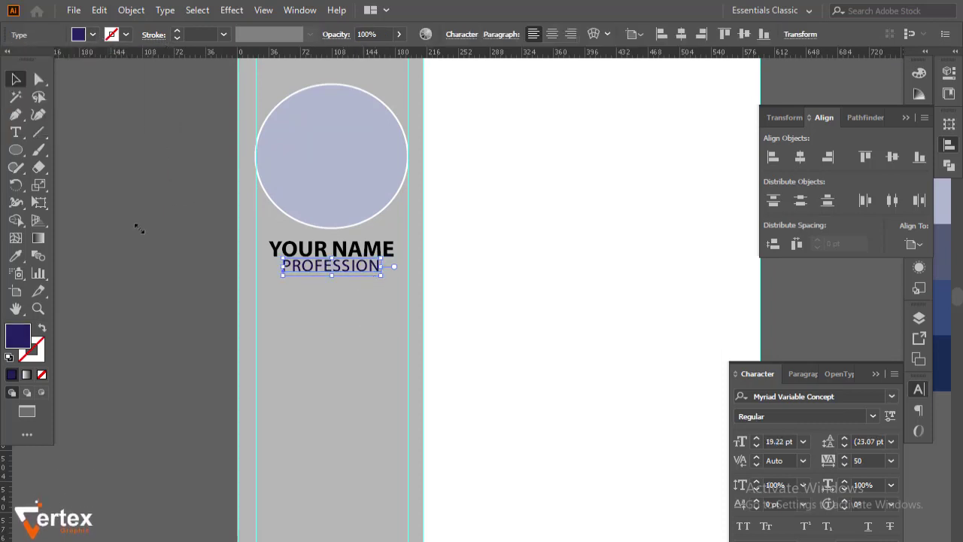
# Step: Draw a full-width navy rectangle across the sidebar below the name
pyautogui.click(126, 174)
pyautogui.moveTo(376, 327); pyautogui.dragTo(332, 206)
pyautogui.moveTo(348, 270)
pyautogui.mouseDown()
pyautogui.moveTo(339, 327)
pyautogui.moveTo(357, 469)
pyautogui.moveTo(351, 301)
pyautogui.moveTo(338, 266)
pyautogui.mouseUp()
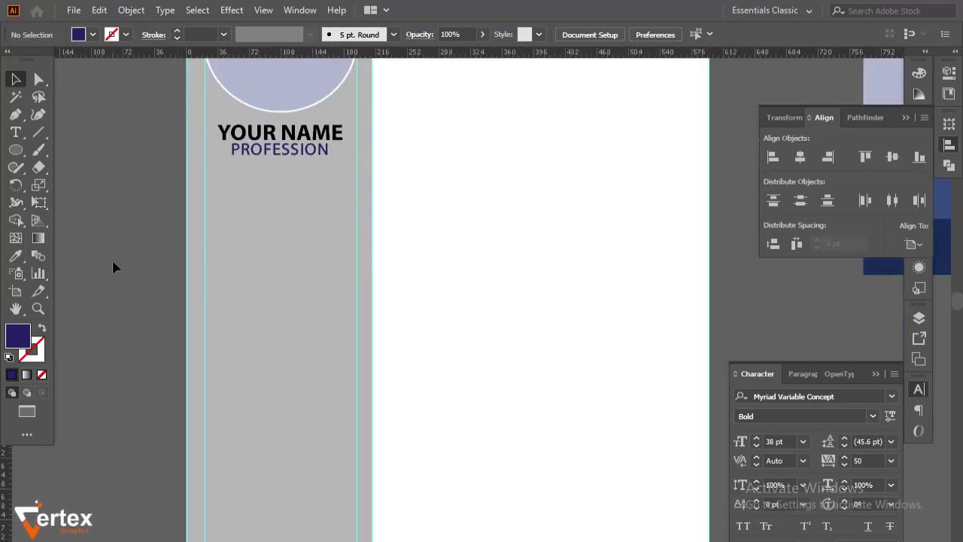
pyautogui.moveTo(15, 149); pyautogui.dragTo(61, 150)
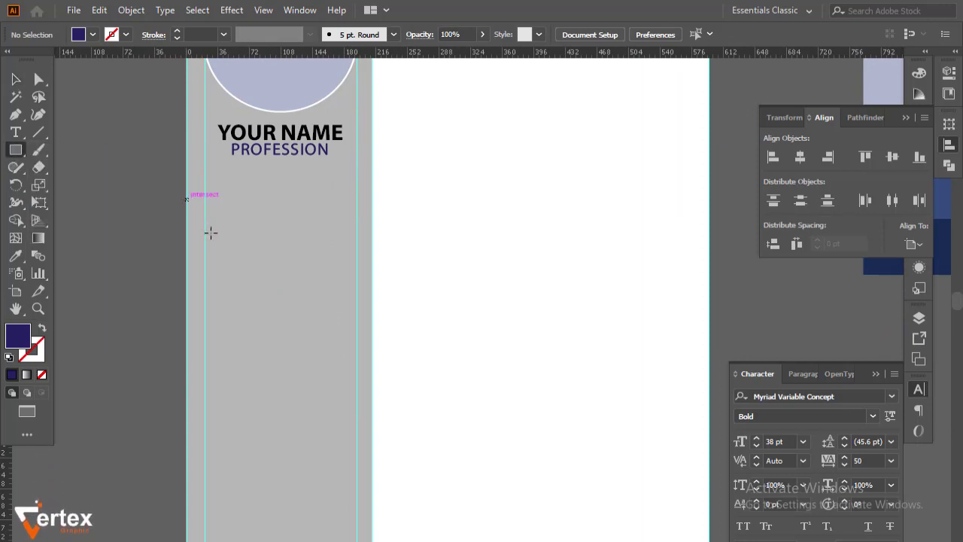
pyautogui.moveTo(186, 200); pyautogui.dragTo(372, 301)
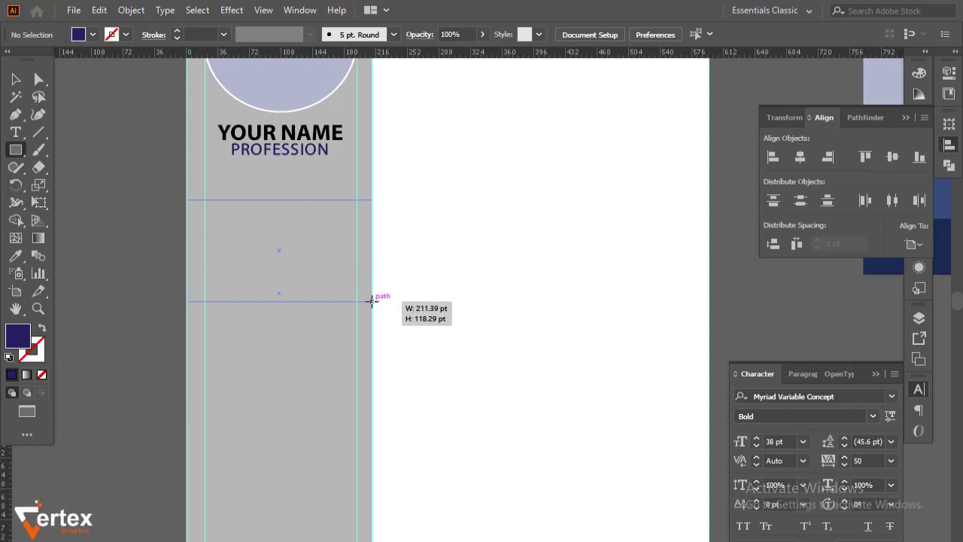
pyautogui.moveTo(372, 301); pyautogui.dragTo(371, 356)
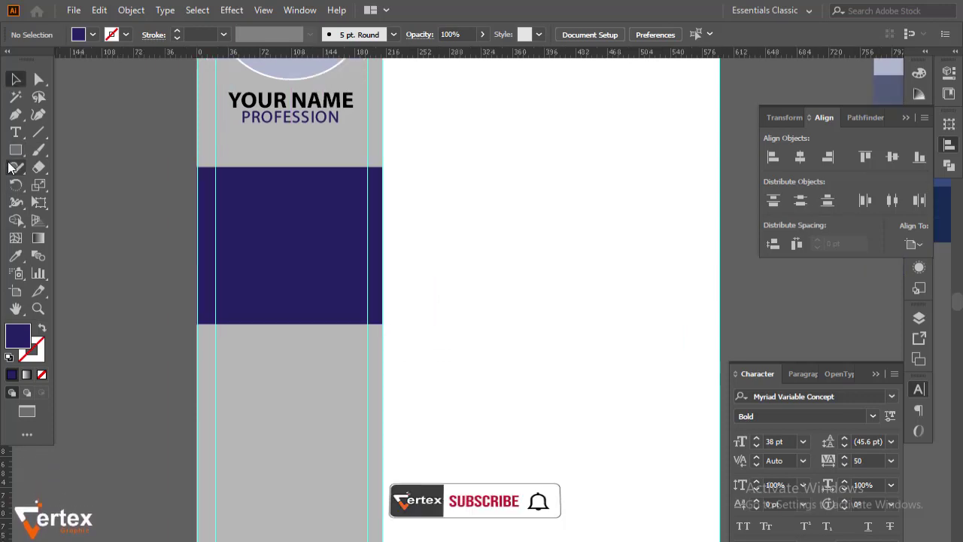
# Step: Add a narrower bar over the block's top edge with corners rounded to about 15.86 pt
pyautogui.click(15, 150)
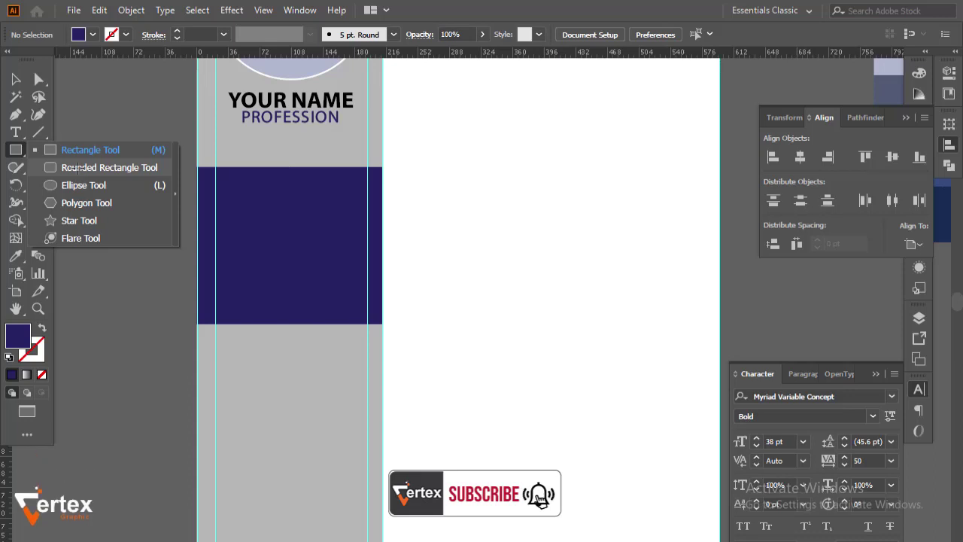
pyautogui.click(76, 167)
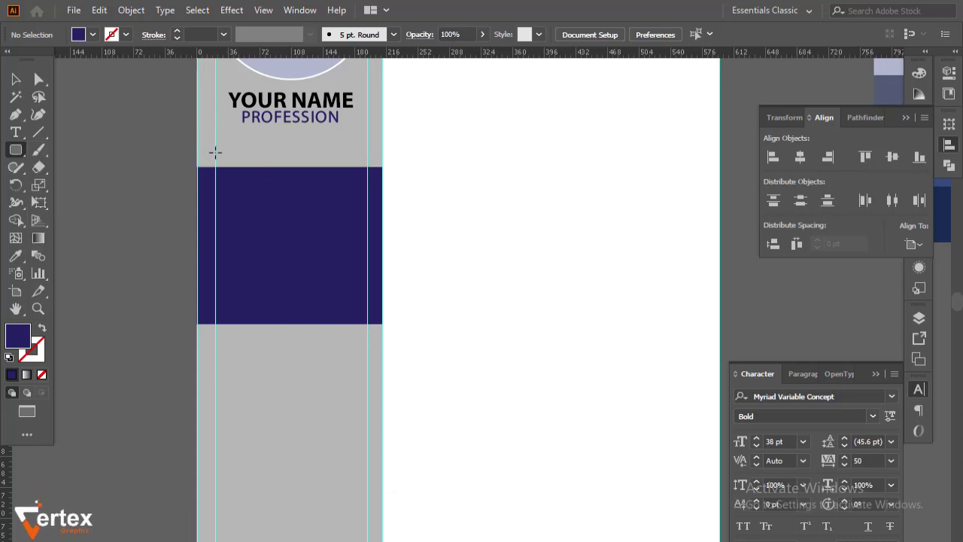
pyautogui.moveTo(216, 153); pyautogui.dragTo(367, 179)
pyautogui.click(39, 80)
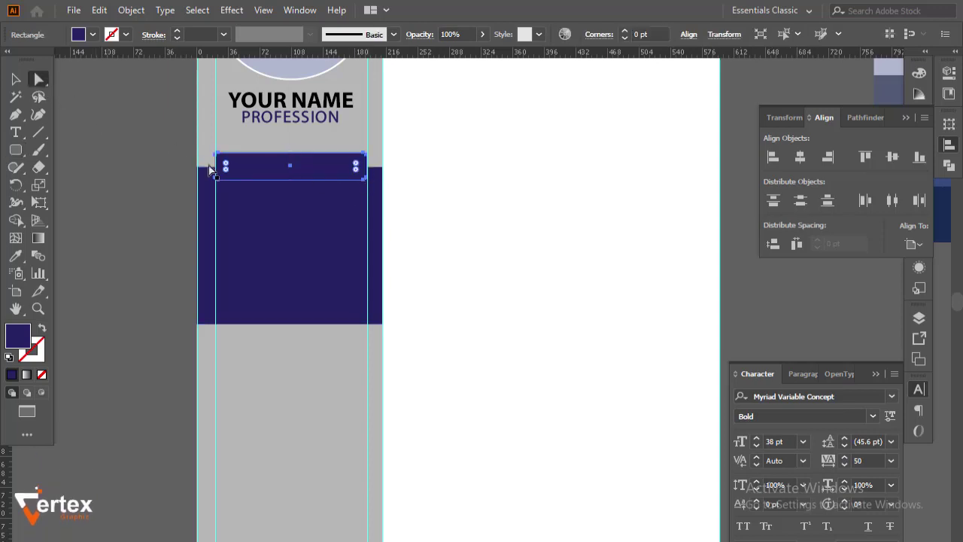
pyautogui.moveTo(225, 164); pyautogui.dragTo(236, 171)
pyautogui.click(16, 79)
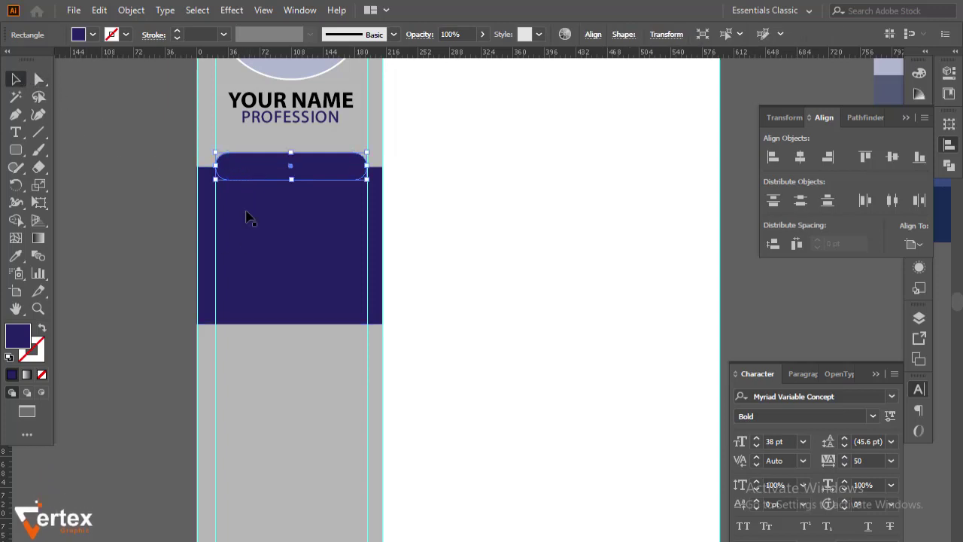
# Step: Merge the rounded bar and navy block into one shape with Shape Builder
pyautogui.keyDown('shift'); pyautogui.click(286, 245); pyautogui.keyUp('shift')
pyautogui.click(15, 221)
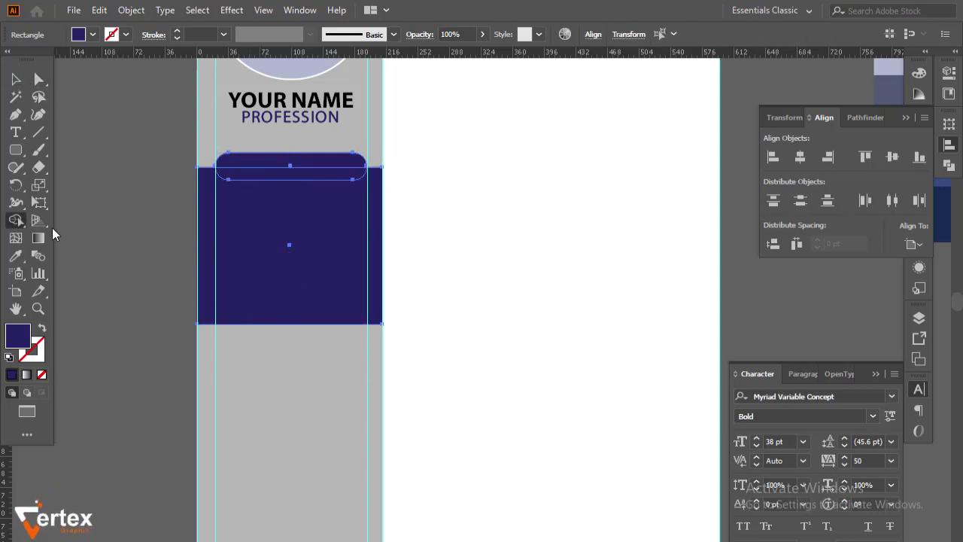
pyautogui.moveTo(283, 245); pyautogui.dragTo(283, 169)
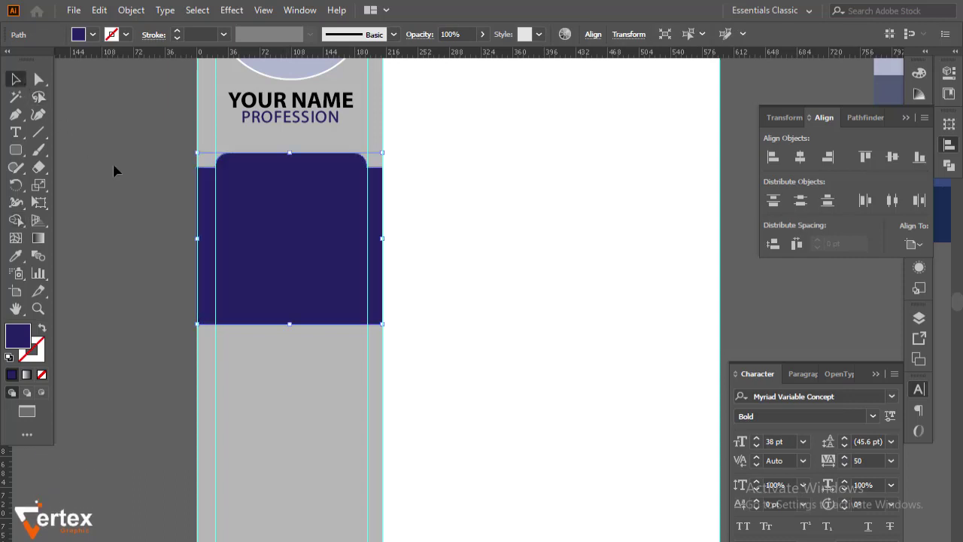
pyautogui.click(189, 279)
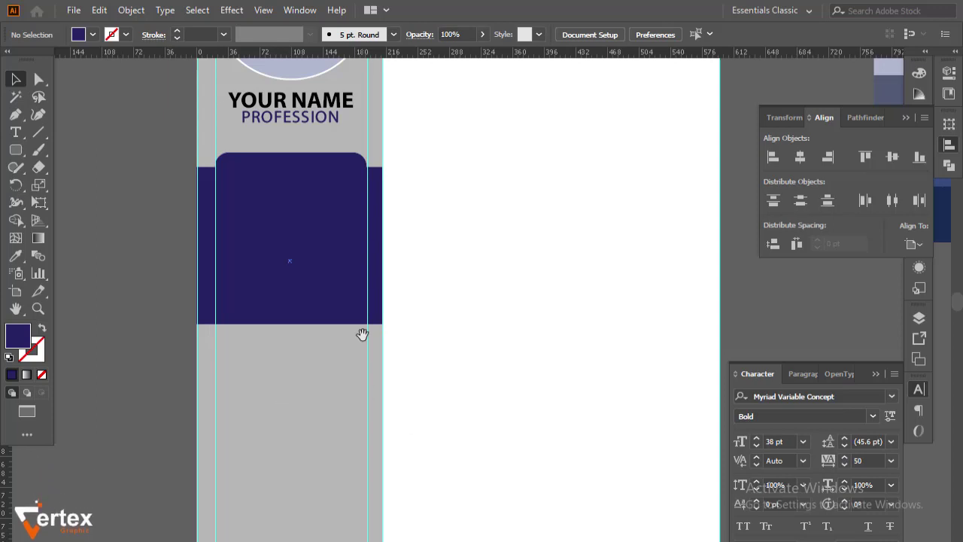
# Step: Duplicate the navy panel lower in the sidebar, shorten it and move it up about 19 pt
pyautogui.moveTo(362, 335); pyautogui.dragTo(365, 362)
pyautogui.click(317, 348)
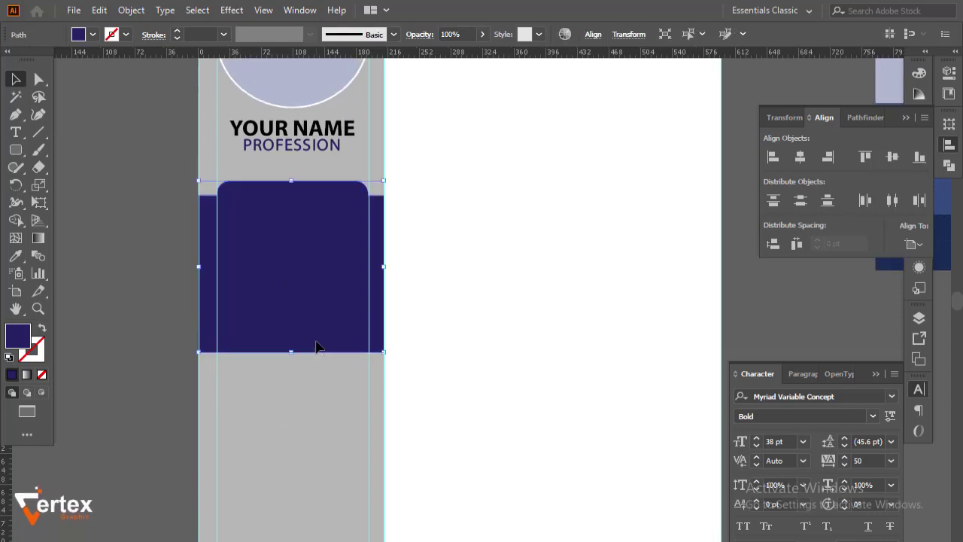
pyautogui.moveTo(303, 259); pyautogui.dragTo(308, 410)
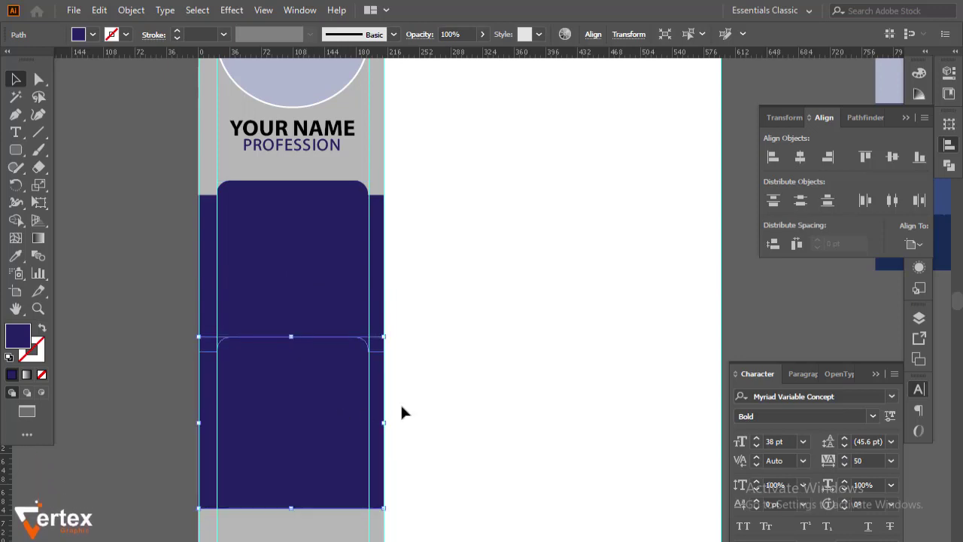
pyautogui.moveTo(435, 313); pyautogui.dragTo(437, 153)
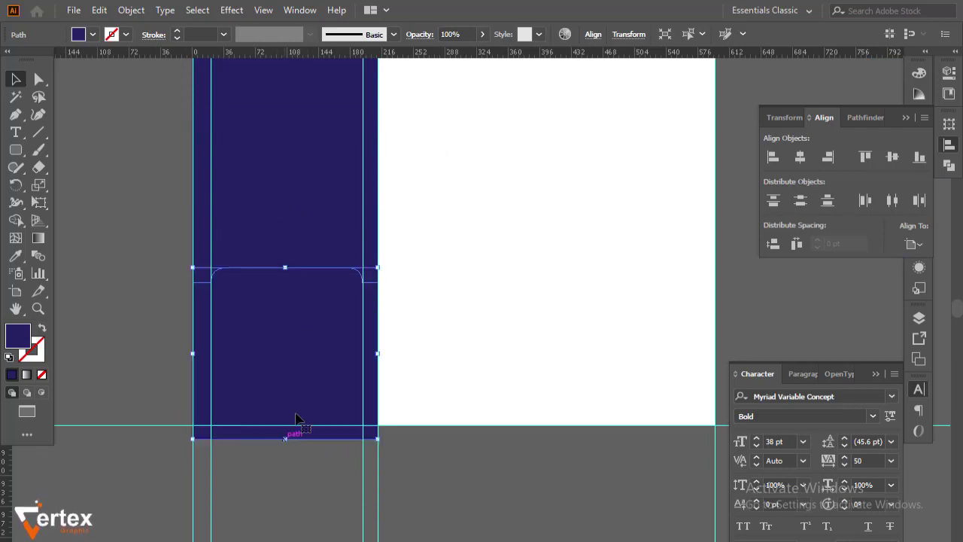
pyautogui.moveTo(324, 183); pyautogui.dragTo(328, 426)
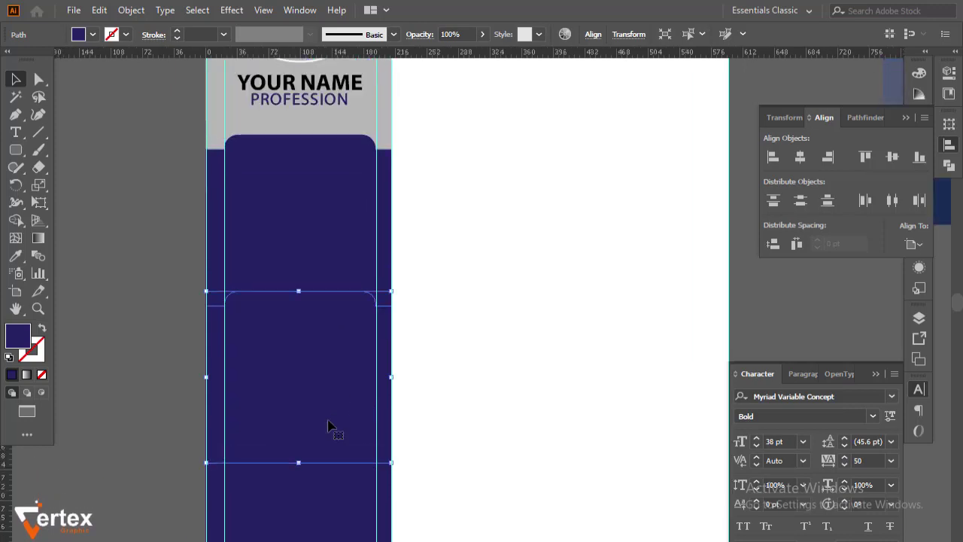
pyautogui.moveTo(299, 463); pyautogui.dragTo(300, 447)
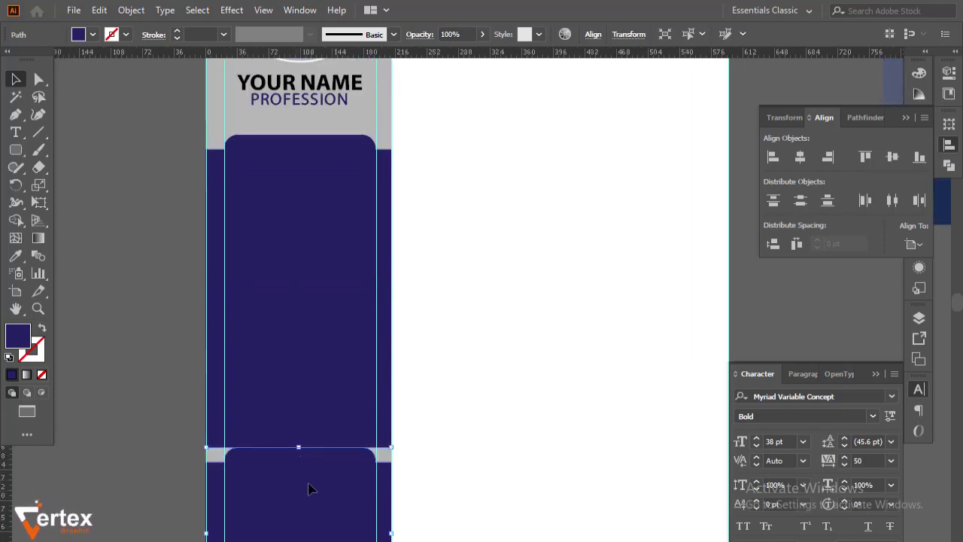
pyautogui.moveTo(308, 489); pyautogui.dragTo(308, 478)
pyautogui.click(459, 321)
# Step: Stretch the lowest navy panel down to the page's bottom guide
pyautogui.moveTo(344, 409)
pyautogui.mouseDown()
pyautogui.moveTo(318, 241)
pyautogui.moveTo(312, 409)
pyautogui.mouseUp()
pyautogui.click(285, 473)
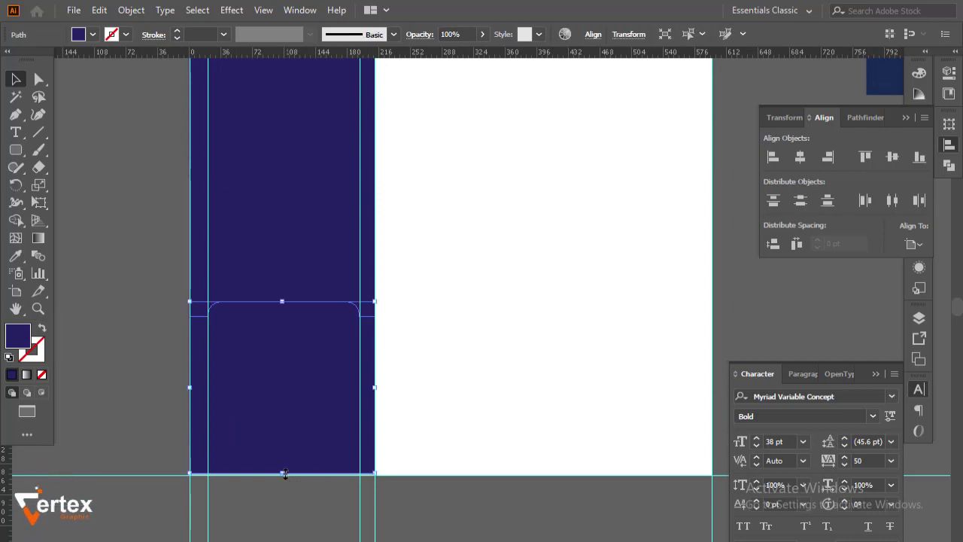
pyautogui.moveTo(284, 472); pyautogui.dragTo(282, 475)
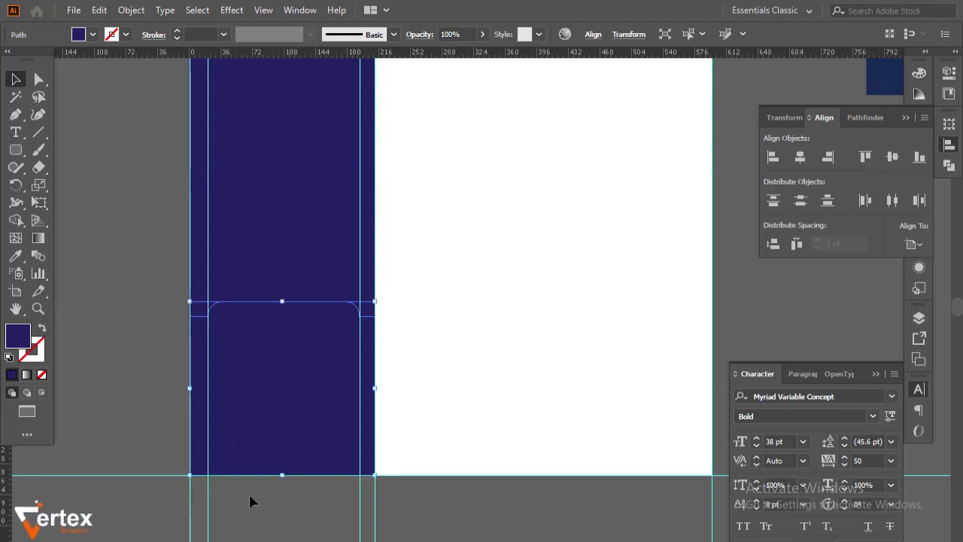
pyautogui.click(122, 359)
pyautogui.moveTo(271, 187); pyautogui.dragTo(271, 374)
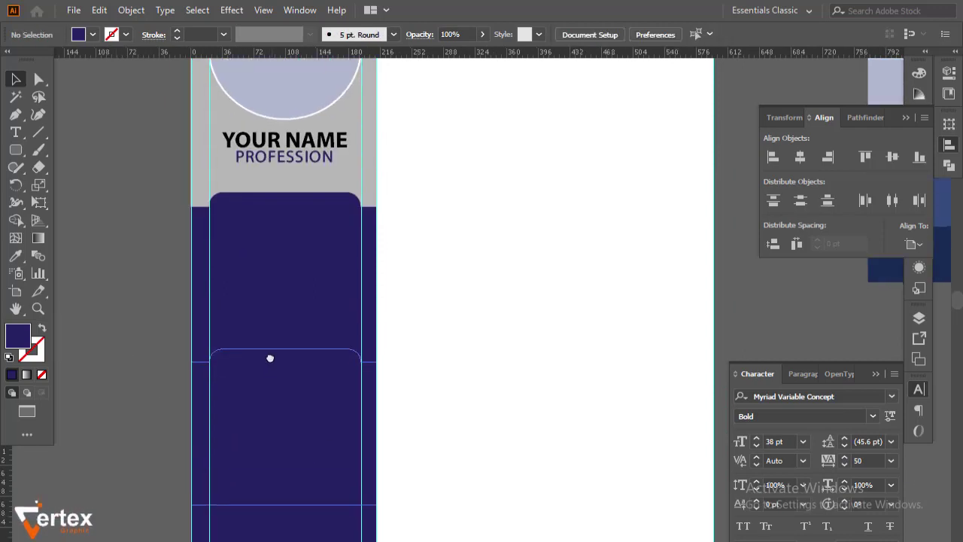
pyautogui.scroll(-1, 270, 358)
pyautogui.scroll(-1, 294, 297)
pyautogui.scroll(-2, 418, 313)
pyautogui.hscroll(1, 419, 313)
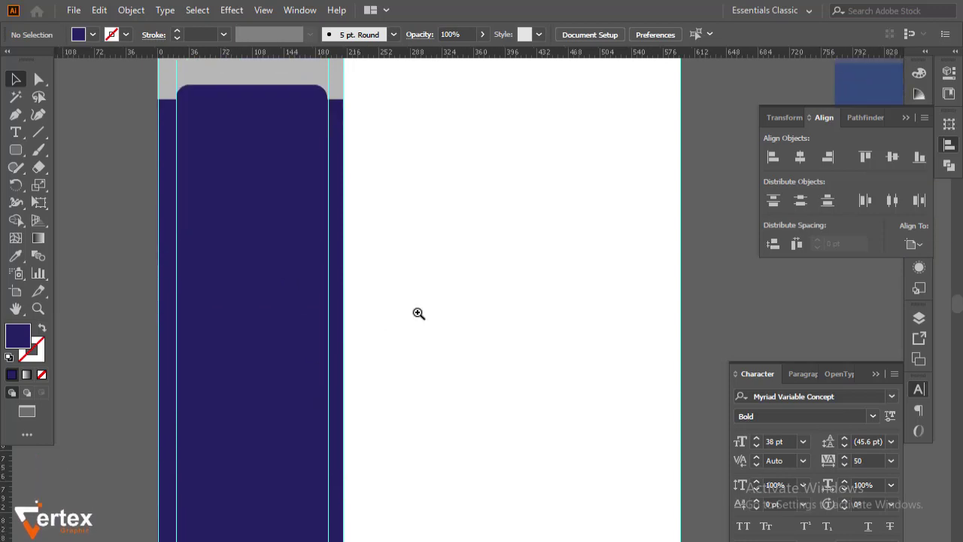
pyautogui.keyDown('alt'); pyautogui.click(429, 323); pyautogui.keyUp('alt')
pyautogui.moveTo(469, 286); pyautogui.dragTo(286, 262)
# Step: Fill the top, middle and bottom panels with the dark navy, medium blue and grey-blue swatches
pyautogui.click(171, 322)
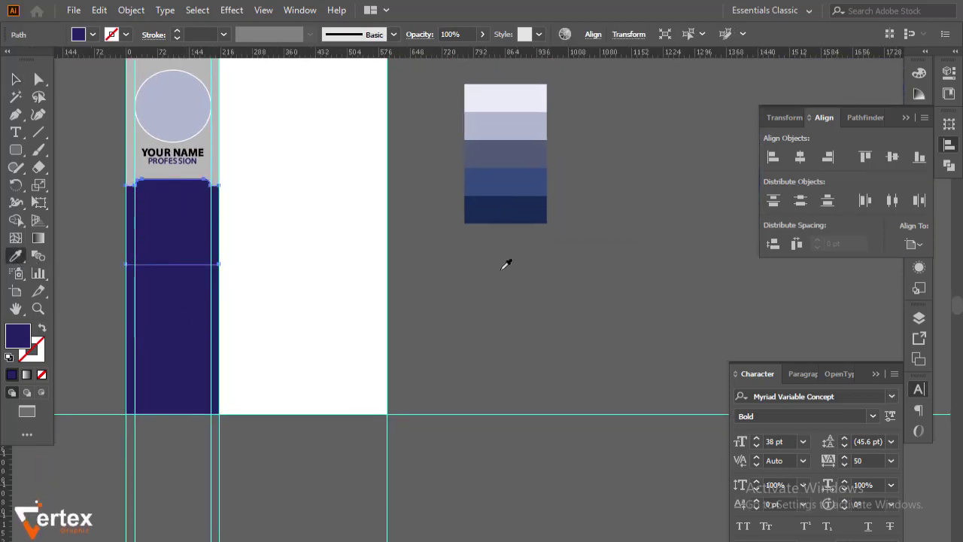
pyautogui.click(542, 205)
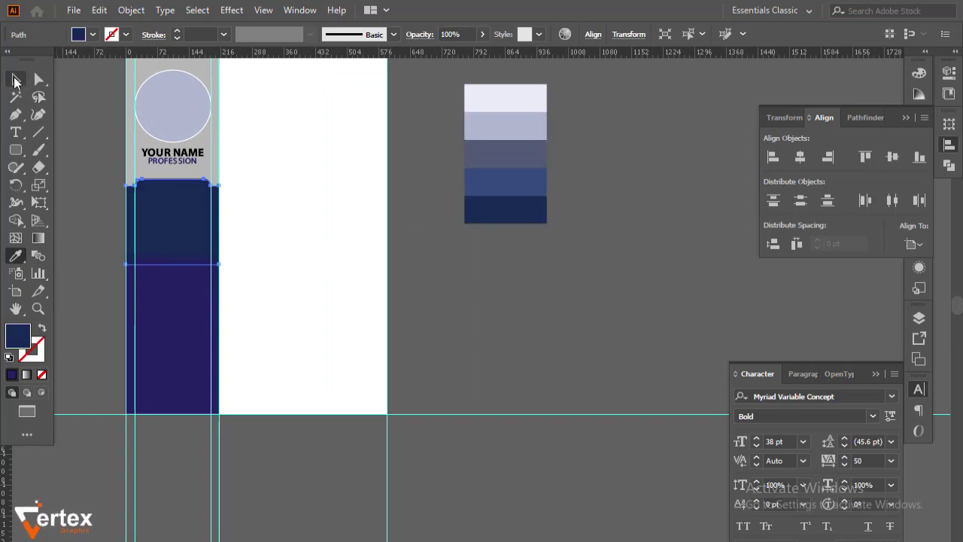
pyautogui.click(218, 327)
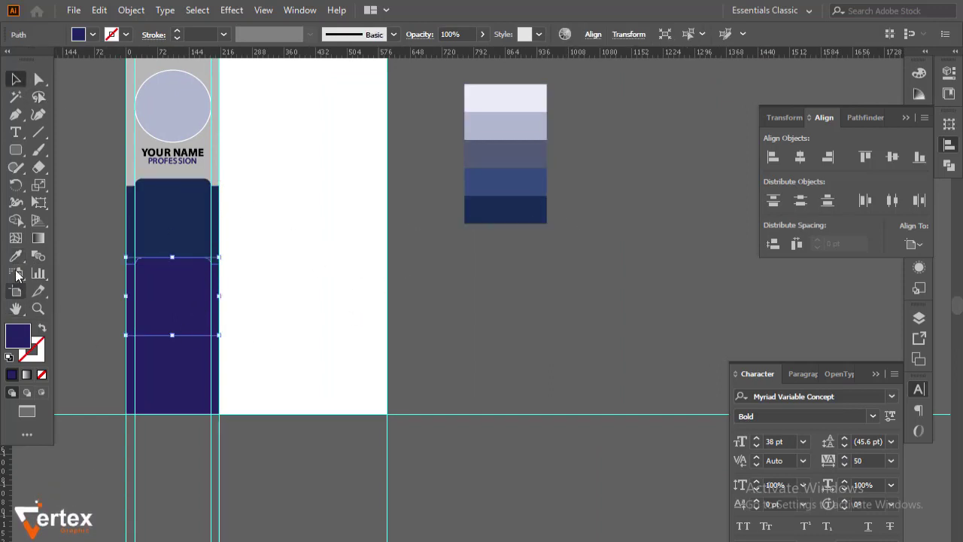
pyautogui.click(524, 183)
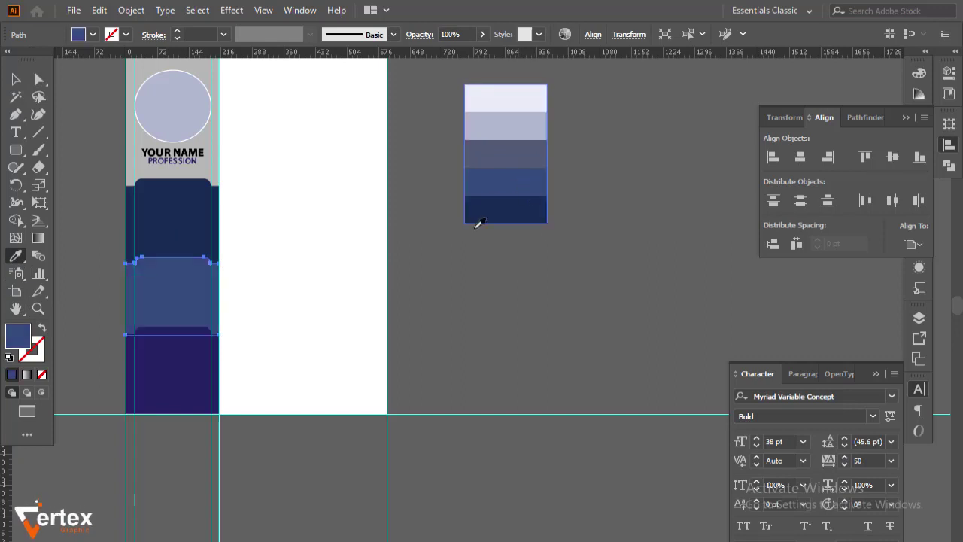
pyautogui.click(287, 232)
pyautogui.click(172, 391)
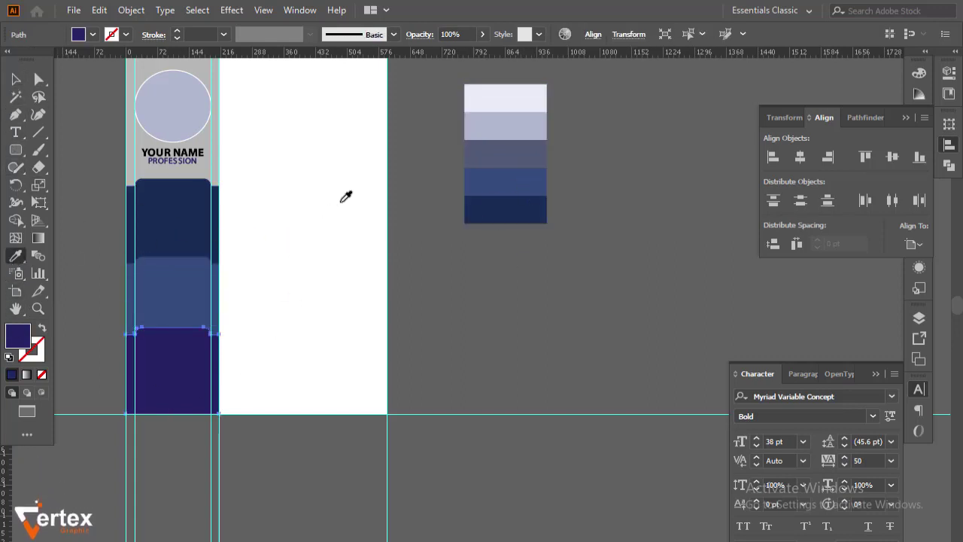
pyautogui.click(486, 151)
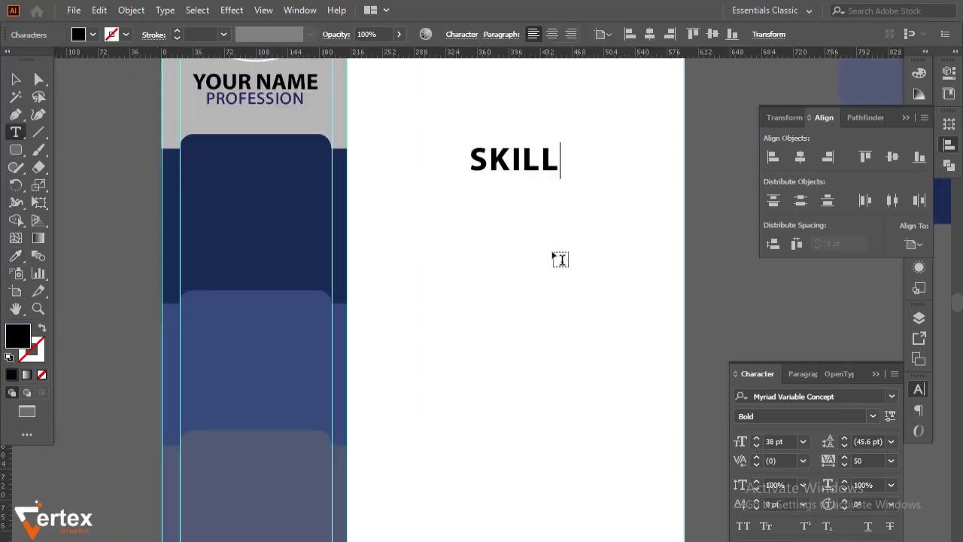
# Step: Change the SKILLS heading's font style to Regular
pyautogui.write('SKILLS')
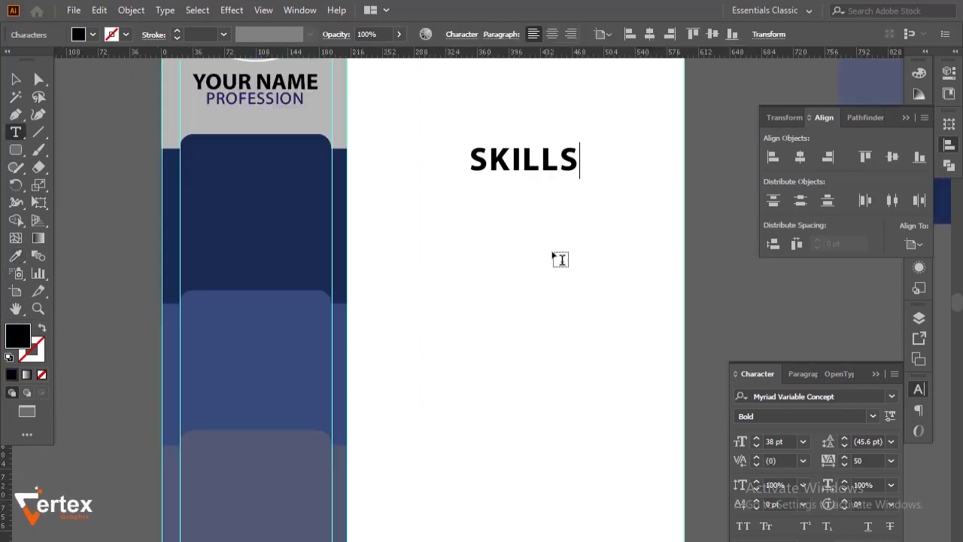
pyautogui.click(15, 79)
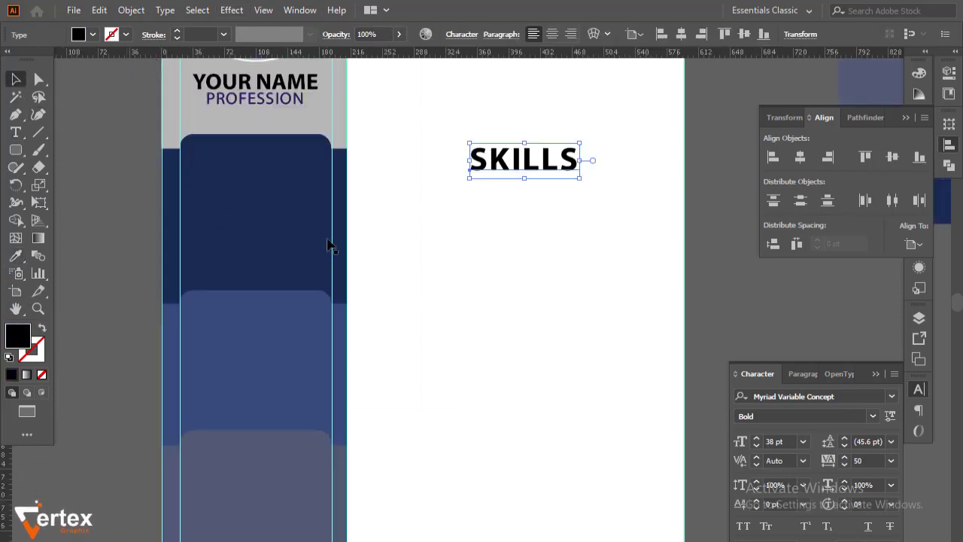
pyautogui.click(873, 417)
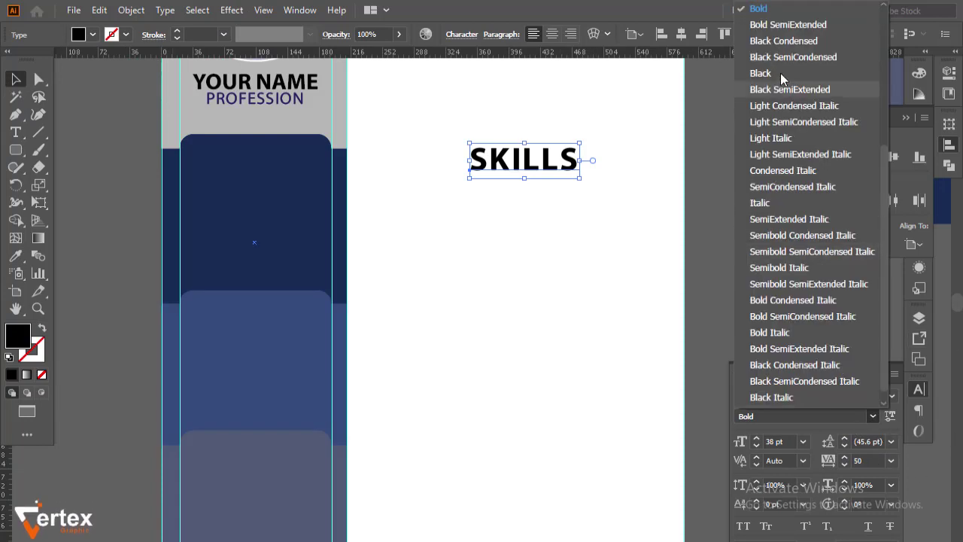
pyautogui.scroll(5, 784, 65)
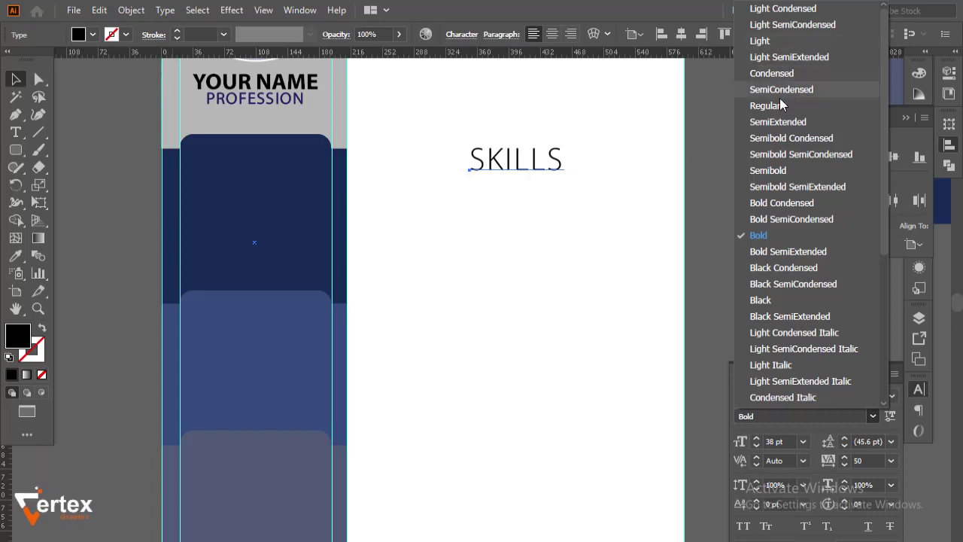
pyautogui.click(768, 106)
# Step: Move SKILLS onto the top of the dark card and shrink it slightly
pyautogui.moveTo(545, 172)
pyautogui.mouseDown()
pyautogui.moveTo(286, 164)
pyautogui.moveTo(298, 166)
pyautogui.mouseUp()
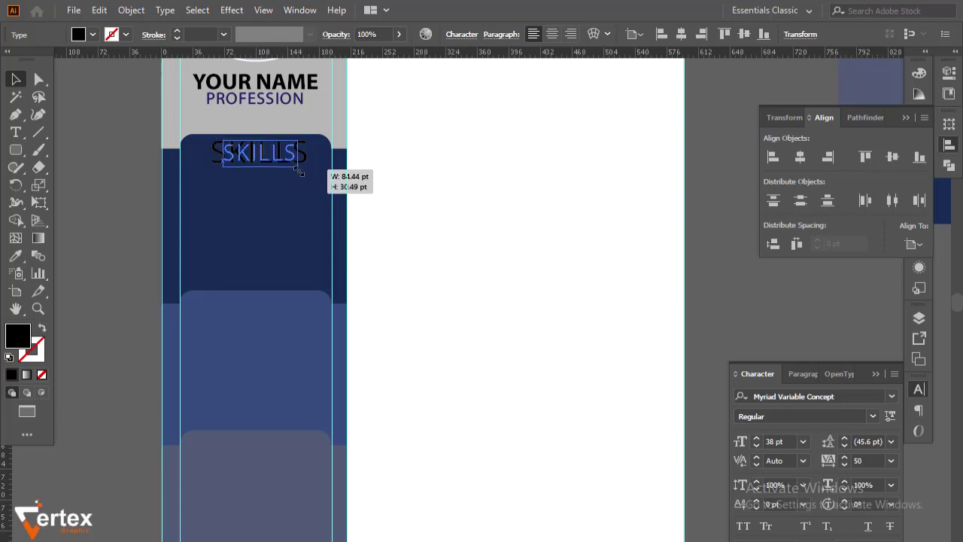
pyautogui.moveTo(258, 158)
pyautogui.mouseDown()
pyautogui.moveTo(290, 160)
pyautogui.moveTo(258, 154)
pyautogui.mouseUp()
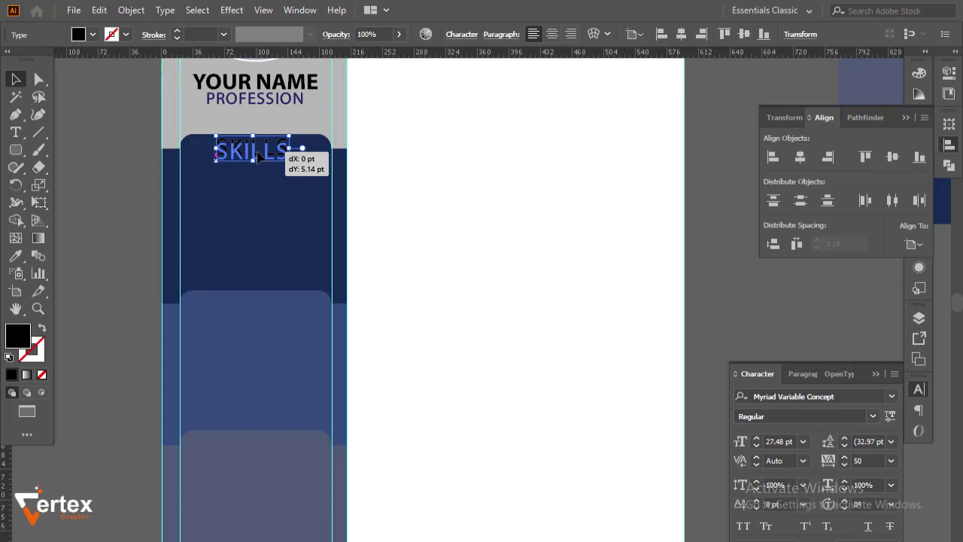
pyautogui.moveTo(258, 154); pyautogui.dragTo(258, 154)
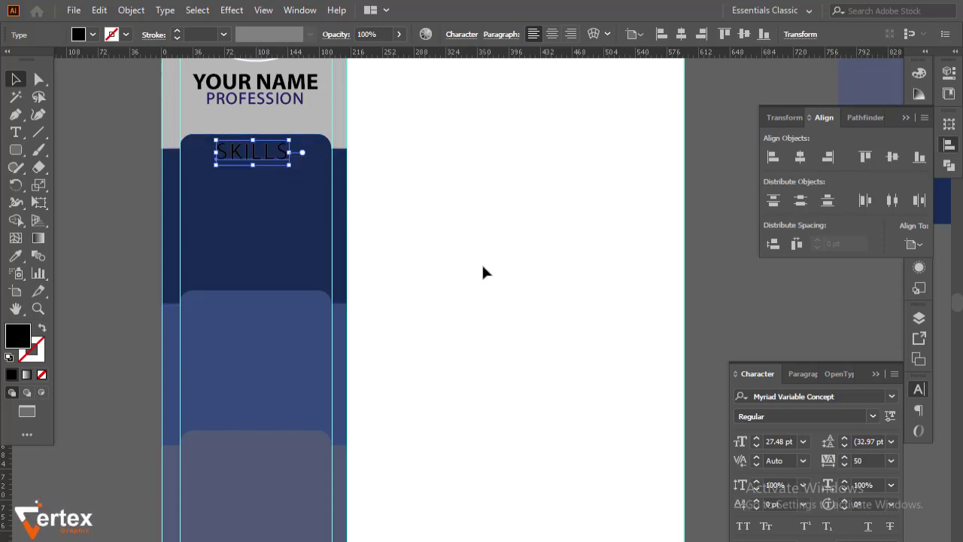
pyautogui.press('Up')
pyautogui.press('Up')
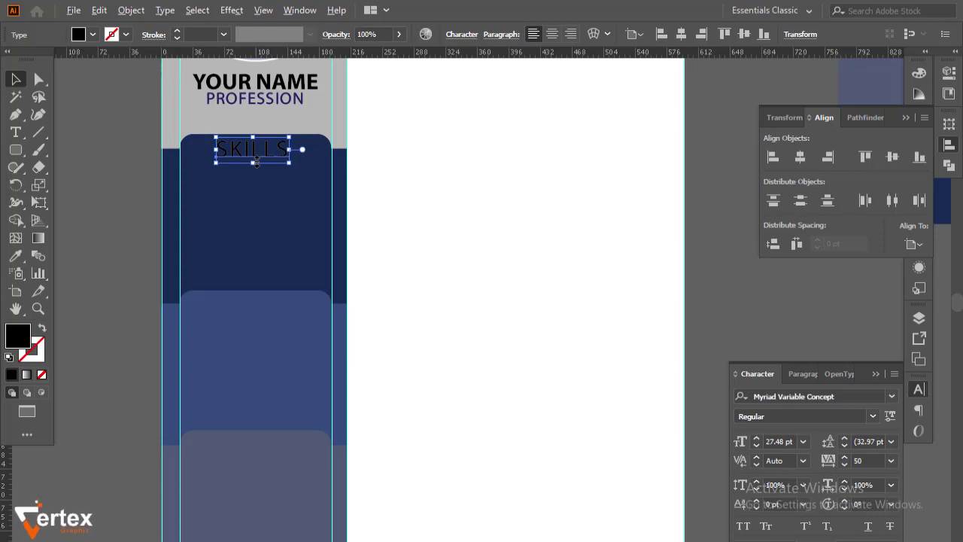
pyautogui.moveTo(257, 161); pyautogui.dragTo(255, 162)
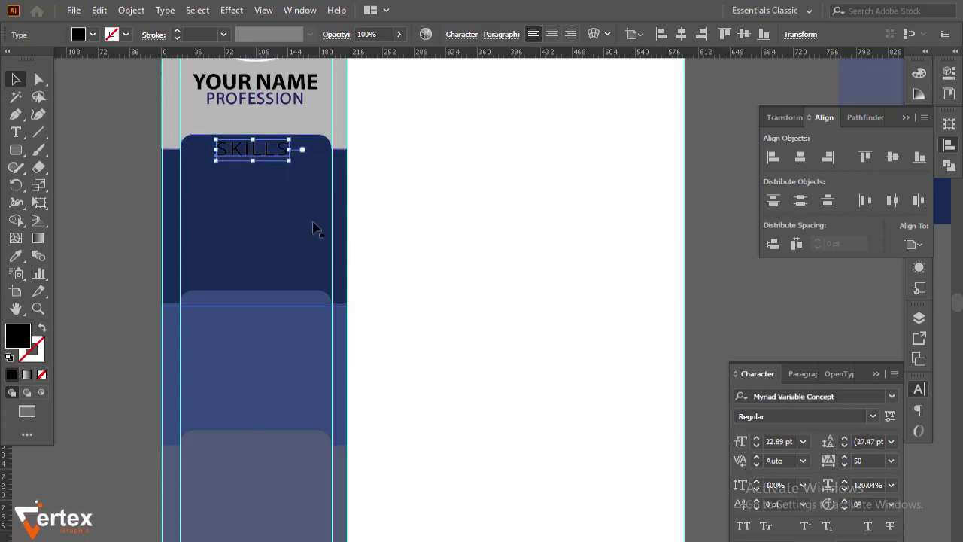
pyautogui.click(384, 194)
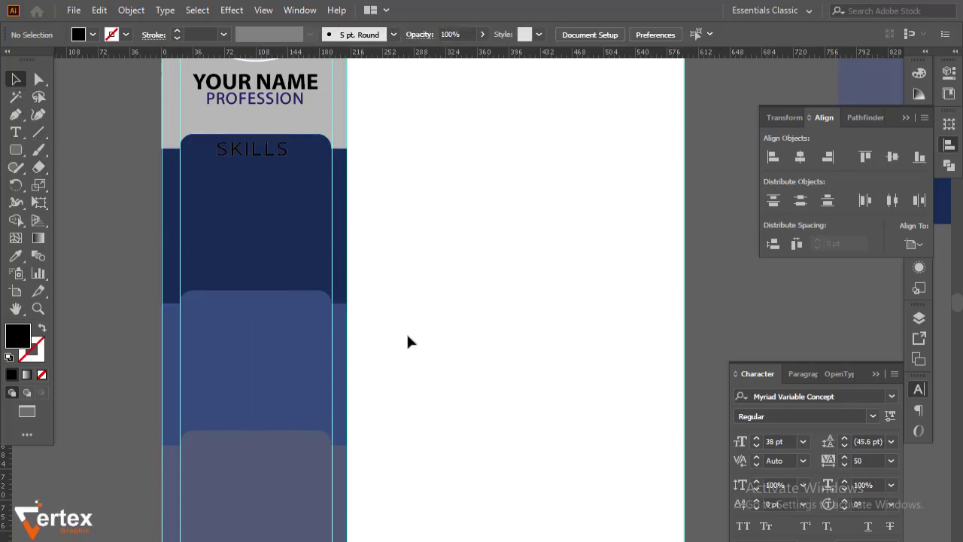
pyautogui.click(247, 152)
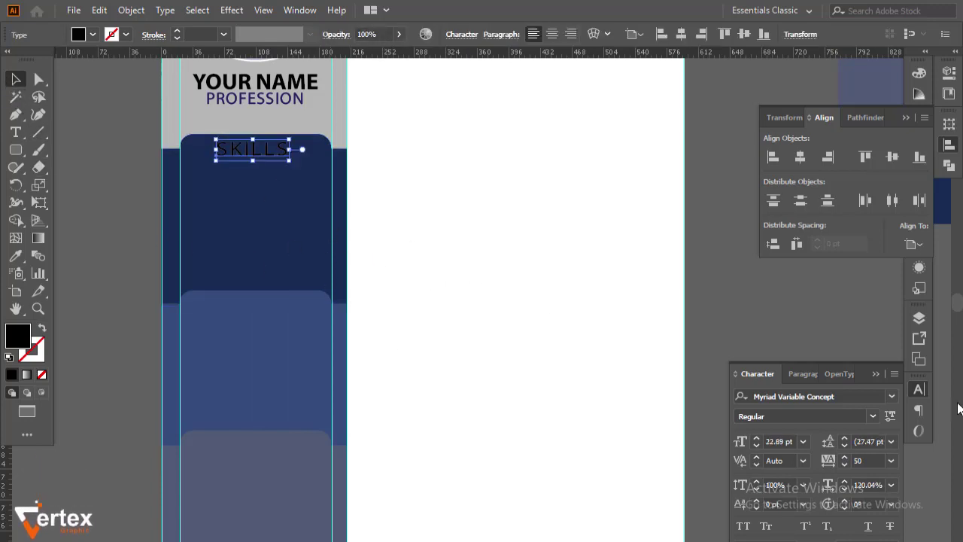
# Step: Set the SKILLS letter spacing (tracking) to 0
pyautogui.click(844, 465)
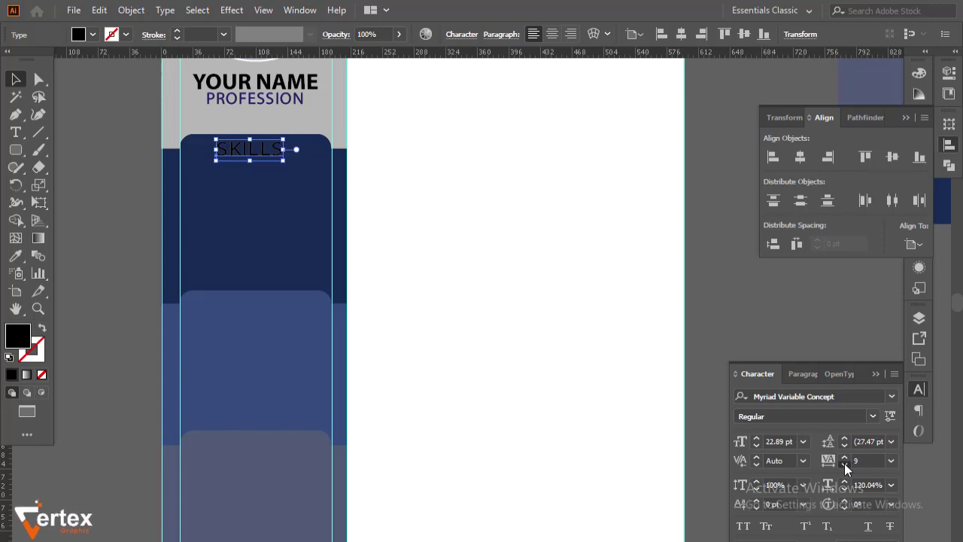
pyautogui.click(844, 464)
pyautogui.click(845, 463)
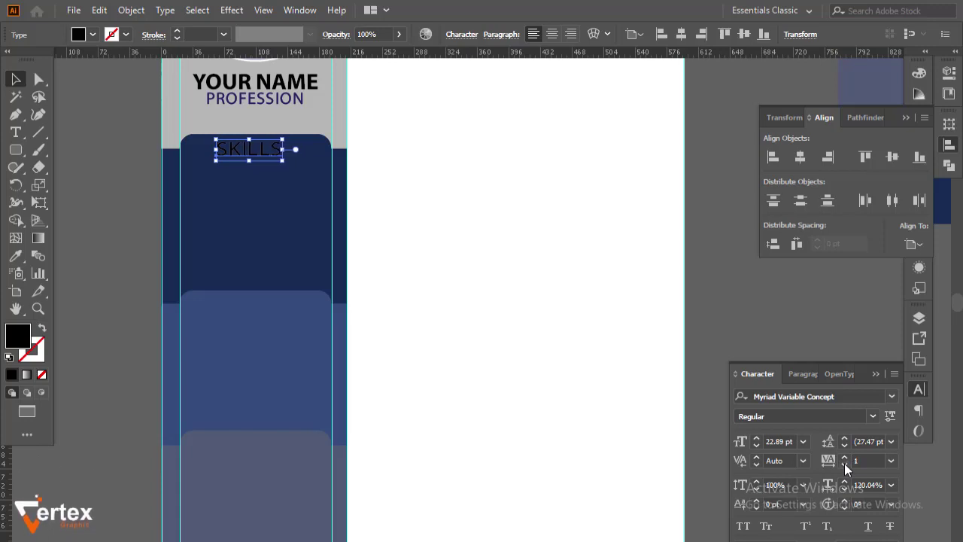
# Step: Centre SKILLS horizontally on the dark card, using the card as key object
pyautogui.click(353, 243)
pyautogui.click(269, 156)
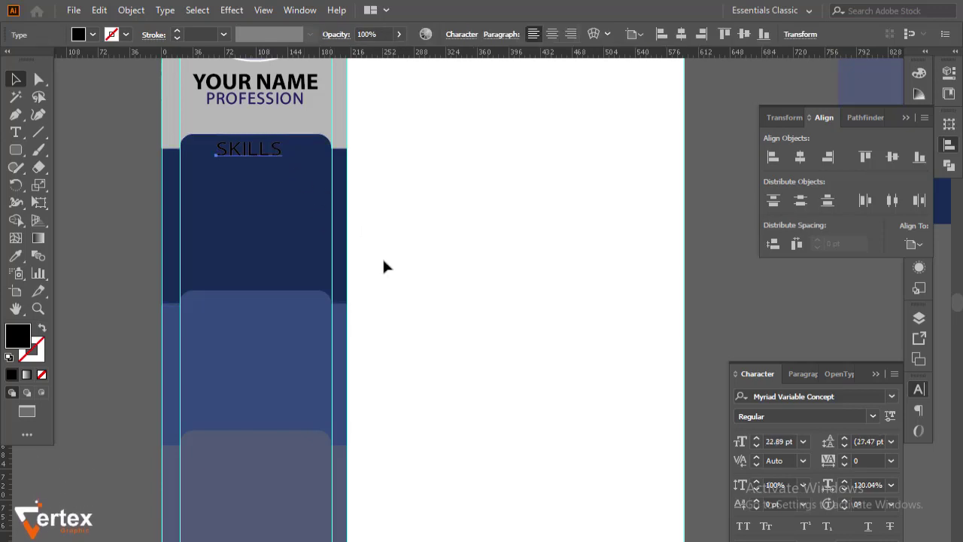
pyautogui.keyDown('shift'); pyautogui.click(238, 217); pyautogui.keyUp('shift')
pyautogui.click(277, 219)
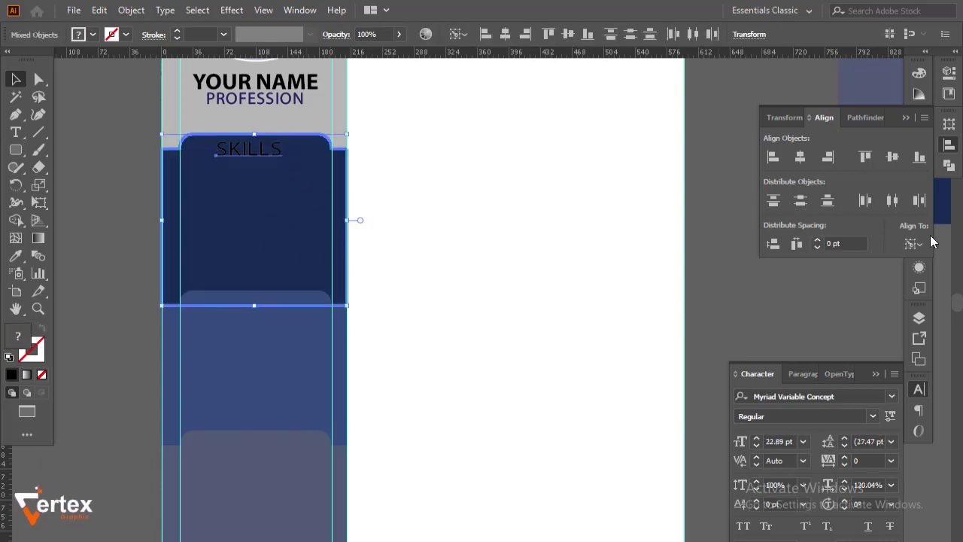
pyautogui.click(797, 164)
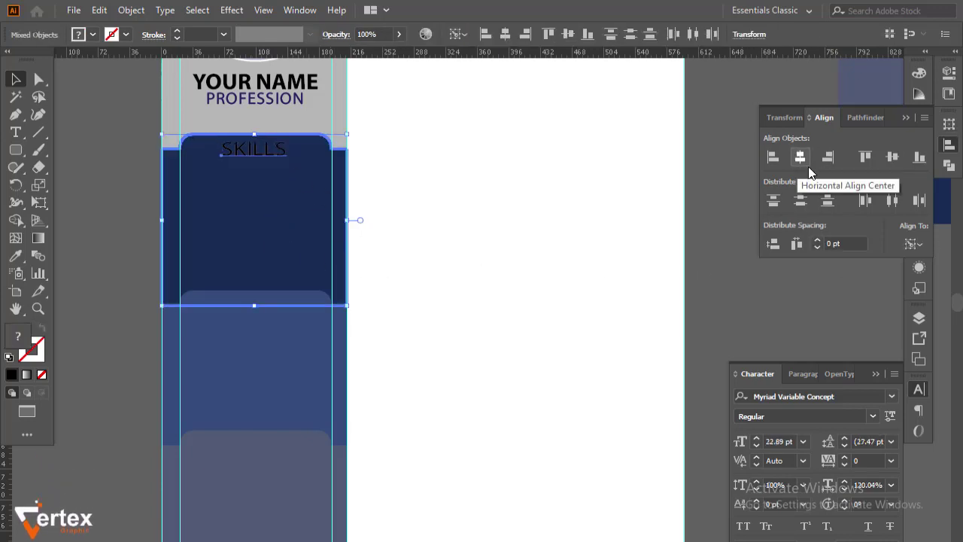
pyautogui.click(905, 118)
# Step: Fill the SKILLS heading with white
pyautogui.click(776, 213)
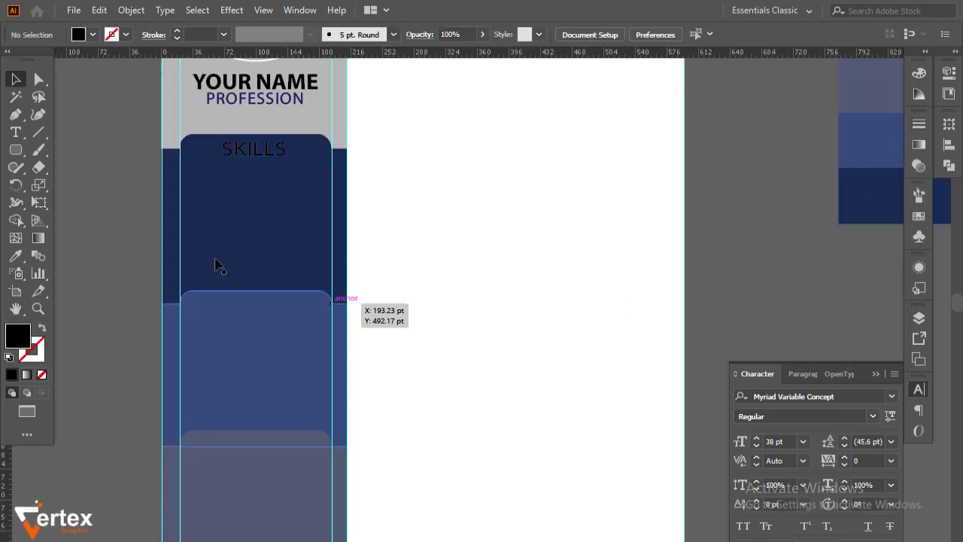
pyautogui.click(245, 193)
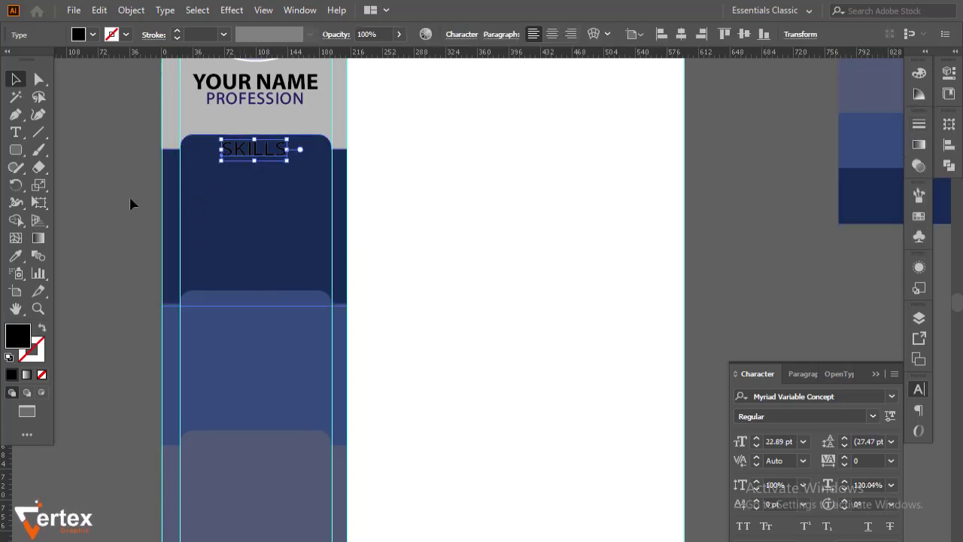
pyautogui.click(92, 35)
pyautogui.click(34, 60)
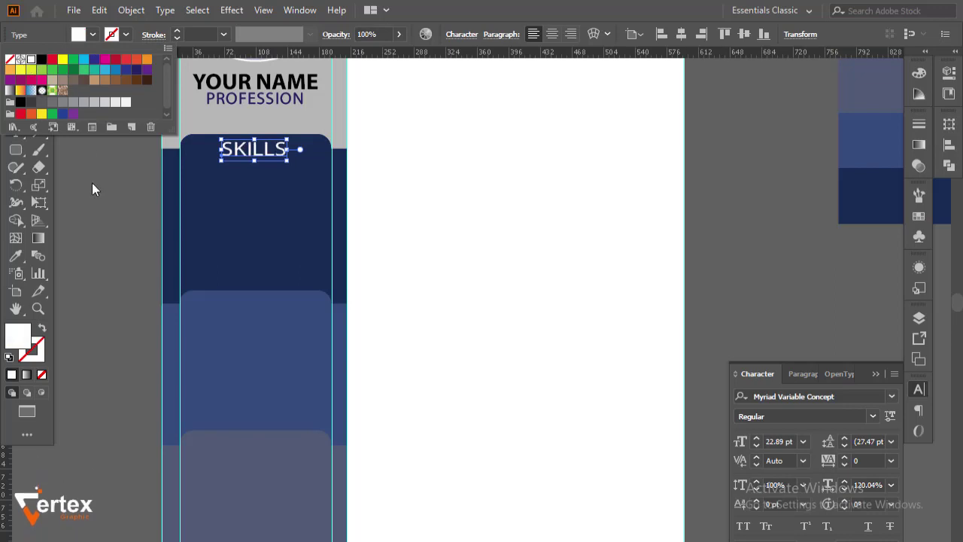
pyautogui.click(91, 182)
pyautogui.click(88, 197)
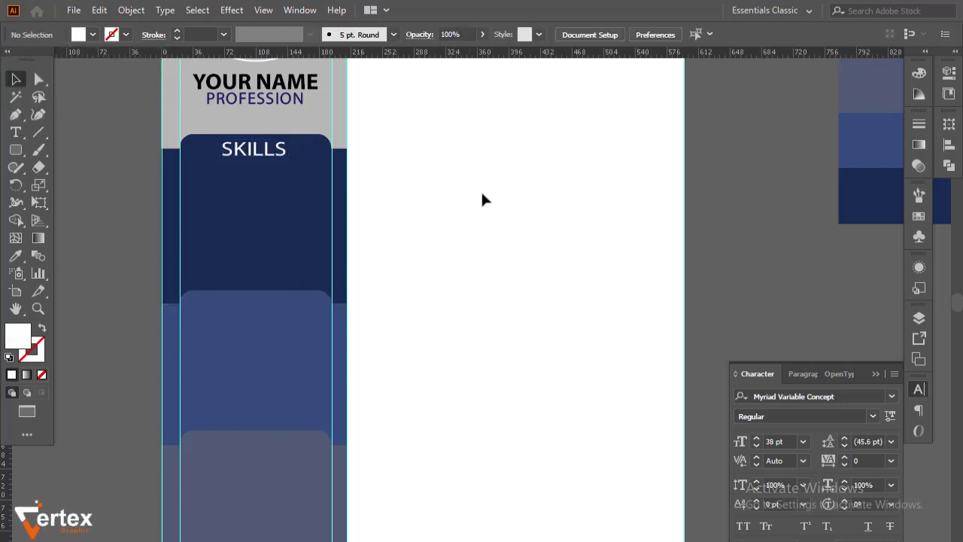
# Step: Type 'Graphic Designer' as new text and convert it to Title Case
pyautogui.click(16, 134)
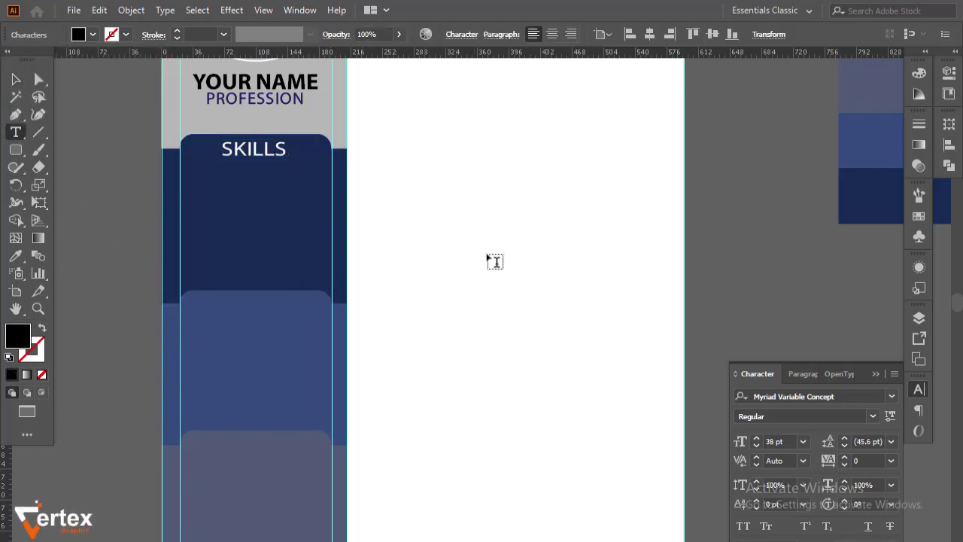
pyautogui.click(494, 262)
pyautogui.press('BackSpace')
pyautogui.write('GR')
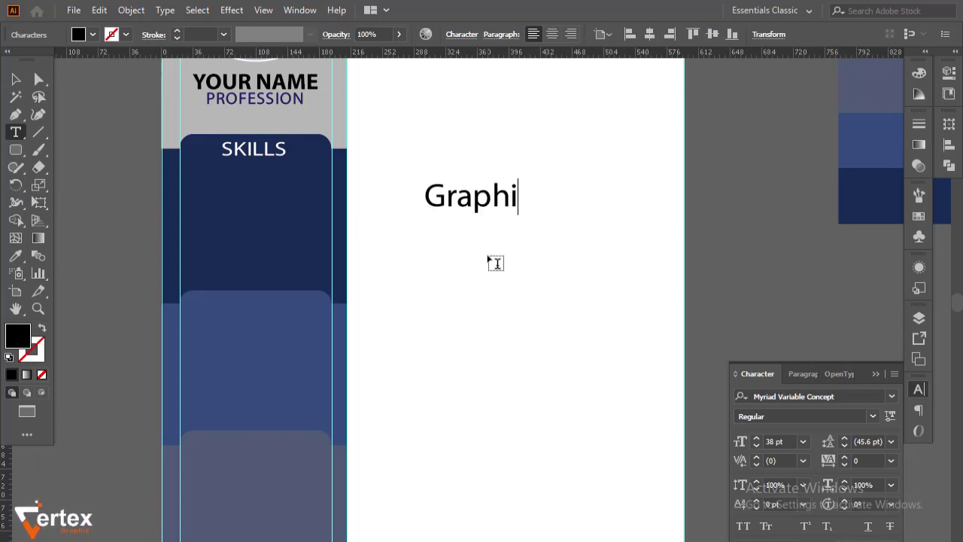
pyautogui.write('c designer')
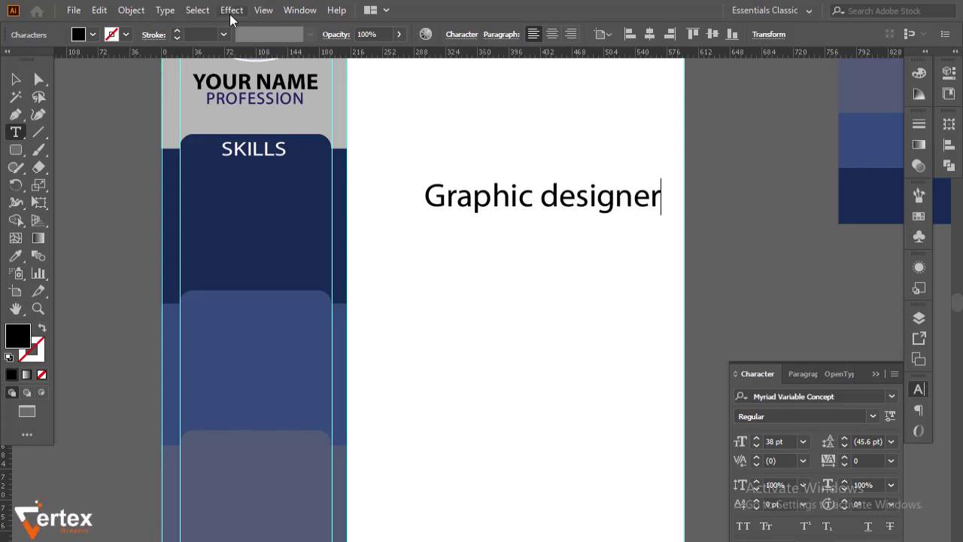
pyautogui.click(165, 10)
pyautogui.click(529, 254)
pyautogui.click(16, 79)
pyautogui.click(165, 10)
pyautogui.click(441, 269)
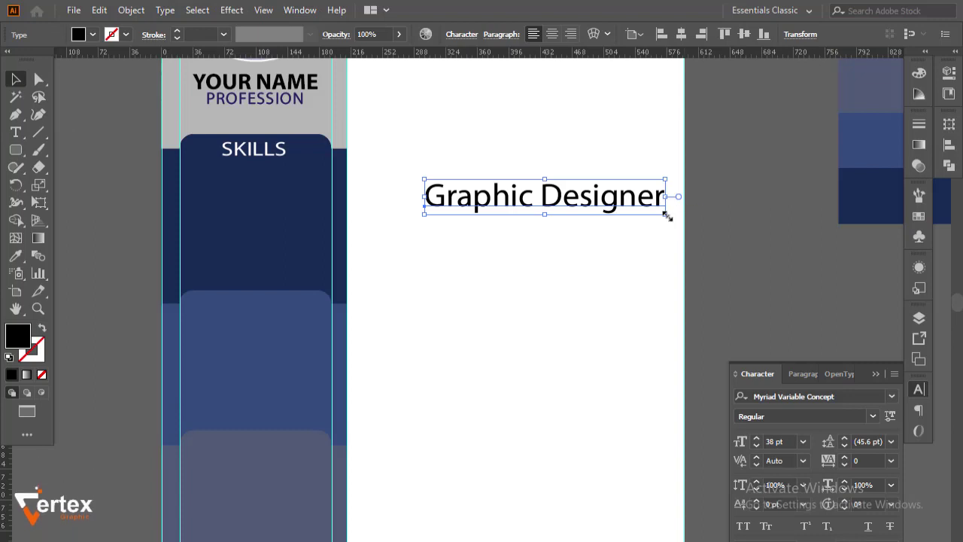
# Step: Scale Graphic Designer down to about 12.19 pt and place it under SKILLS
pyautogui.moveTo(667, 216); pyautogui.dragTo(227, 188)
pyautogui.scroll(-5, 370, 189)
pyautogui.scroll(3, 258, 198)
pyautogui.scroll(2, 271, 250)
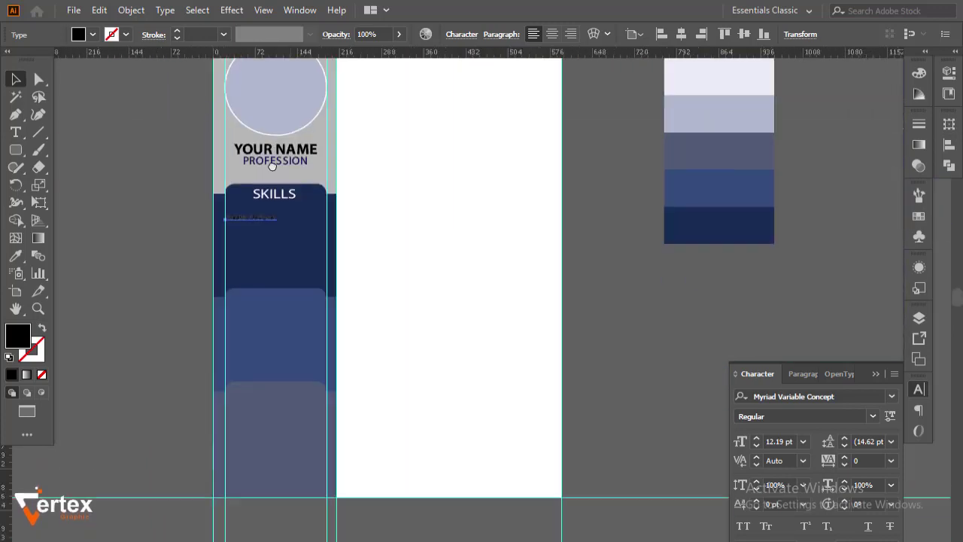
pyautogui.click(250, 218)
# Step: Unlock the guides and shift the left and right vertical guides slightly outward
pyautogui.rightClick(201, 326)
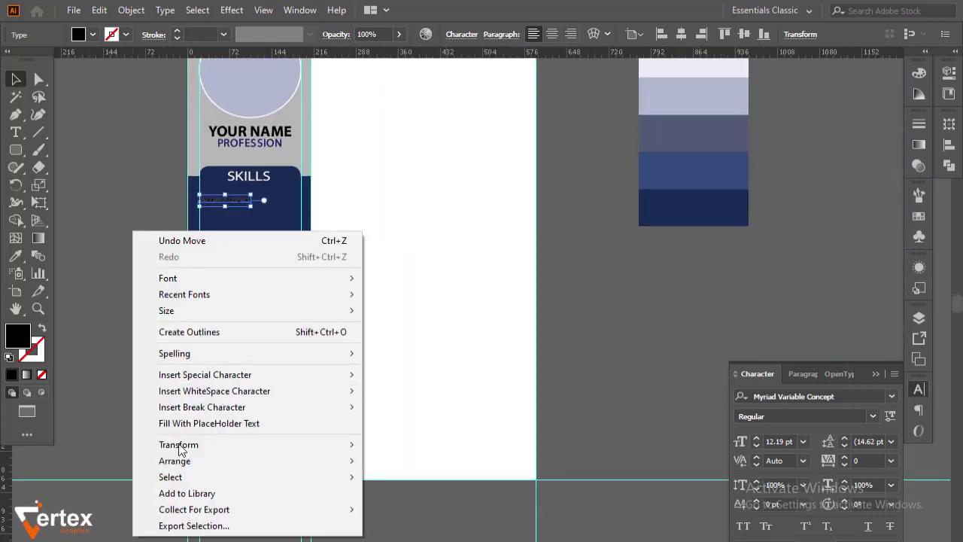
pyautogui.click(88, 384)
pyautogui.rightClick(98, 229)
pyautogui.click(146, 361)
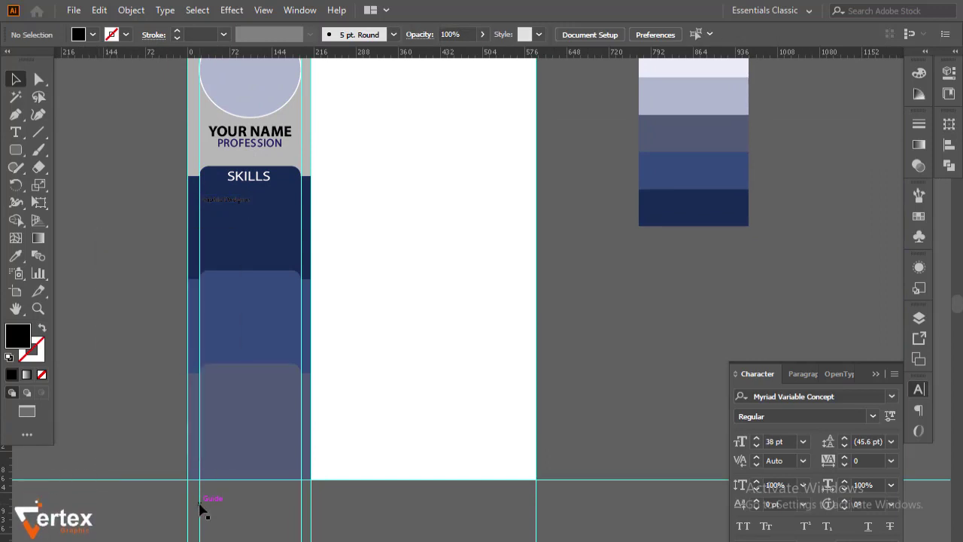
pyautogui.moveTo(200, 511); pyautogui.dragTo(195, 511)
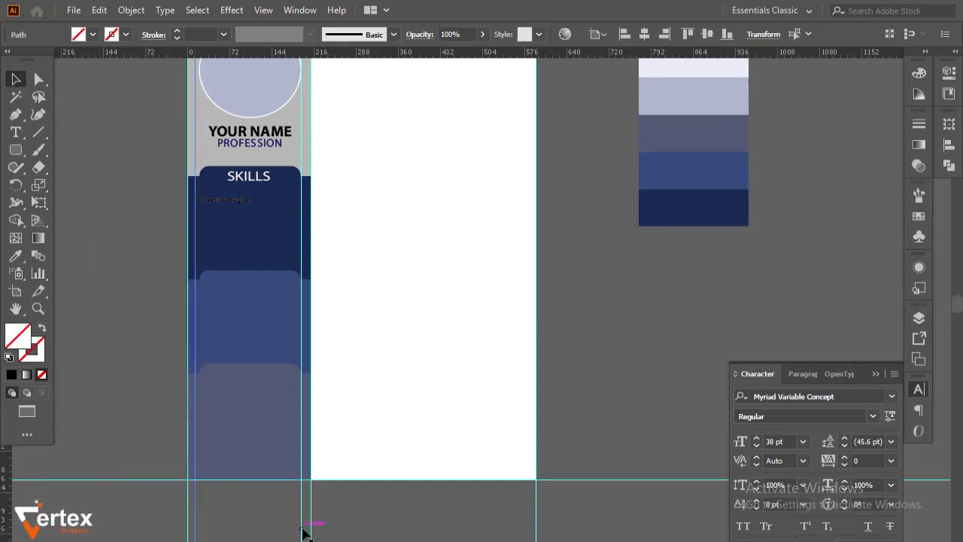
pyautogui.moveTo(302, 531); pyautogui.dragTo(308, 531)
pyautogui.moveTo(307, 535); pyautogui.dragTo(307, 516)
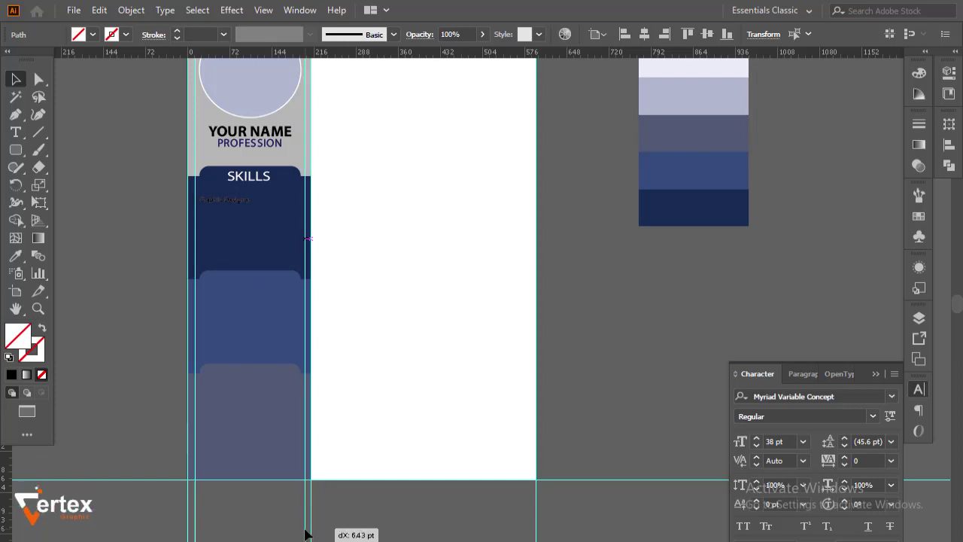
# Step: Make Graphic Designer white and duplicate it into four stacked lines
pyautogui.click(334, 309)
pyautogui.scroll(-2, 320, 325)
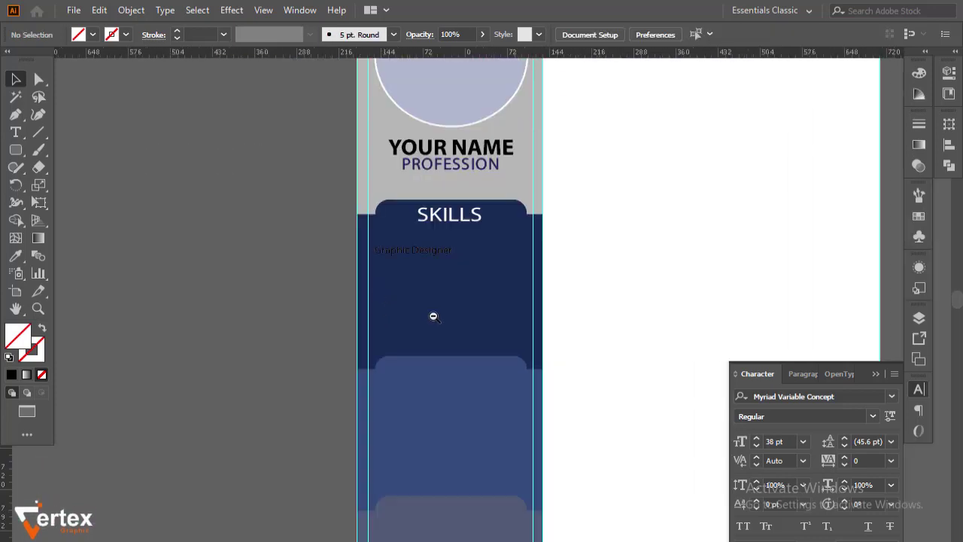
pyautogui.scroll(-1, 432, 316)
pyautogui.scroll(2, 488, 298)
pyautogui.scroll(1, 488, 297)
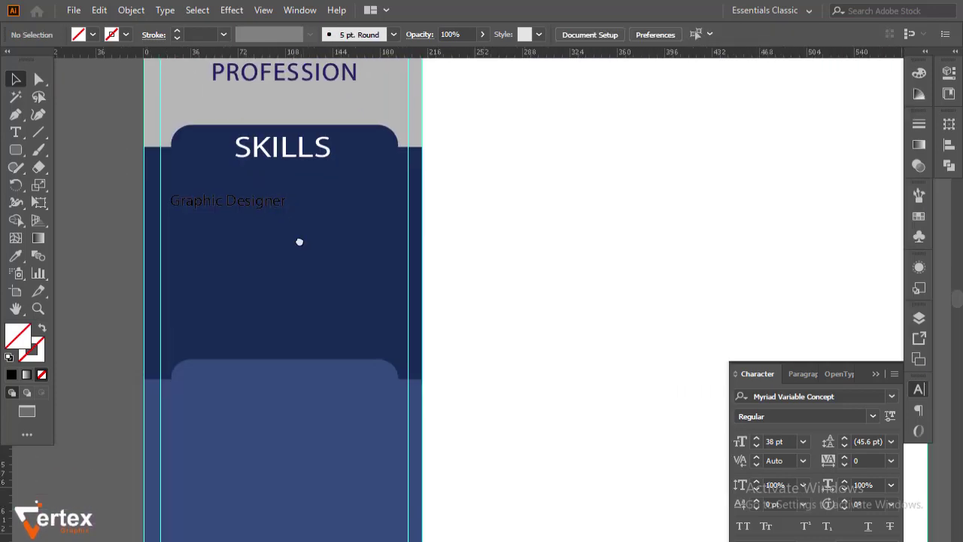
pyautogui.click(252, 215)
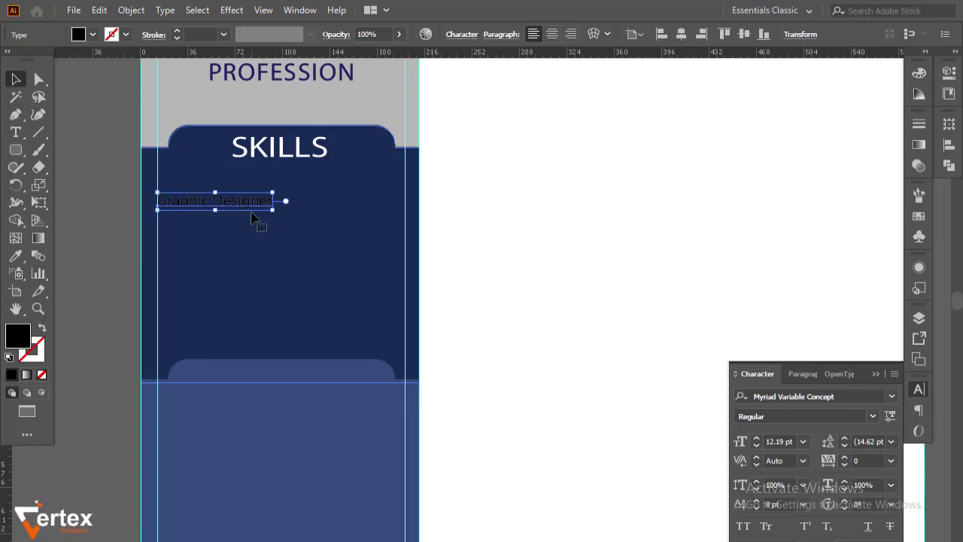
pyautogui.click(92, 34)
pyautogui.click(33, 65)
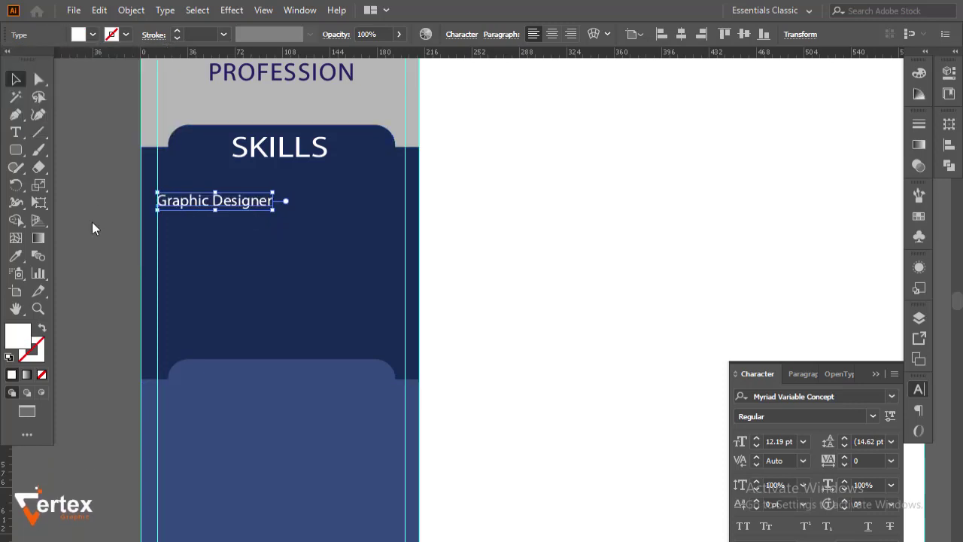
pyautogui.click(92, 224)
pyautogui.click(210, 211)
pyautogui.moveTo(211, 211); pyautogui.dragTo(213, 244)
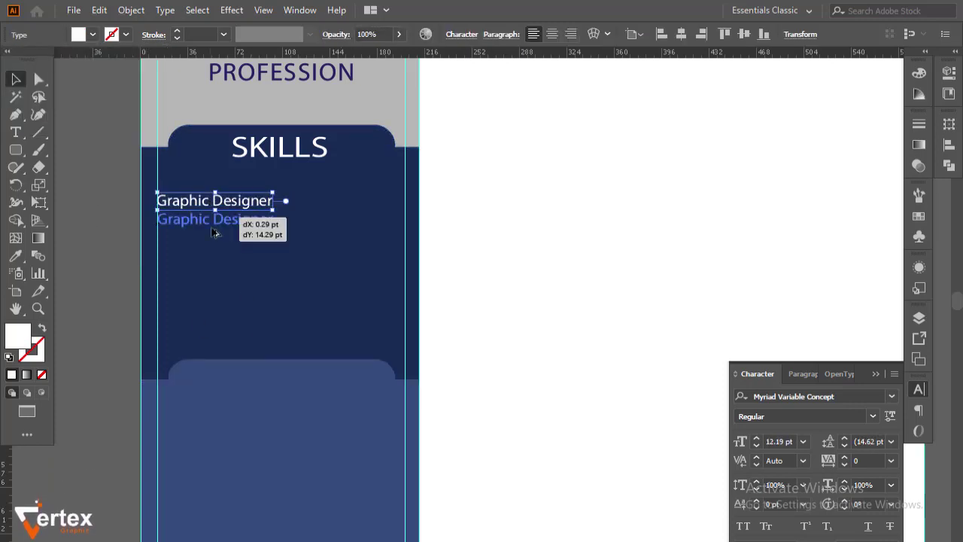
pyautogui.hotkey('ctrl', 'd')
pyautogui.hotkey('ctrl', 'd')
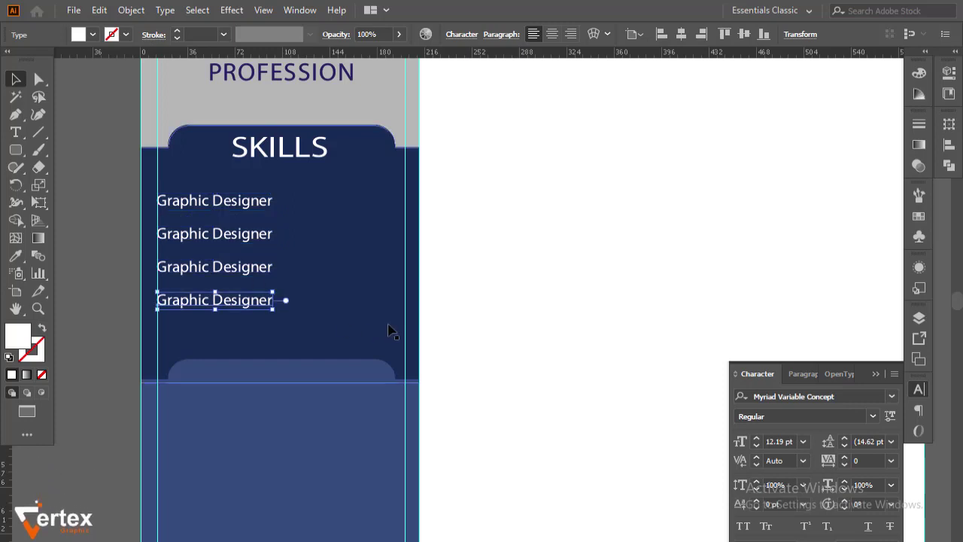
# Step: Retype the copies as Adobe Photoshop, Adobe illustrator and Animation
pyautogui.click(269, 238)
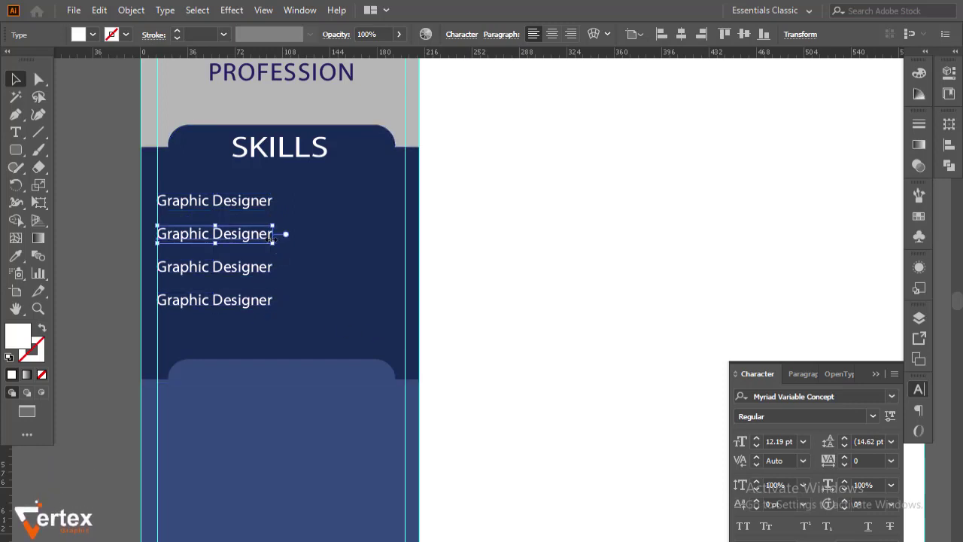
pyautogui.doubleClick(265, 235)
pyautogui.moveTo(272, 234); pyautogui.dragTo(159, 235)
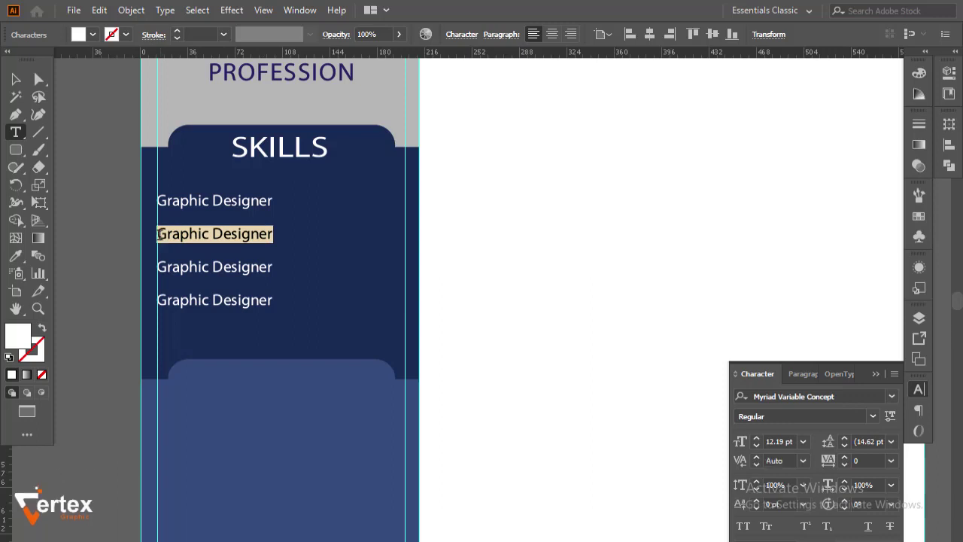
pyautogui.write('Adobe ')
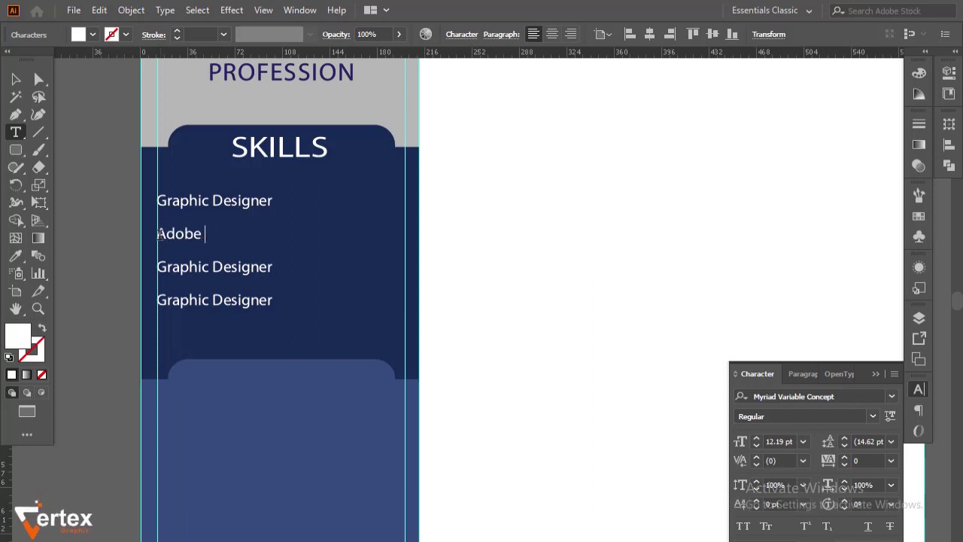
pyautogui.write('Photoshop')
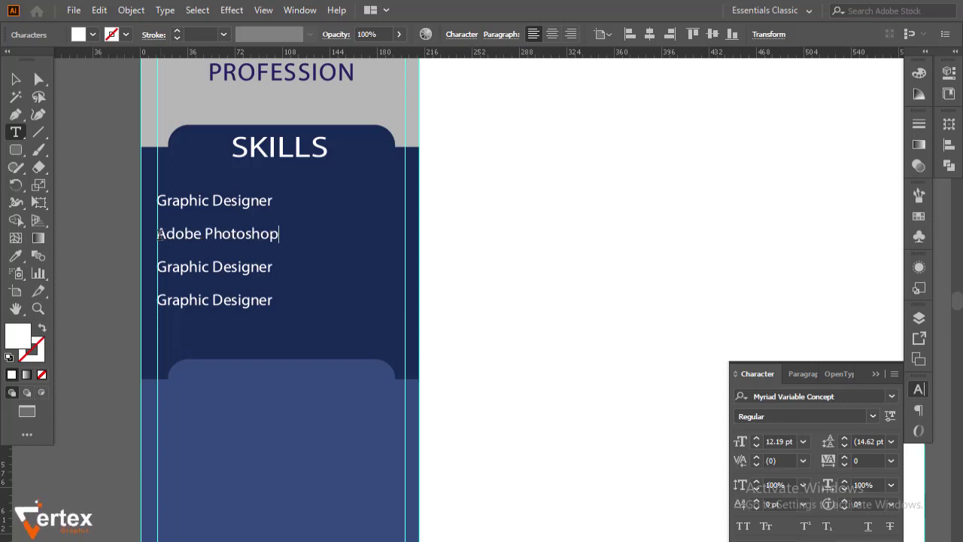
pyautogui.moveTo(273, 266); pyautogui.dragTo(158, 268)
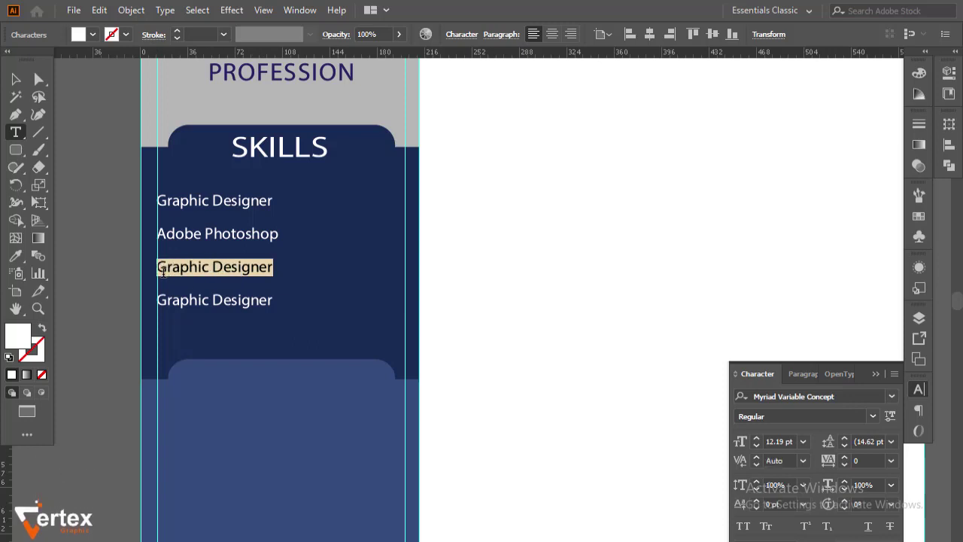
pyautogui.write('Adobe illustrator')
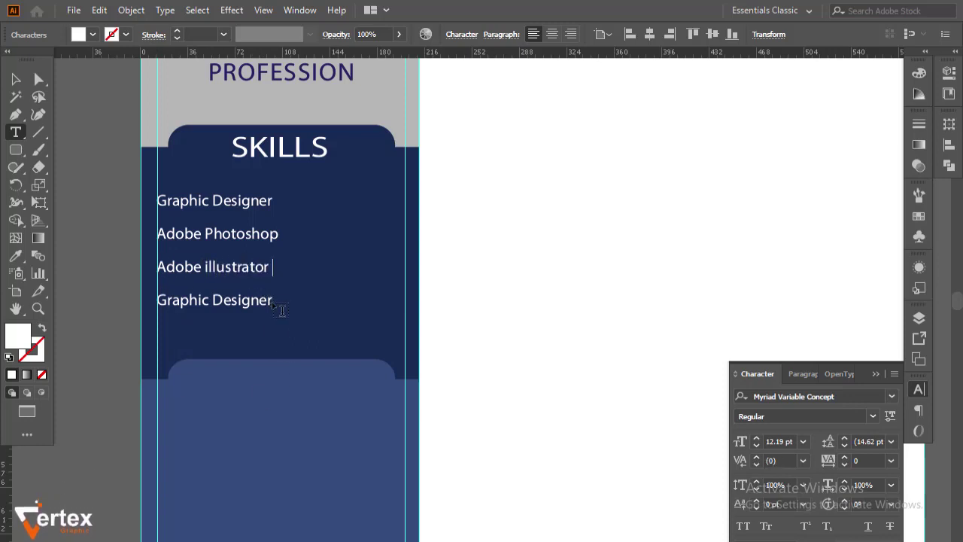
pyautogui.moveTo(274, 301); pyautogui.dragTo(159, 300)
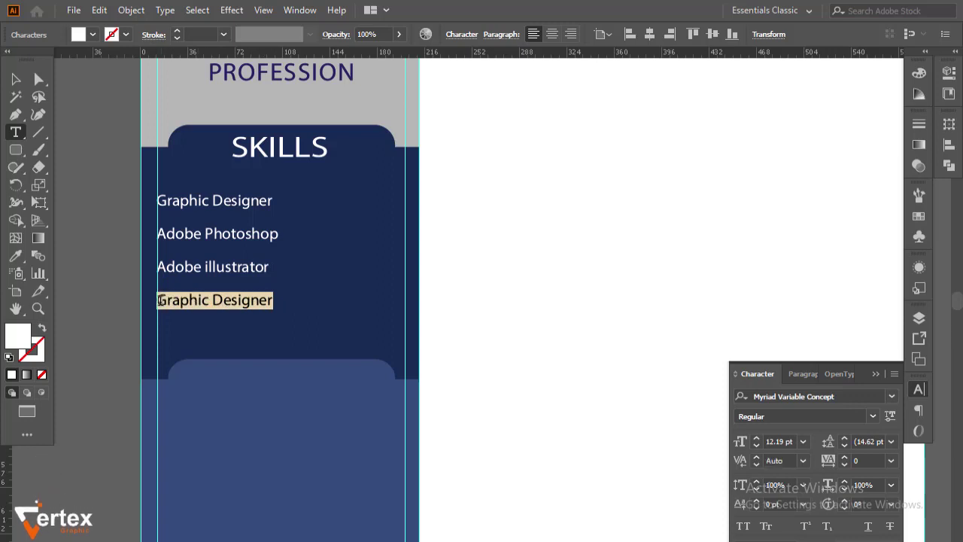
pyautogui.write('ani')
pyautogui.press('BackSpace')
pyautogui.press('BackSpace')
pyautogui.press('BackSpace')
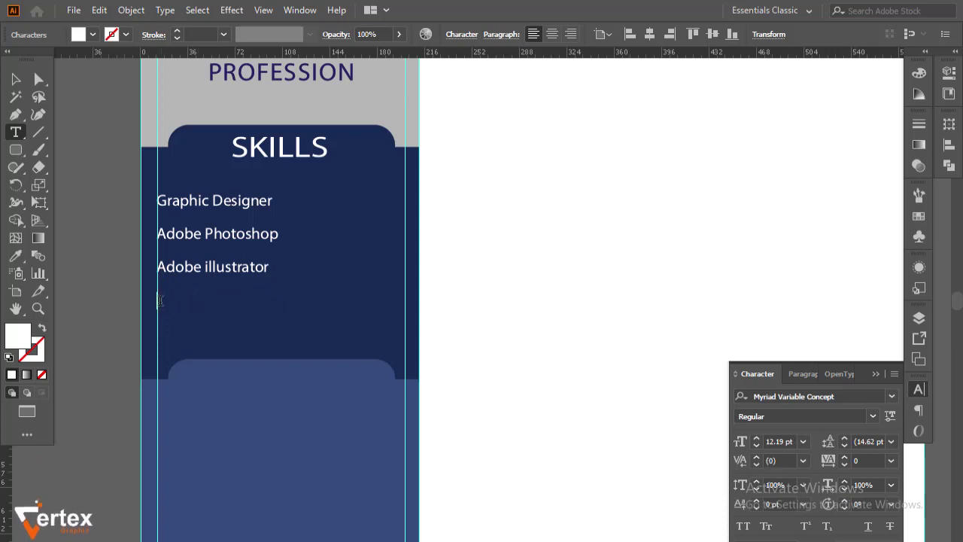
pyautogui.write('mation')
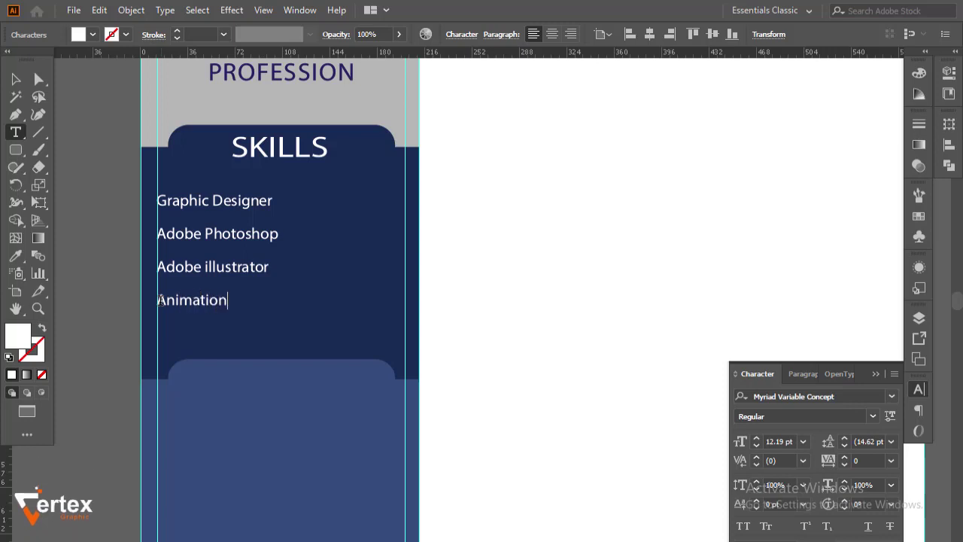
pyautogui.press('Escape')
pyautogui.click(523, 329)
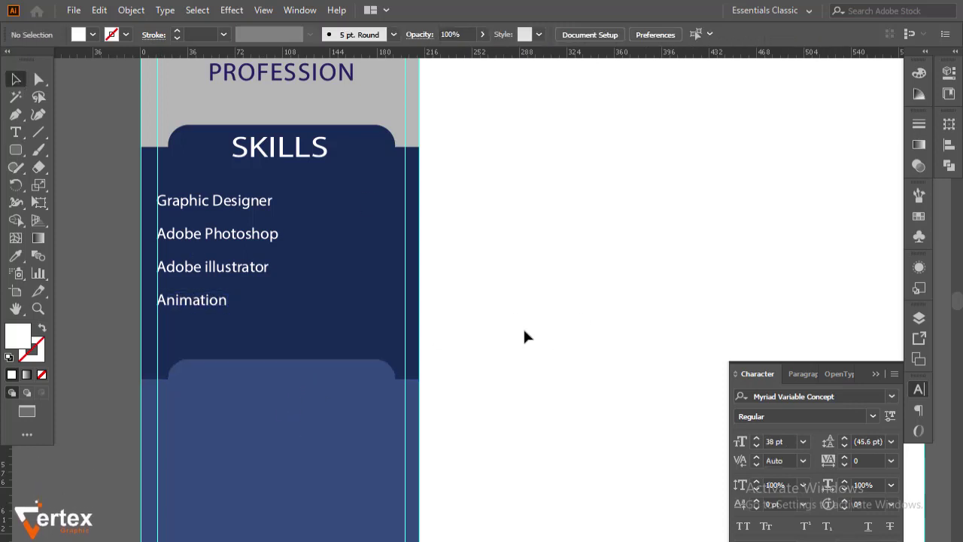
# Step: Replace the PROFESSION placeholder with 'Graphic Designer'
pyautogui.scroll(1, 469, 279)
pyautogui.scroll(2, 469, 279)
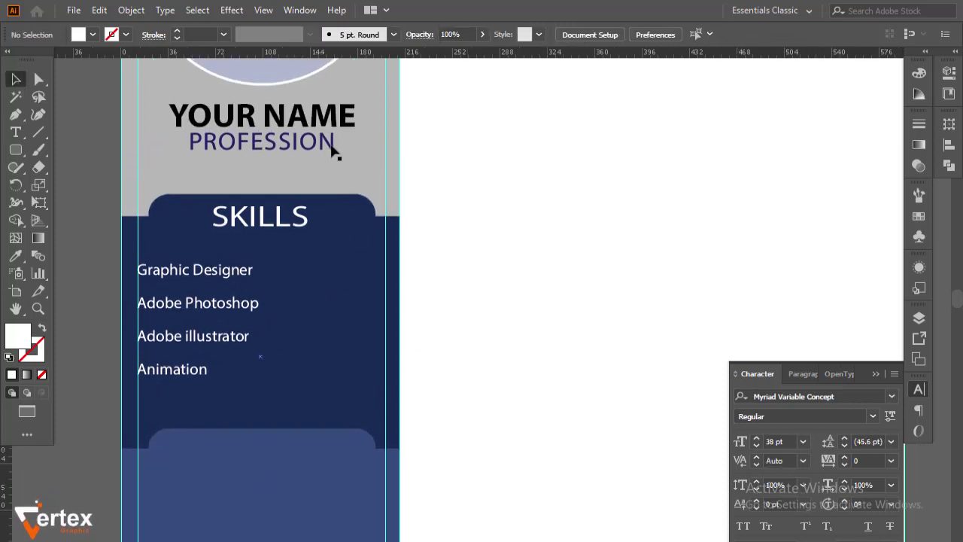
pyautogui.doubleClick(333, 146)
pyautogui.press('BackSpace')
pyautogui.press('BackSpace')
pyautogui.press('BackSpace')
pyautogui.press('BackSpace')
pyautogui.press('BackSpace')
pyautogui.press('BackSpace')
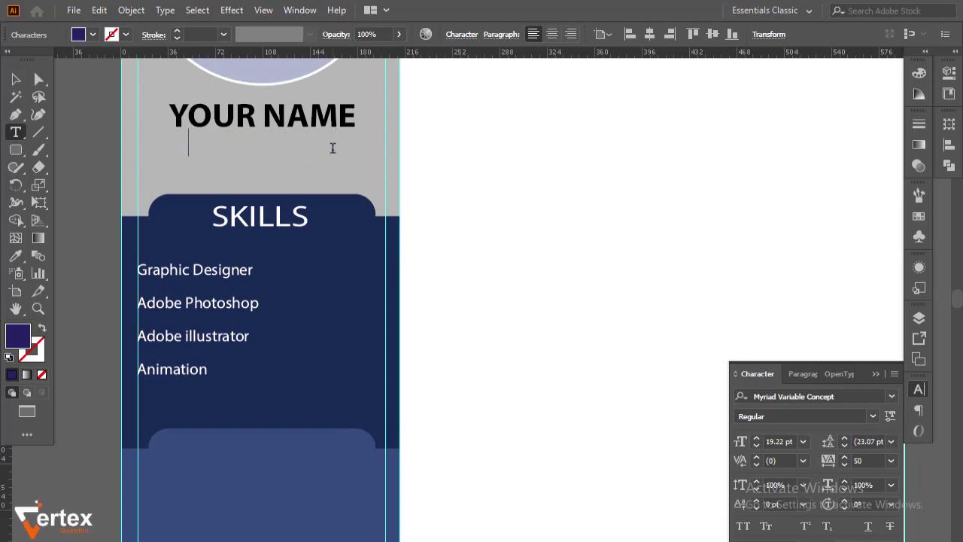
pyautogui.write('Graphic ')
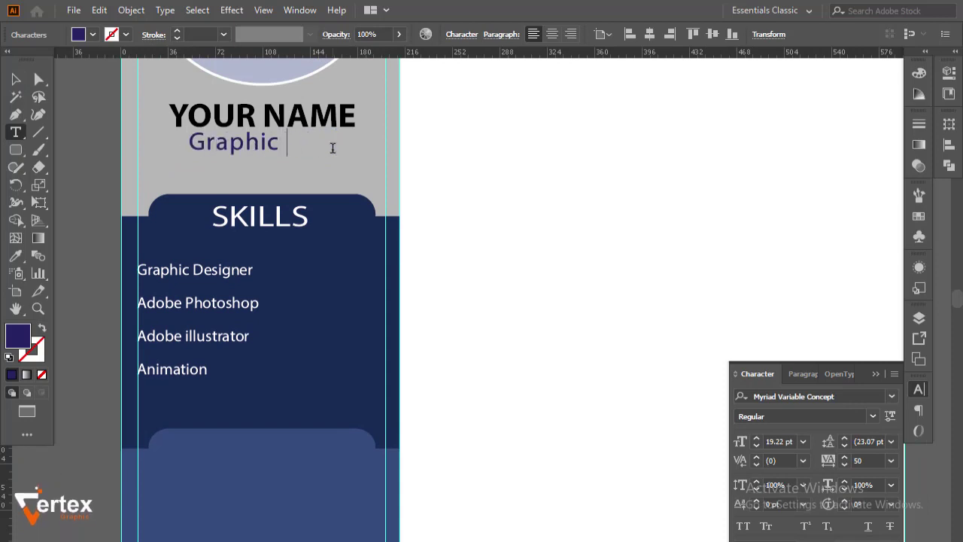
pyautogui.write('Designer')
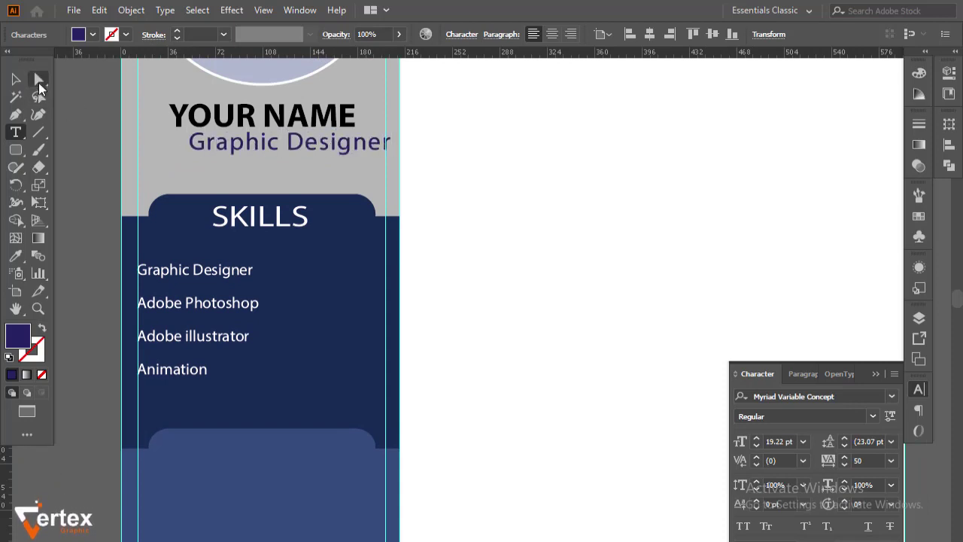
pyautogui.click(16, 79)
# Step: Scale the profession line to about 16.63 pt and centre it beneath YOUR NAME
pyautogui.moveTo(270, 145); pyautogui.dragTo(253, 145)
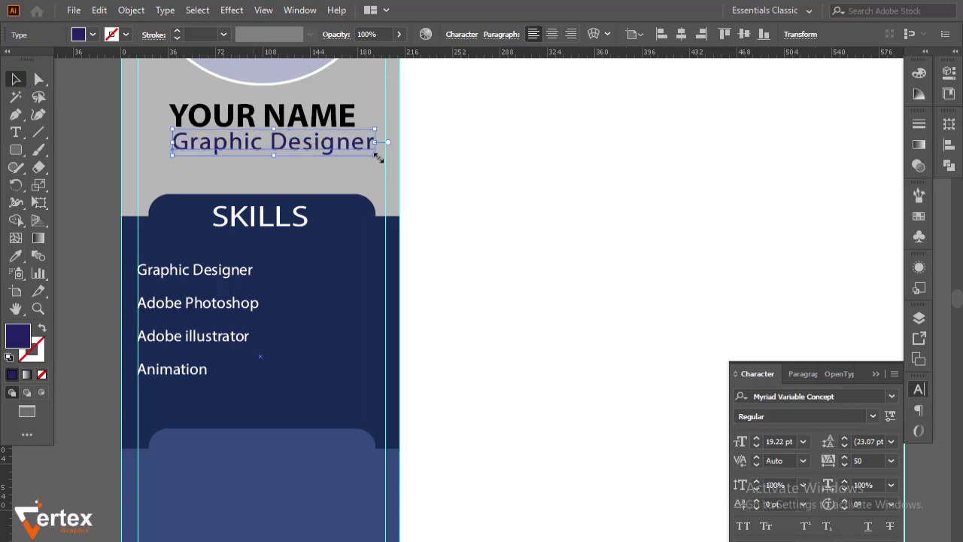
pyautogui.moveTo(377, 156); pyautogui.dragTo(354, 151)
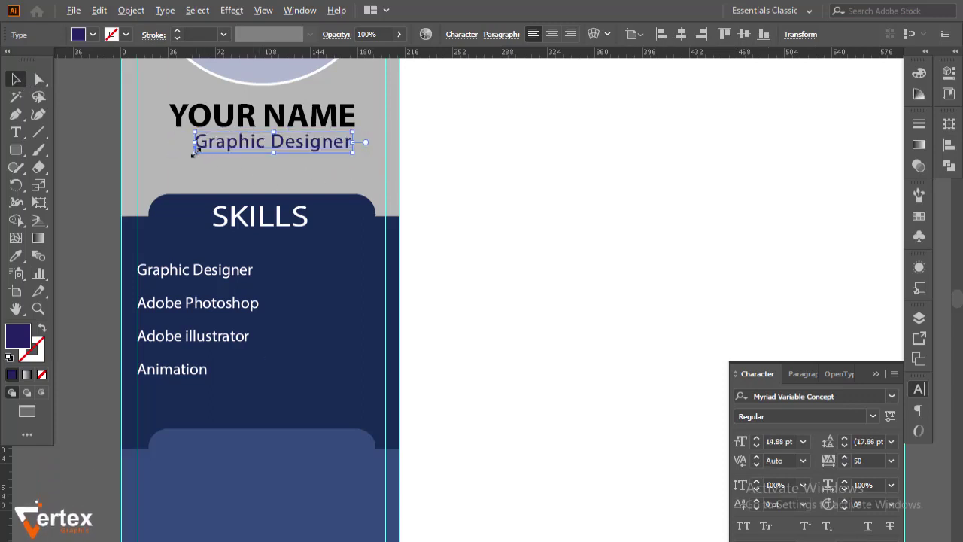
pyautogui.moveTo(193, 151); pyautogui.dragTo(185, 154)
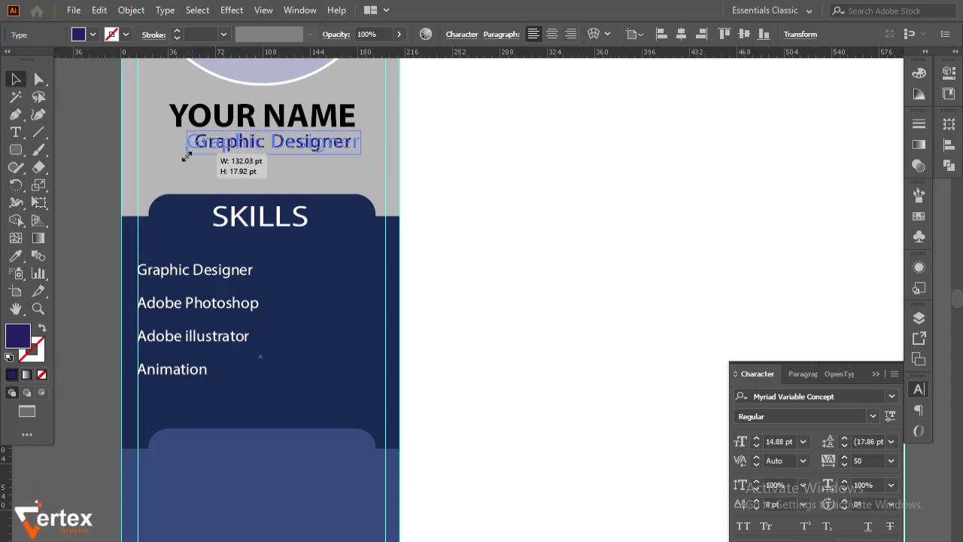
pyautogui.press('Left')
pyautogui.press('Left')
pyautogui.press('Left')
pyautogui.click(461, 218)
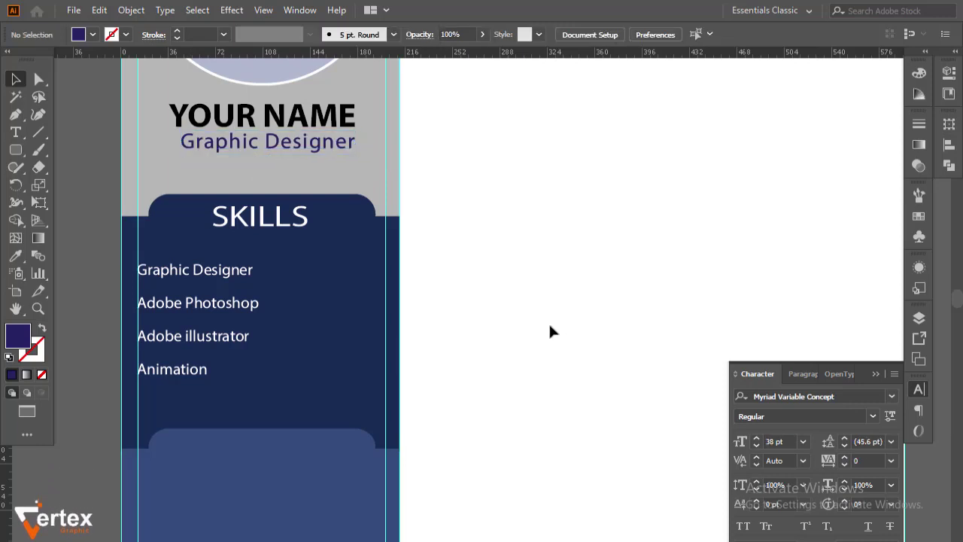
pyautogui.click(297, 147)
pyautogui.press('Left')
pyautogui.press('Left')
pyautogui.press('Left')
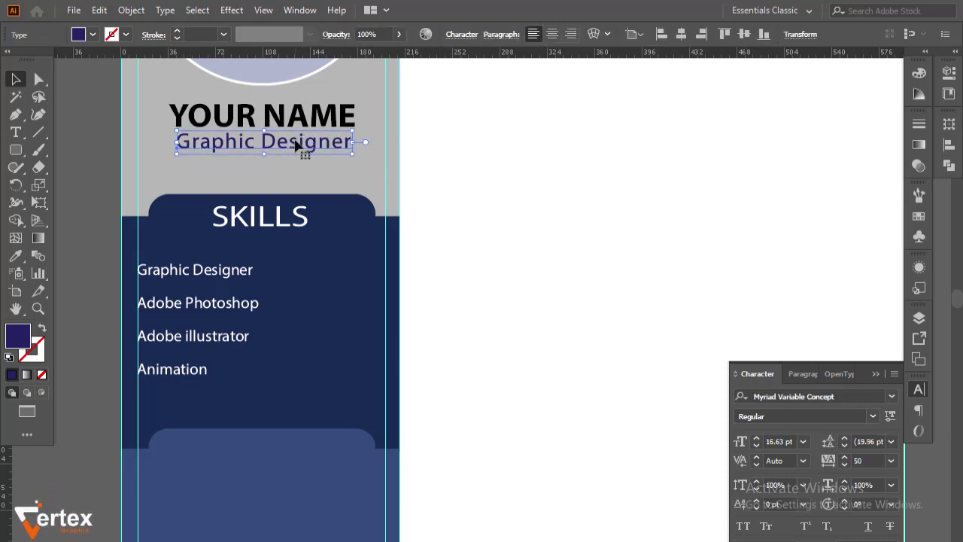
pyautogui.click(583, 215)
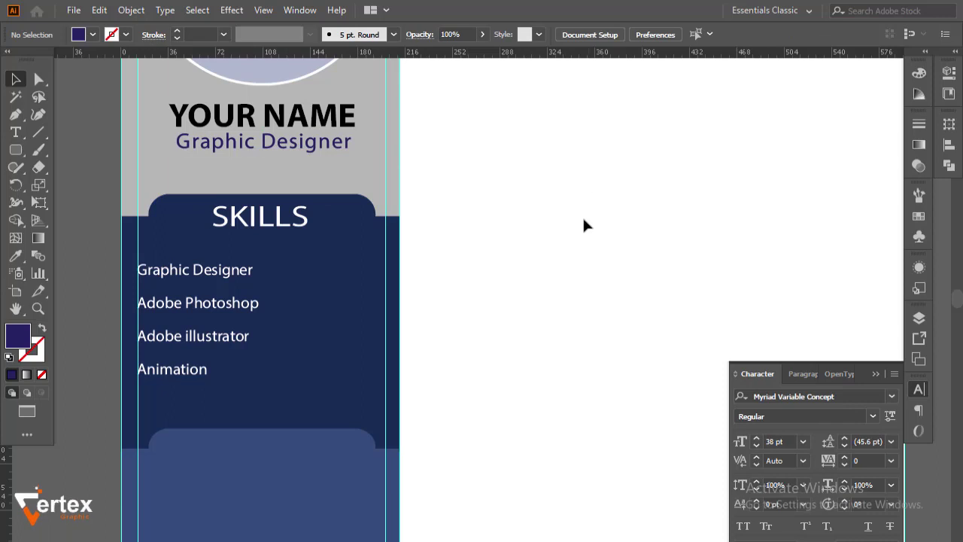
pyautogui.click(322, 153)
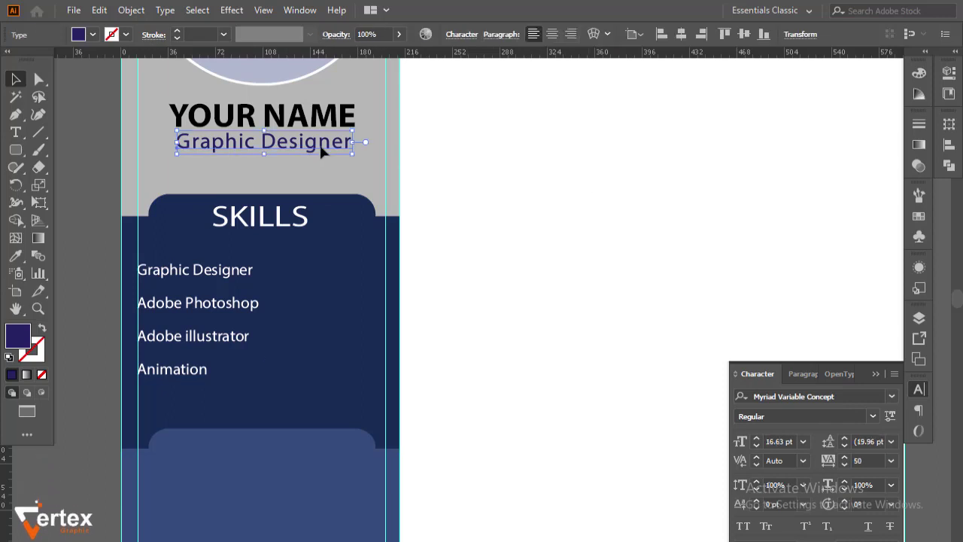
pyautogui.click(522, 172)
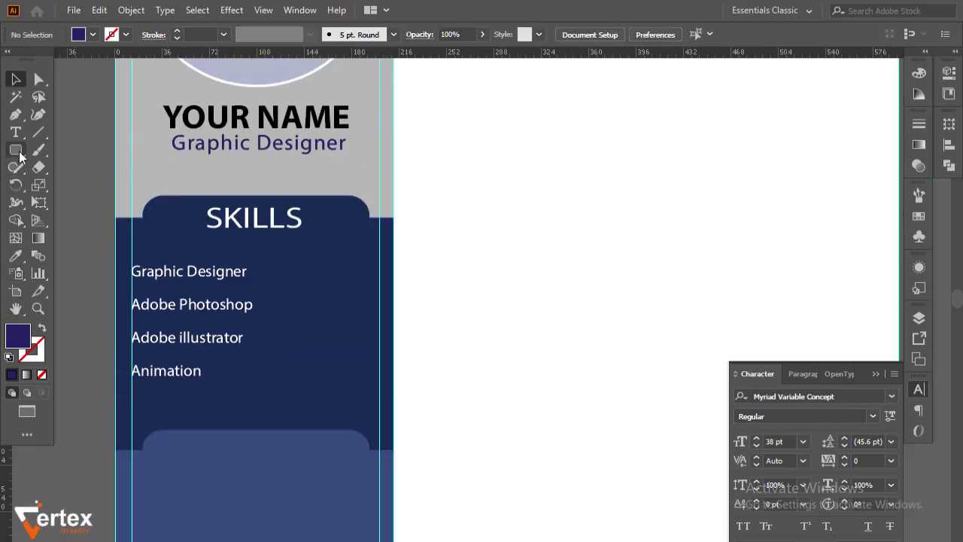
# Step: Draw a small white star beside the Graphic Designer line
pyautogui.moveTo(20, 155); pyautogui.dragTo(86, 221)
pyautogui.moveTo(223, 229); pyautogui.dragTo(427, 359)
pyautogui.moveTo(471, 241); pyautogui.dragTo(493, 256)
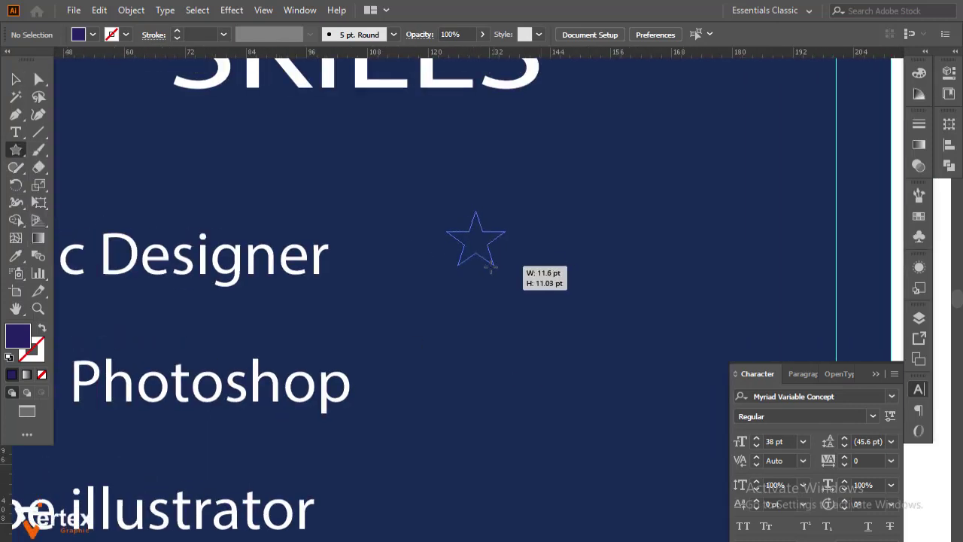
pyautogui.press('v')
pyautogui.click(92, 34)
pyautogui.click(31, 58)
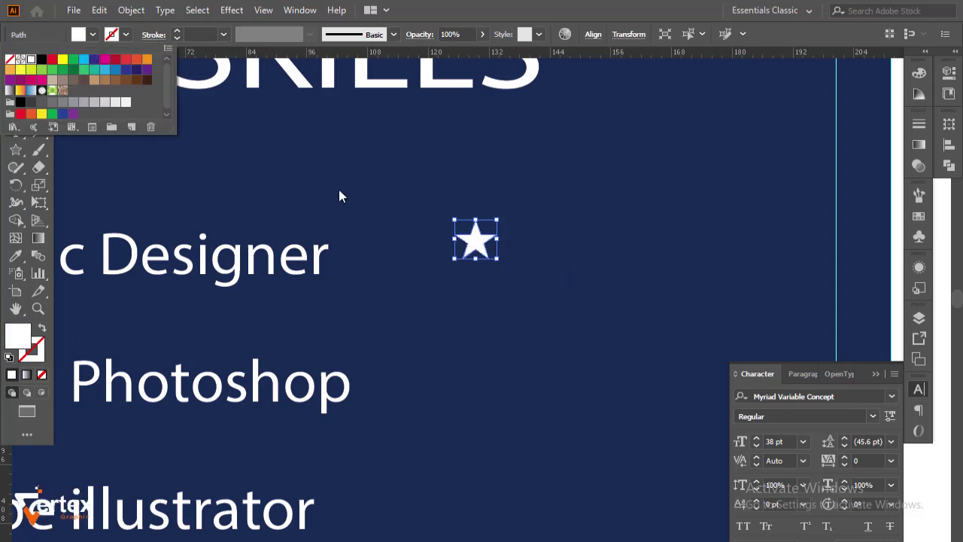
# Step: Duplicate the star into a row of five, deleting the extra sixth star
pyautogui.moveTo(478, 246)
pyautogui.mouseDown()
pyautogui.moveTo(477, 258)
pyautogui.moveTo(578, 258)
pyautogui.moveTo(536, 263)
pyautogui.mouseUp()
pyautogui.hotkey('ctrl', 'd')
pyautogui.hotkey('ctrl', 'd')
pyautogui.hotkey('ctrl', 'd')
pyautogui.hotkey('ctrl', 'd')
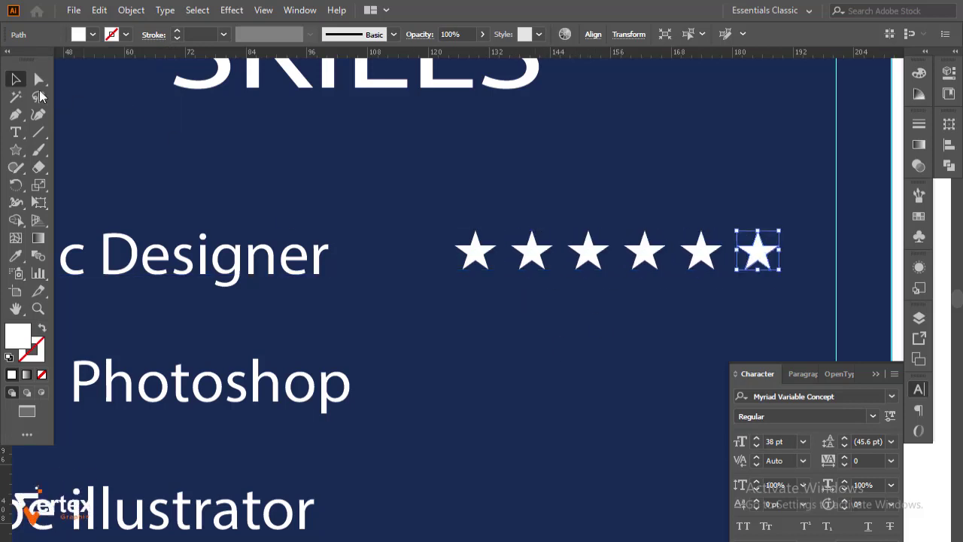
pyautogui.click(619, 333)
pyautogui.click(759, 260)
pyautogui.press('Delete')
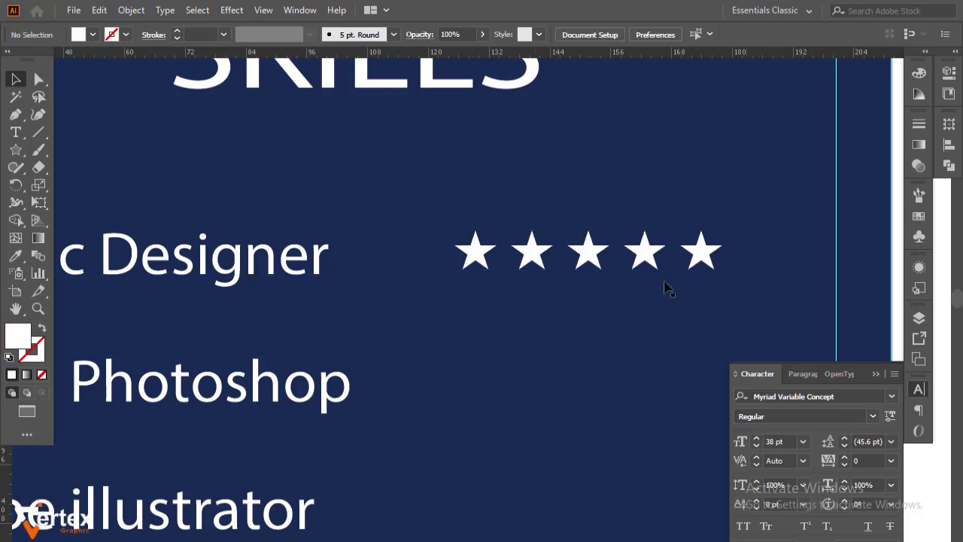
pyautogui.scroll(-2, 665, 287)
pyautogui.scroll(-2, 551, 228)
pyautogui.scroll(-1, 529, 297)
pyautogui.moveTo(529, 296)
pyautogui.mouseDown()
pyautogui.moveTo(573, 242)
pyautogui.moveTo(385, 261)
pyautogui.mouseUp()
pyautogui.scroll(2, 572, 243)
pyautogui.scroll(2, 517, 232)
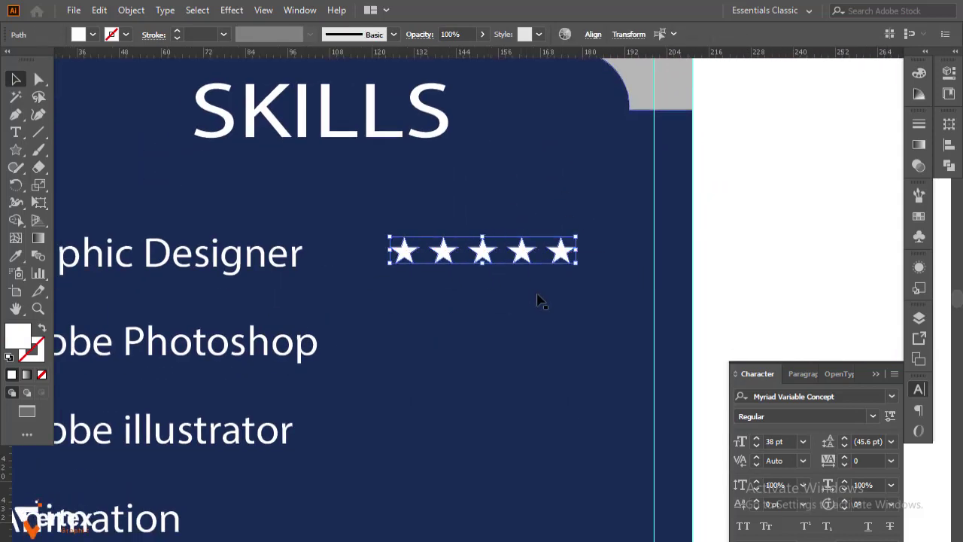
pyautogui.hotkey('ctrl', 'z')
# Step: Lock the dark background rectangle
pyautogui.click(753, 268)
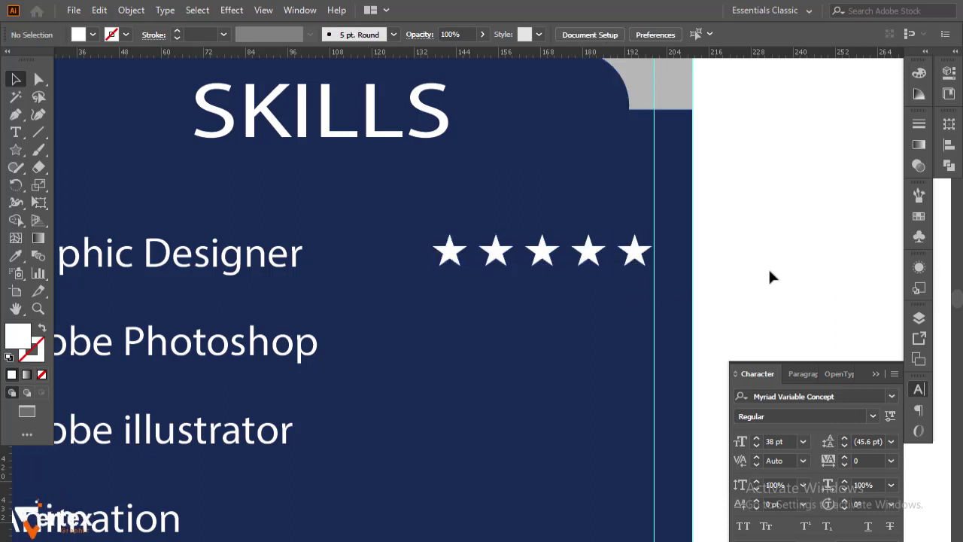
pyautogui.scroll(-1, 493, 316)
pyautogui.scroll(-2, 502, 263)
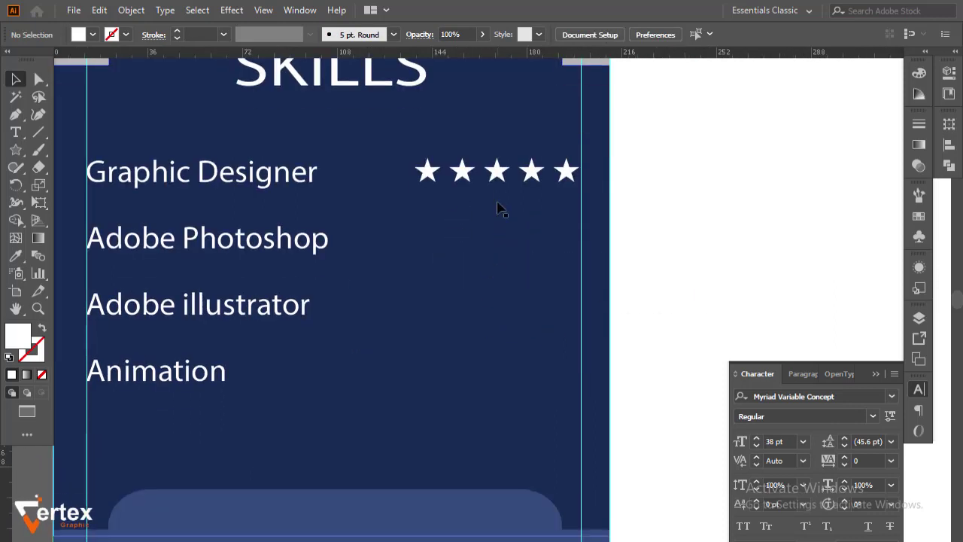
pyautogui.click(522, 508)
pyautogui.click(131, 10)
pyautogui.click(421, 109)
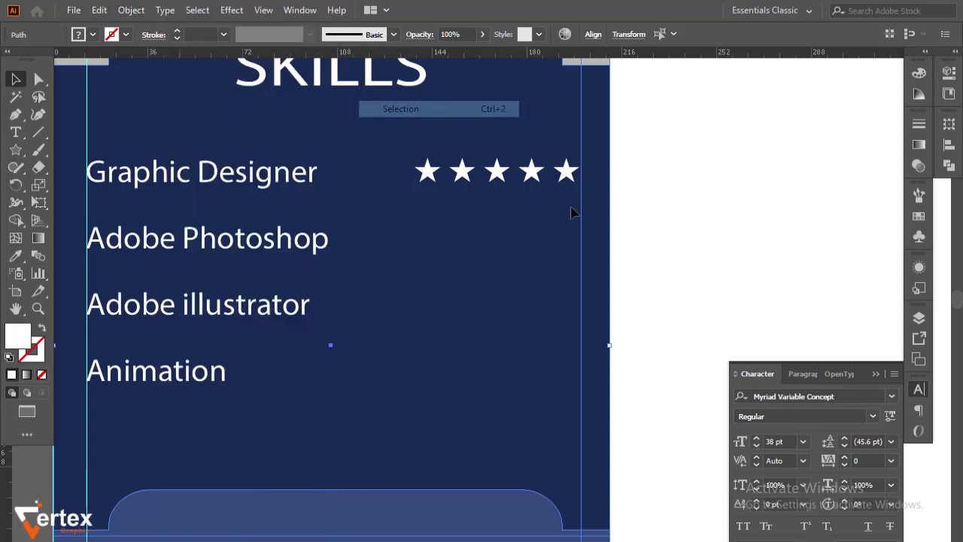
# Step: Group the five stars and copy the row beside Adobe Photoshop, Adobe illustrator and Animation
pyautogui.moveTo(627, 147); pyautogui.dragTo(532, 273)
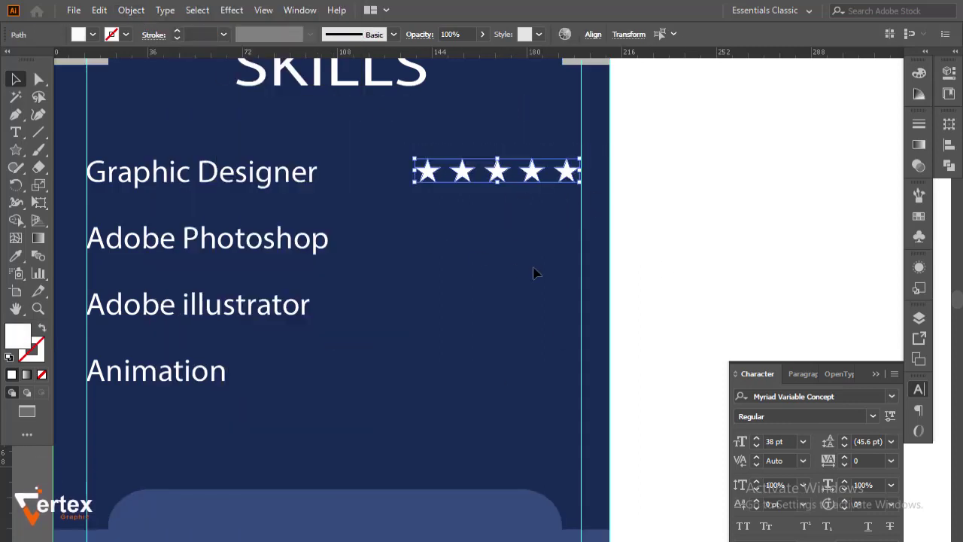
pyautogui.rightClick(631, 249)
pyautogui.click(658, 268)
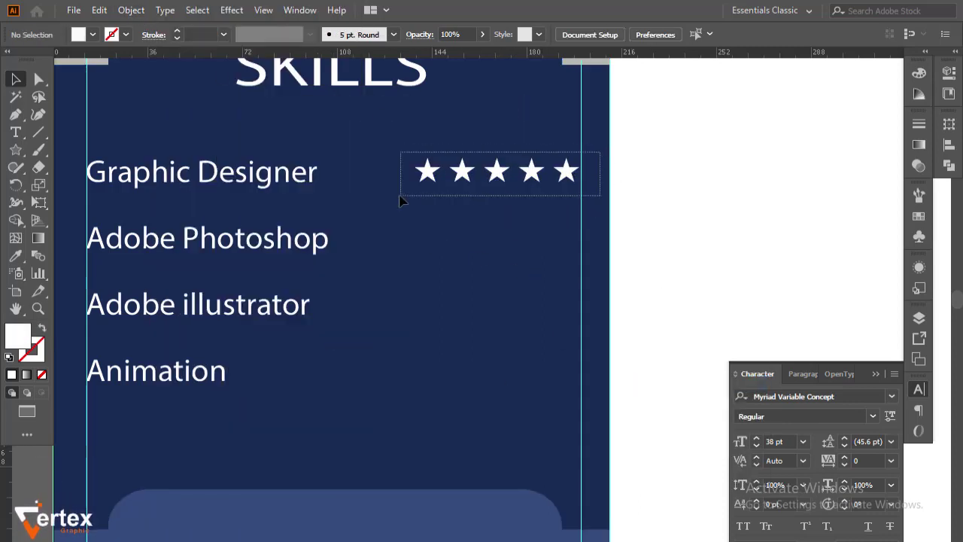
pyautogui.moveTo(401, 201); pyautogui.dragTo(404, 201)
pyautogui.click(131, 10)
pyautogui.click(173, 76)
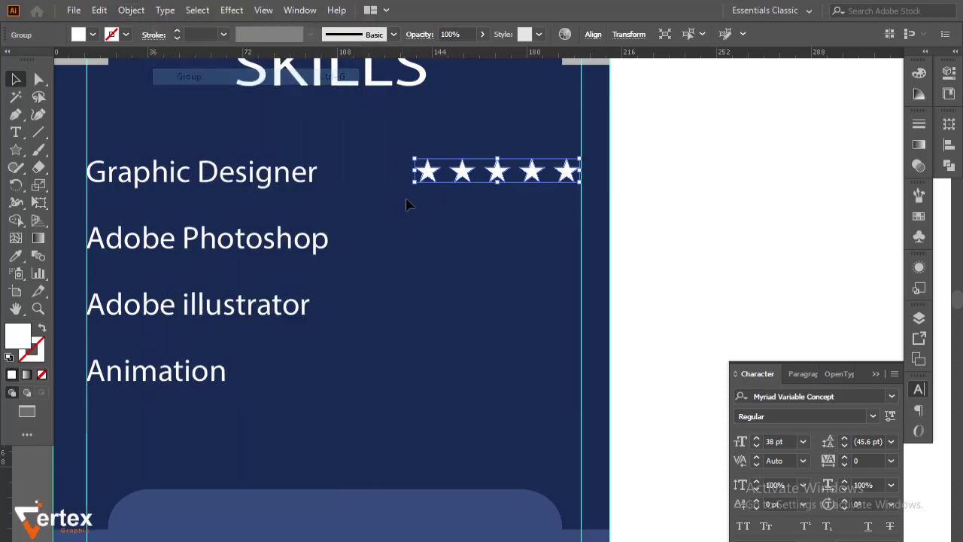
pyautogui.moveTo(462, 172); pyautogui.dragTo(462, 238)
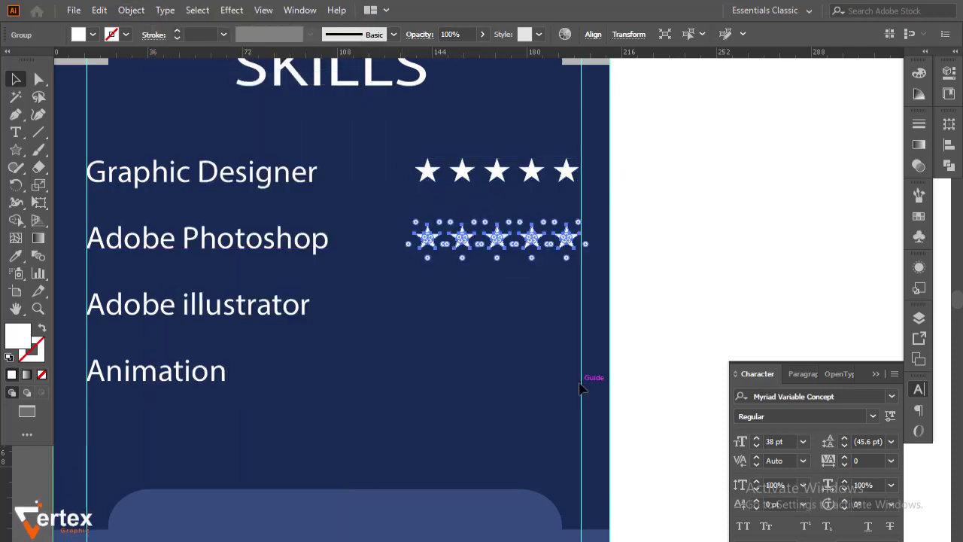
pyautogui.hotkey('ctrl', 'd')
pyautogui.hotkey('ctrl', 'd')
pyautogui.hotkey('ctrl', 'shift', 'a')
pyautogui.hotkey('ctrl', '-')
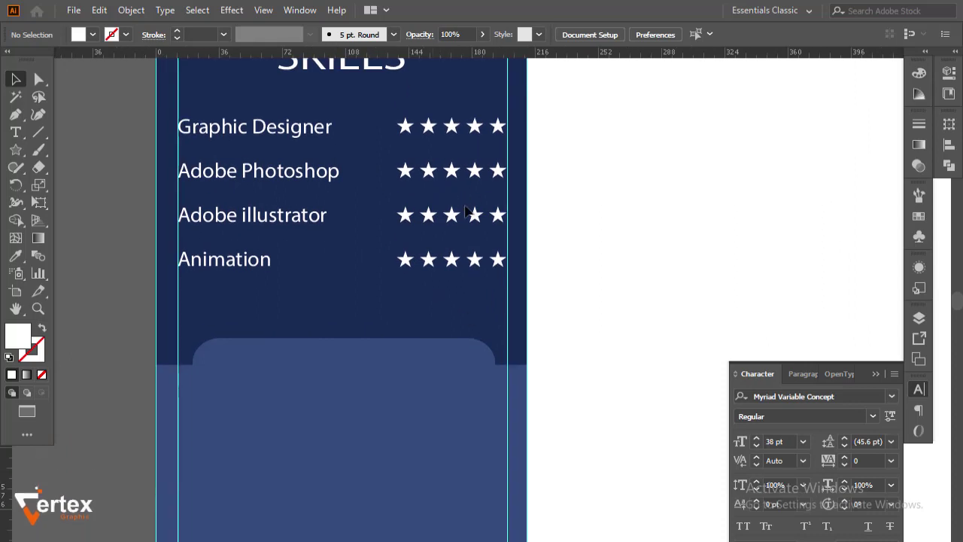
# Step: Ungroup and trim the rows to four stars for Photoshop and three for illustrator
pyautogui.rightClick(507, 171)
pyautogui.click(537, 292)
pyautogui.click(498, 172)
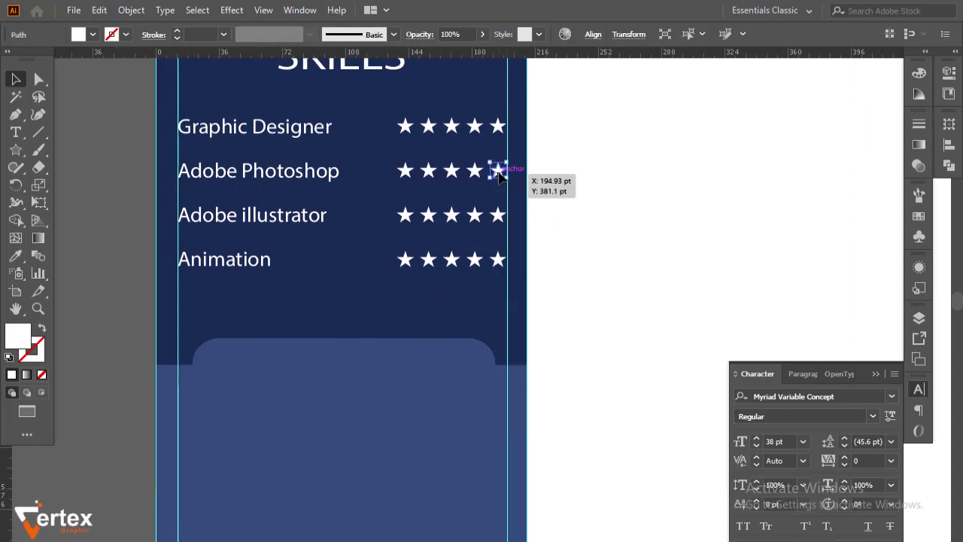
pyautogui.press('Delete')
pyautogui.click(497, 215)
pyautogui.rightClick(499, 216)
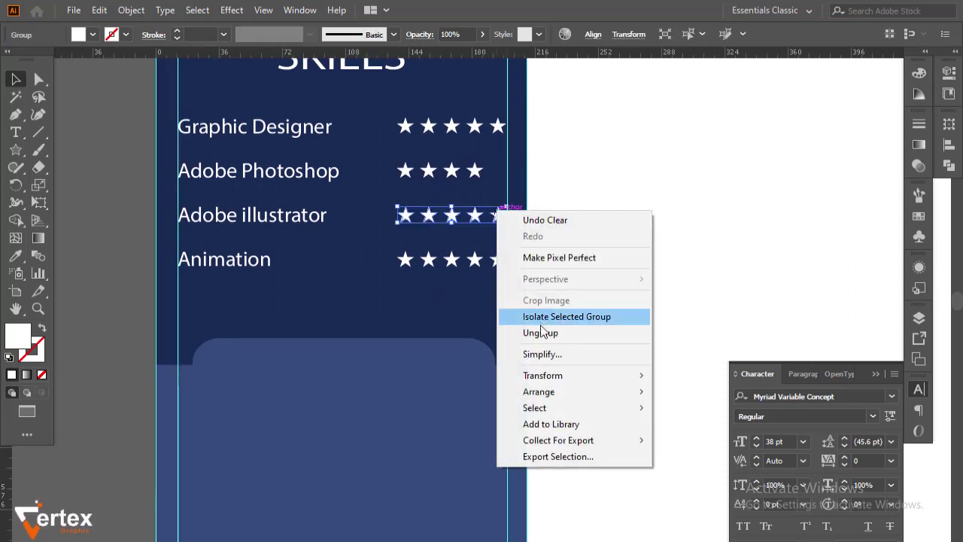
pyautogui.click(546, 329)
pyautogui.click(517, 219)
pyautogui.click(498, 216)
pyautogui.press('Delete')
# Step: Ungroup the Animation row and trim it to four stars
pyautogui.rightClick(502, 259)
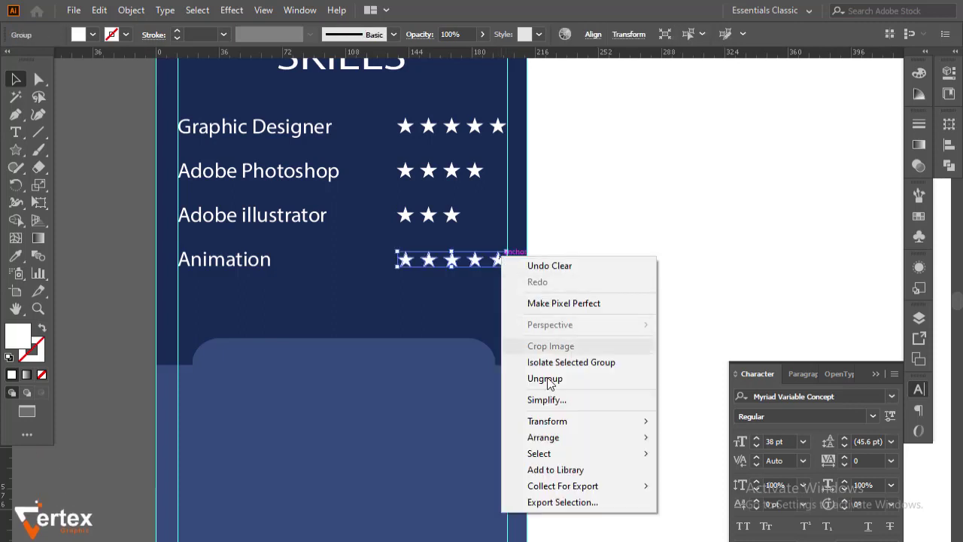
pyautogui.click(553, 378)
pyautogui.click(498, 260)
pyautogui.press('Delete')
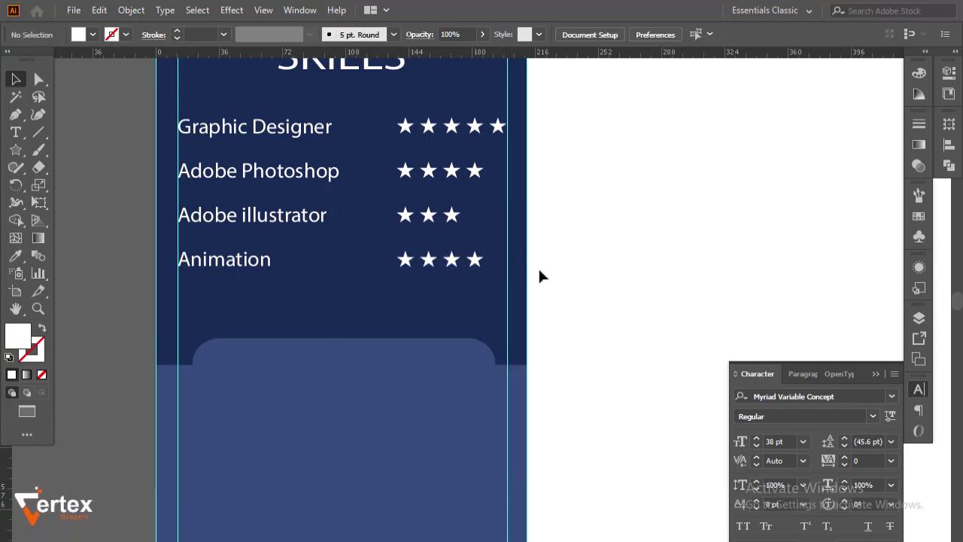
# Step: Copy the white SKILLS heading down onto the lower blue card's tab and retype it as HOBBIES
pyautogui.scroll(-2, 460, 198)
pyautogui.scroll(-2, 474, 173)
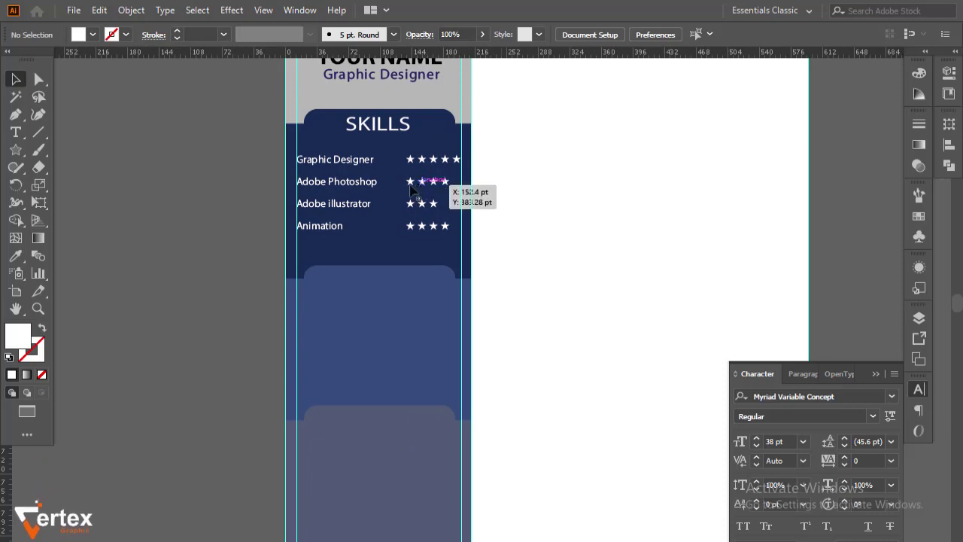
pyautogui.click(381, 139)
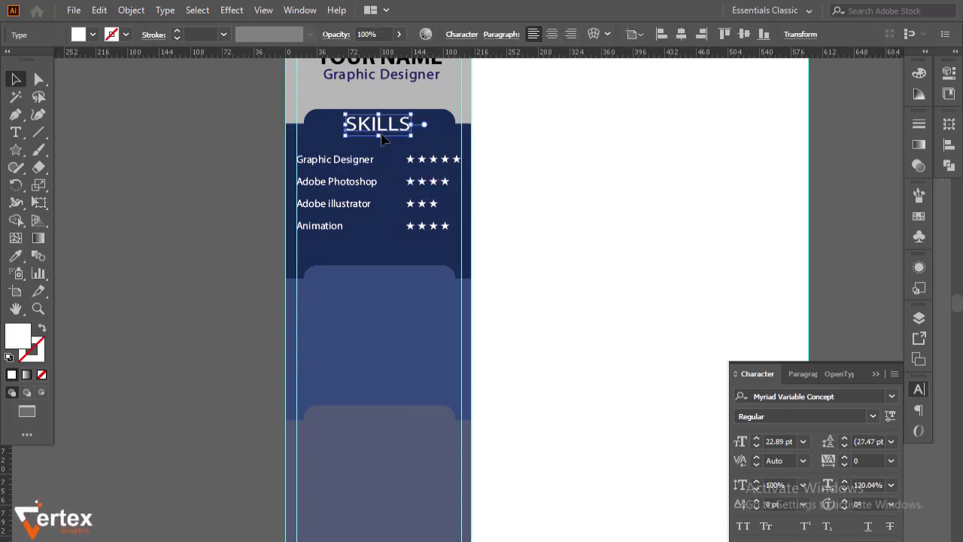
pyautogui.moveTo(380, 128); pyautogui.dragTo(385, 288)
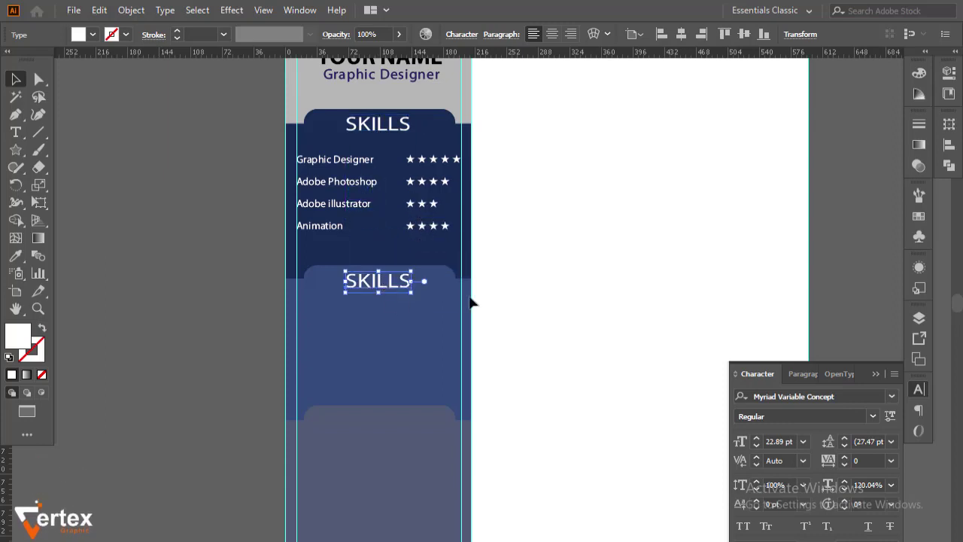
pyautogui.click(451, 301)
pyautogui.doubleClick(410, 285)
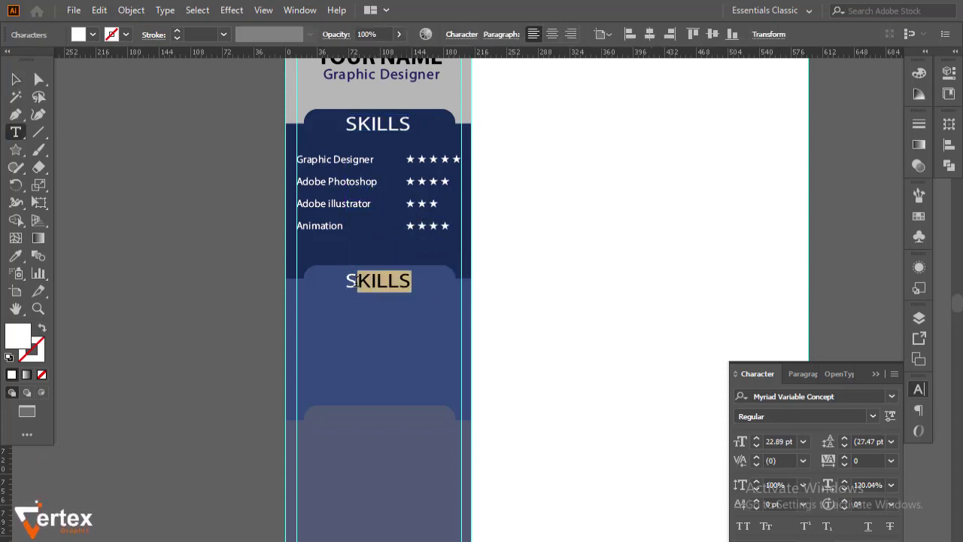
pyautogui.write('HOBBIES')
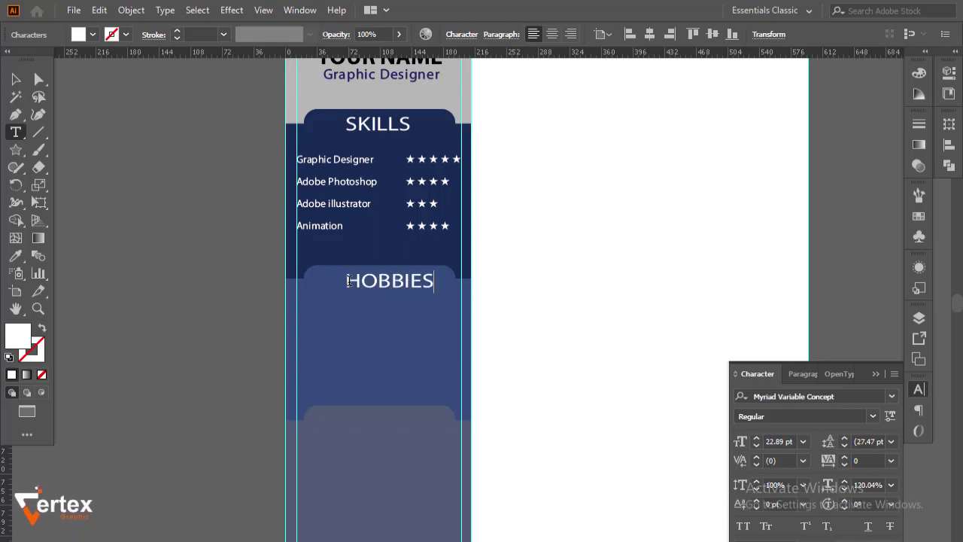
pyautogui.press('Escape')
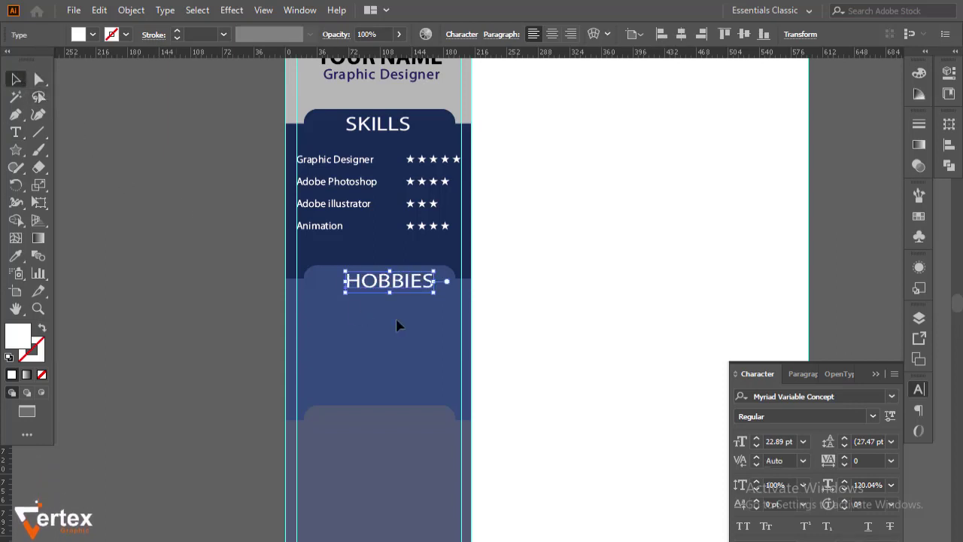
pyautogui.click(522, 340)
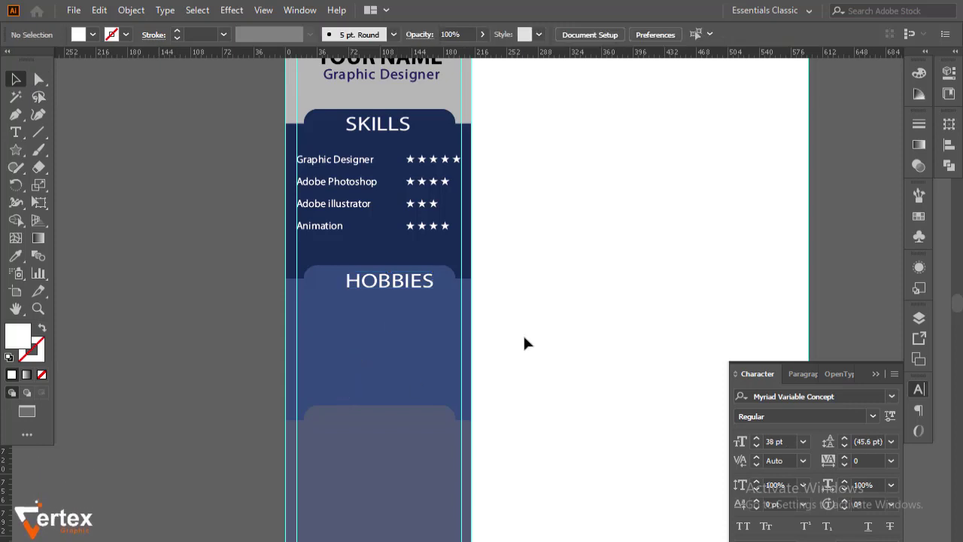
pyautogui.rightClick(524, 346)
# Step: Select the HOBBIES card background together with its heading
pyautogui.click(577, 238)
pyautogui.click(419, 359)
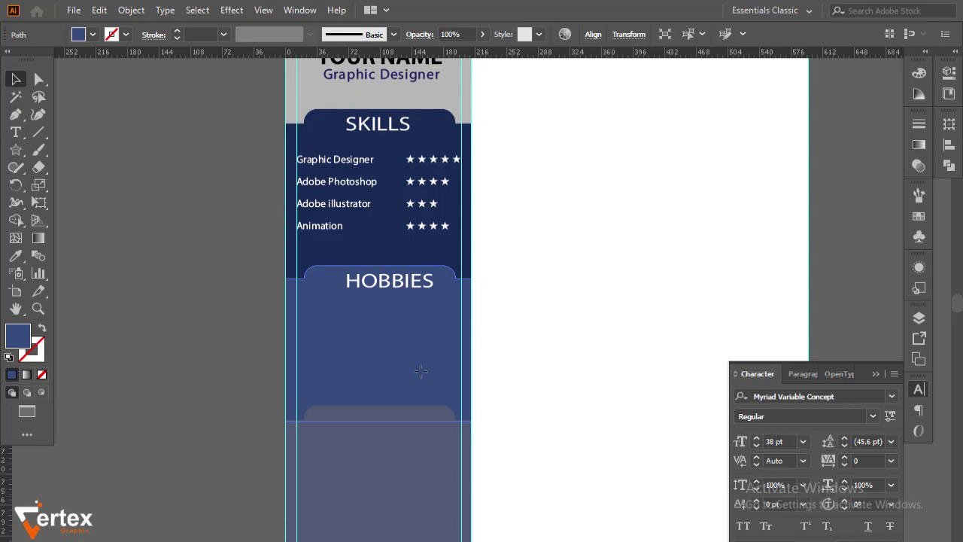
pyautogui.keyDown('shift'); pyautogui.click(374, 284); pyautogui.keyUp('shift')
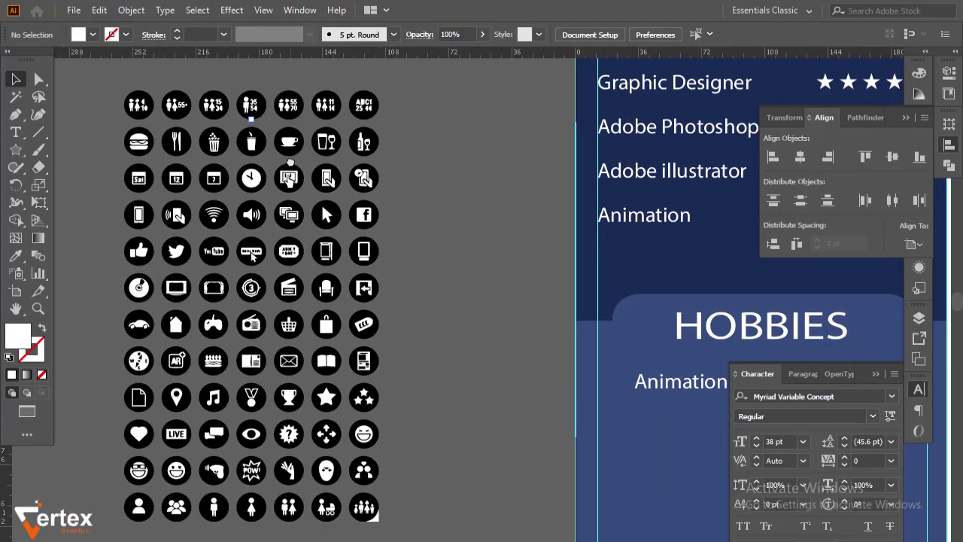
pyautogui.scroll(-1, 328, 202)
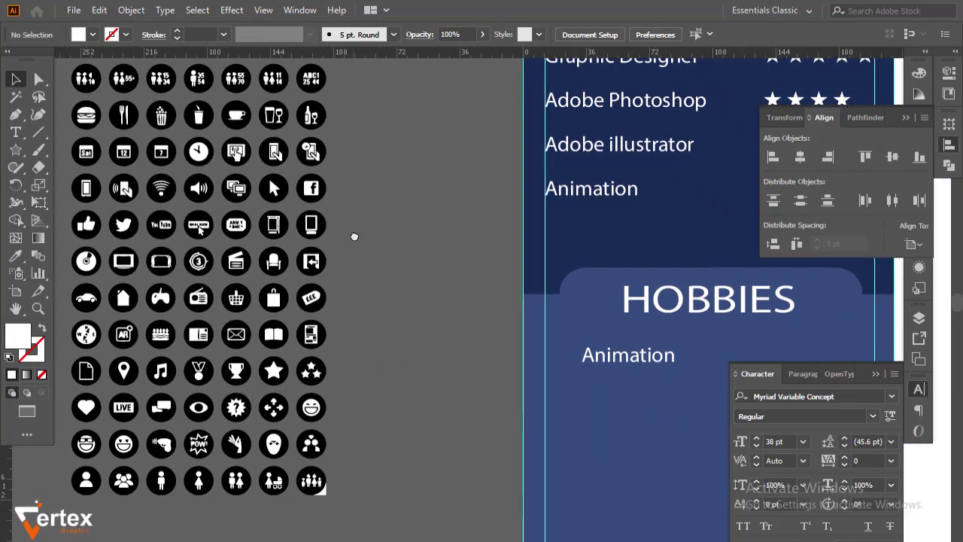
pyautogui.scroll(2, 353, 236)
# Step: Pull the speaker, screens, arrow and Facebook icons out of the icon sheet beside the hobbies card
pyautogui.click(227, 216)
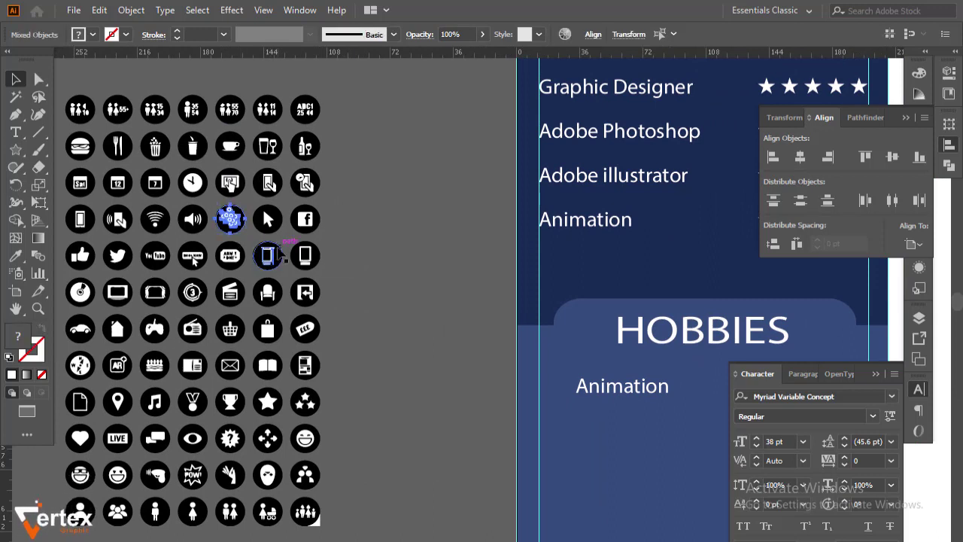
pyautogui.click(268, 218)
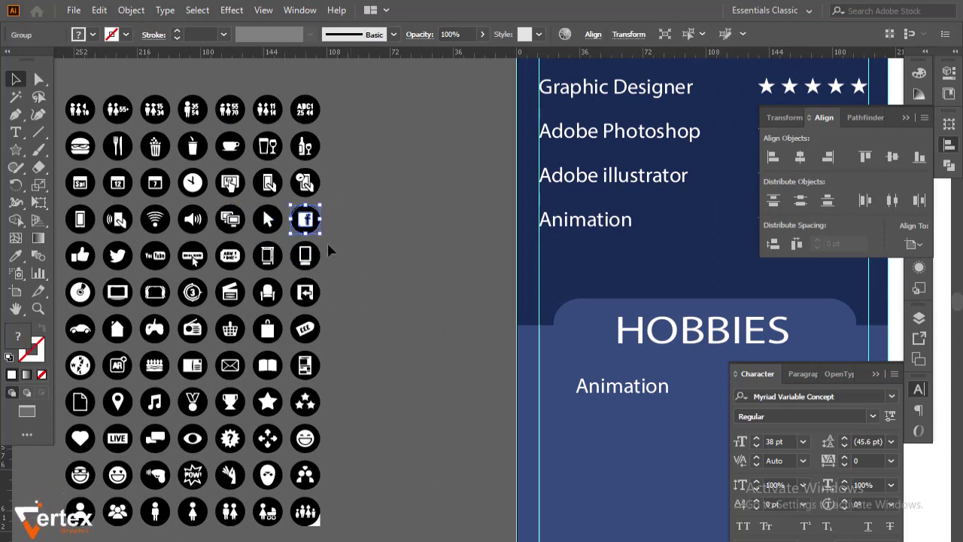
pyautogui.moveTo(327, 240)
pyautogui.mouseDown()
pyautogui.moveTo(230, 236)
pyautogui.moveTo(177, 212)
pyautogui.mouseUp()
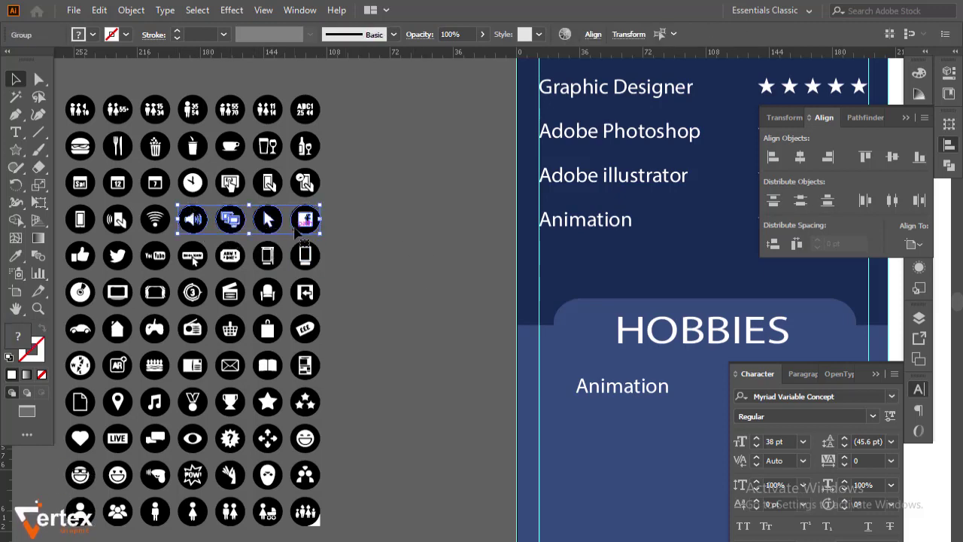
pyautogui.moveTo(306, 219); pyautogui.dragTo(480, 392)
pyautogui.moveTo(471, 345); pyautogui.dragTo(306, 167)
pyautogui.click(283, 277)
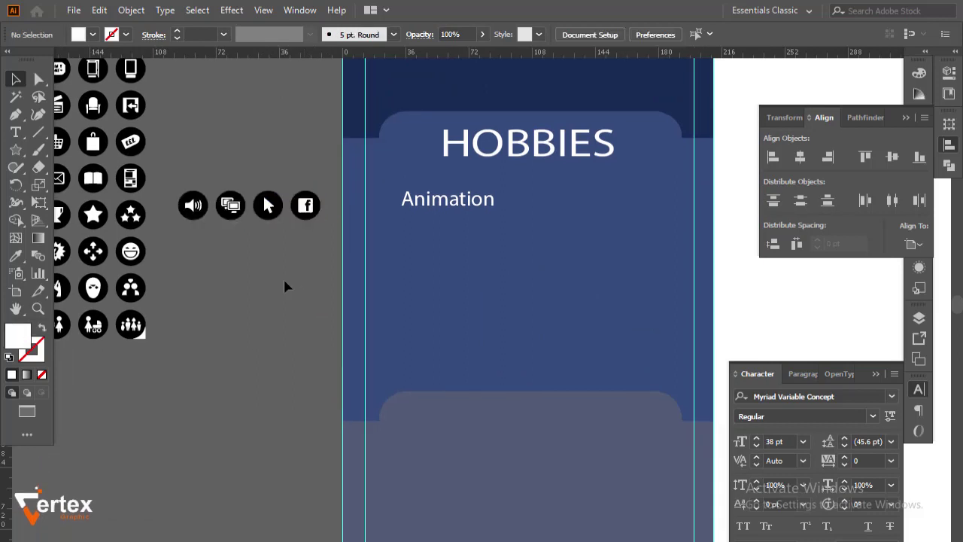
# Step: Place the speaker icon left of Animation and the screens icon below it on the hobbies card
pyautogui.moveTo(193, 204); pyautogui.dragTo(376, 204)
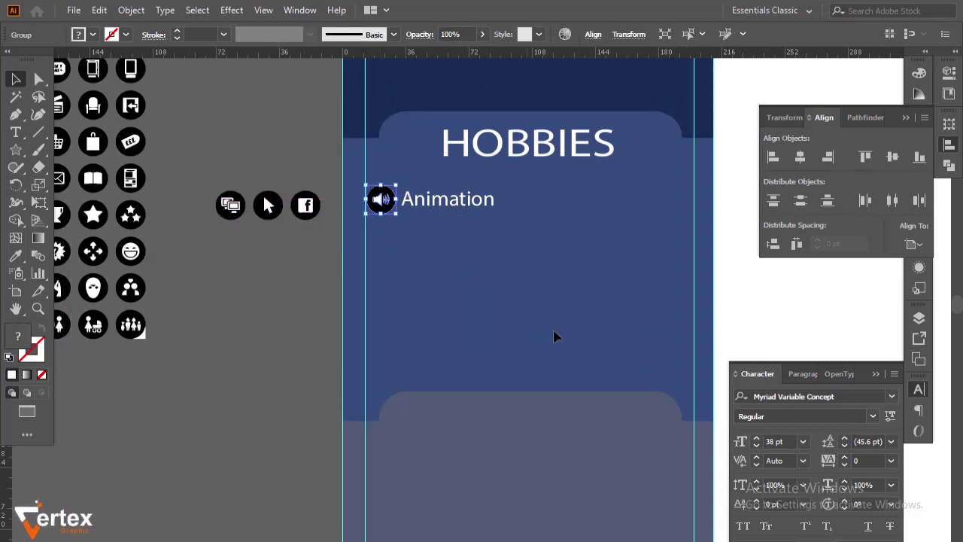
pyautogui.click(302, 318)
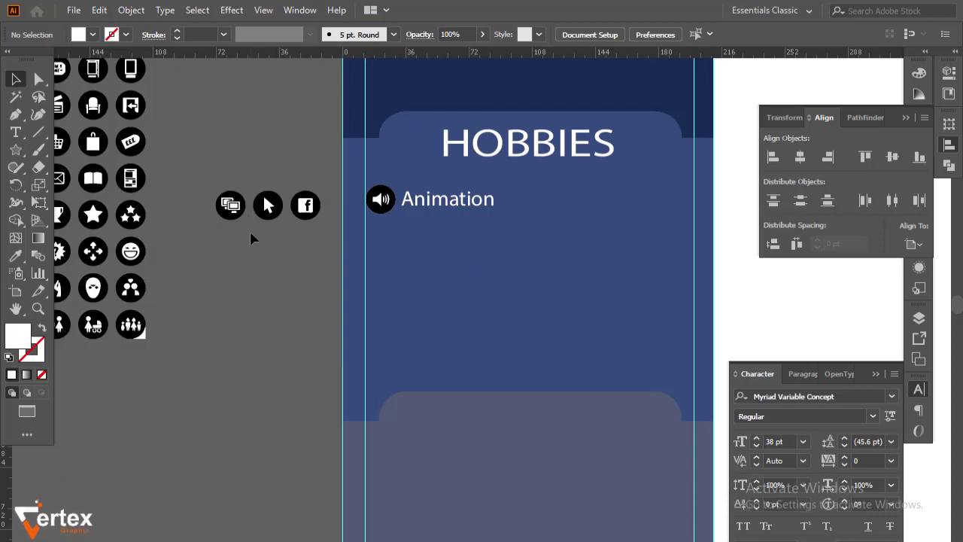
pyautogui.moveTo(230, 205); pyautogui.dragTo(381, 280)
pyautogui.click(467, 309)
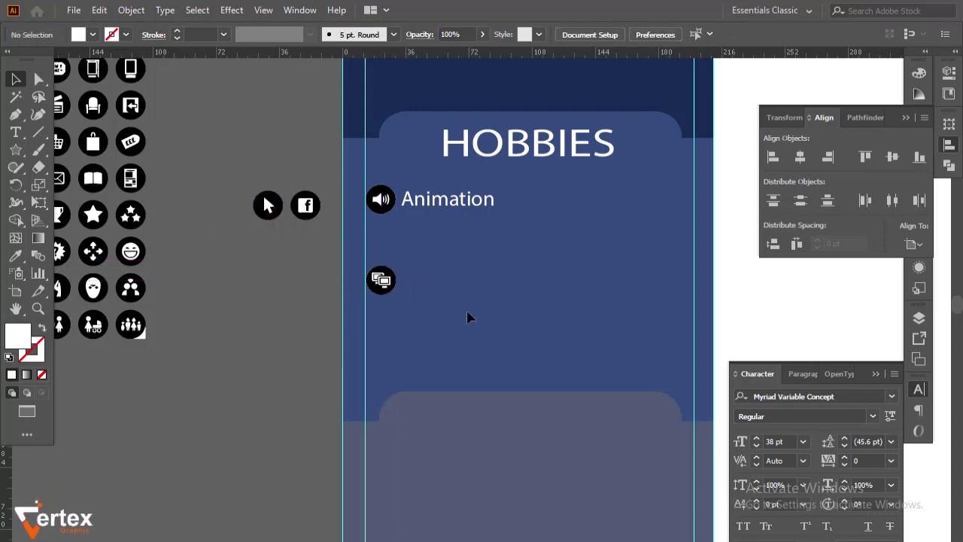
# Step: Unlock the backgrounds, raise the blue panel's bottom edge and the lower panel, then relock the background
pyautogui.click(131, 9)
pyautogui.click(271, 373)
pyautogui.click(525, 423)
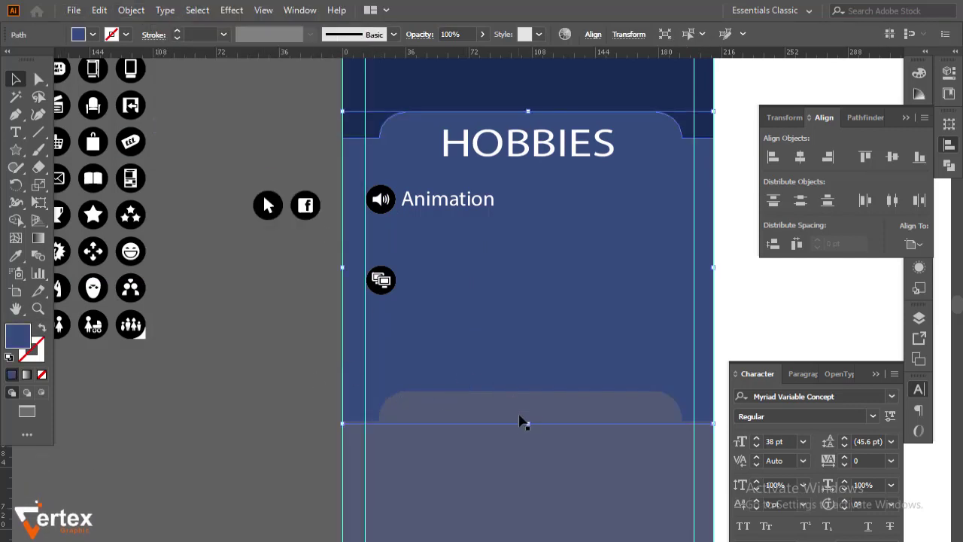
pyautogui.moveTo(527, 423); pyautogui.dragTo(522, 352)
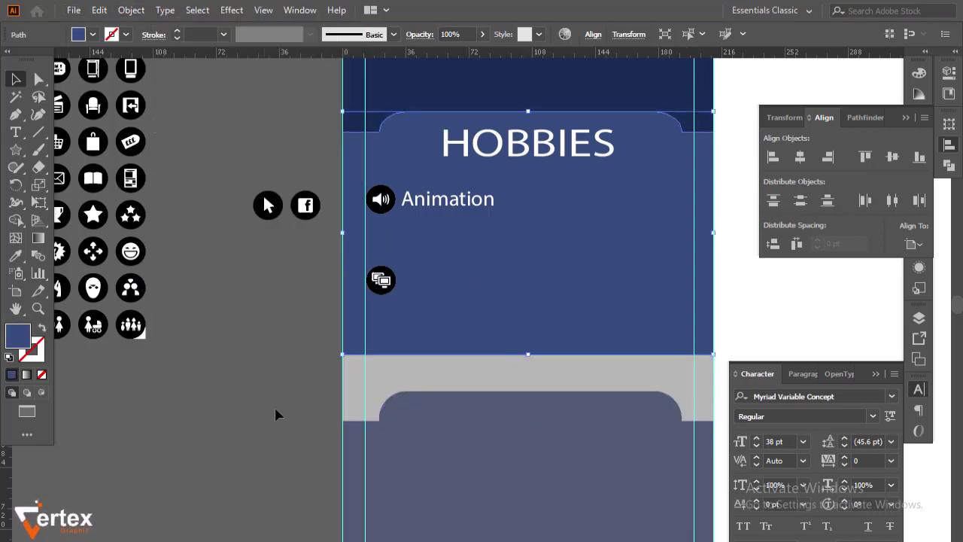
pyautogui.click(495, 409)
pyautogui.moveTo(528, 391)
pyautogui.mouseDown()
pyautogui.moveTo(521, 322)
pyautogui.moveTo(369, 268)
pyautogui.mouseUp()
pyautogui.hotkey('ctrl', 'z')
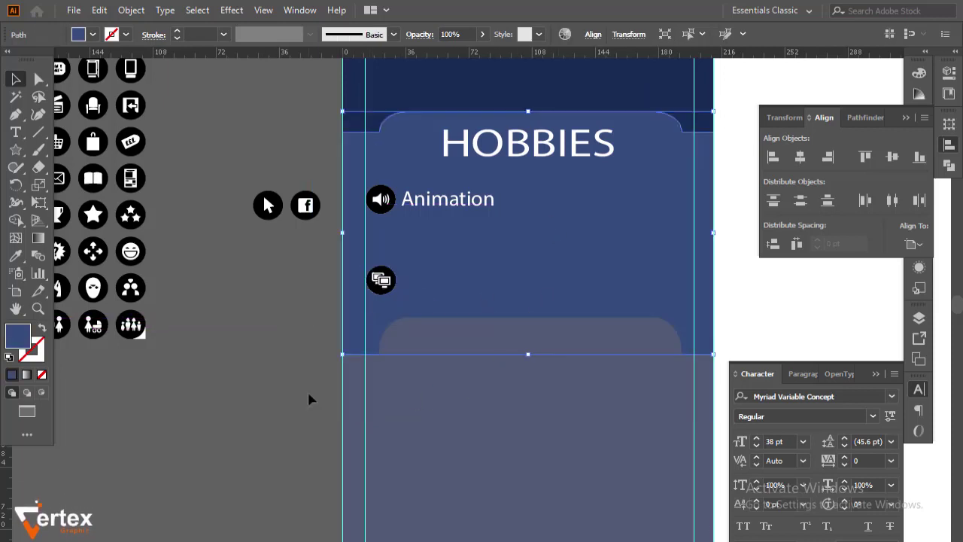
pyautogui.click(131, 9)
pyautogui.click(391, 113)
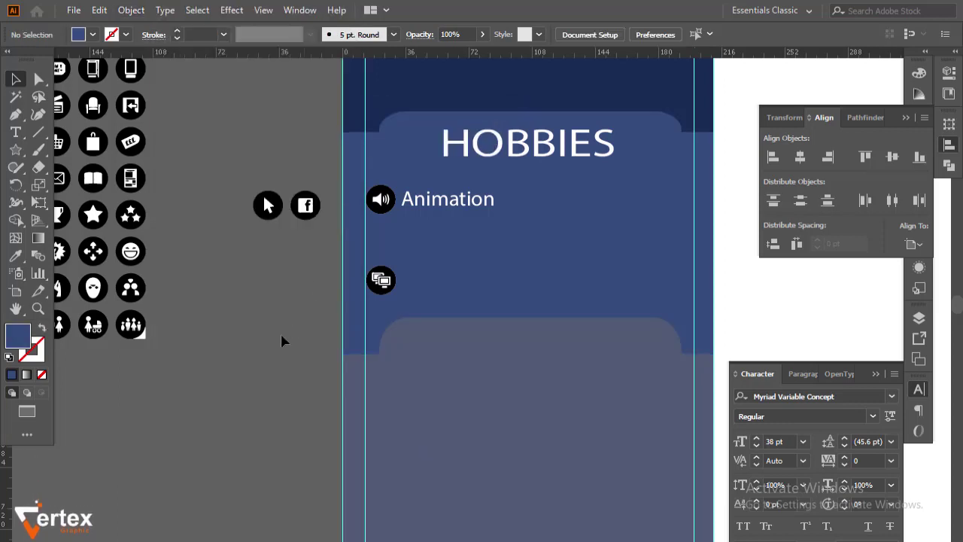
# Step: Set the arrow and Facebook icons as a right-hand column and nudge the lower icon row up
pyautogui.moveTo(268, 205)
pyautogui.mouseDown()
pyautogui.moveTo(594, 198)
pyautogui.moveTo(574, 197)
pyautogui.mouseUp()
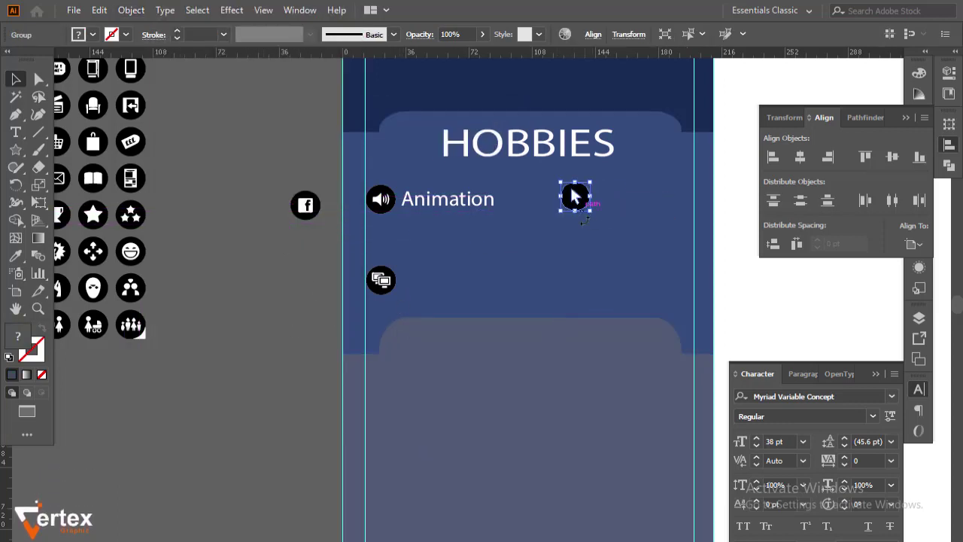
pyautogui.click(304, 243)
pyautogui.click(310, 211)
pyautogui.moveTo(313, 215); pyautogui.dragTo(584, 291)
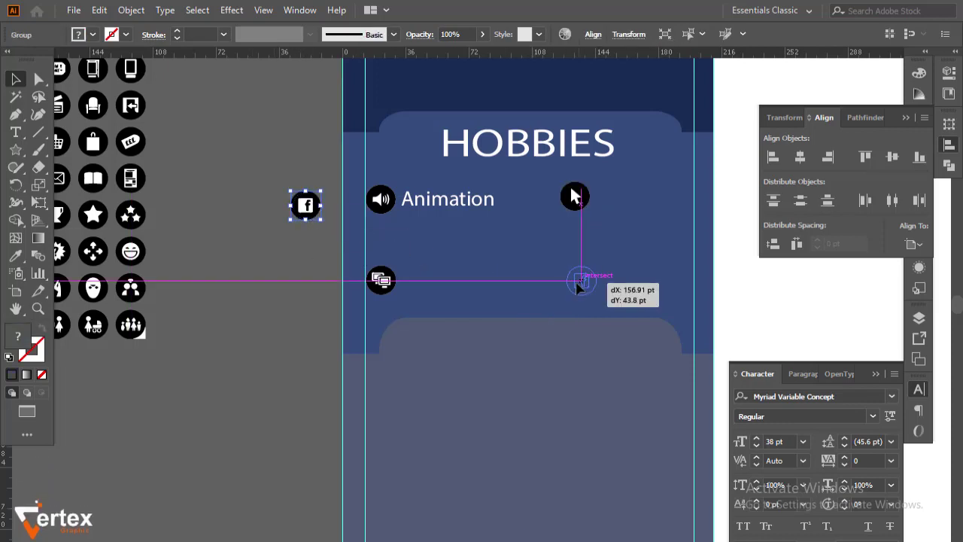
pyautogui.click(346, 344)
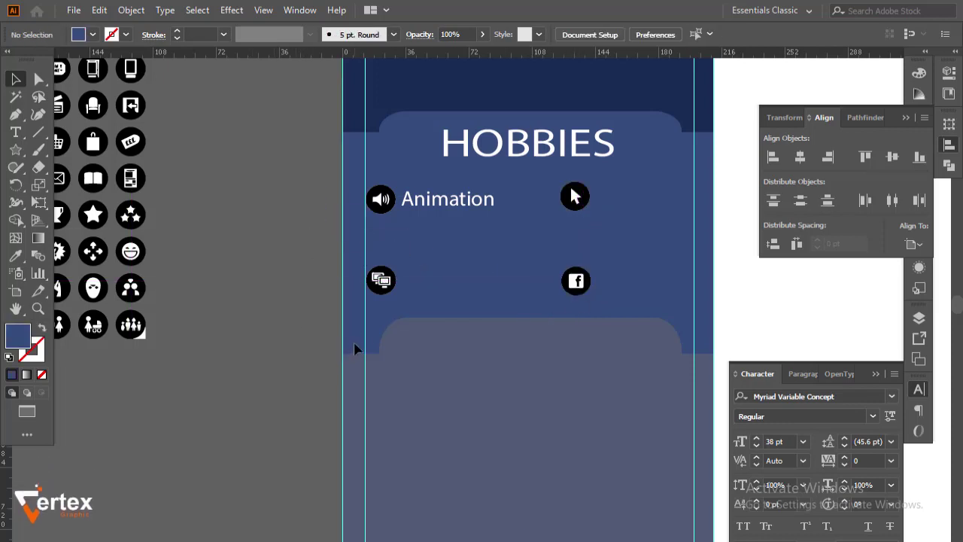
pyautogui.click(427, 205)
pyautogui.moveTo(596, 310); pyautogui.dragTo(377, 261)
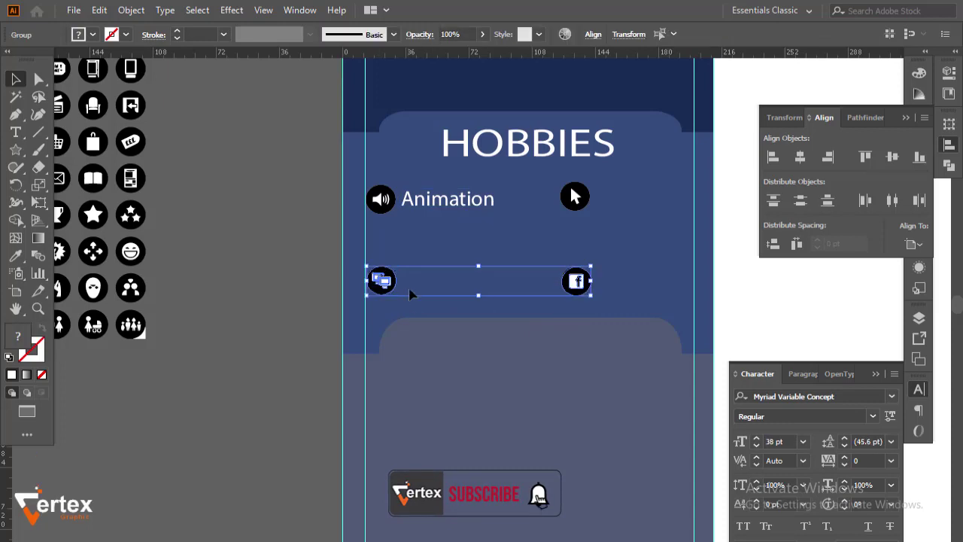
pyautogui.press('Up')
pyautogui.press('Up')
pyautogui.press('Up')
pyautogui.press('Up')
# Step: Copy the Animation label beside the lower icon as Movies and rename the upper label Music
pyautogui.click(437, 206)
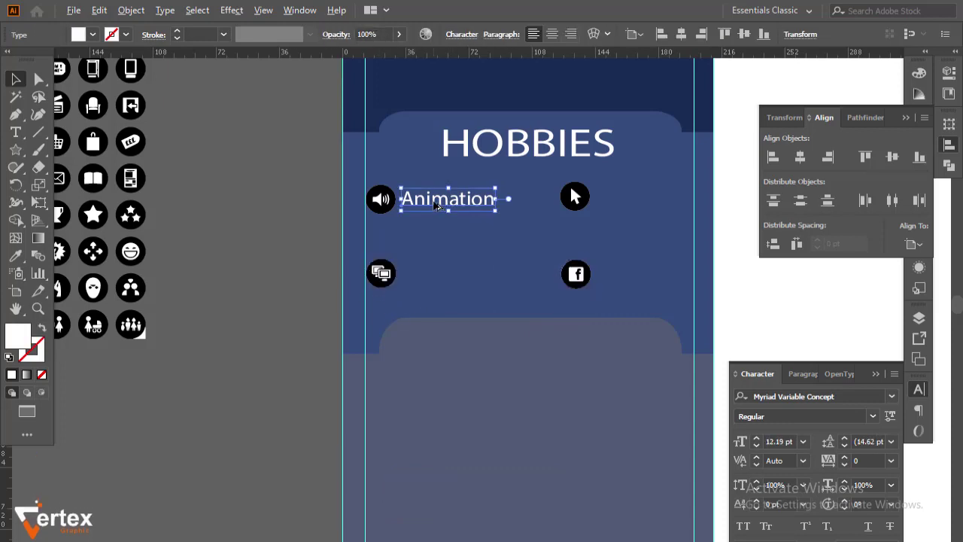
pyautogui.moveTo(435, 206)
pyautogui.mouseDown()
pyautogui.moveTo(451, 280)
pyautogui.moveTo(402, 272)
pyautogui.mouseUp()
pyautogui.press('t')
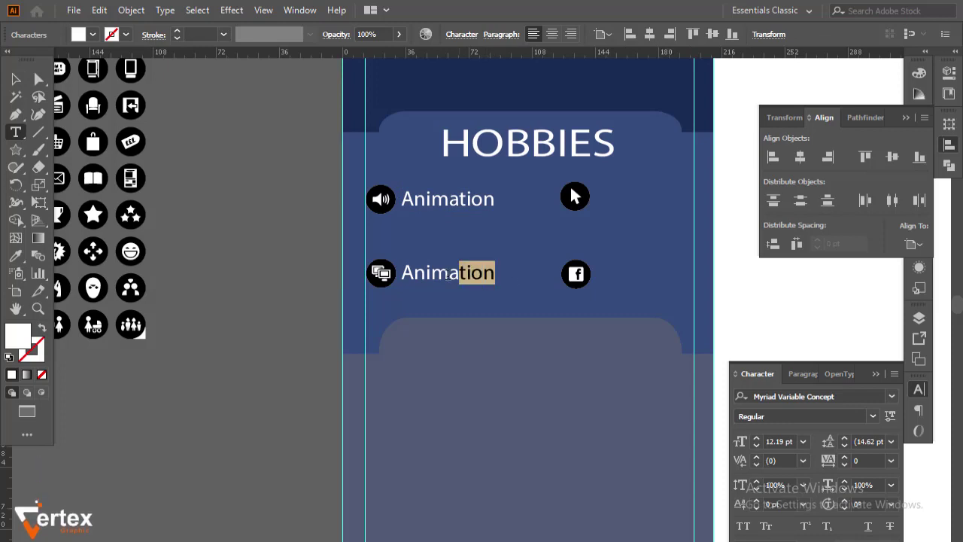
pyautogui.press('BackSpace')
pyautogui.write('M')
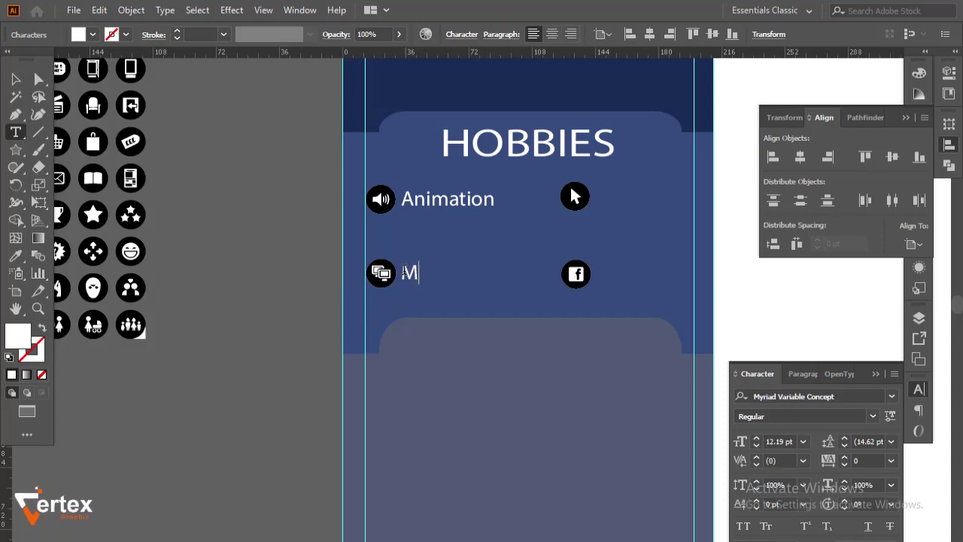
pyautogui.write('ovies')
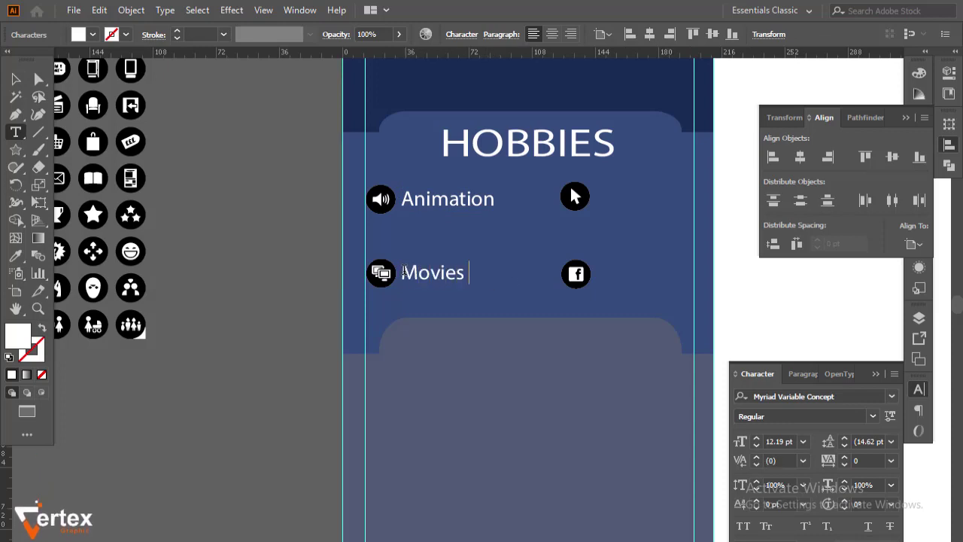
pyautogui.press('Escape')
pyautogui.moveTo(491, 200); pyautogui.dragTo(408, 200)
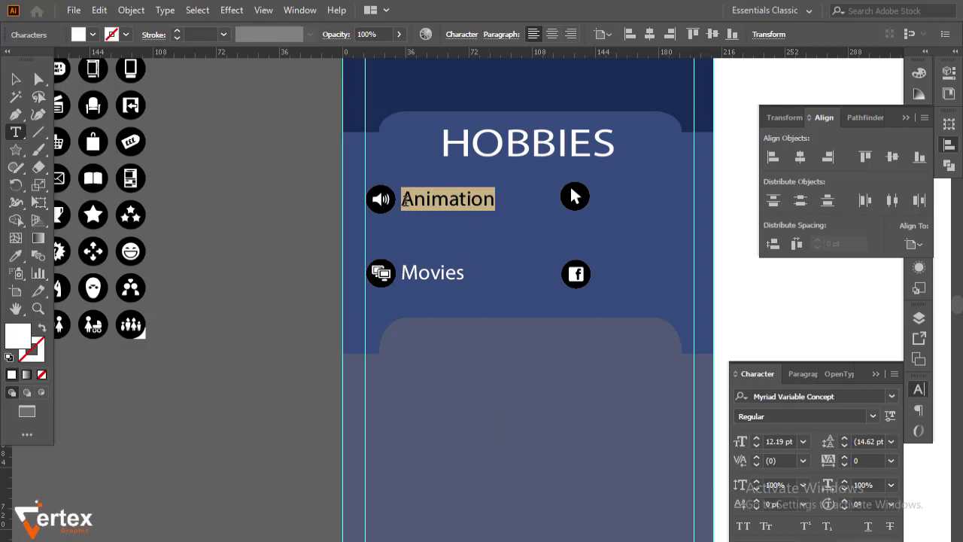
pyautogui.press('BackSpace')
pyautogui.write('Music')
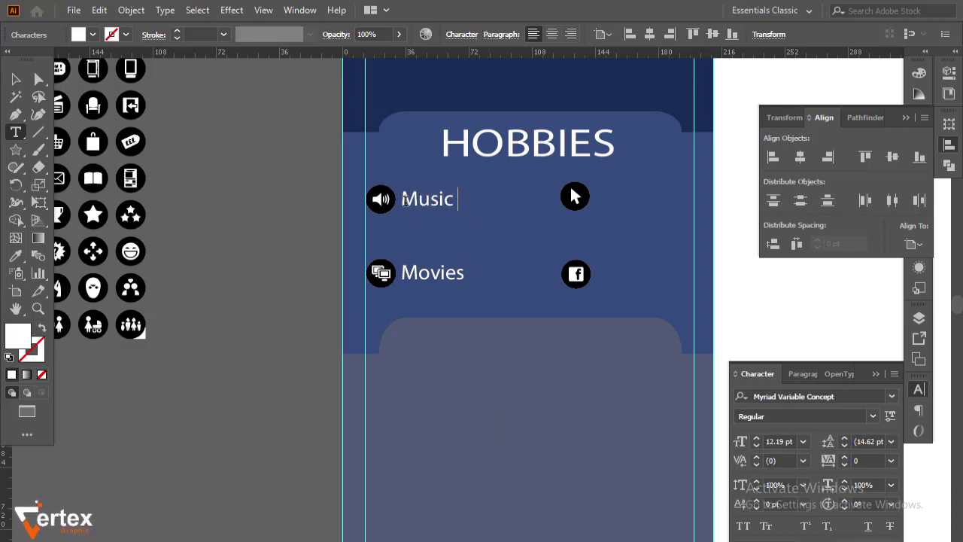
pyautogui.press('Escape')
# Step: Copy the Music and Movies labels into the right column and rename the upper copy Computer
pyautogui.keyDown('shift'); pyautogui.click(452, 279); pyautogui.keyUp('shift')
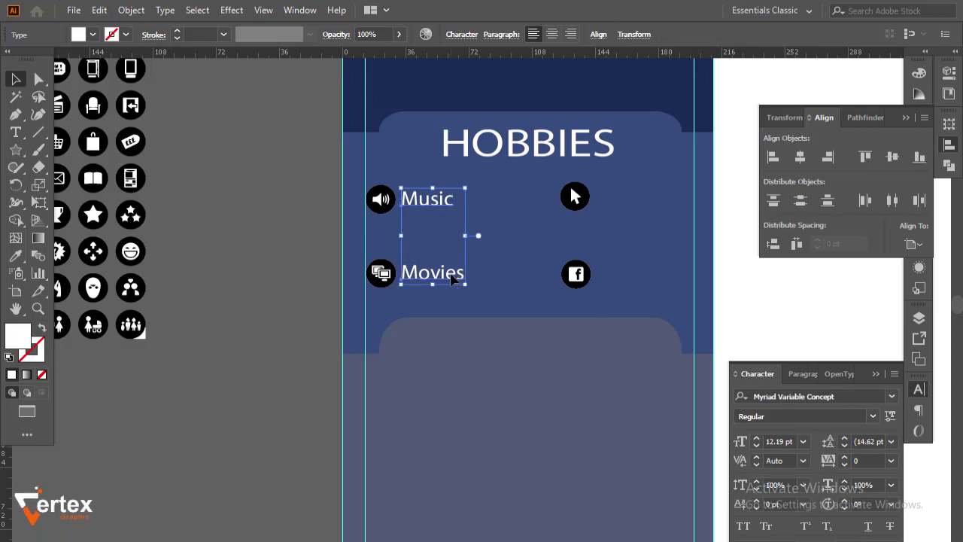
pyautogui.moveTo(453, 278); pyautogui.dragTo(656, 263)
pyautogui.hotkey('shift', 'Left')
pyautogui.hotkey('shift', 'Left')
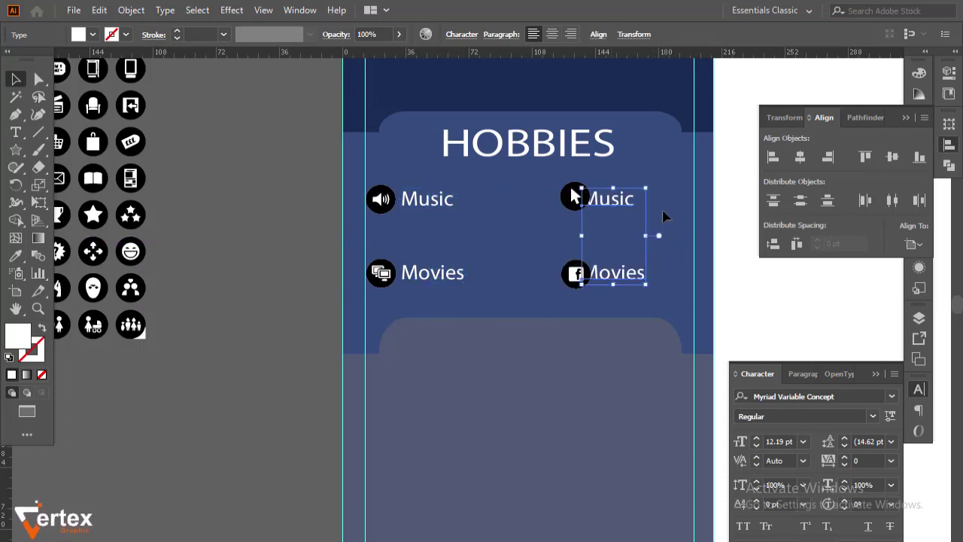
pyautogui.press('Right')
pyautogui.press('Right')
pyautogui.press('Right')
pyautogui.doubleClick(647, 203)
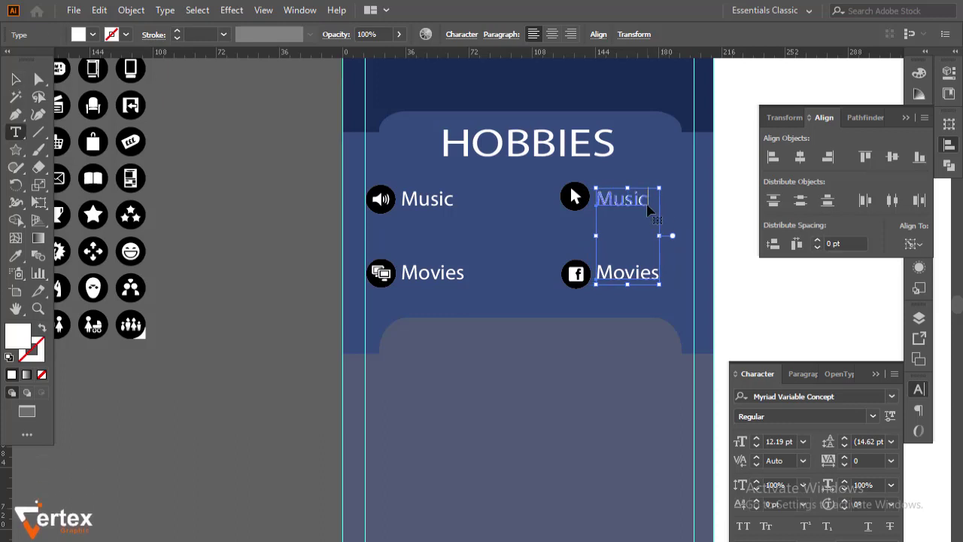
pyautogui.click(648, 205)
pyautogui.press('BackSpace')
pyautogui.press('BackSpace')
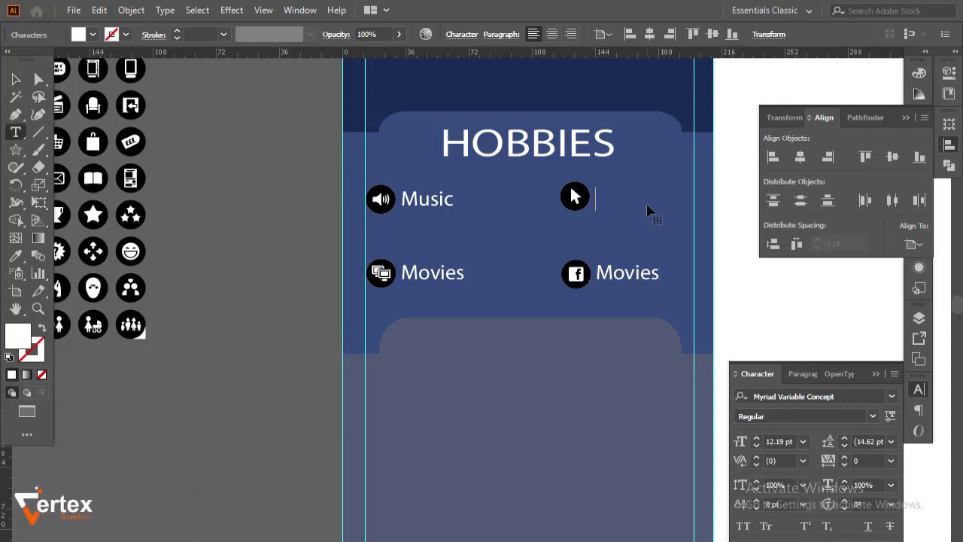
pyautogui.write('Comput')
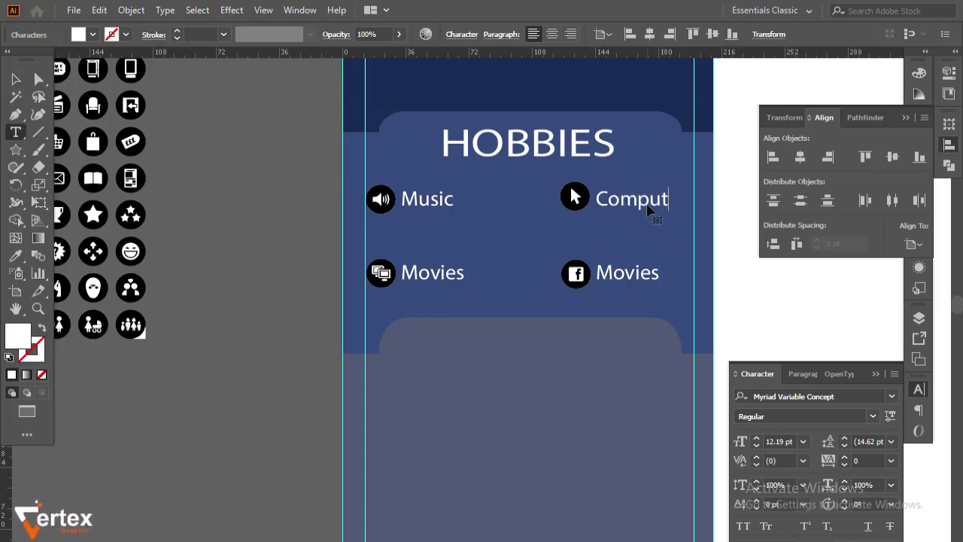
pyautogui.write('er')
# Step: Retype the lower right-column label as Social Media
pyautogui.doubleClick(655, 273)
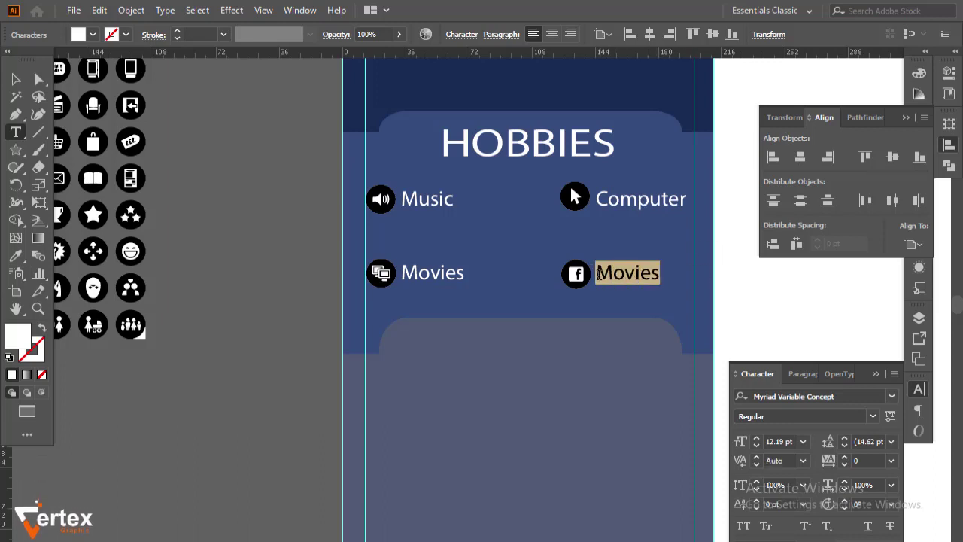
pyautogui.write('Soc')
pyautogui.press('BackSpace')
pyautogui.press('BackSpace')
pyautogui.write('oc')
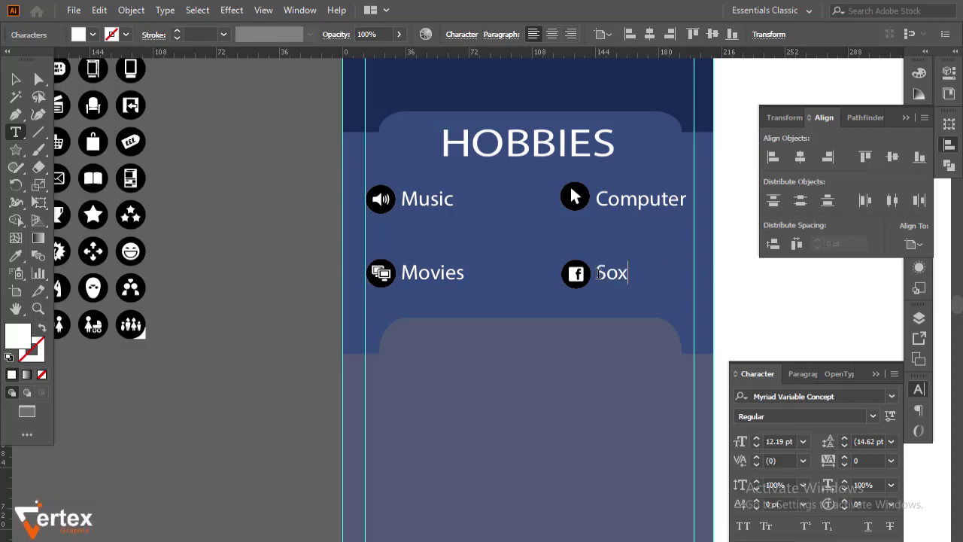
pyautogui.write('ial Media')
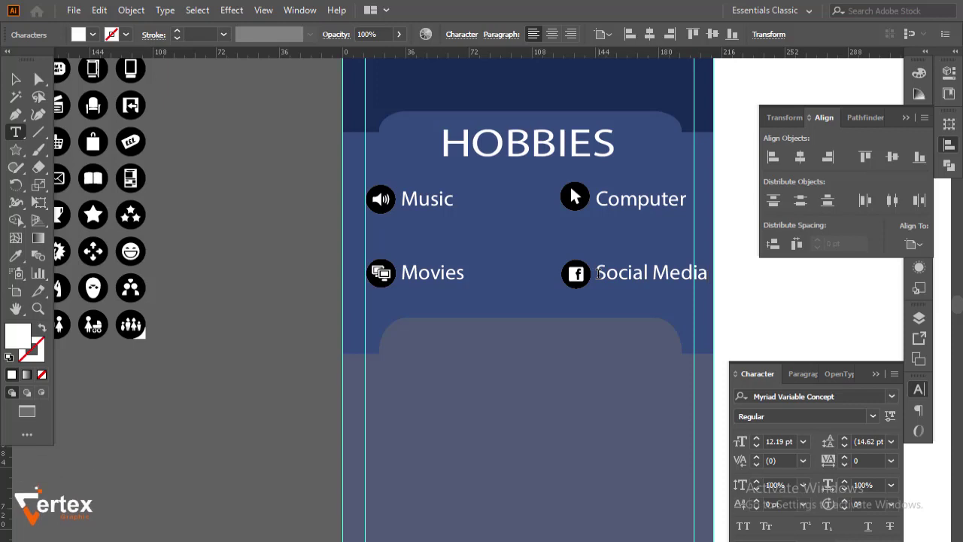
pyautogui.press('Escape')
# Step: Shift the right-column icons and labels left, then copy the HOBBIES heading down to the lower panel
pyautogui.moveTo(543, 189); pyautogui.dragTo(592, 284)
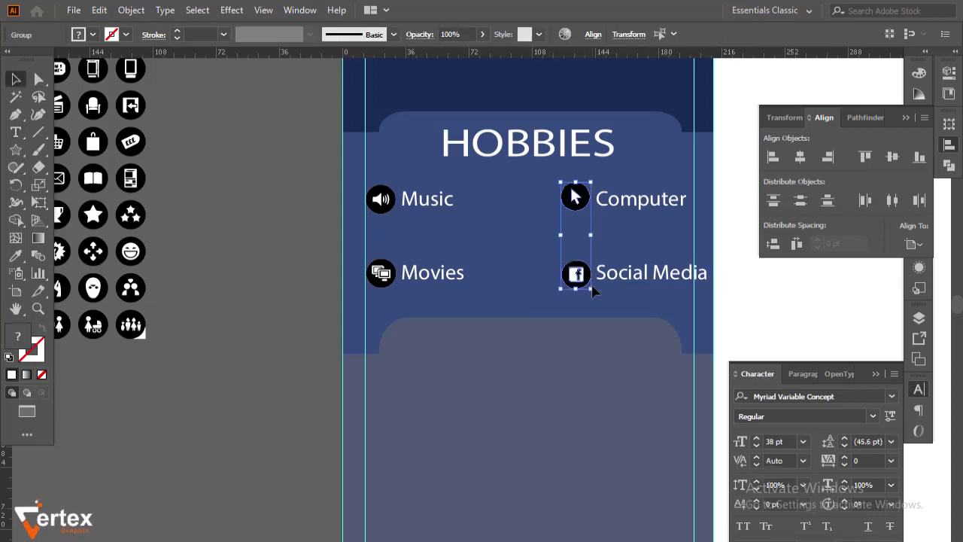
pyautogui.hotkey('shift', 'Left')
pyautogui.moveTo(589, 185); pyautogui.dragTo(638, 299)
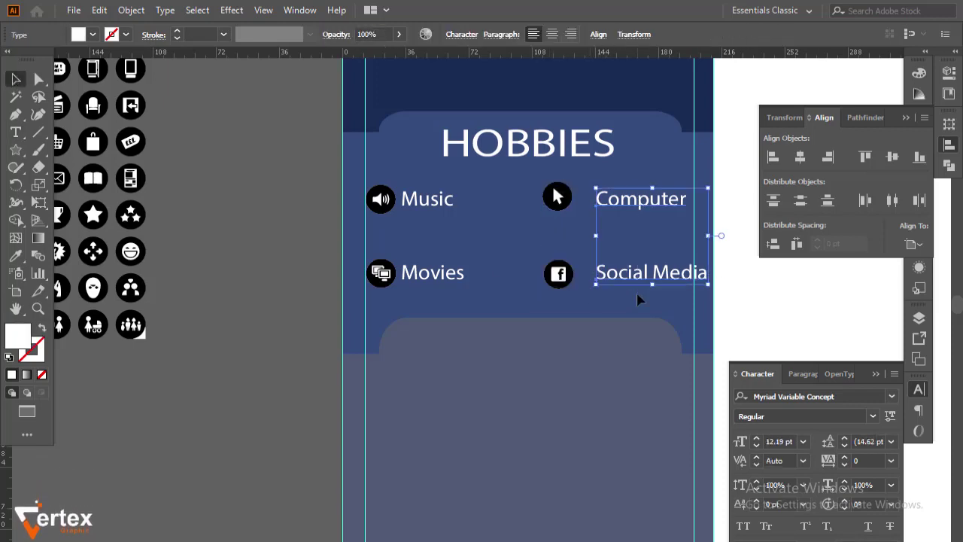
pyautogui.press('Left')
pyautogui.press('Left')
pyautogui.press('Left')
pyautogui.press('Left')
pyautogui.press('Left')
pyautogui.press('Left')
pyautogui.press('Left')
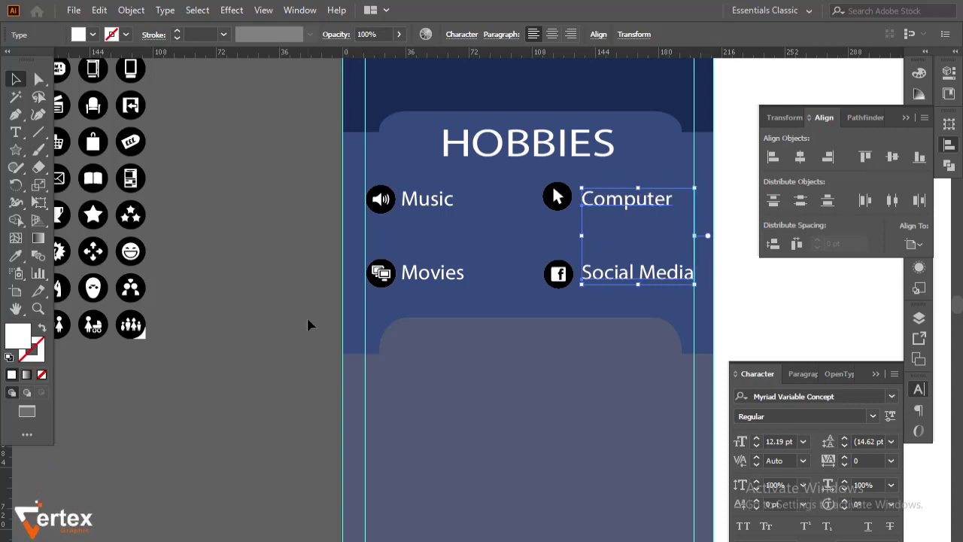
pyautogui.moveTo(308, 324); pyautogui.dragTo(161, 273)
pyautogui.moveTo(353, 90); pyautogui.dragTo(353, 317)
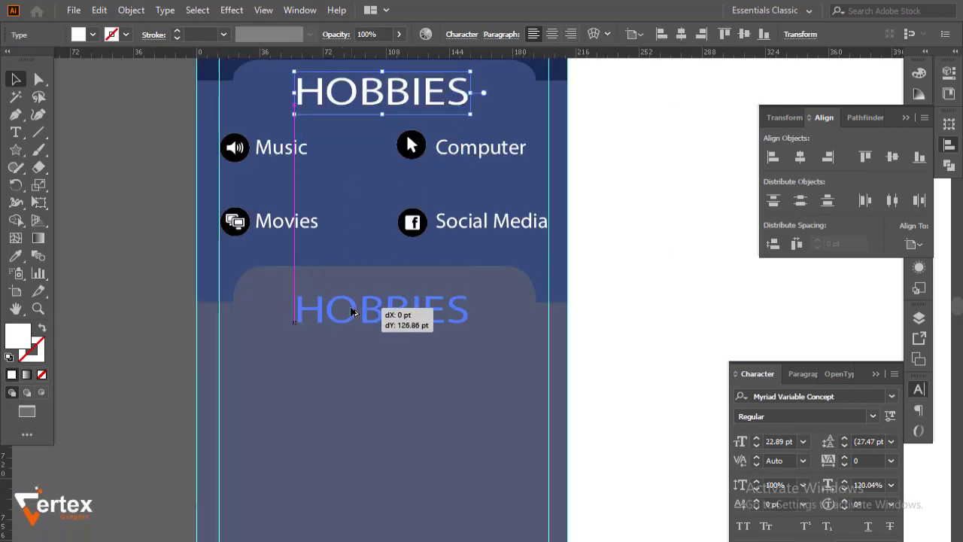
# Step: Retype the copied heading on the slate panel's tab as CONTACT and nudge it two steps left
pyautogui.moveTo(354, 318); pyautogui.dragTo(346, 296)
pyautogui.doubleClick(464, 303)
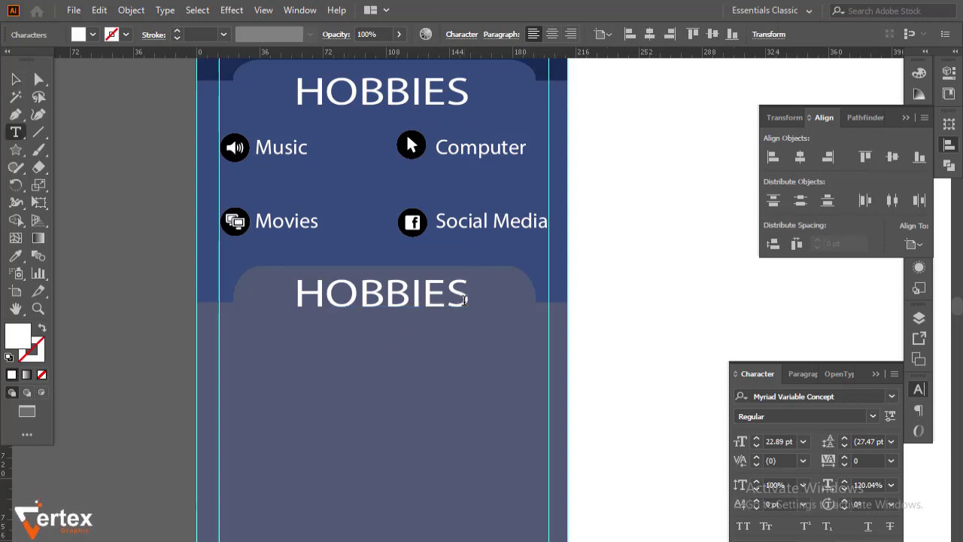
pyautogui.moveTo(468, 297); pyautogui.dragTo(304, 297)
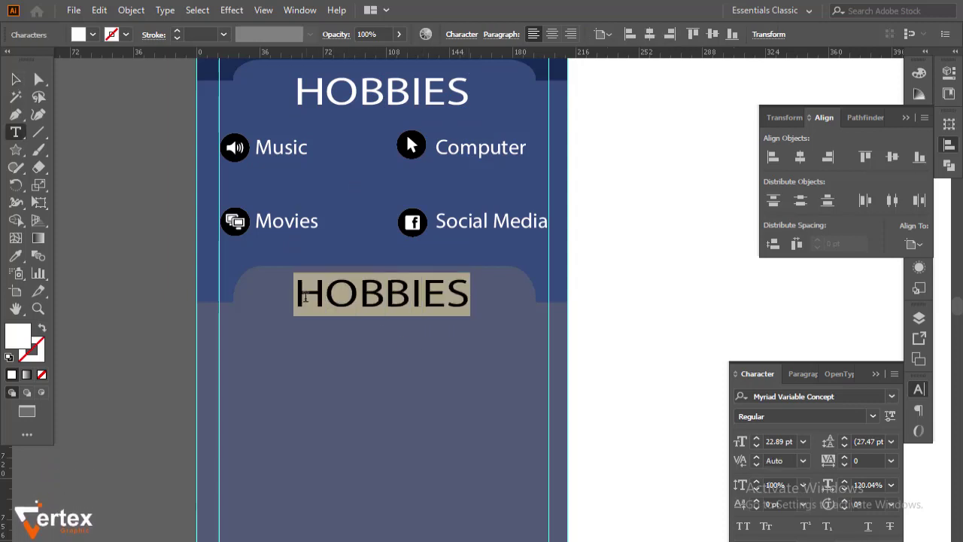
pyautogui.write('C')
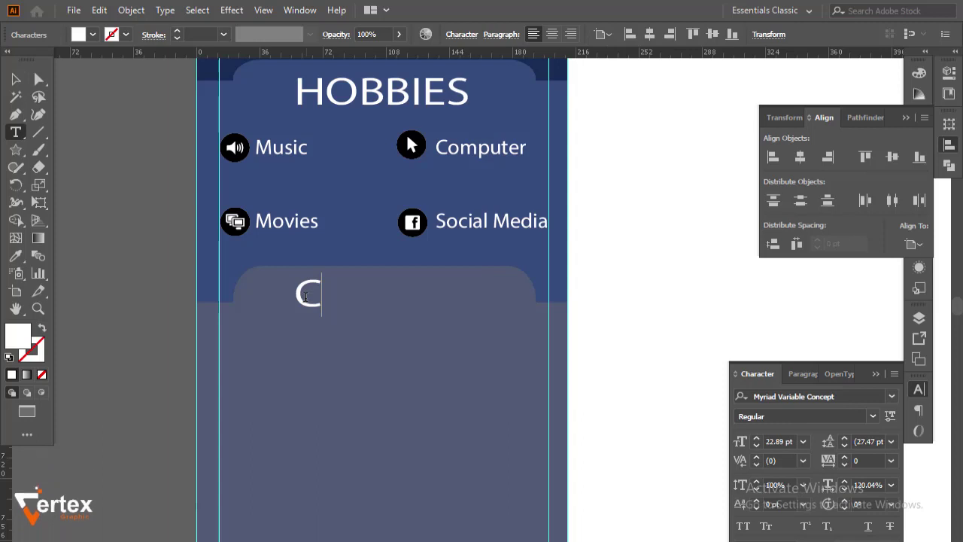
pyautogui.write('ONTACT')
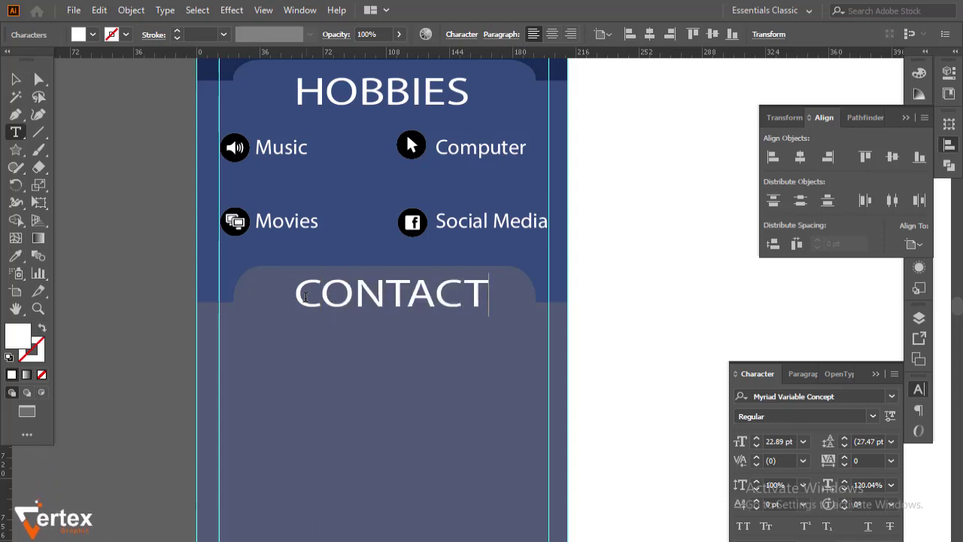
pyautogui.click(16, 79)
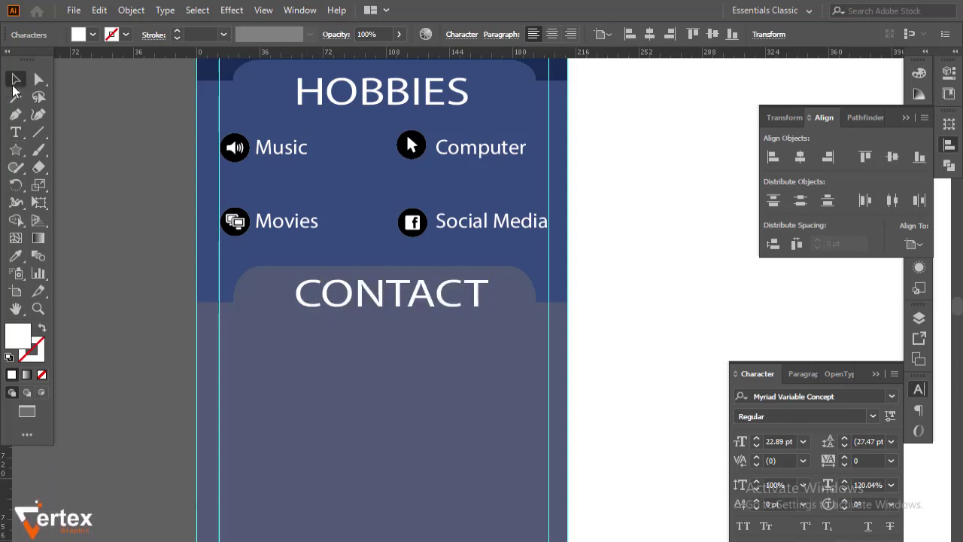
pyautogui.press('Left')
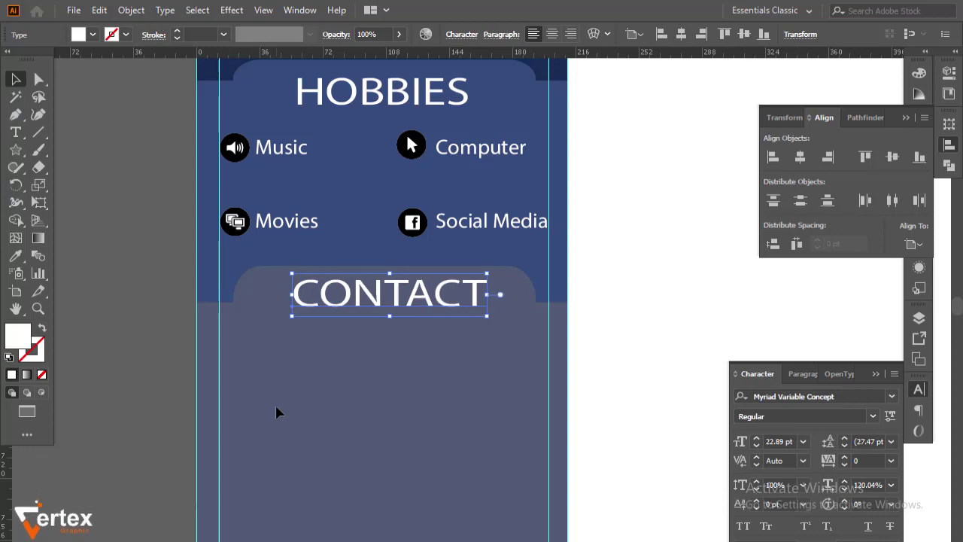
pyautogui.press('Left')
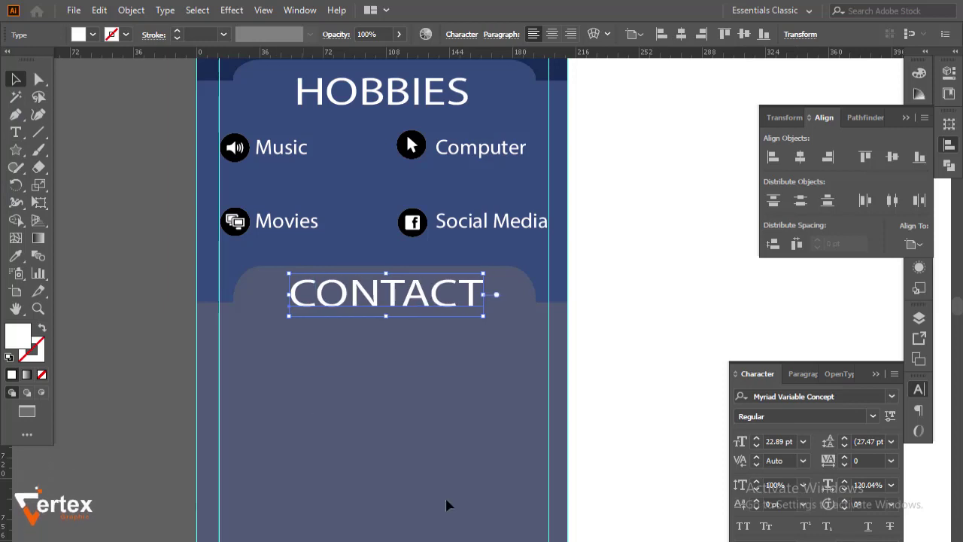
pyautogui.click(643, 374)
pyautogui.scroll(-2, 421, 365)
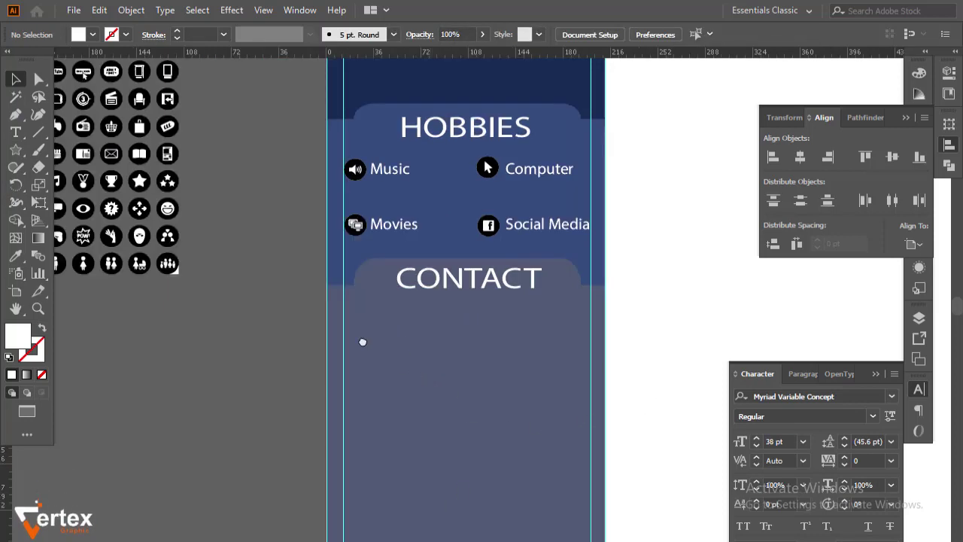
pyautogui.scroll(-2, 383, 329)
pyautogui.moveTo(413, 300); pyautogui.dragTo(390, 392)
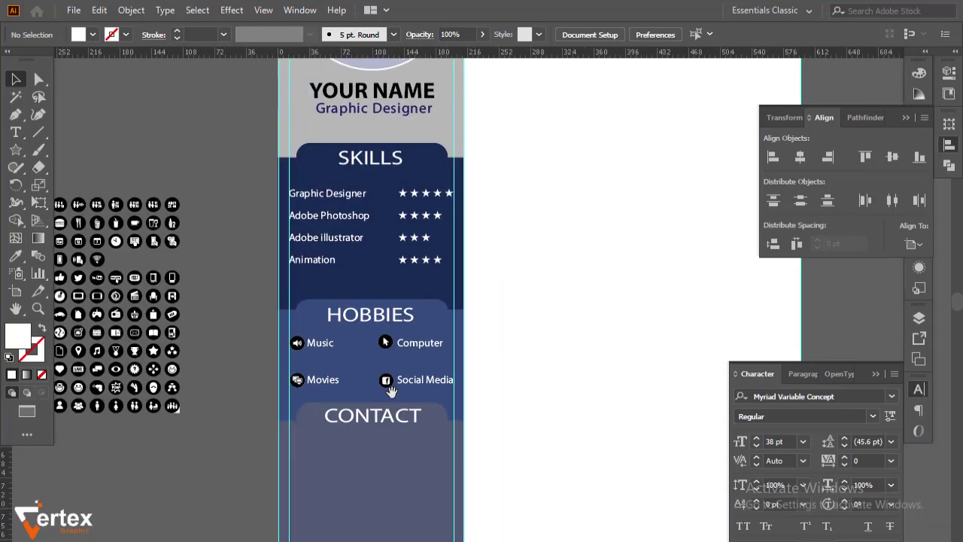
pyautogui.scroll(-1, 401, 397)
pyautogui.moveTo(323, 393); pyautogui.dragTo(292, 445)
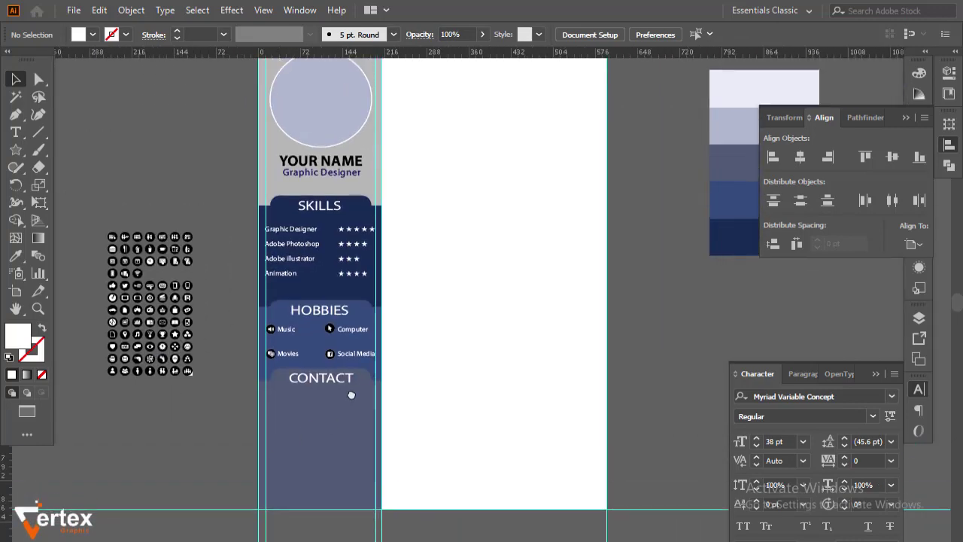
pyautogui.moveTo(354, 394); pyautogui.dragTo(344, 392)
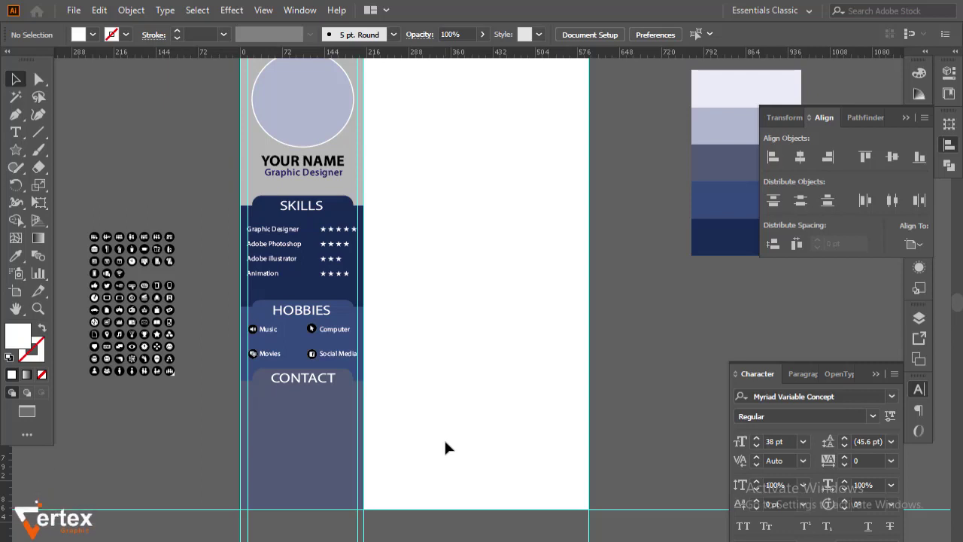
pyautogui.scroll(-1, 396, 354)
pyautogui.moveTo(339, 402)
pyautogui.mouseDown()
pyautogui.moveTo(281, 448)
pyautogui.moveTo(173, 478)
pyautogui.mouseUp()
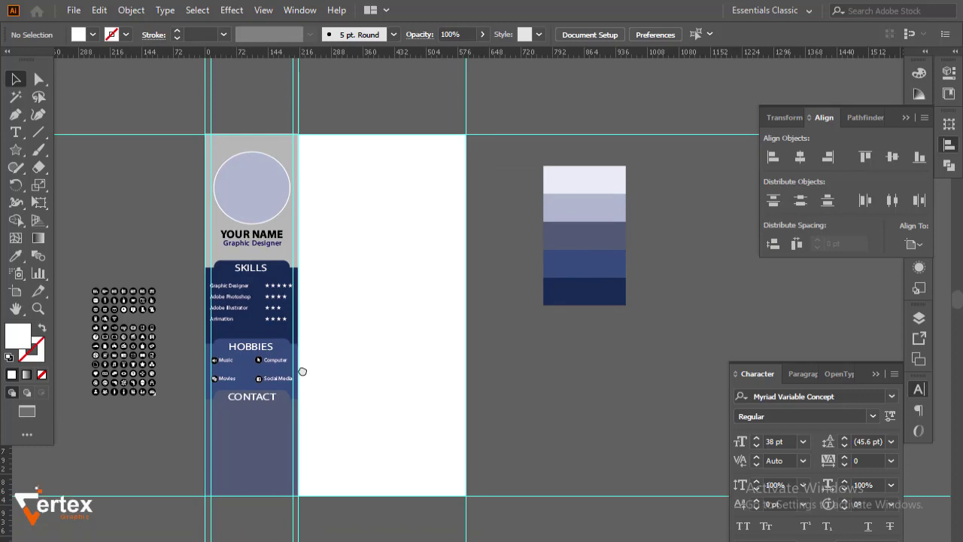
pyautogui.click(351, 387)
pyautogui.moveTo(421, 335); pyautogui.dragTo(362, 385)
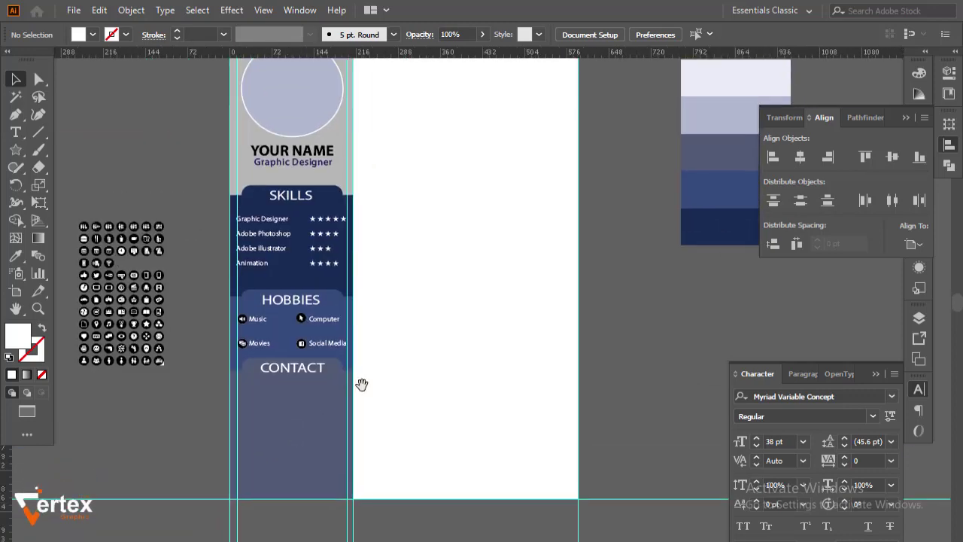
pyautogui.click(362, 385)
# Step: Place the person, envelope, Twitter and location-pin icons in a column under CONTACT
pyautogui.moveTo(269, 527); pyautogui.dragTo(435, 458)
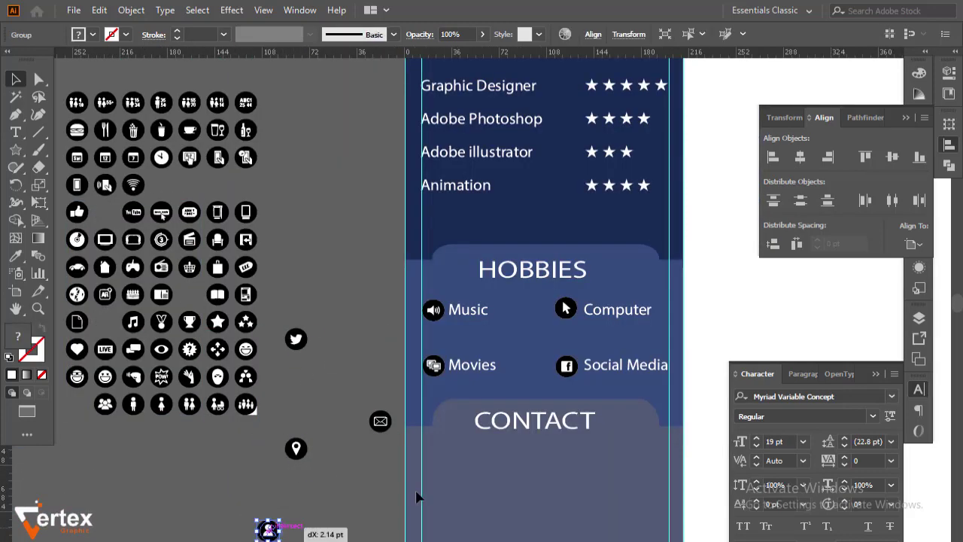
pyautogui.scroll(-5, 302, 245)
pyautogui.hscroll(2, 302, 245)
pyautogui.moveTo(329, 267); pyautogui.dragTo(382, 374)
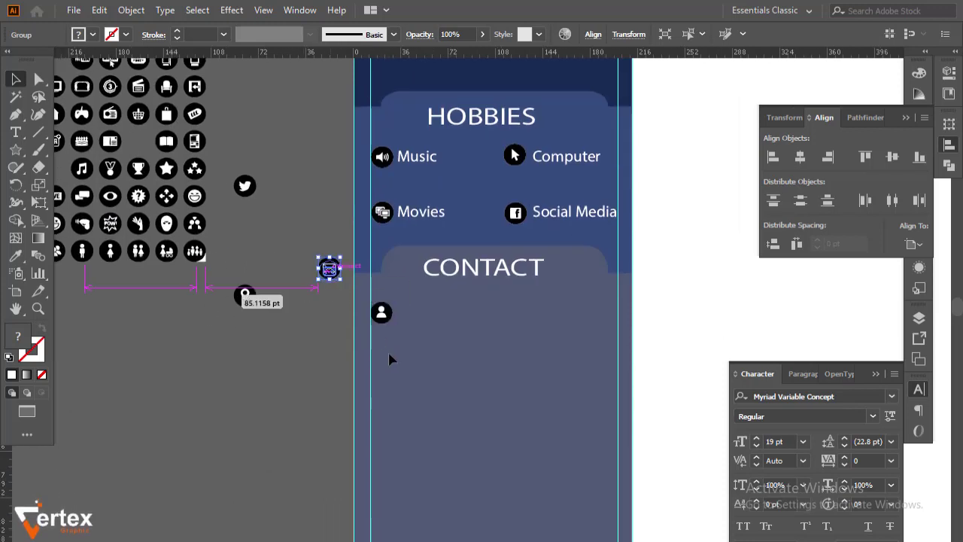
pyautogui.moveTo(245, 186); pyautogui.dragTo(383, 447)
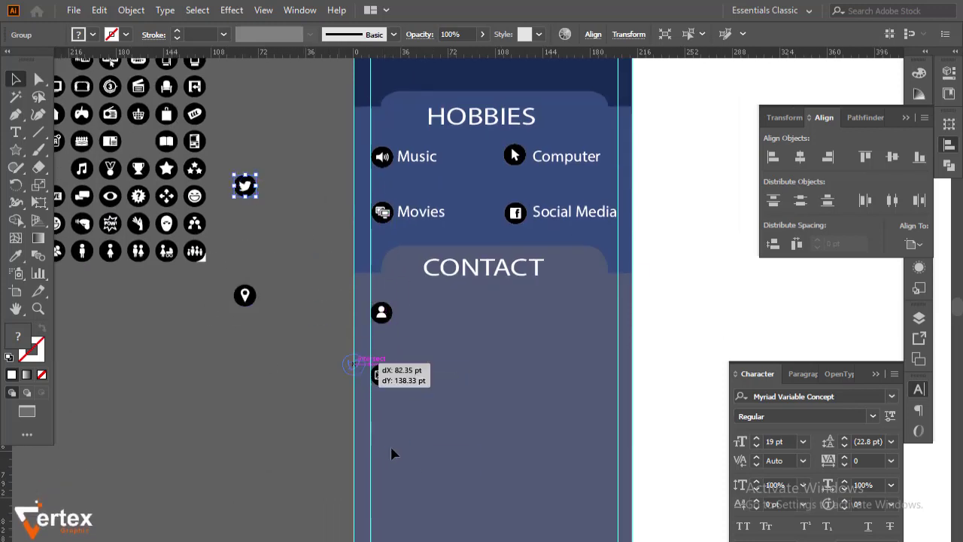
pyautogui.moveTo(244, 295); pyautogui.dragTo(382, 518)
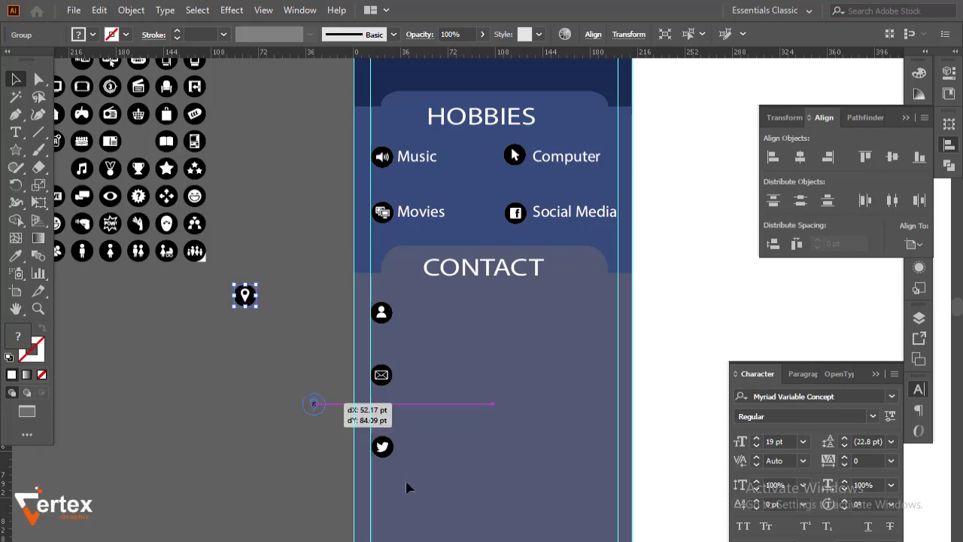
pyautogui.moveTo(479, 427)
pyautogui.mouseDown()
pyautogui.moveTo(424, 309)
pyautogui.moveTo(428, 357)
pyautogui.mouseUp()
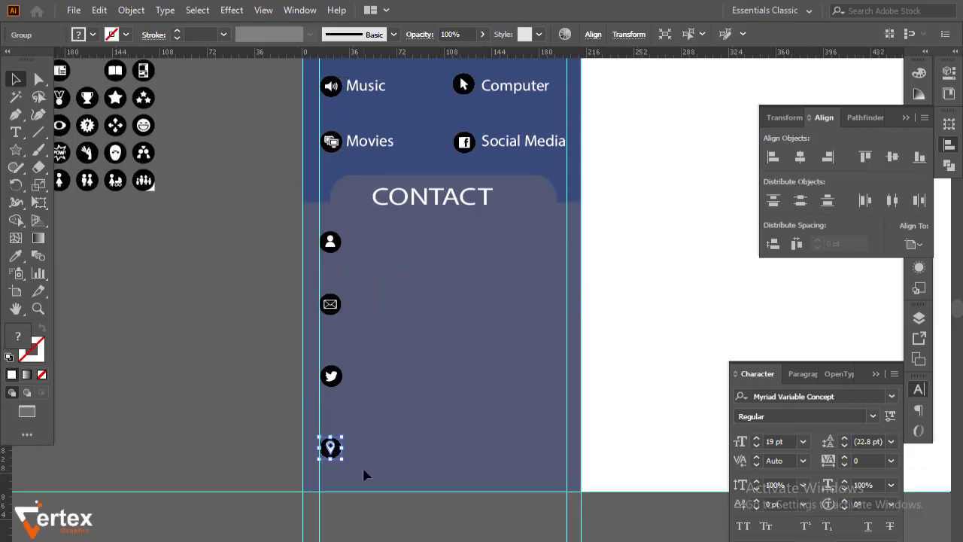
# Step: Distribute the four contact icons evenly relative to the selection, nudging the Twitter and pin icons up slightly
pyautogui.moveTo(369, 482); pyautogui.dragTo(316, 225)
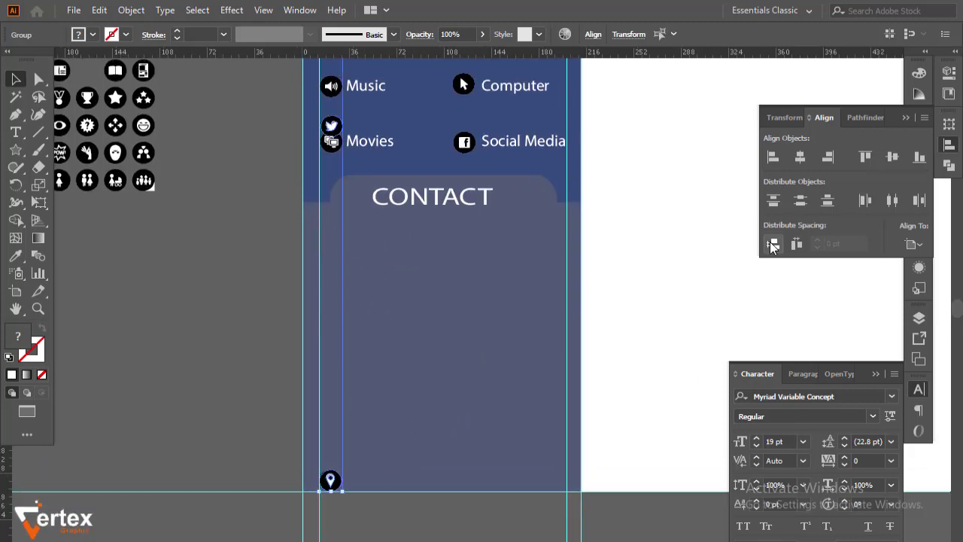
pyautogui.click(912, 241)
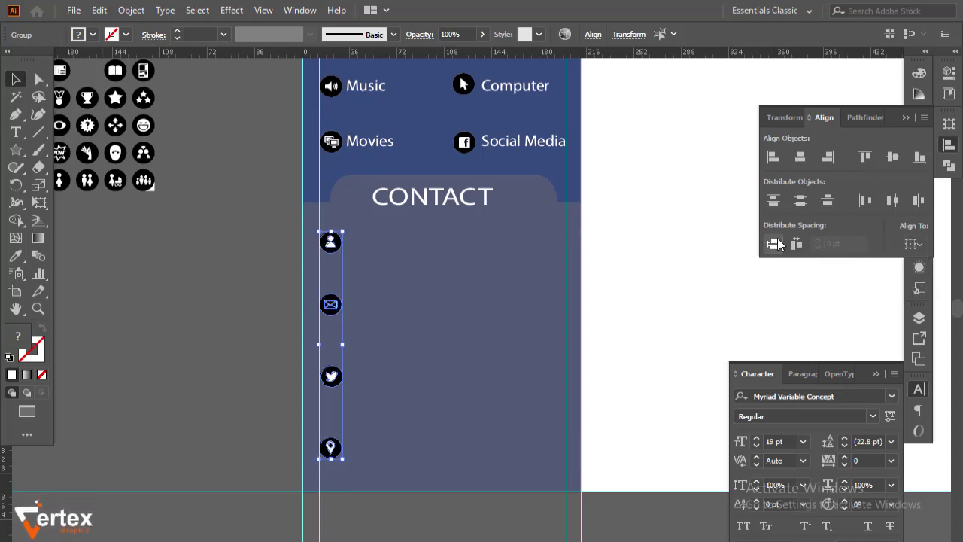
pyautogui.click(597, 350)
pyautogui.moveTo(384, 286); pyautogui.dragTo(319, 460)
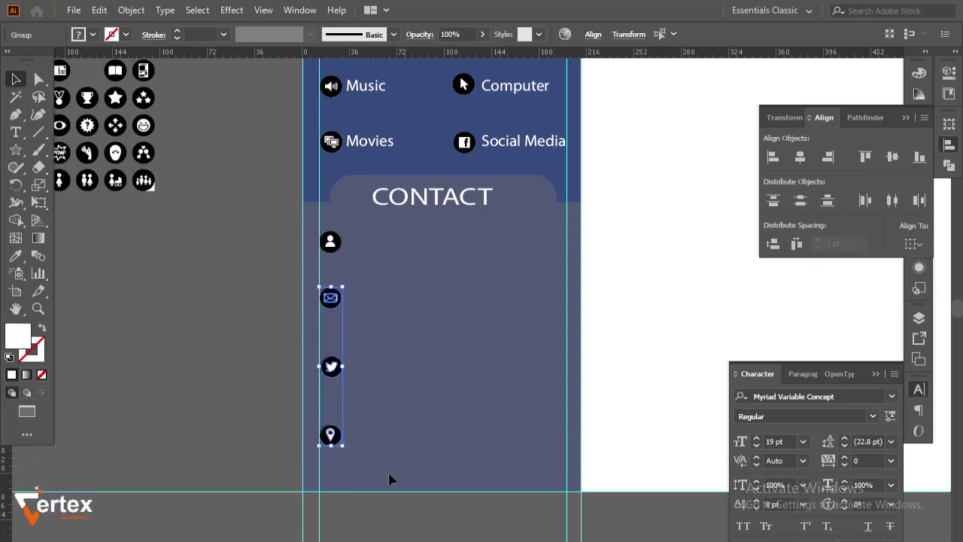
pyautogui.moveTo(390, 477); pyautogui.dragTo(319, 357)
pyautogui.hotkey('shift', 'Up')
pyautogui.click(345, 441)
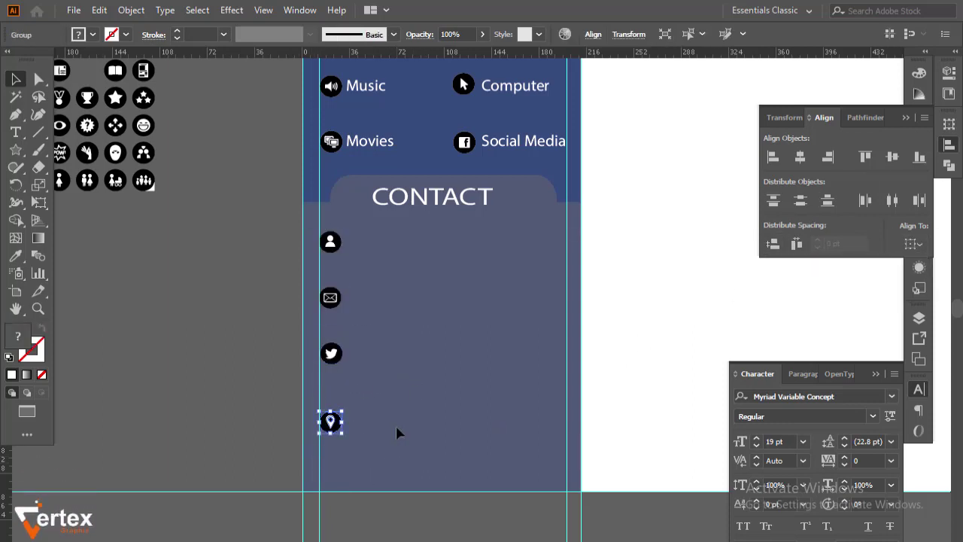
pyautogui.scroll(2, 399, 286)
pyautogui.hscroll(2, 399, 286)
pyautogui.click(311, 160)
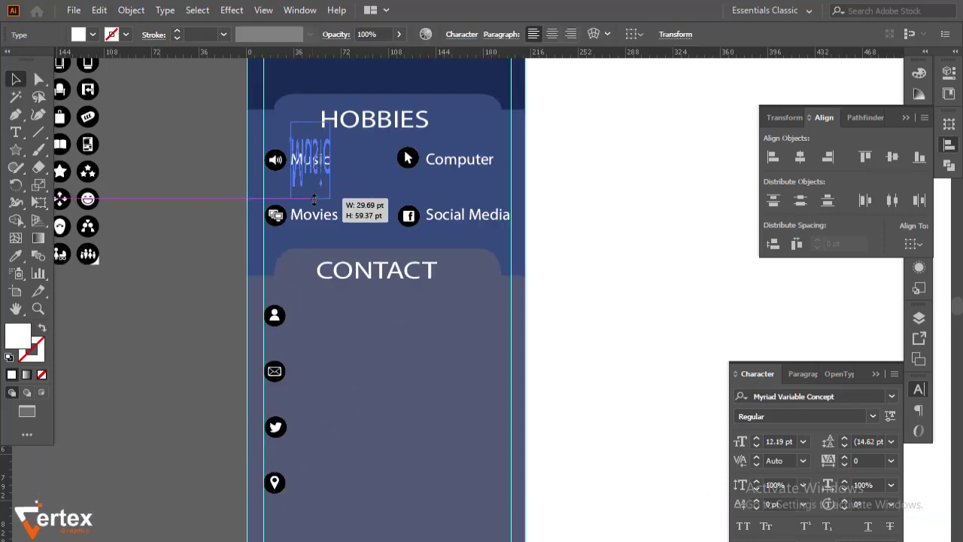
# Step: Copy the Music label beside the person icon and replace it with a phone number
pyautogui.moveTo(311, 160)
pyautogui.mouseDown()
pyautogui.moveTo(329, 312)
pyautogui.moveTo(320, 323)
pyautogui.moveTo(298, 307)
pyautogui.mouseUp()
pyautogui.doubleClick(326, 319)
pyautogui.press('BackSpace')
pyautogui.write('+9')
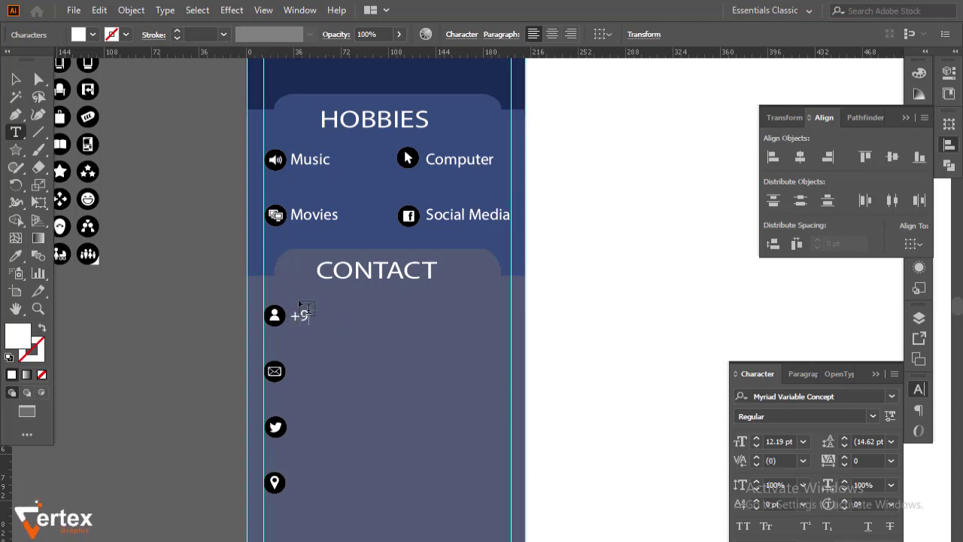
pyautogui.write('2 315 000000000')
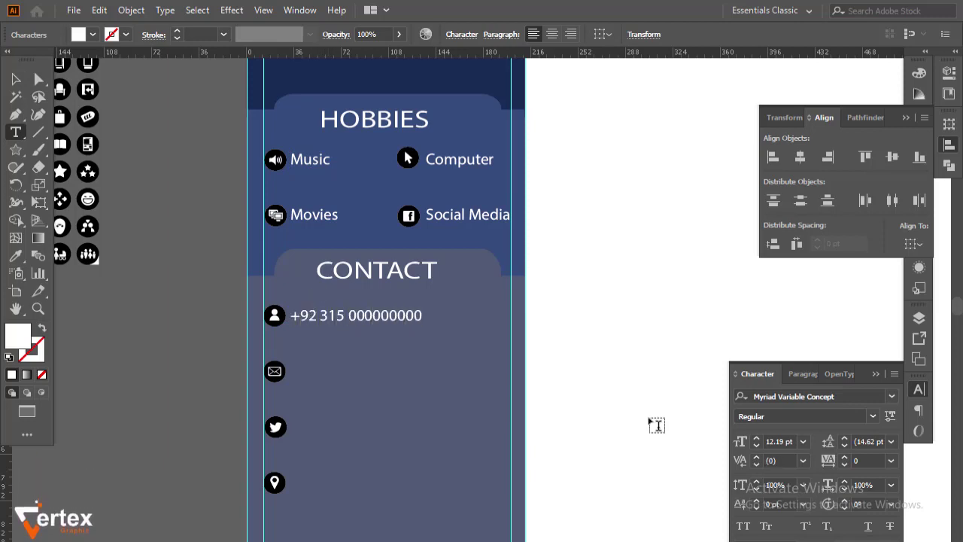
pyautogui.press('Escape')
pyautogui.click(407, 325)
# Step: Duplicate the phone line down the other contact rows and enter a second phone number on the envelope row
pyautogui.moveTo(407, 326); pyautogui.dragTo(380, 374)
pyautogui.hotkey('ctrl', 'd')
pyautogui.hotkey('ctrl', 'd')
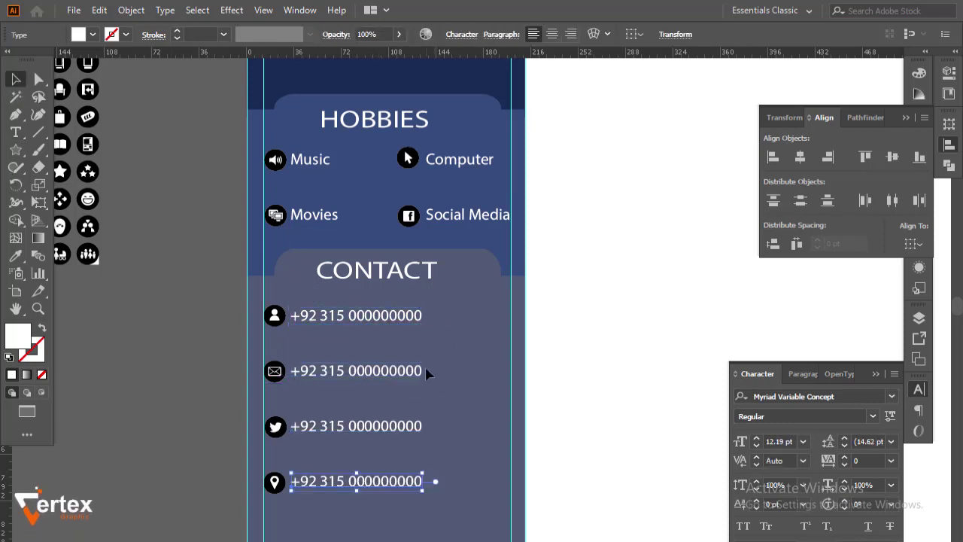
pyautogui.press('t')
pyautogui.click(419, 370)
pyautogui.write('44')
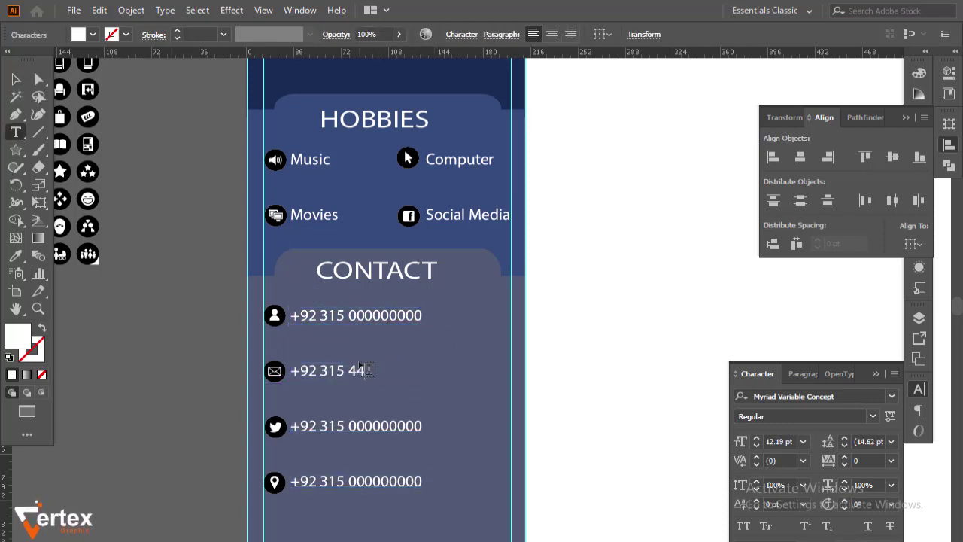
pyautogui.write('454545454')
pyautogui.press('Escape')
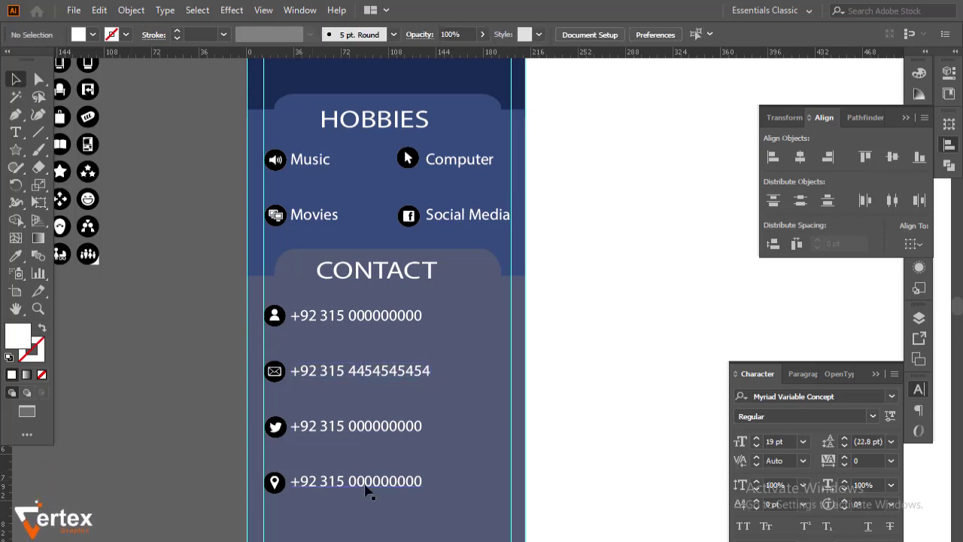
# Step: Replace the Twitter row with a 'your Twitter' placeholder and start retyping the last line as the street address
pyautogui.press('t')
pyautogui.moveTo(423, 426); pyautogui.dragTo(292, 416)
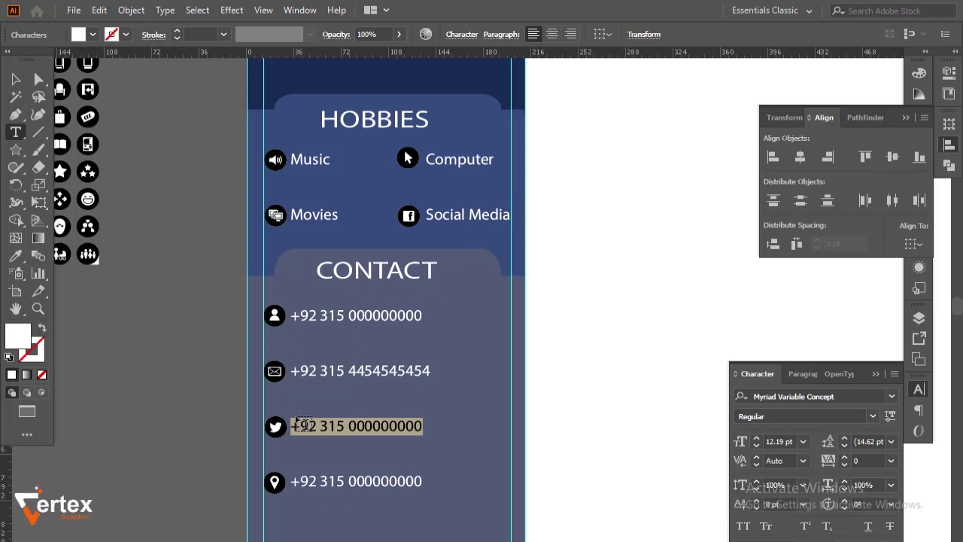
pyautogui.write('YOU')
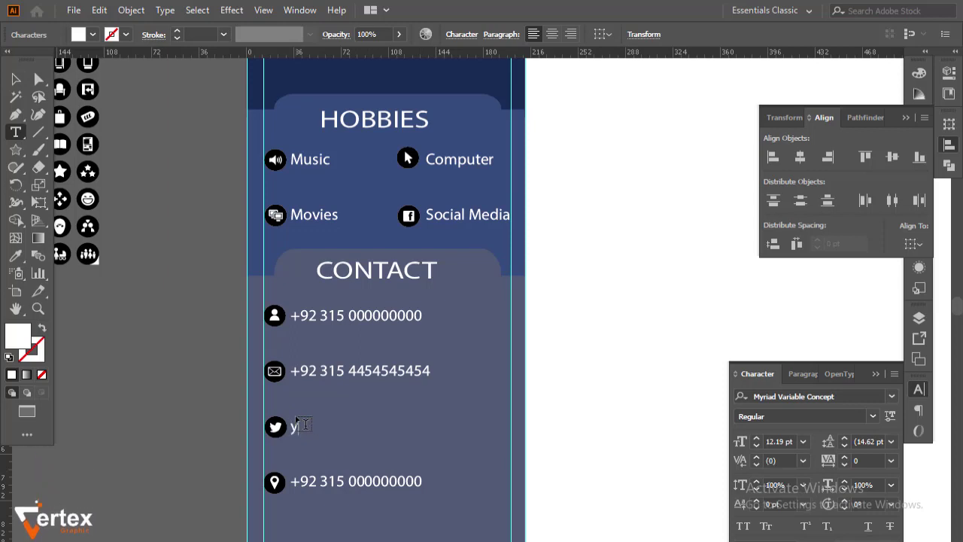
pyautogui.write('ourtwitteraccounthere')
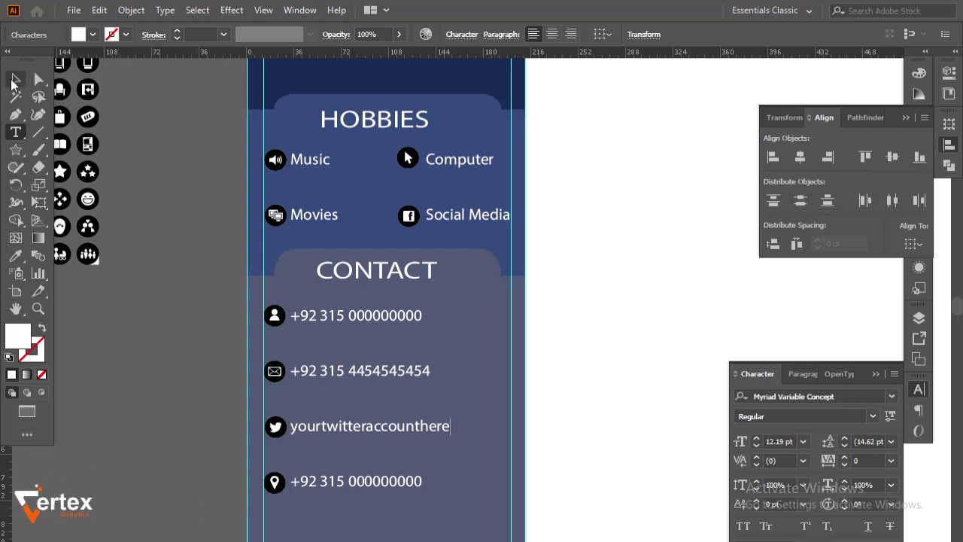
pyautogui.scroll(-1, 361, 445)
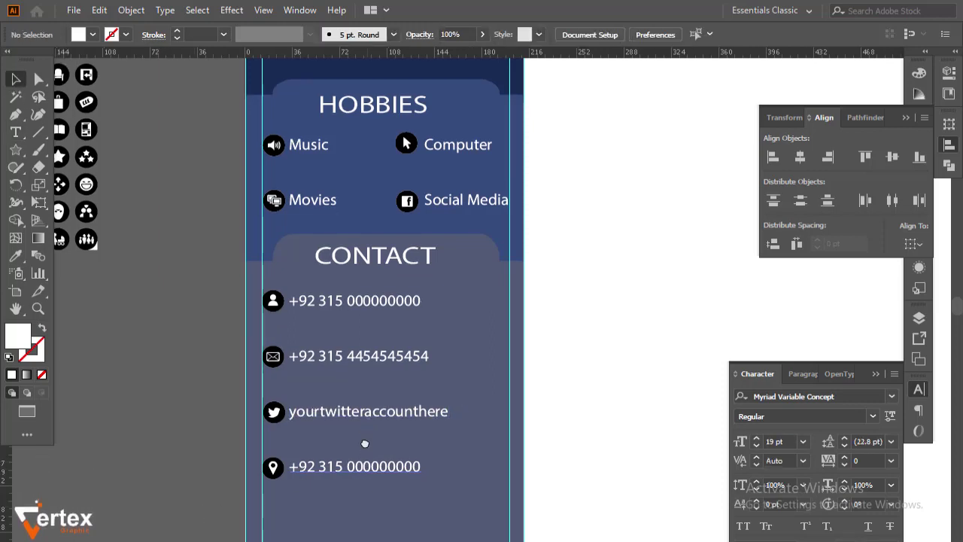
pyautogui.click(418, 447)
pyautogui.moveTo(418, 447); pyautogui.dragTo(289, 450)
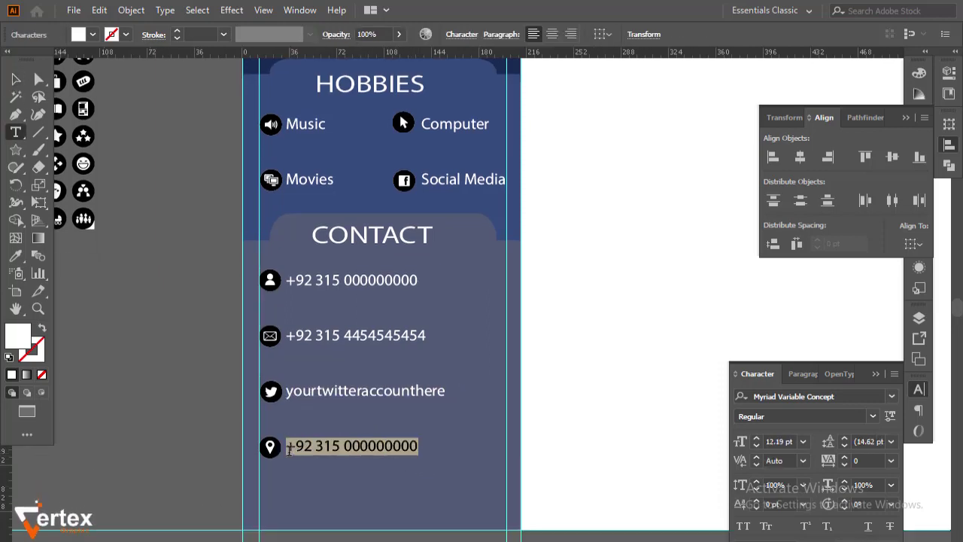
pyautogui.write('stree# 123 ne')
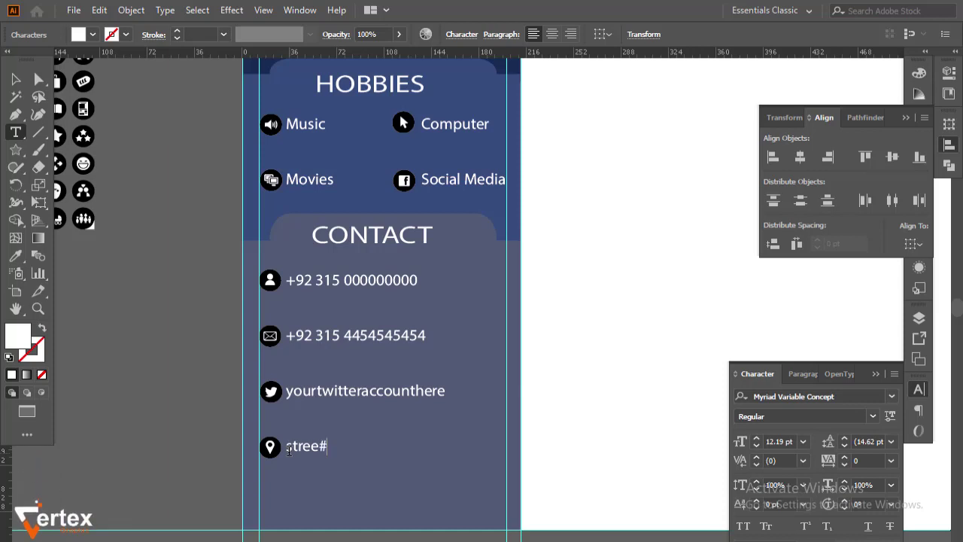
# Step: Type the street address beside the location icon, wrapping it onto a second line
pyautogui.write('1')
pyautogui.press('BackSpace')
pyautogui.press('BackSpace')
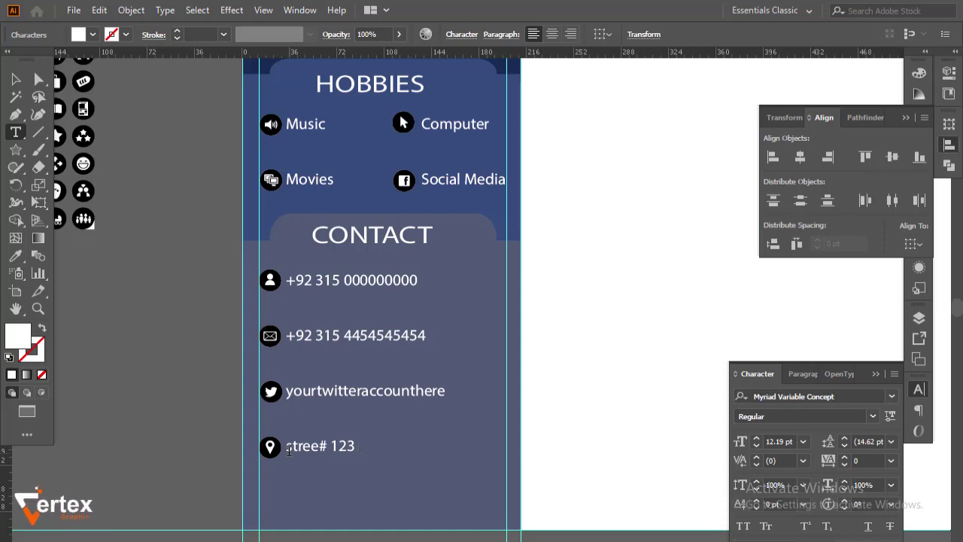
pyautogui.write('gulsha')
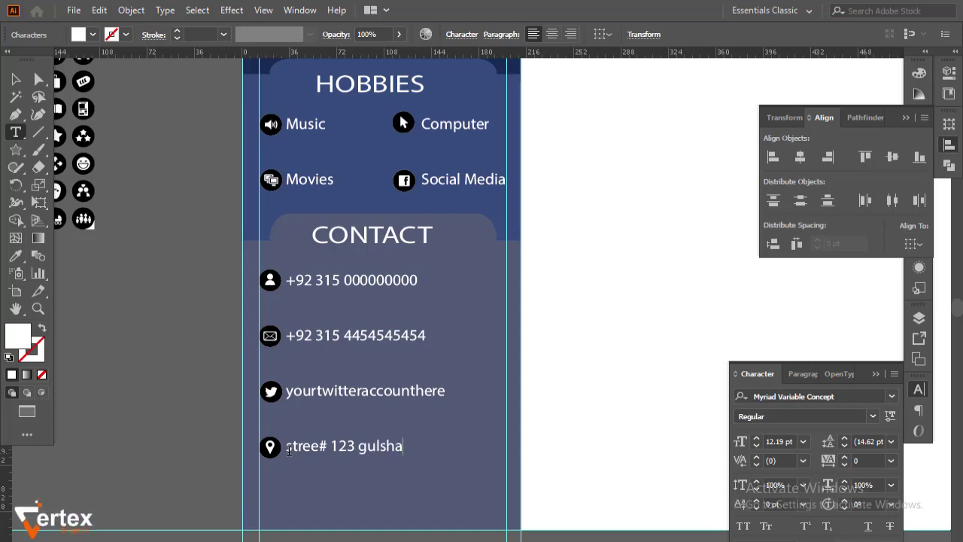
pyautogui.write('npark near')
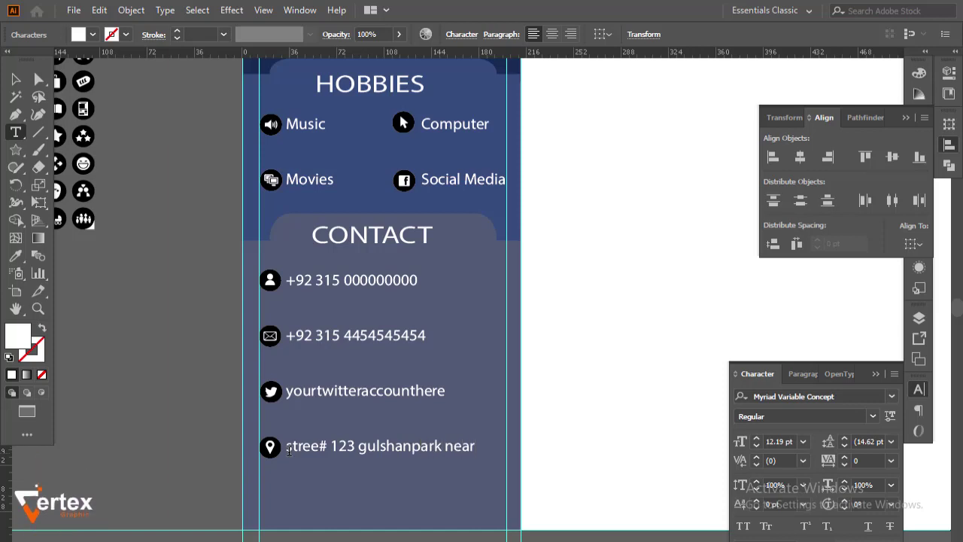
pyautogui.press('Return')
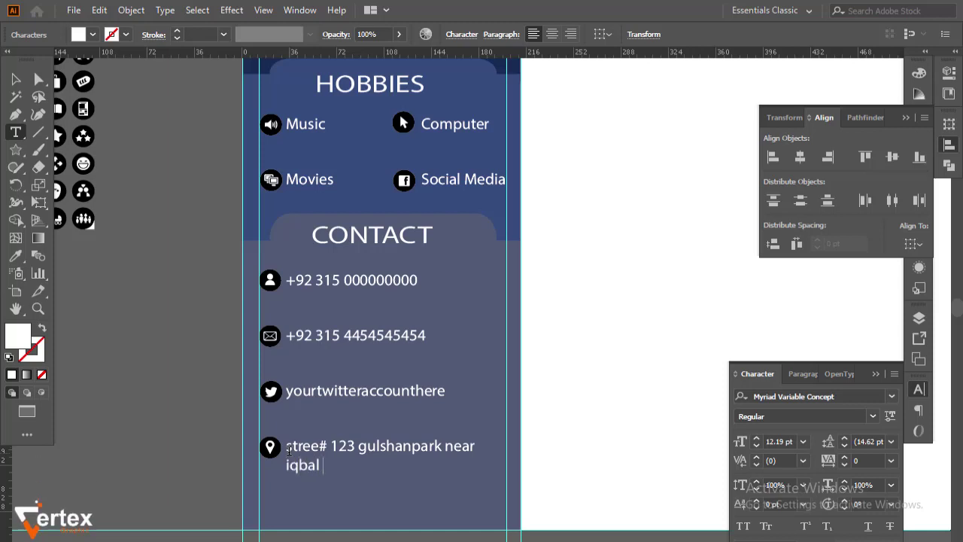
pyautogui.write('town l')
pyautogui.write('or')
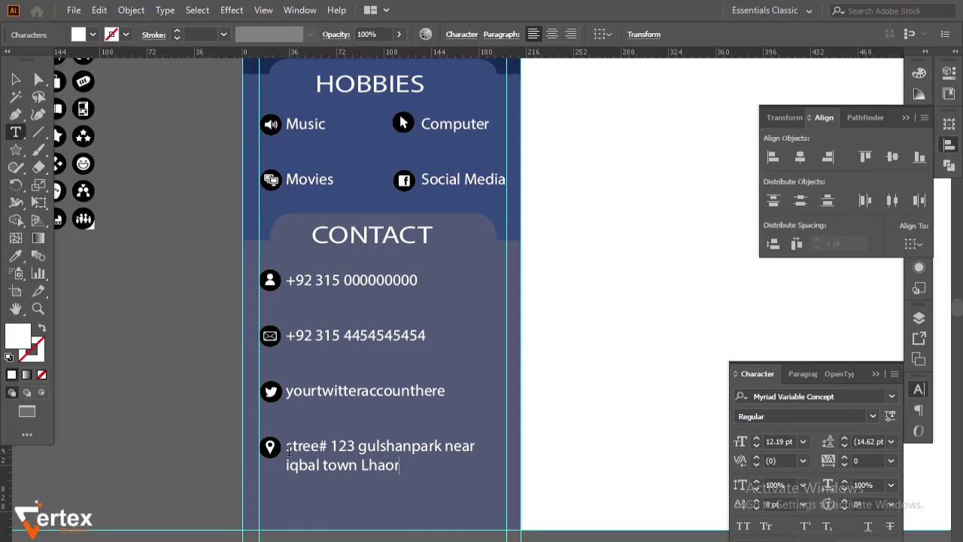
pyautogui.write('ah')
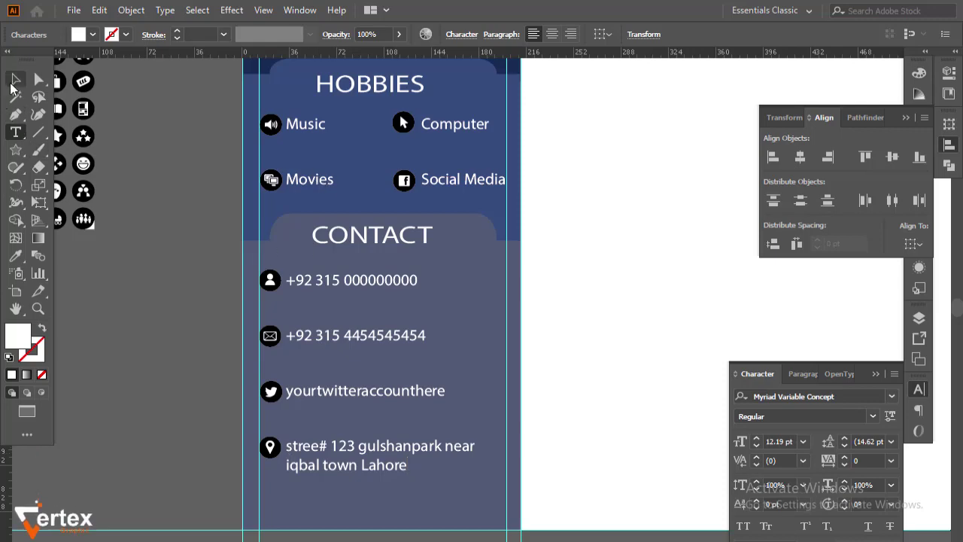
pyautogui.click(11, 85)
# Step: Zoom out to the whole resume and drag two vertical guides into new right-column positions
pyautogui.click(140, 344)
pyautogui.hotkey('ctrl', '-')
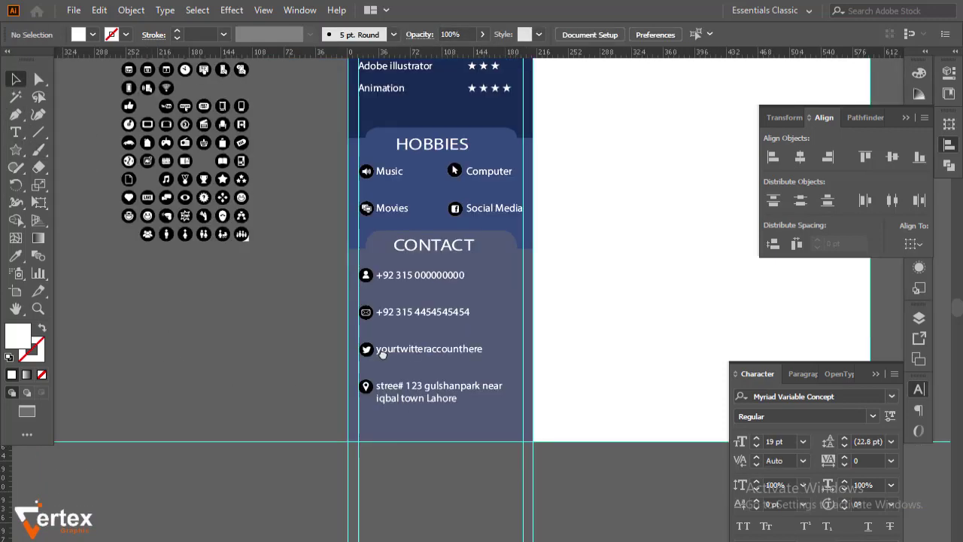
pyautogui.hotkey('ctrl', '-')
pyautogui.moveTo(377, 296); pyautogui.dragTo(356, 345)
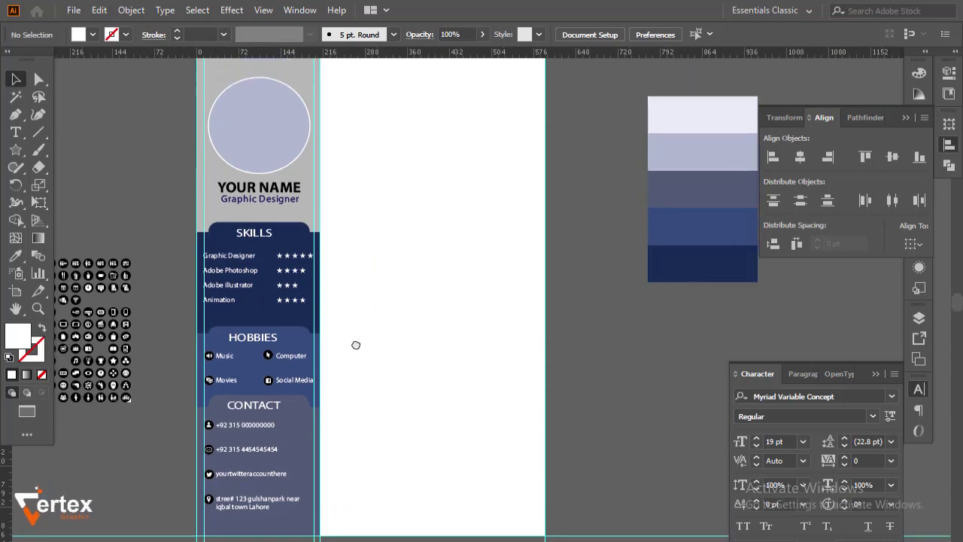
pyautogui.hscroll(2, 355, 344)
pyautogui.scroll(3, 346, 331)
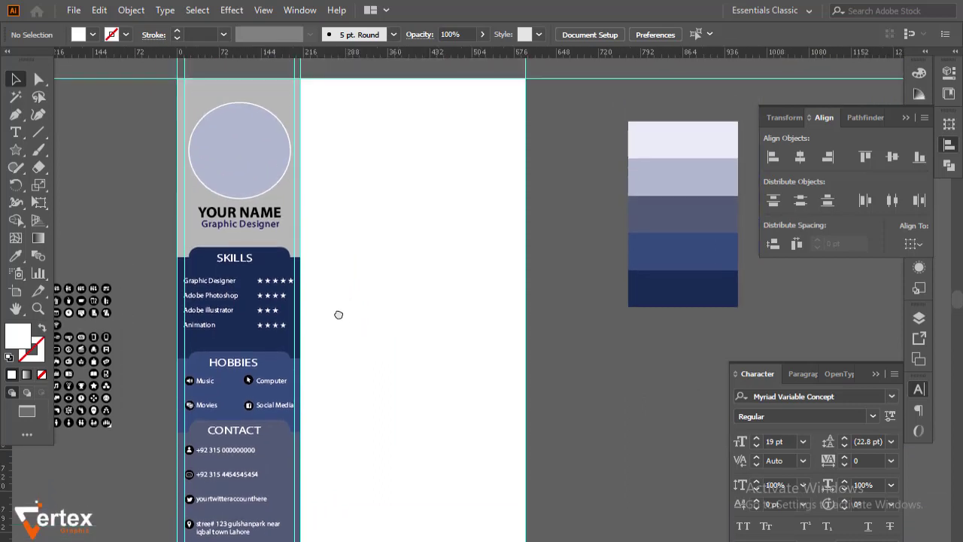
pyautogui.hscroll(1, 339, 314)
pyautogui.scroll(-2, 339, 311)
pyautogui.scroll(-2, 339, 304)
pyautogui.hscroll(2, 341, 301)
pyautogui.scroll(4, 342, 271)
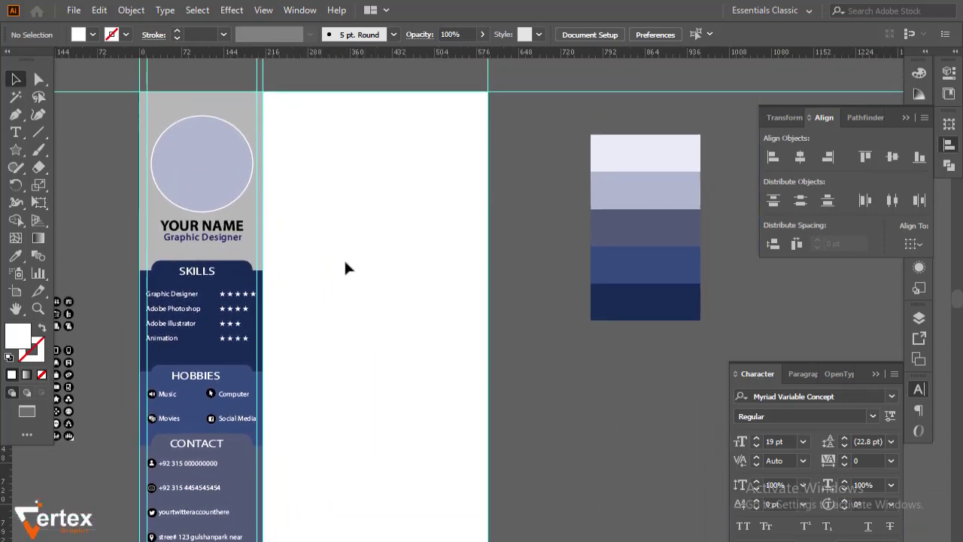
pyautogui.hscroll(1, 338, 267)
pyautogui.scroll(1, 336, 271)
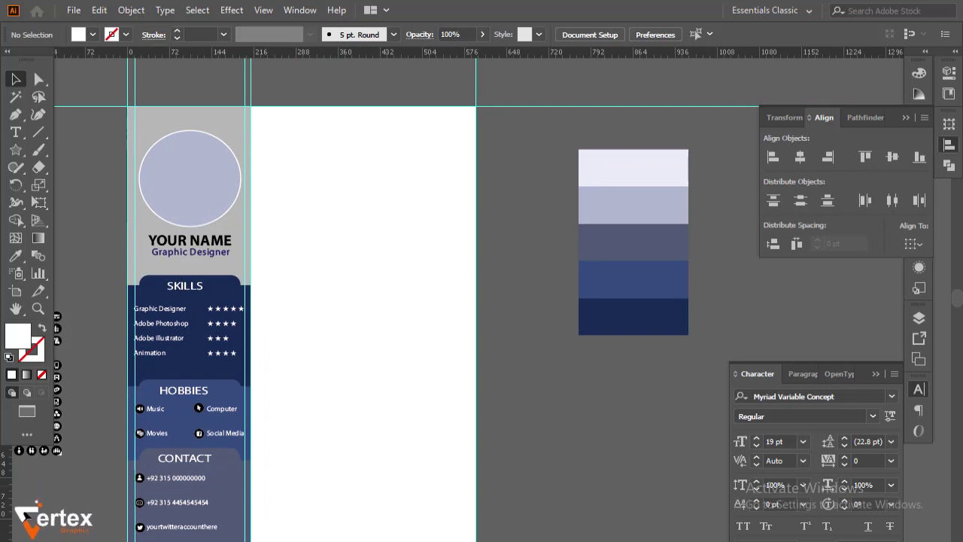
pyautogui.moveTo(282, 484)
pyautogui.mouseDown()
pyautogui.moveTo(265, 475)
pyautogui.moveTo(308, 477)
pyautogui.mouseUp()
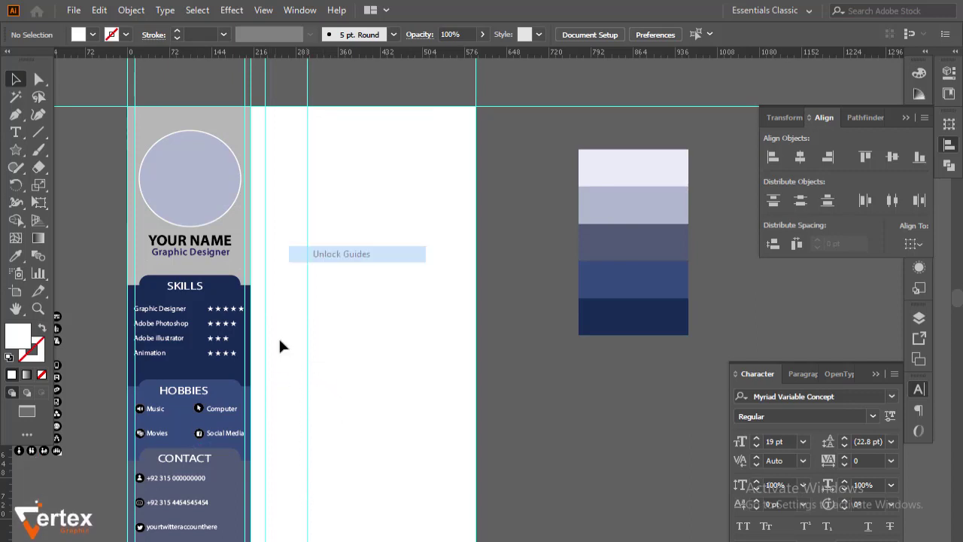
pyautogui.moveTo(265, 354); pyautogui.dragTo(322, 376)
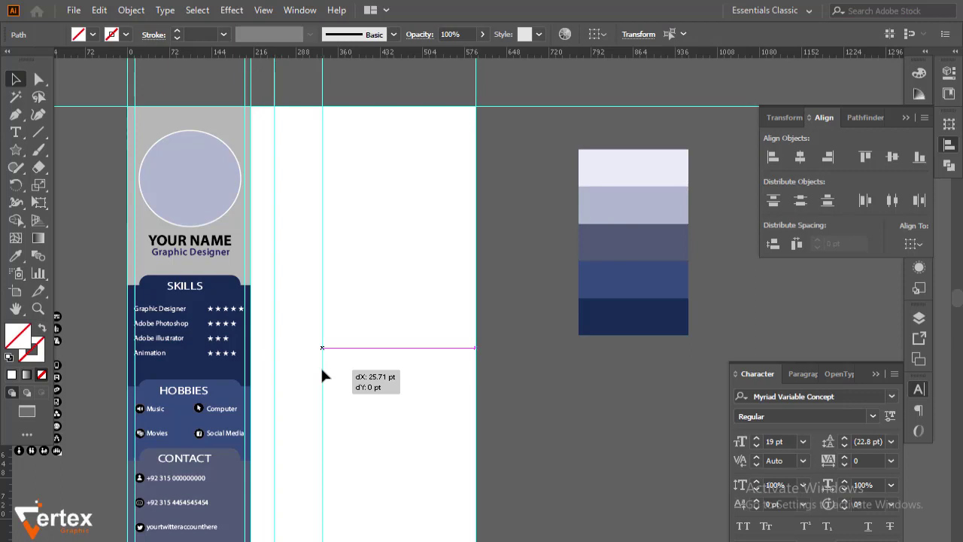
# Step: Set a guide in place and draw a long rectangle bar across the right column's top
pyautogui.rightClick(391, 320)
pyautogui.click(467, 445)
pyautogui.hotkey('ctrl', '=')
pyautogui.hotkey('ctrl', '=')
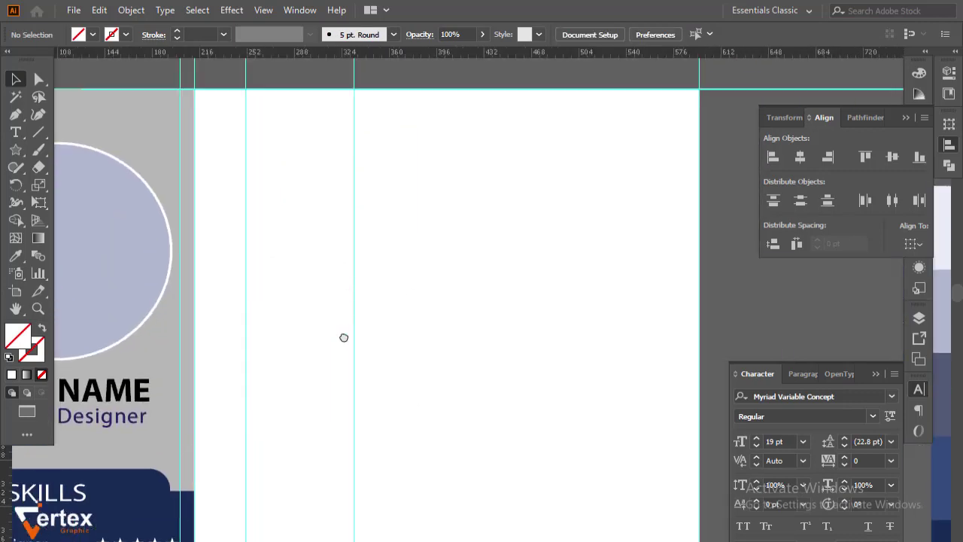
pyautogui.press('m')
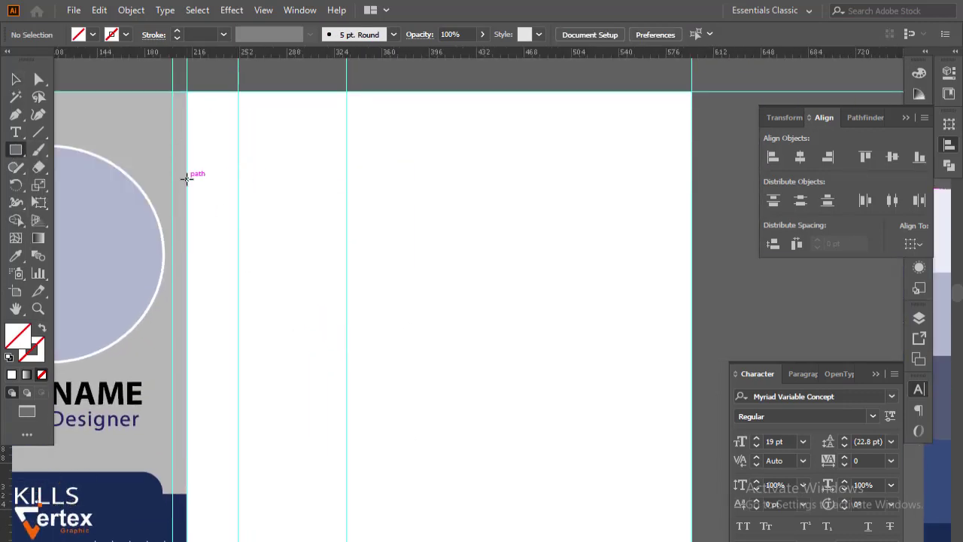
pyautogui.moveTo(186, 170)
pyautogui.mouseDown()
pyautogui.moveTo(682, 230)
pyautogui.moveTo(691, 212)
pyautogui.mouseUp()
pyautogui.press('v')
# Step: Fill the bar with the medium blue swatch and stretch its left edge to the guide
pyautogui.hotkey('ctrl', '-')
pyautogui.moveTo(441, 311); pyautogui.dragTo(295, 286)
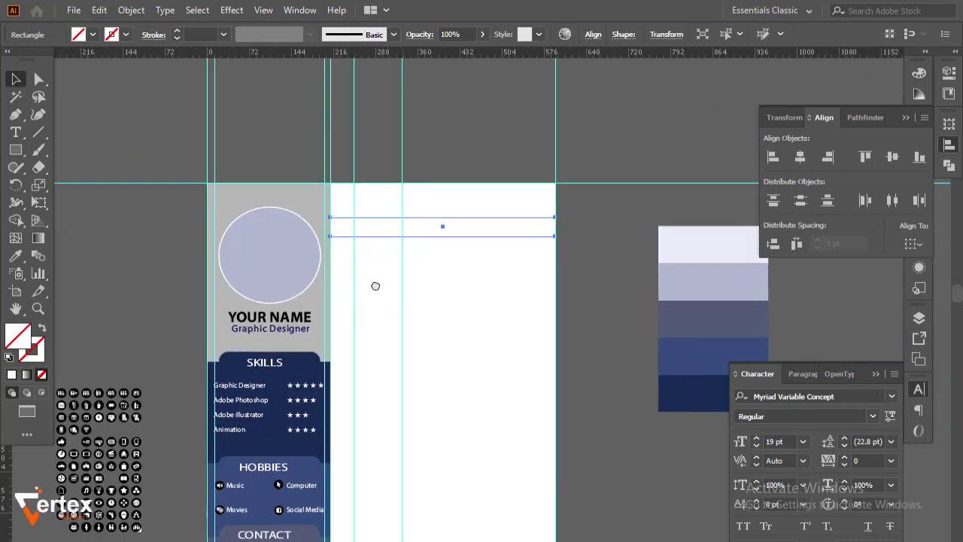
pyautogui.press('i')
pyautogui.click(667, 343)
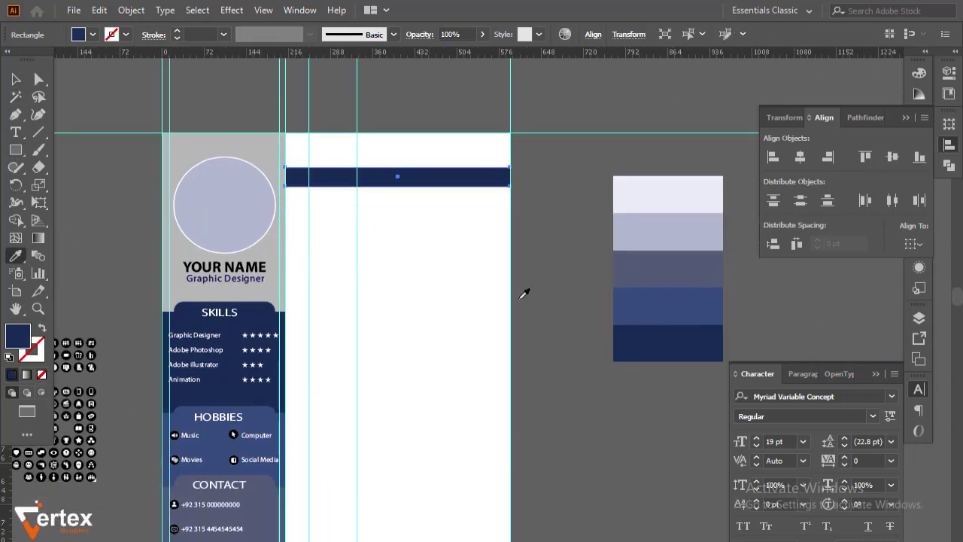
pyautogui.click(667, 305)
pyautogui.press('v')
pyautogui.press('Up')
pyautogui.press('Up')
pyautogui.press('Up')
pyautogui.click(478, 288)
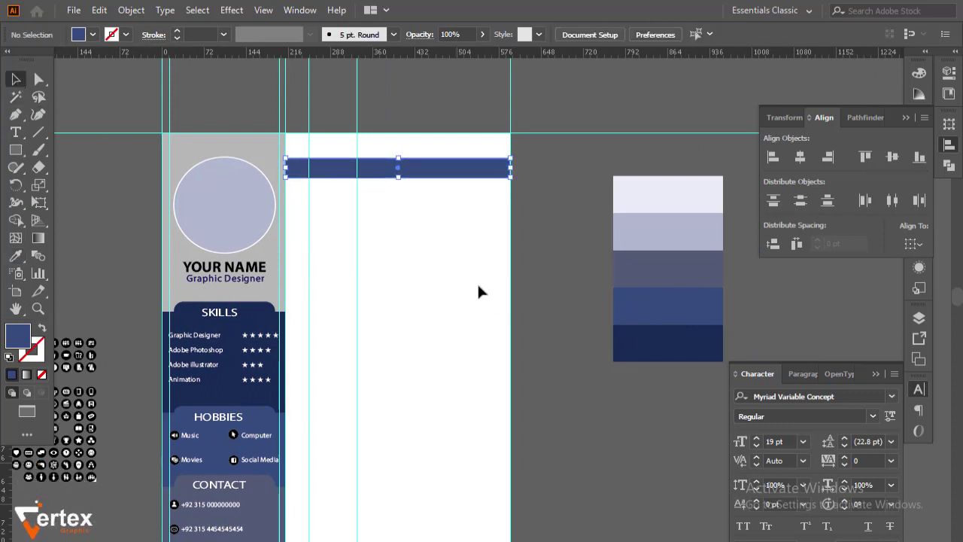
pyautogui.click(271, 141)
pyautogui.click(469, 273)
pyautogui.moveTo(244, 280); pyautogui.dragTo(213, 280)
pyautogui.hotkey('ctrl', 'shift', 'a')
# Step: Draw a small triangular fold at the bar's left end with the Pen tool
pyautogui.press('p')
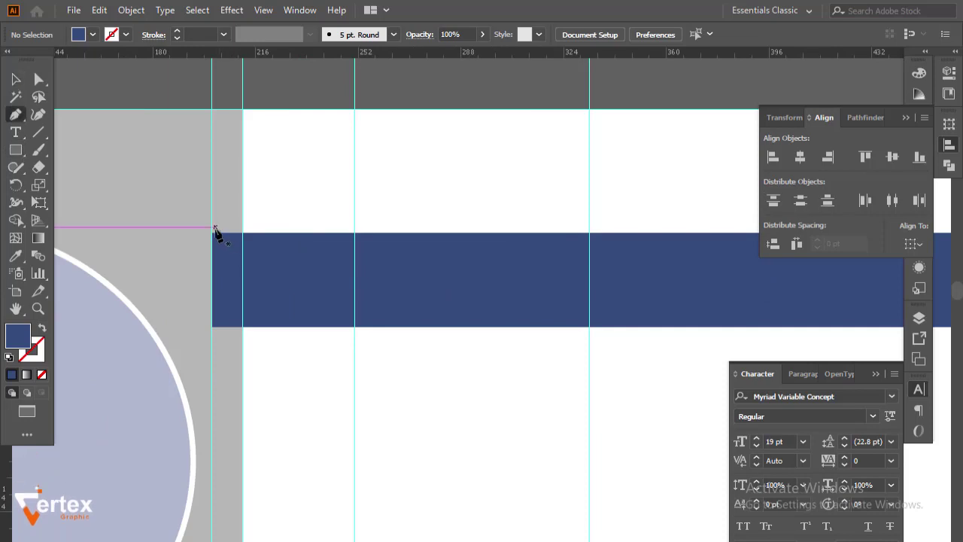
pyautogui.click(212, 233)
pyautogui.click(241, 197)
pyautogui.click(243, 233)
pyautogui.click(212, 232)
pyautogui.press('v')
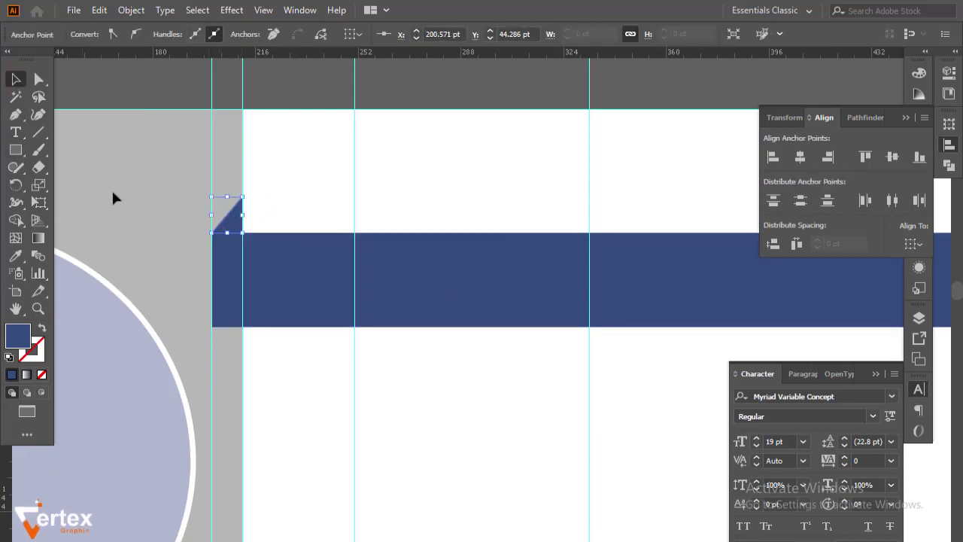
# Step: Color the fold triangle with the dark navy swatch
pyautogui.hotkey('ctrl', '-')
pyautogui.moveTo(314, 237); pyautogui.dragTo(158, 89)
pyautogui.press('i')
pyautogui.click(676, 451)
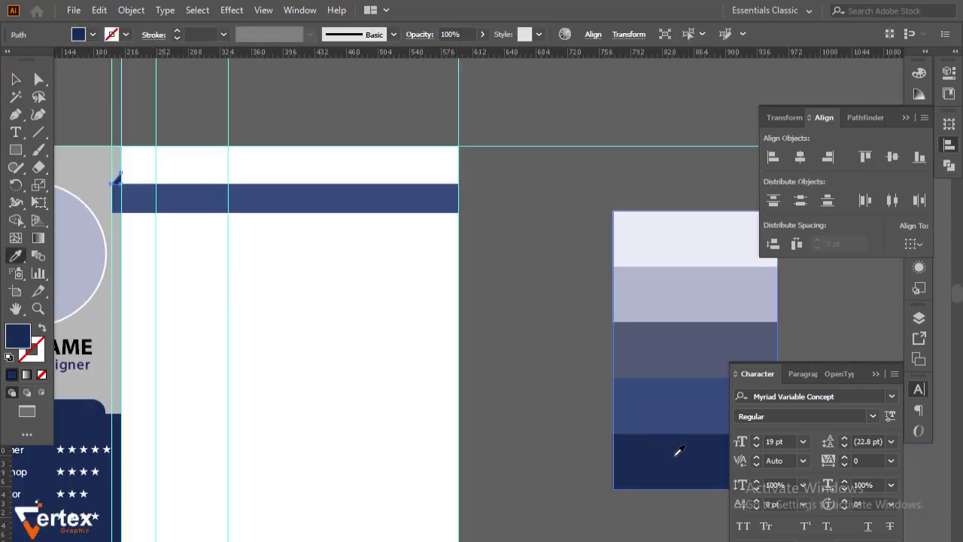
pyautogui.press('v')
pyautogui.hotkey('ctrl', 'shift', 'a')
# Step: Group the blue bar with its fold triangle
pyautogui.hotkey('ctrl', '-')
pyautogui.scroll(3, 362, 226)
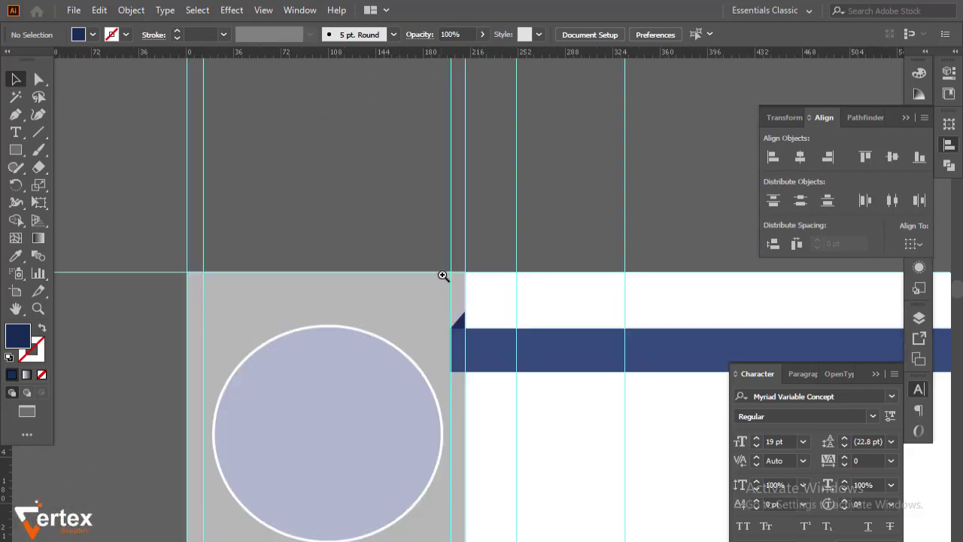
pyautogui.scroll(2, 445, 276)
pyautogui.moveTo(170, 161); pyautogui.dragTo(460, 286)
pyautogui.hotkey('ctrl', 'g')
pyautogui.hotkey('ctrl', '-')
pyautogui.hotkey('ctrl', '-')
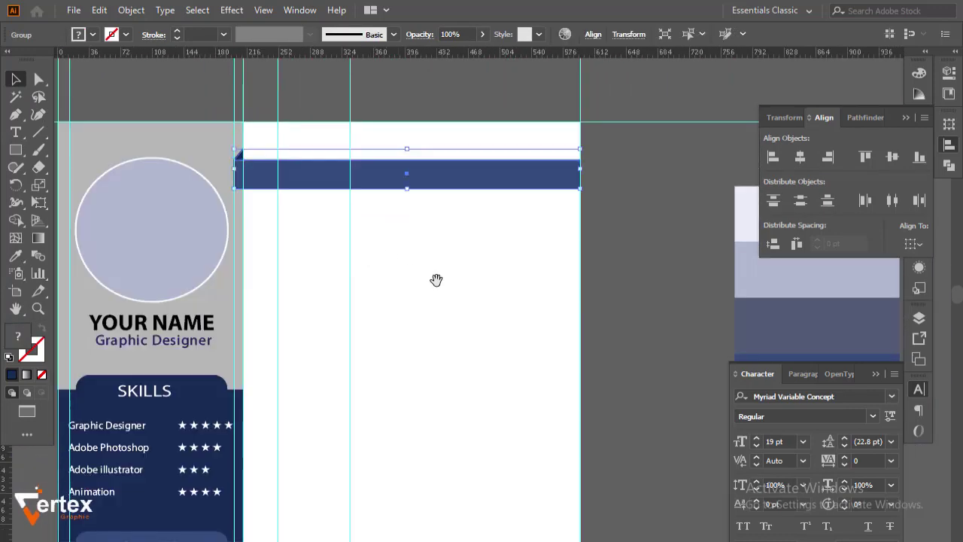
# Step: Alt-drag copies of the header bar down the right column
pyautogui.scroll(-2, 433, 271)
pyautogui.moveTo(383, 145); pyautogui.dragTo(391, 277)
pyautogui.scroll(-1, 395, 279)
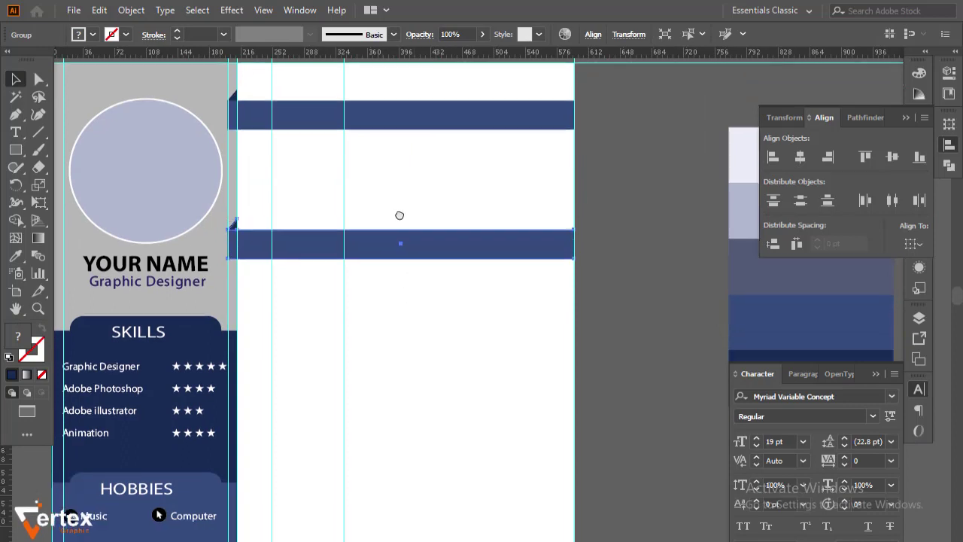
pyautogui.hotkey('ctrl', '-')
pyautogui.scroll(-2, 410, 226)
pyautogui.moveTo(404, 151); pyautogui.dragTo(401, 271)
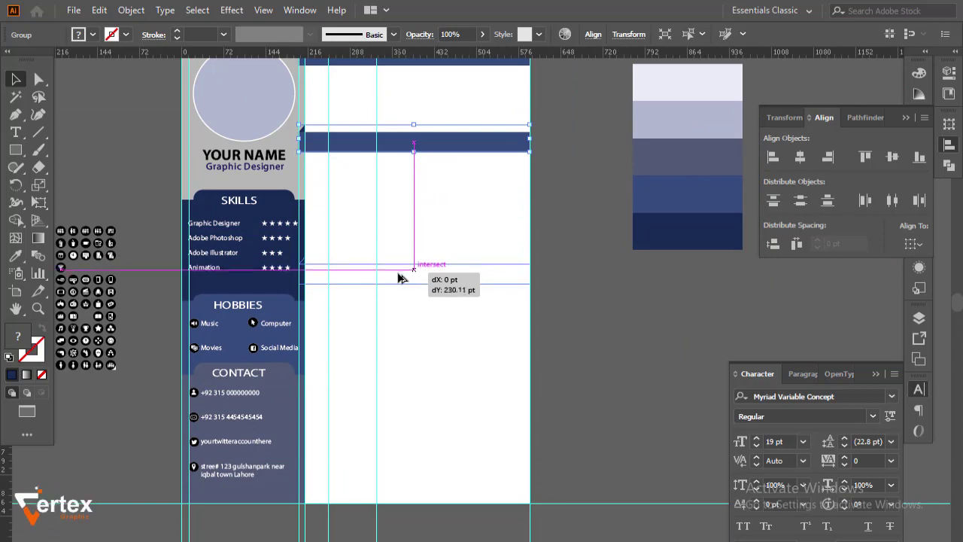
pyautogui.moveTo(401, 271); pyautogui.dragTo(401, 280)
pyautogui.hotkey('ctrl', 'd')
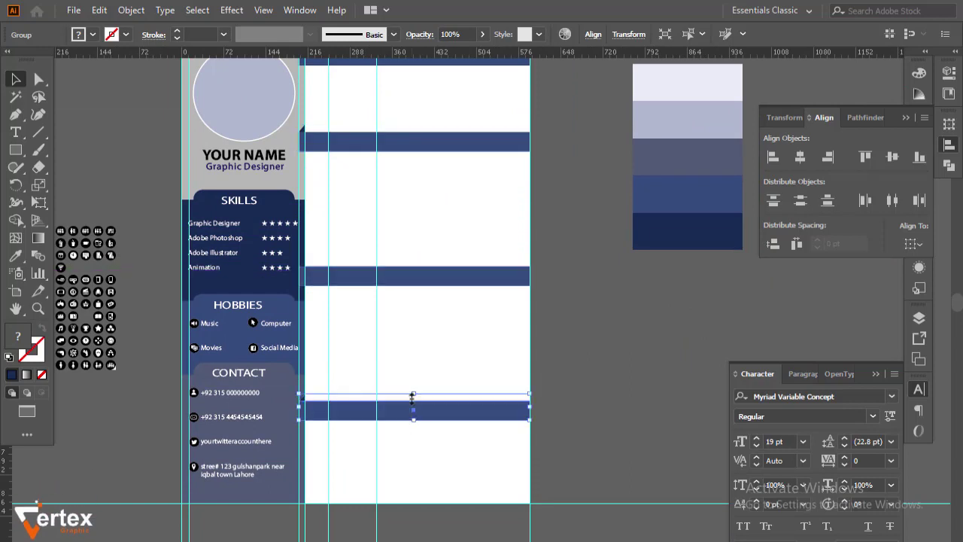
pyautogui.moveTo(411, 397); pyautogui.dragTo(396, 375)
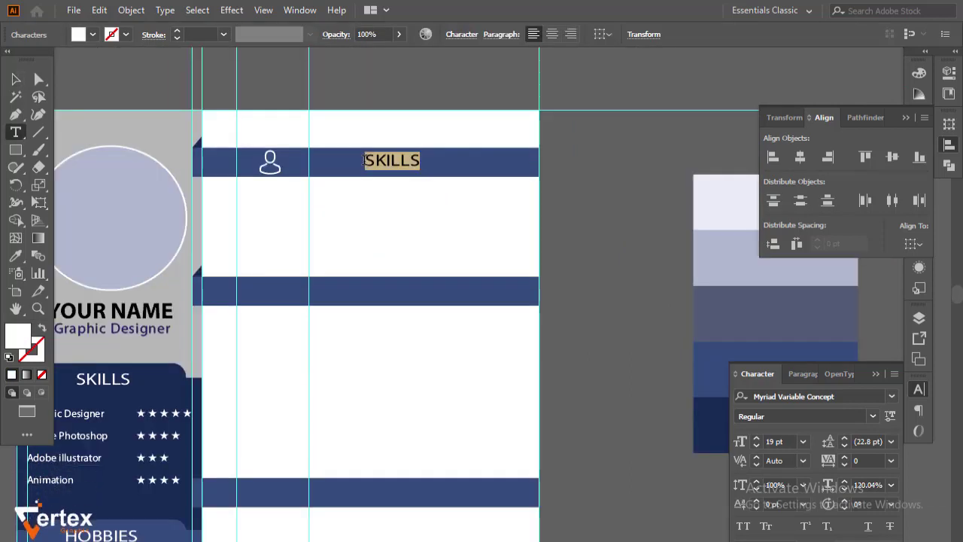
# Step: Type the ABOUT ME heading on the top bar and align it to the bar
pyautogui.write('ABOUT')
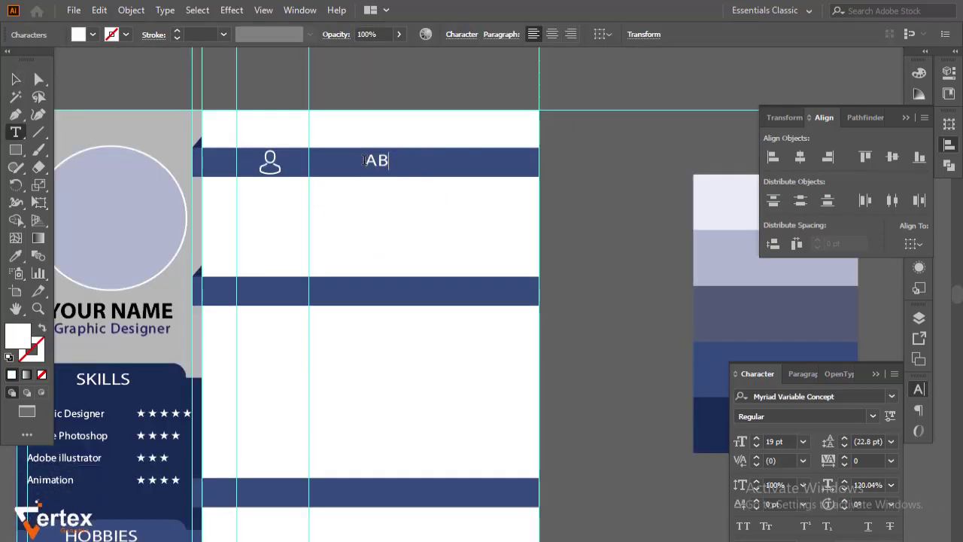
pyautogui.write(' ME')
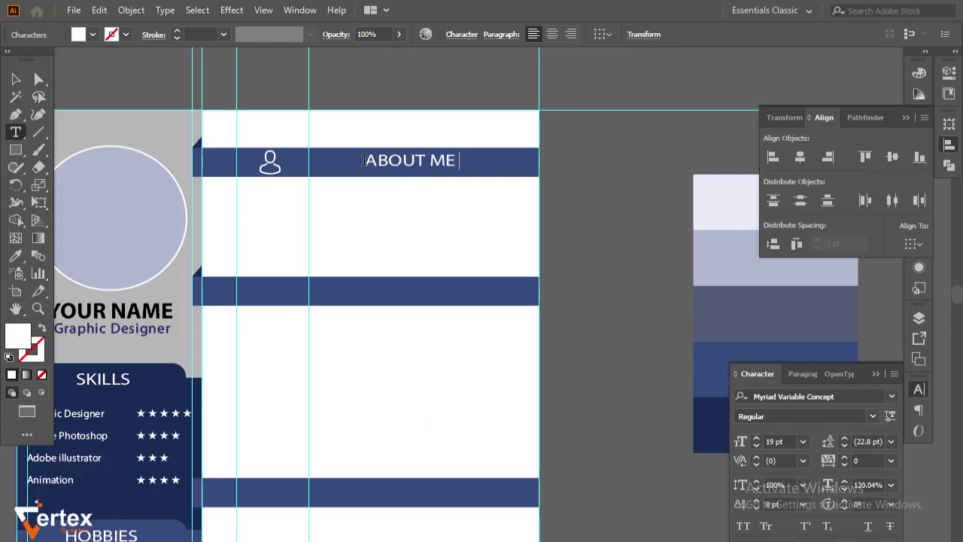
pyautogui.press('Escape')
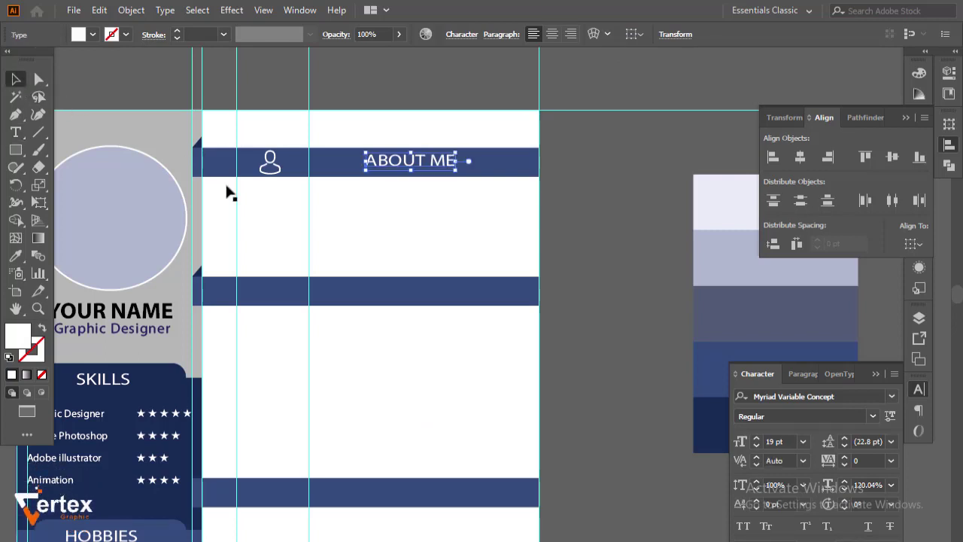
pyautogui.keyDown('shift'); pyautogui.click(352, 175); pyautogui.keyUp('shift')
pyautogui.click(340, 173)
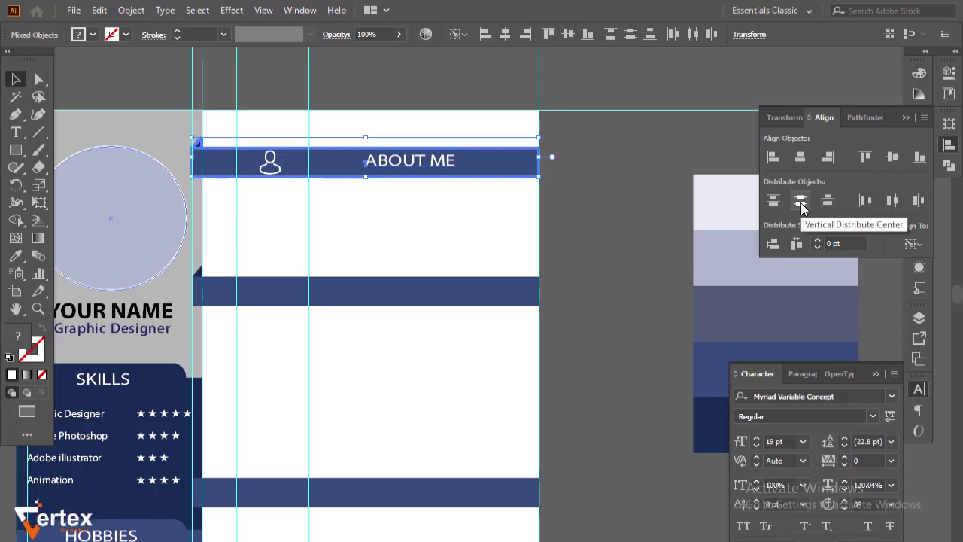
pyautogui.click(653, 217)
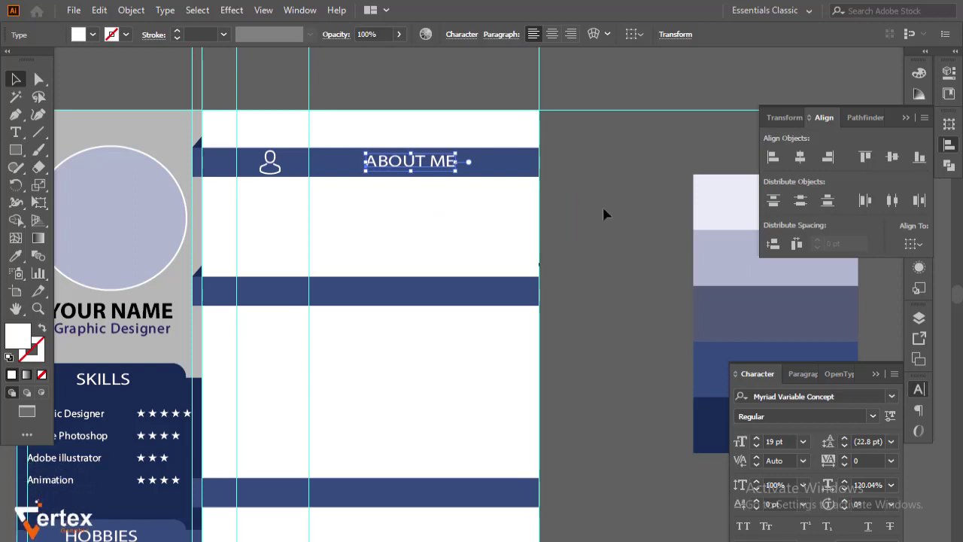
# Step: Nudge the ABOUT ME heading left until it lines up with the column guide
pyautogui.hotkey('shift', 'Left')
pyautogui.hotkey('shift', 'Left')
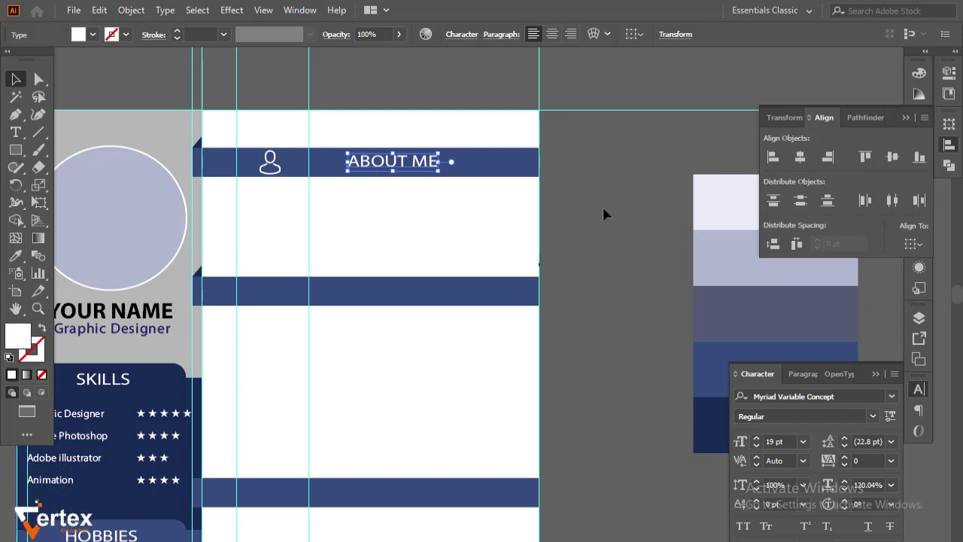
pyautogui.hotkey('shift', 'Left')
pyautogui.hotkey('shift', 'Left')
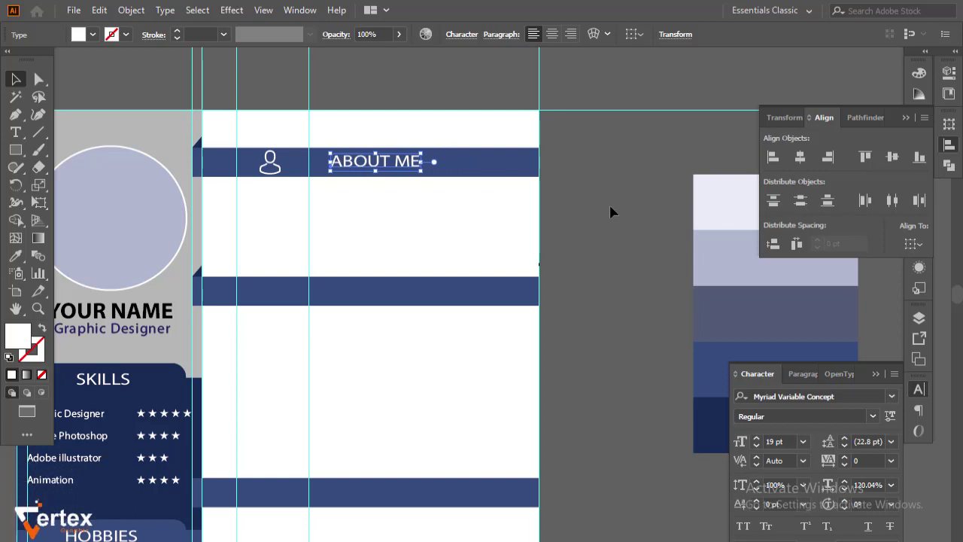
pyautogui.hotkey('shift', 'Left')
pyautogui.hotkey('shift', 'Left')
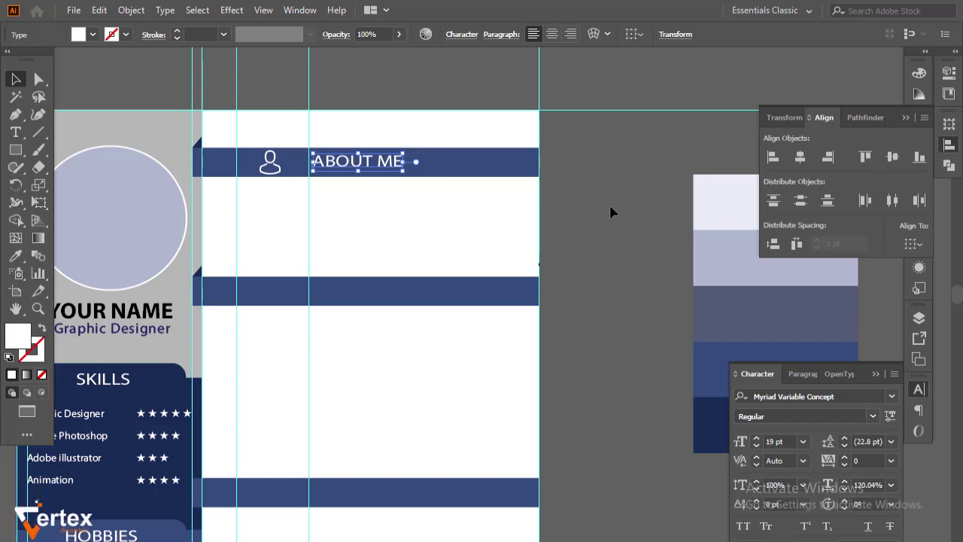
pyautogui.press('Left')
pyautogui.press('Left')
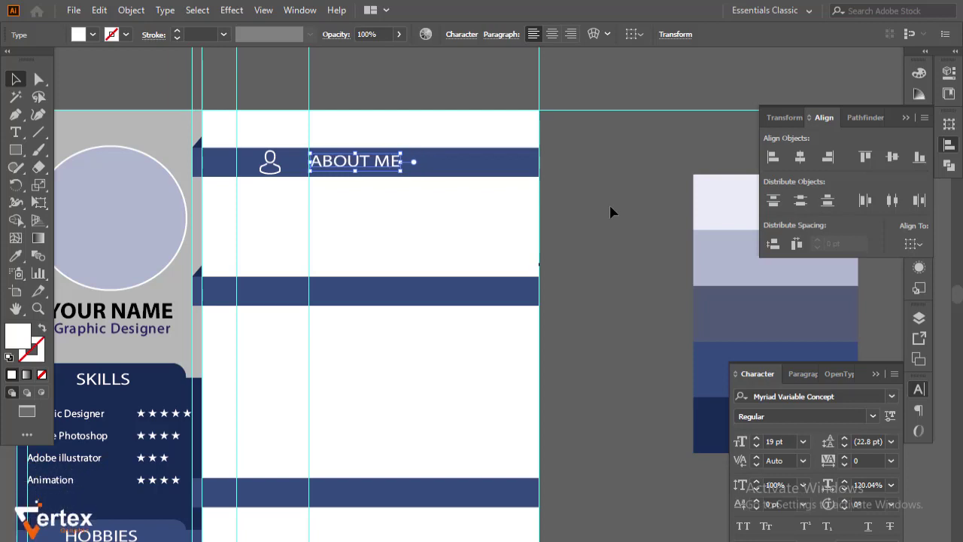
pyautogui.press('Left')
pyautogui.press('Right')
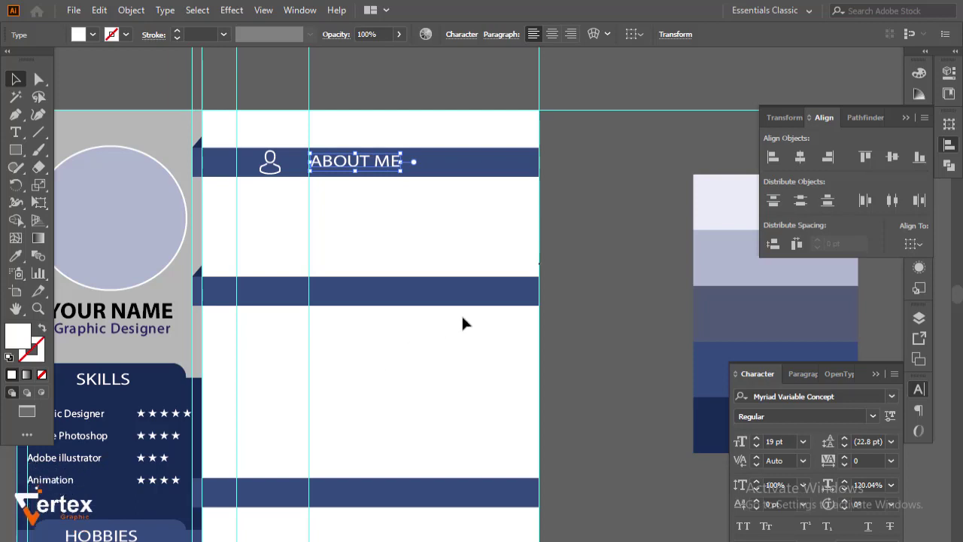
# Step: Try Bold on the ABOUT ME heading, then set it back to Regular
pyautogui.click(873, 416)
pyautogui.click(760, 138)
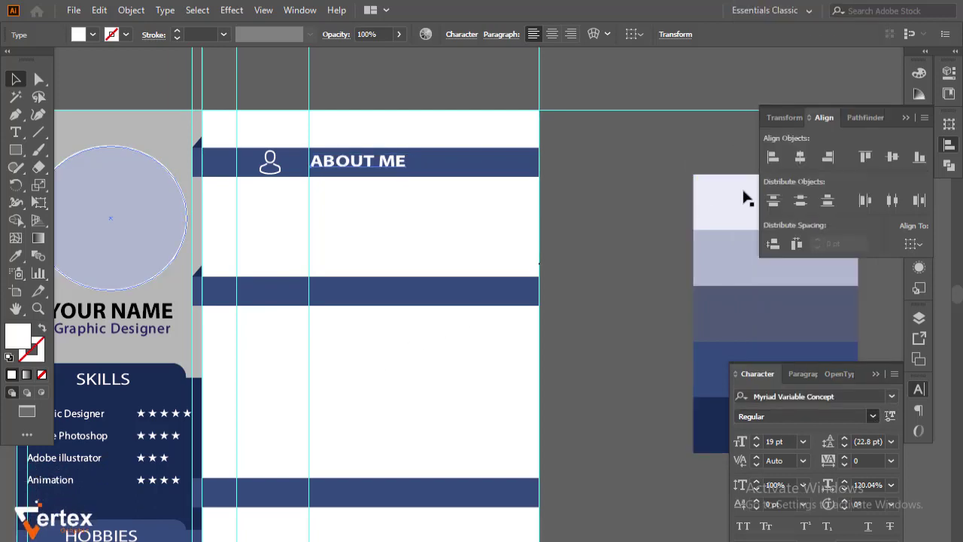
pyautogui.click(610, 213)
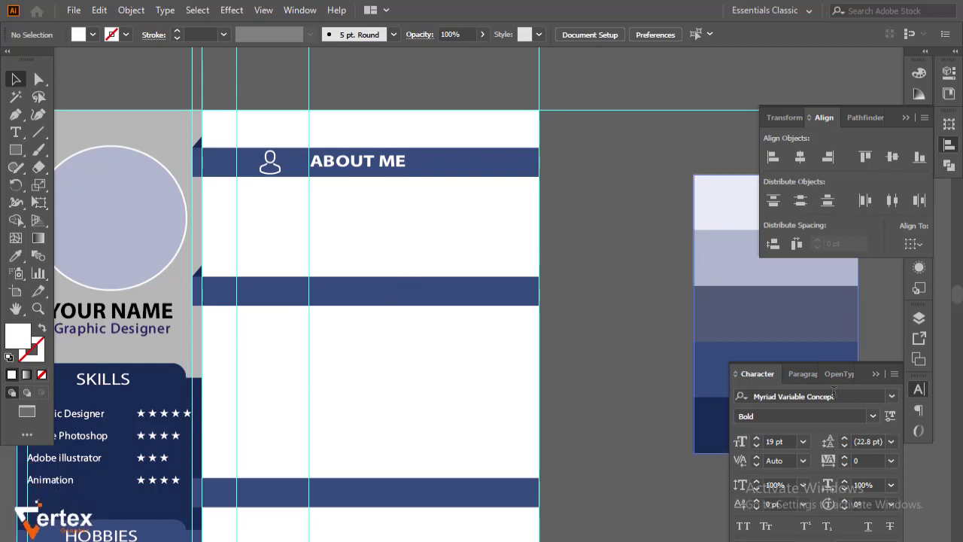
pyautogui.click(401, 173)
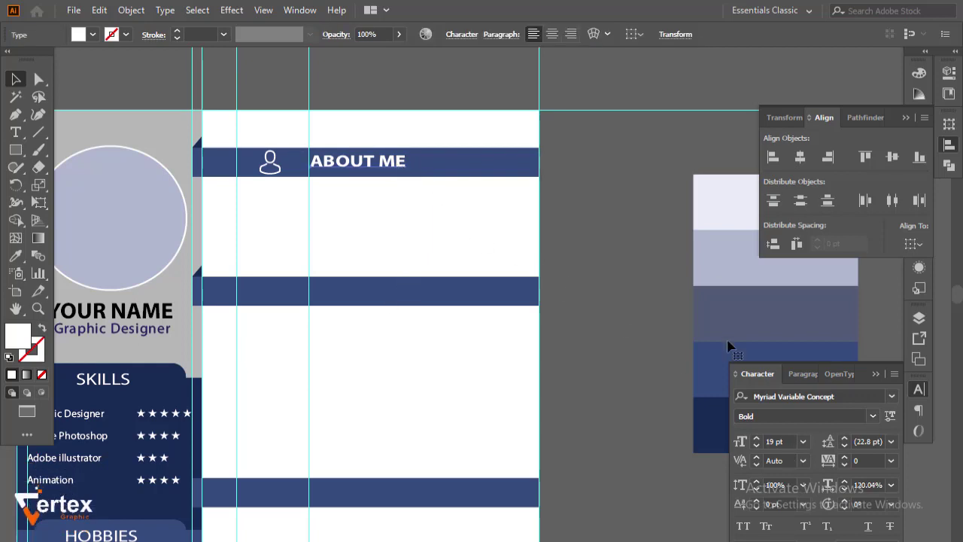
pyautogui.click(873, 417)
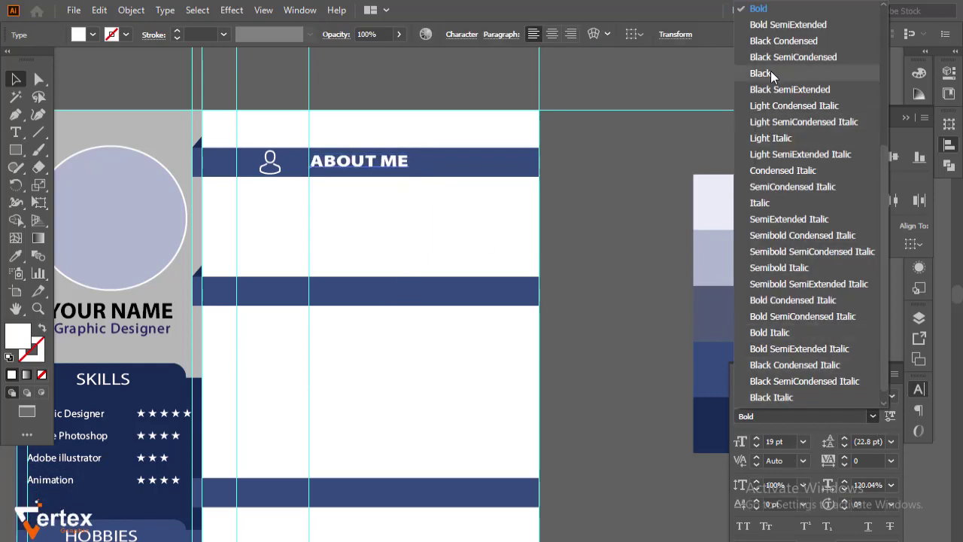
pyautogui.scroll(3, 772, 60)
pyautogui.scroll(3, 775, 45)
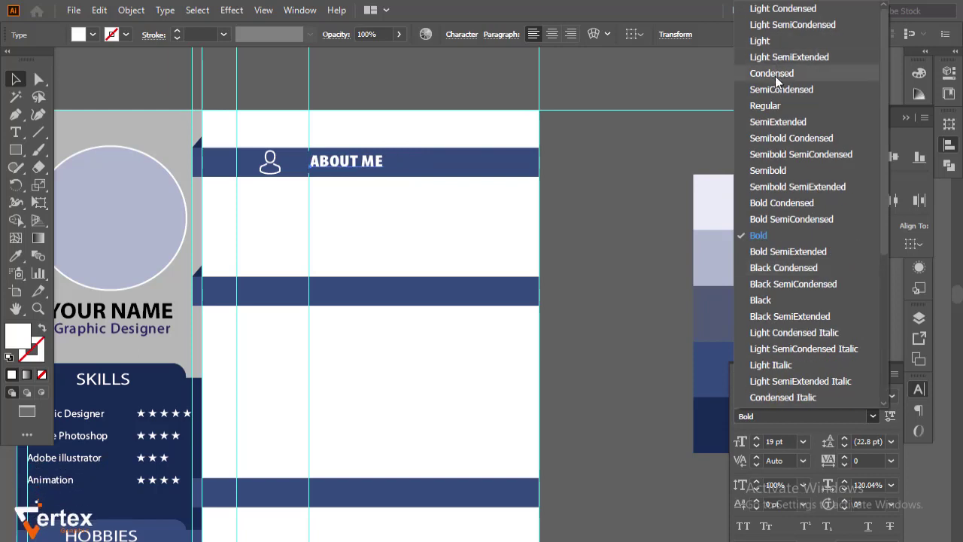
pyautogui.click(768, 107)
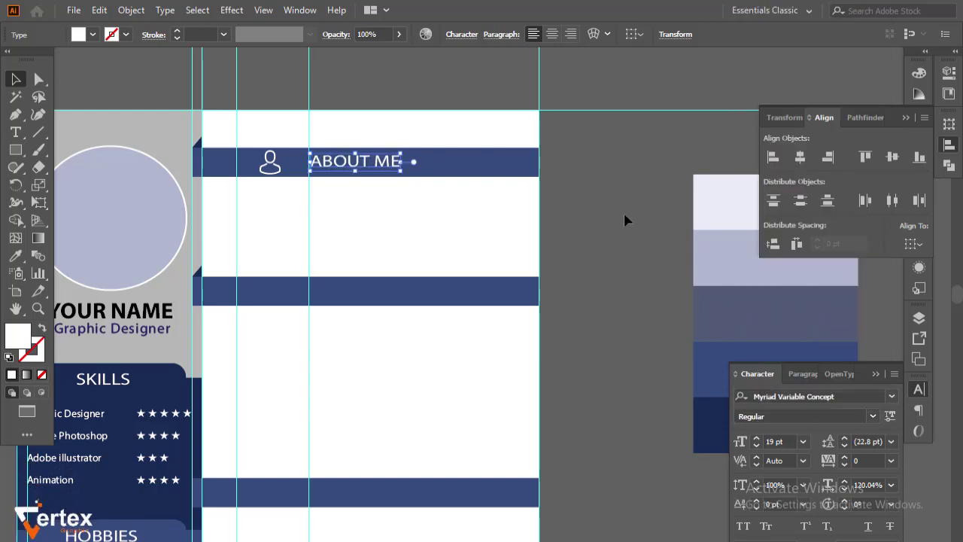
pyautogui.click(376, 179)
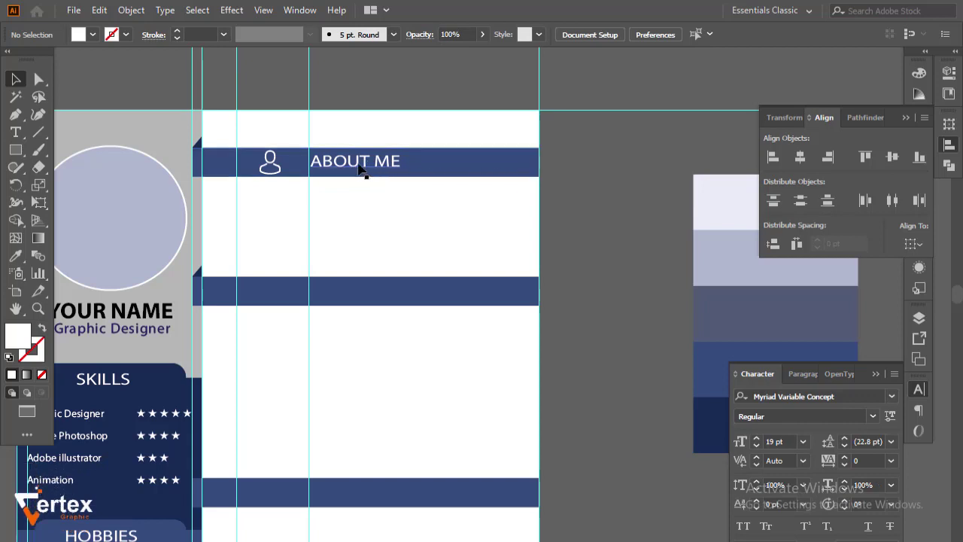
pyautogui.click(357, 172)
# Step: Alt-drag copies of the ABOUT ME heading onto the second, third and fourth blue bars
pyautogui.moveTo(357, 177); pyautogui.dragTo(361, 300)
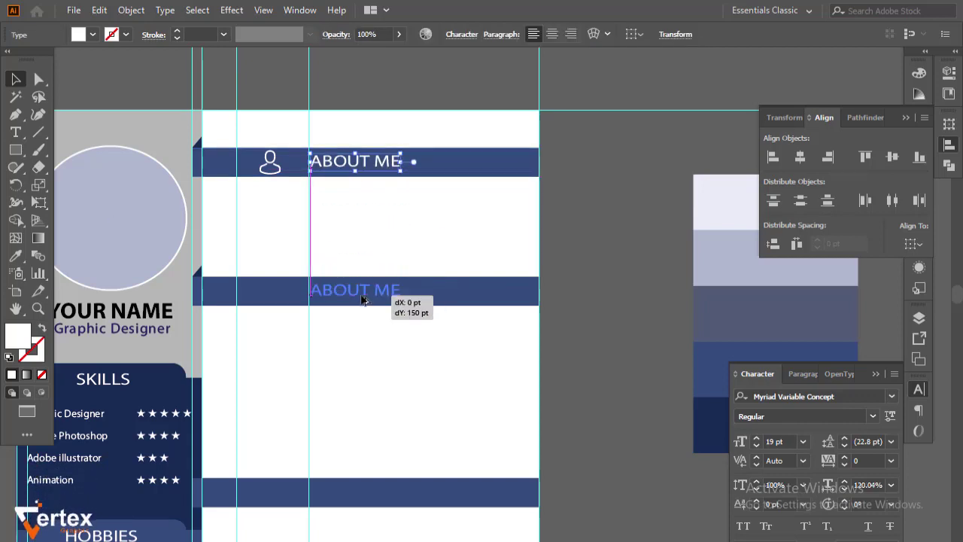
pyautogui.moveTo(361, 300); pyautogui.dragTo(361, 302)
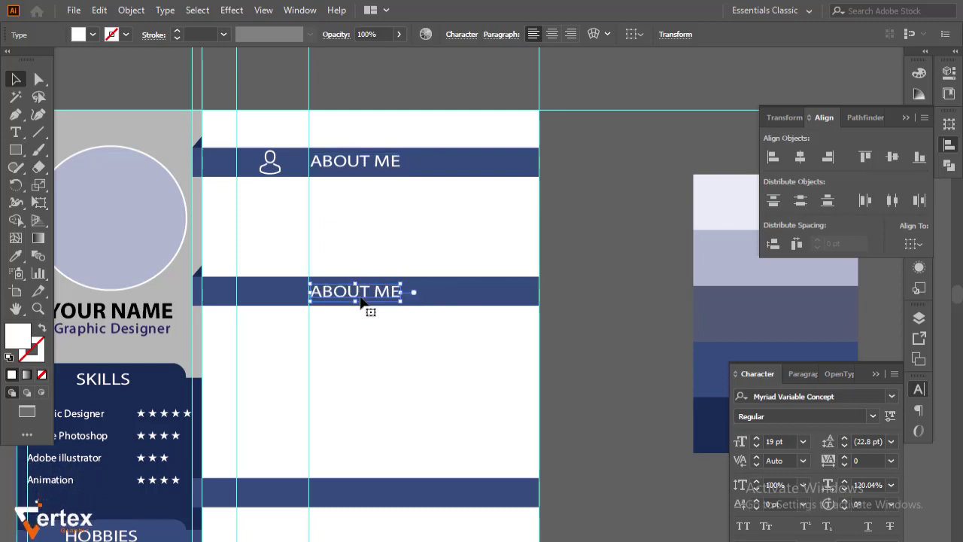
pyautogui.hotkey('ctrl', '-')
pyautogui.moveTo(415, 361); pyautogui.dragTo(326, 243)
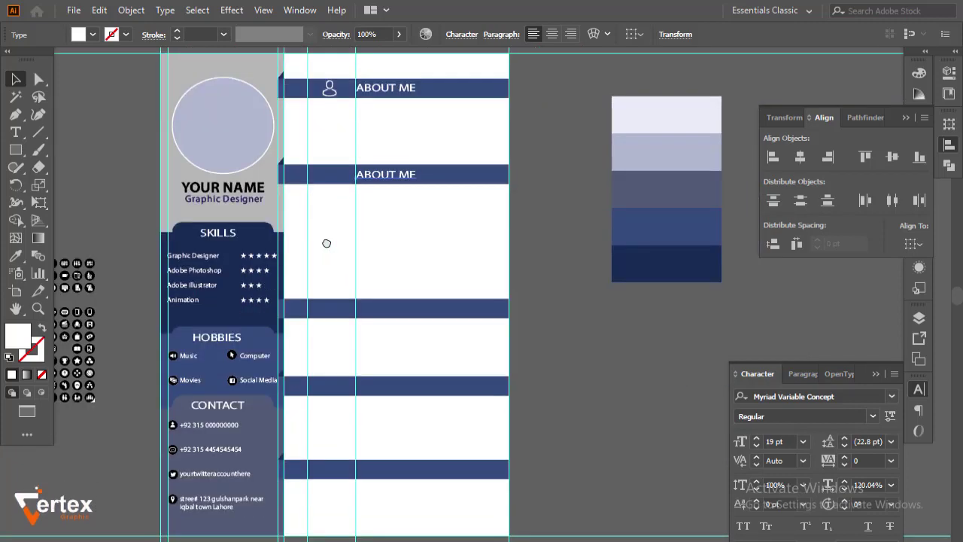
pyautogui.moveTo(377, 151); pyautogui.dragTo(379, 287)
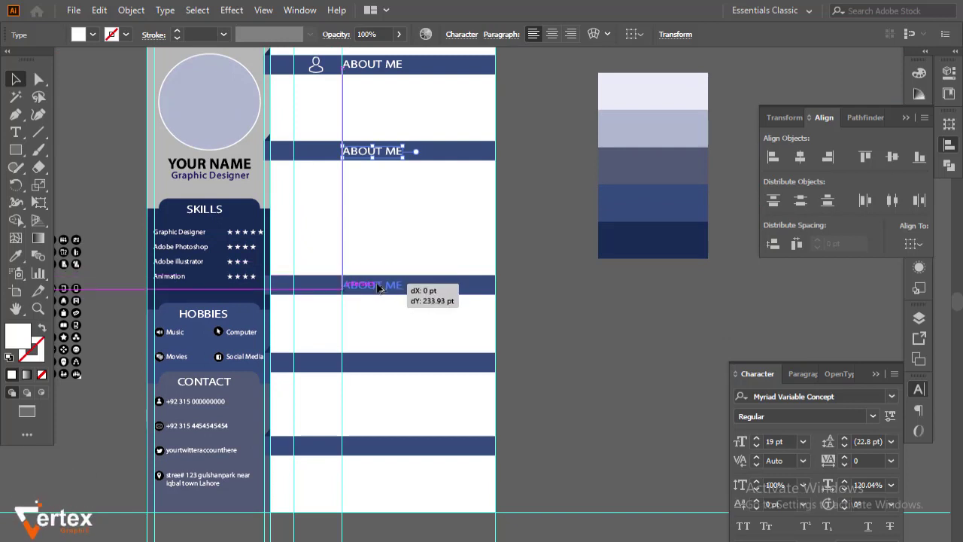
pyautogui.moveTo(387, 297)
pyautogui.mouseDown()
pyautogui.moveTo(370, 293)
pyautogui.moveTo(368, 377)
pyautogui.moveTo(368, 366)
pyautogui.mouseUp()
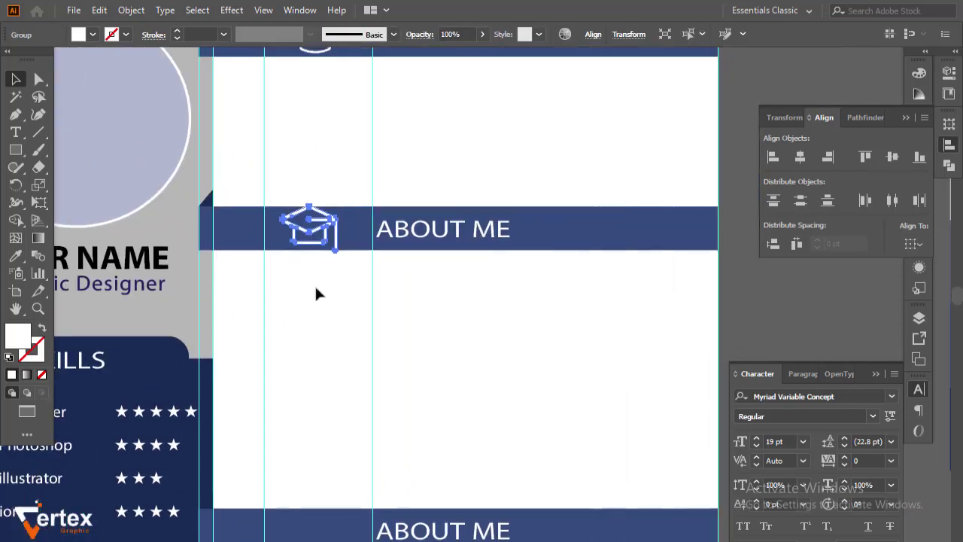
# Step: Scale the graduation-cap icon down and check it against the person icon's size
pyautogui.click(326, 248)
pyautogui.moveTo(339, 252); pyautogui.dragTo(340, 256)
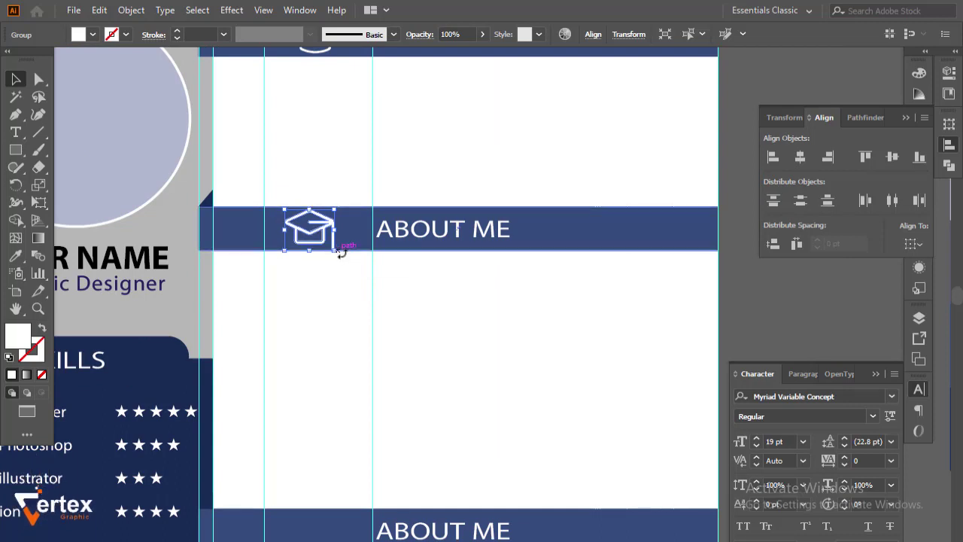
pyautogui.moveTo(337, 253); pyautogui.dragTo(328, 251)
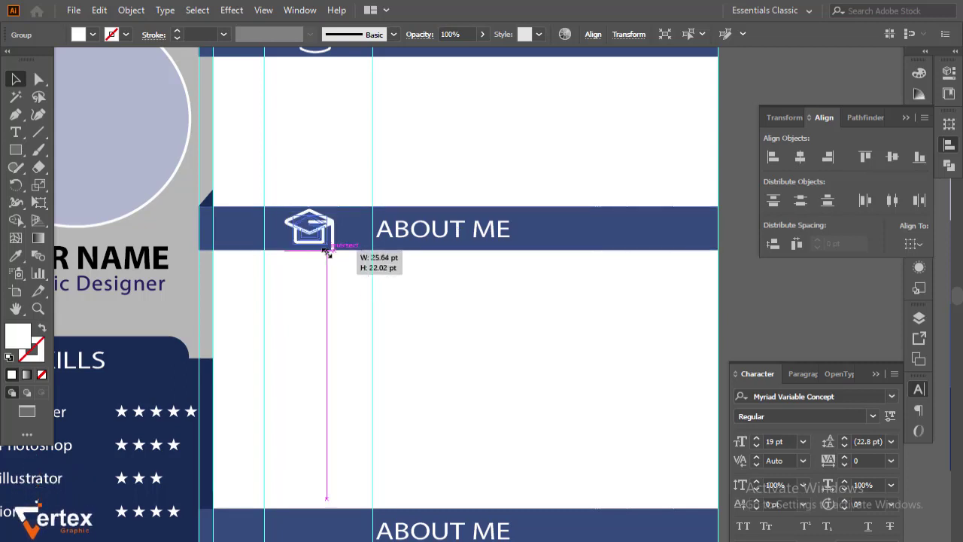
pyautogui.moveTo(328, 251); pyautogui.dragTo(328, 244)
pyautogui.click(523, 216)
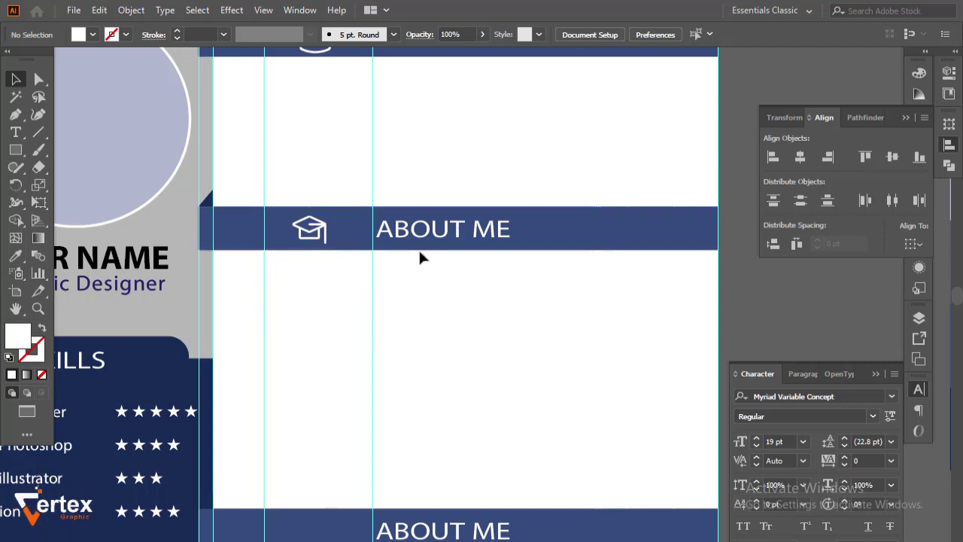
pyautogui.hotkey('ctrl', '-')
pyautogui.moveTo(445, 201); pyautogui.dragTo(334, 241)
pyautogui.click(327, 236)
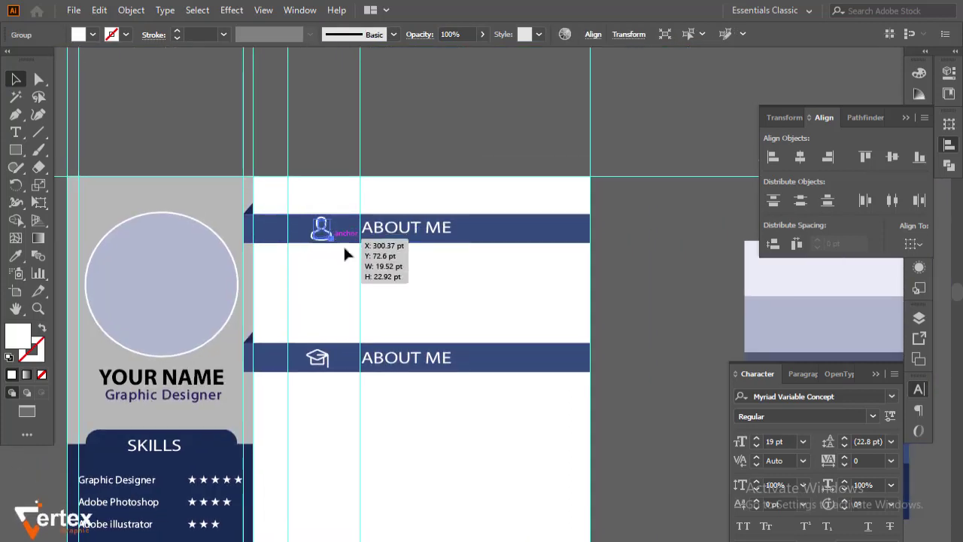
pyautogui.click(512, 337)
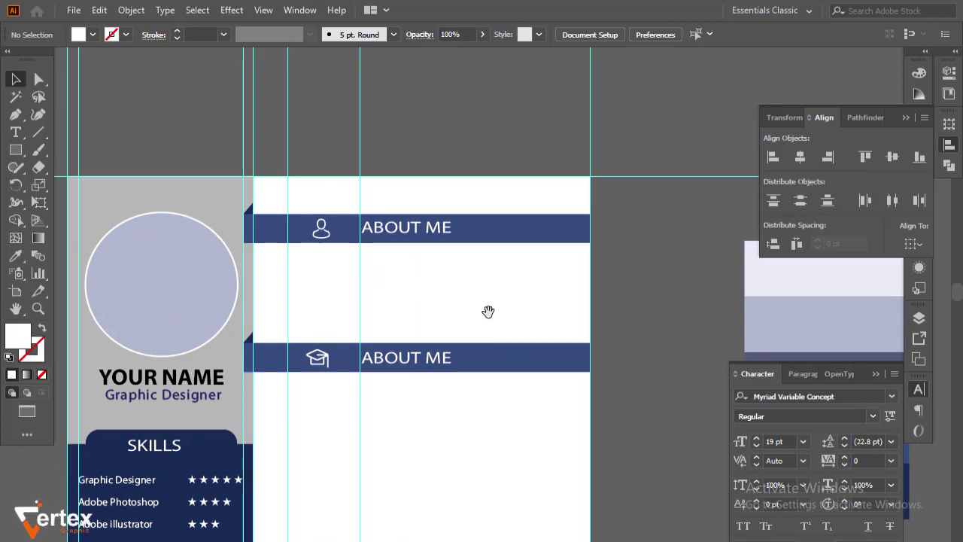
pyautogui.moveTo(489, 312); pyautogui.dragTo(417, 241)
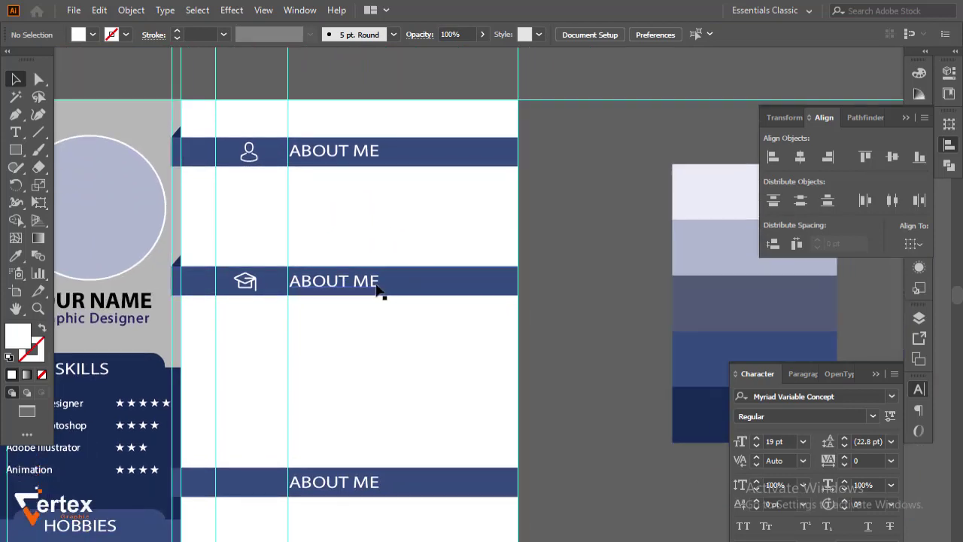
# Step: Replace the second bar's ABOUT ME text with PERSONAL INFO
pyautogui.click(380, 292)
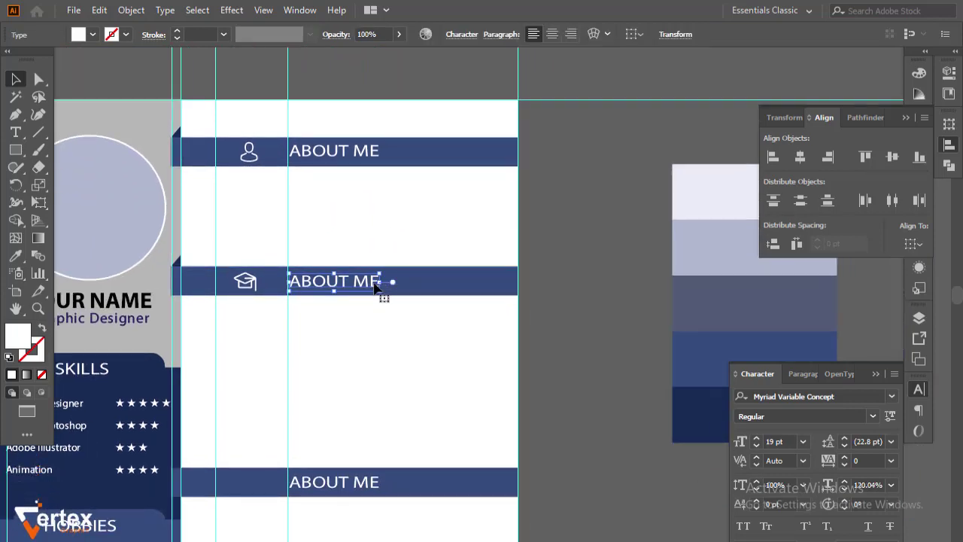
pyautogui.doubleClick(374, 287)
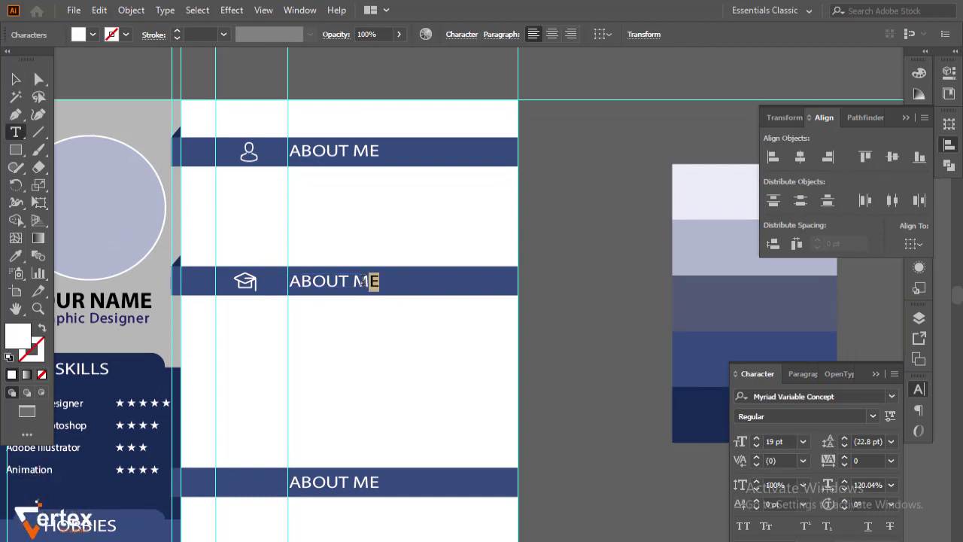
pyautogui.moveTo(322, 280); pyautogui.dragTo(296, 280)
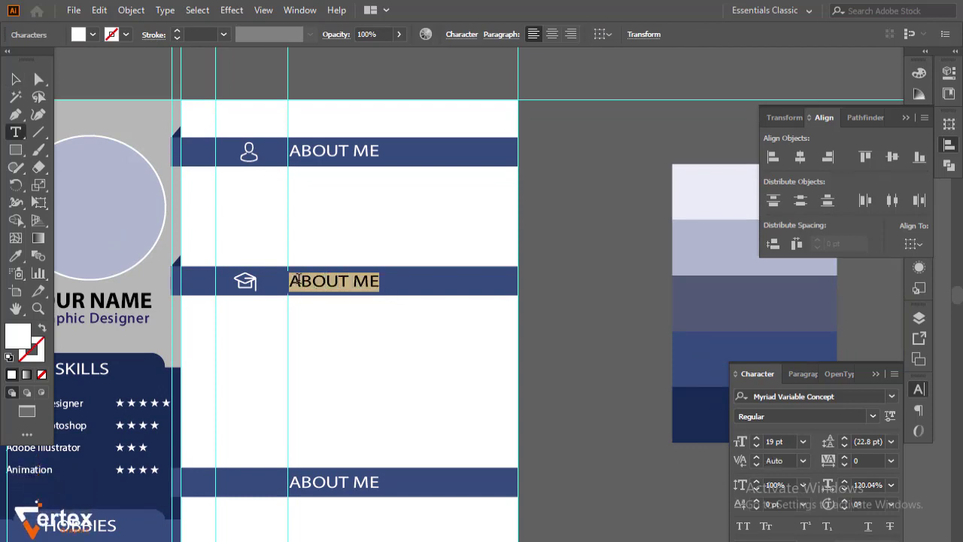
pyautogui.write('PERSONAL INF')
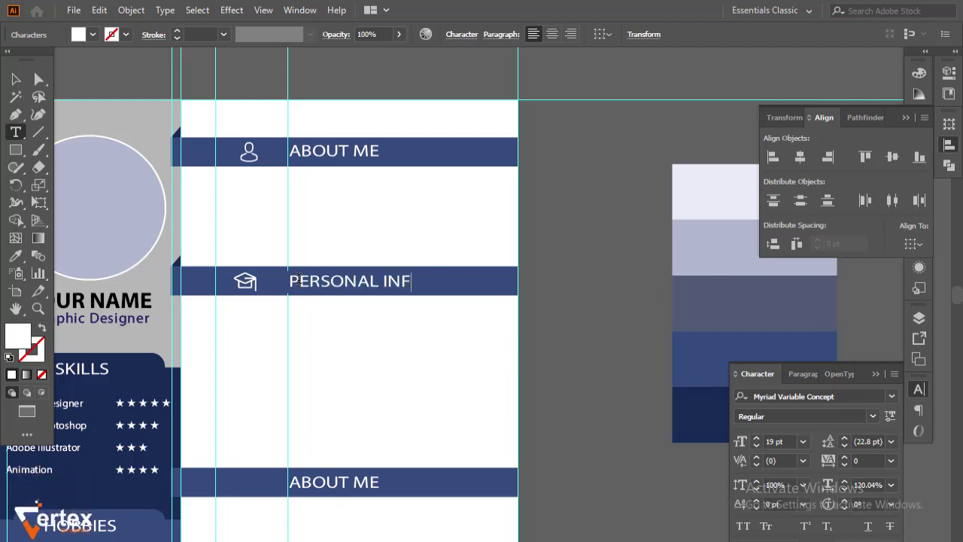
pyautogui.write('O')
pyautogui.click(16, 79)
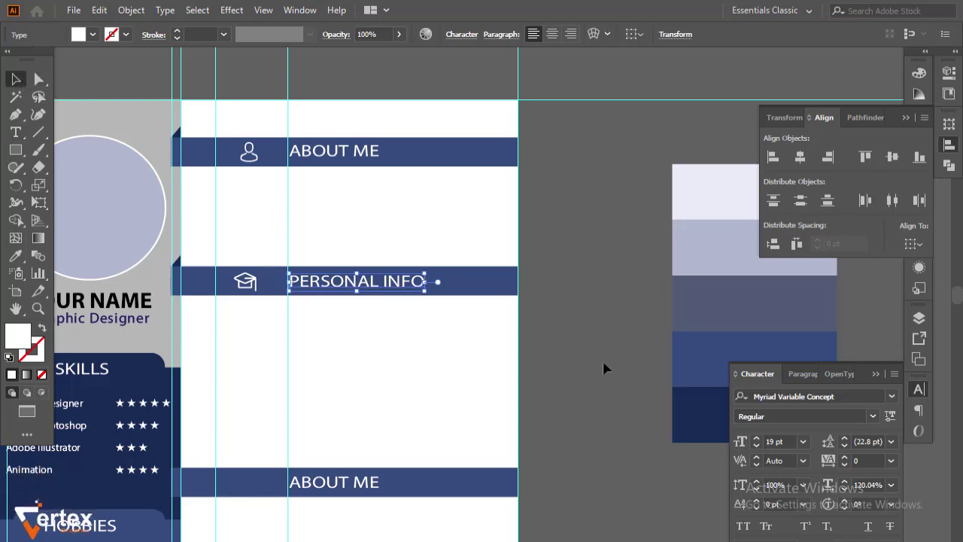
pyautogui.click(348, 309)
pyautogui.scroll(-3, 348, 309)
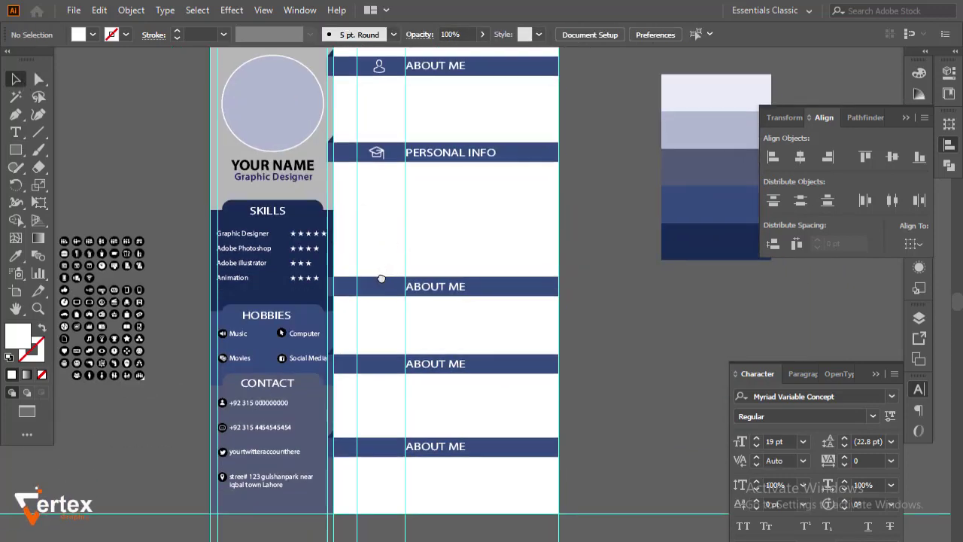
# Step: Delete the stray Lorem ipsum placeholder text block
pyautogui.moveTo(358, 283); pyautogui.dragTo(334, 267)
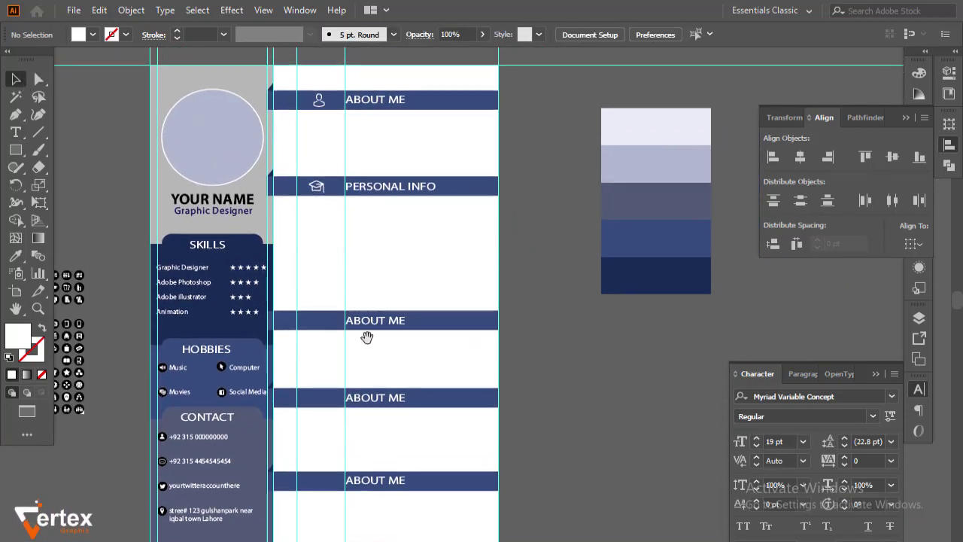
pyautogui.click(403, 329)
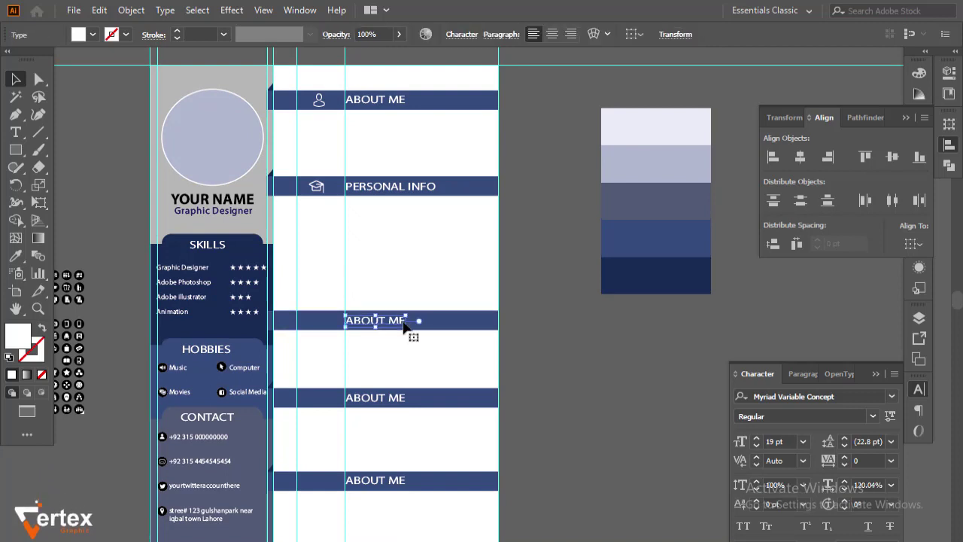
pyautogui.doubleClick(403, 321)
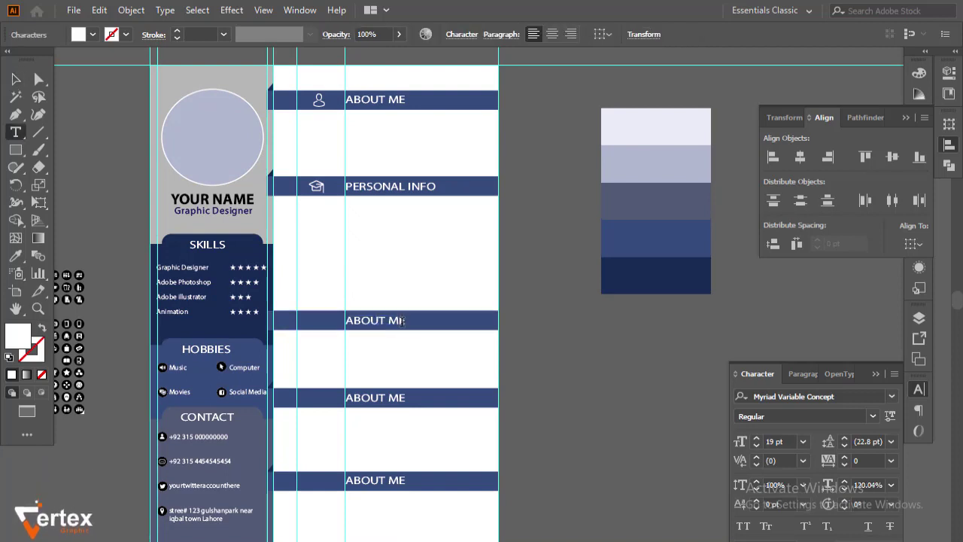
pyautogui.click(407, 322)
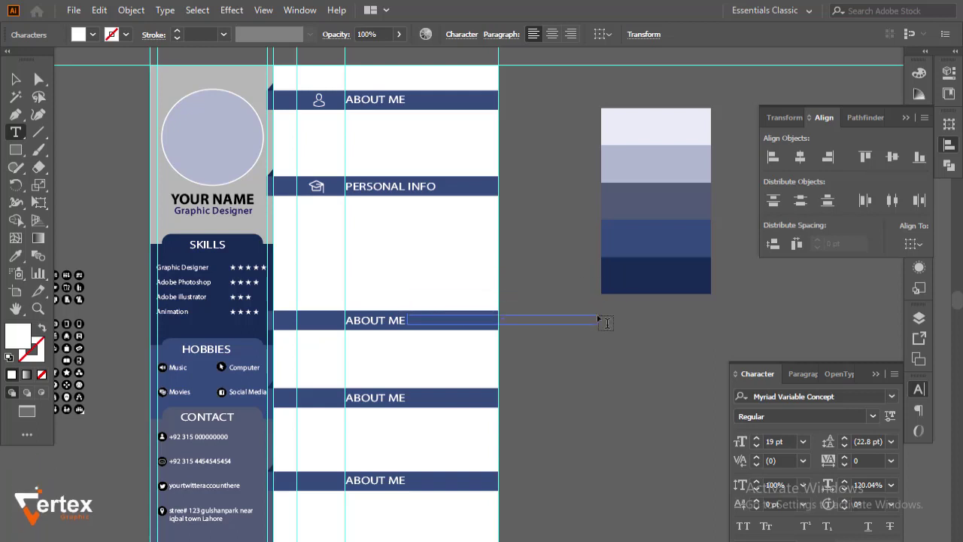
pyautogui.click(15, 79)
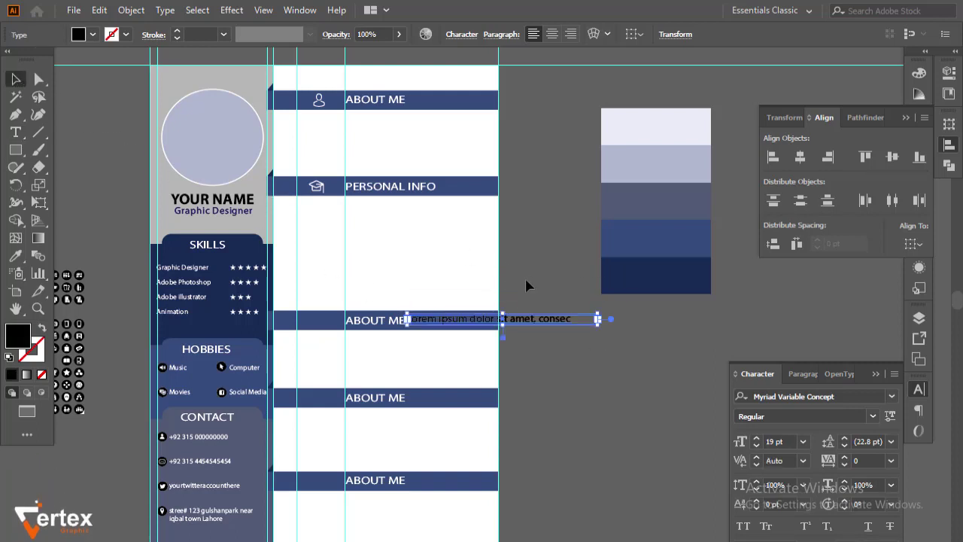
pyautogui.press('Delete')
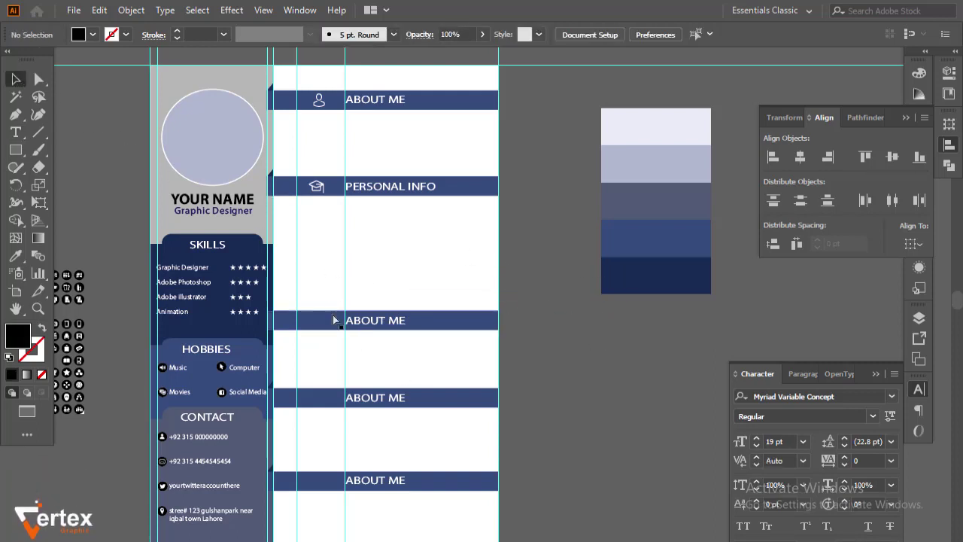
pyautogui.scroll(5, 533, 383)
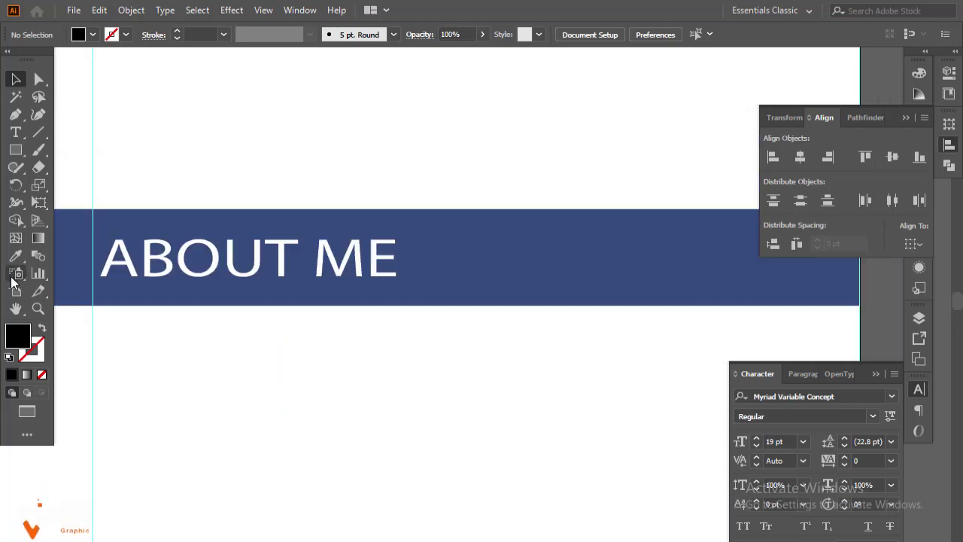
# Step: Retype the third bar's ABOUT ME heading as EDUCATION
pyautogui.click(16, 132)
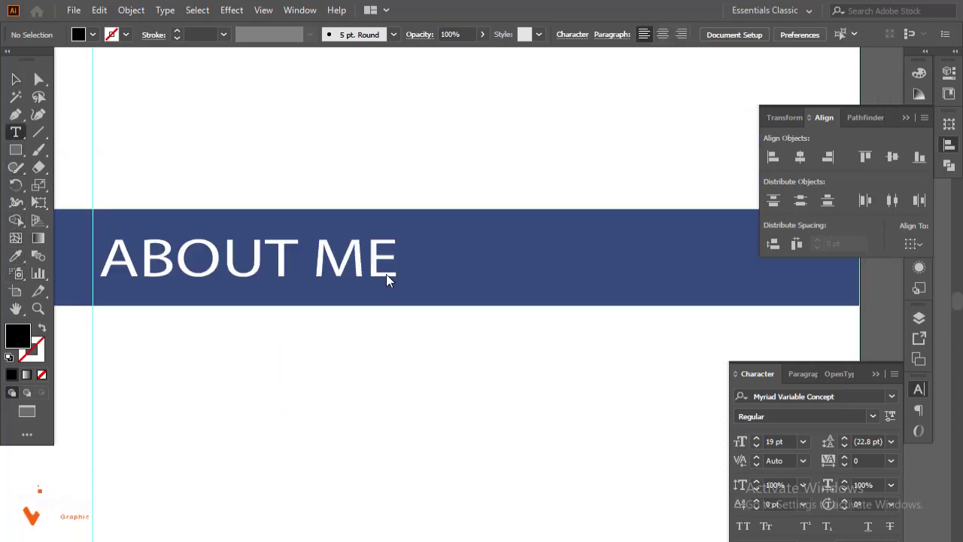
pyautogui.moveTo(367, 263); pyautogui.dragTo(112, 265)
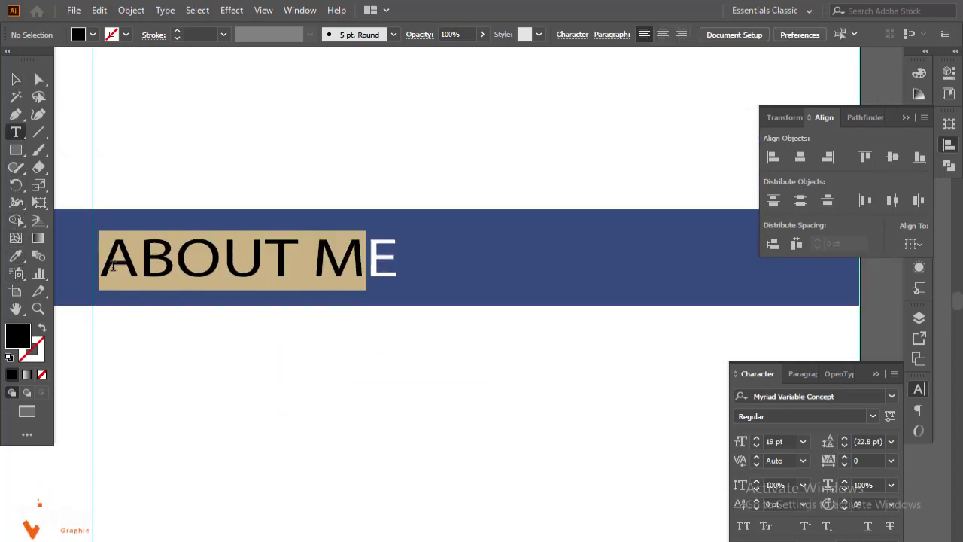
pyautogui.write('EE')
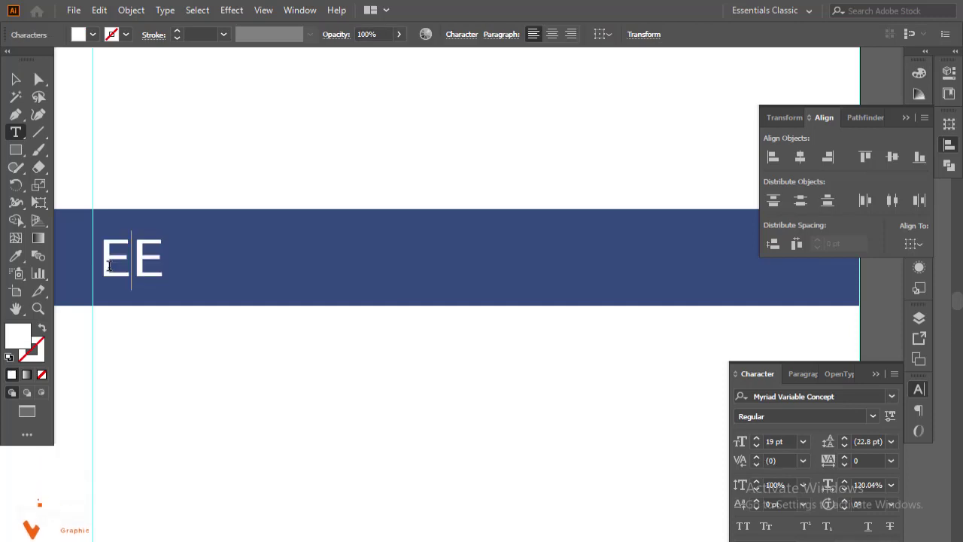
pyautogui.write('DII')
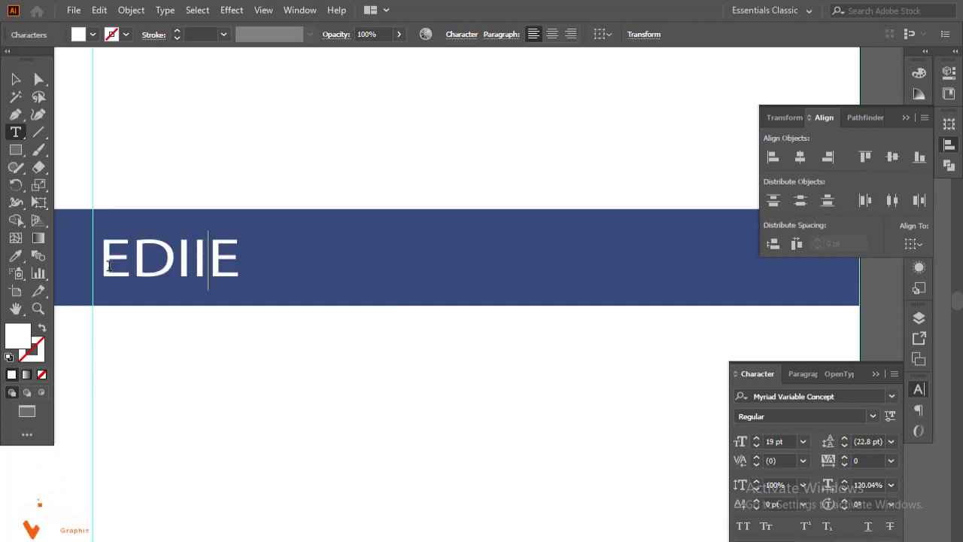
pyautogui.press('BackSpace')
pyautogui.press('BackSpace')
pyautogui.write('IC')
pyautogui.press('BackSpace')
pyautogui.press('BackSpace')
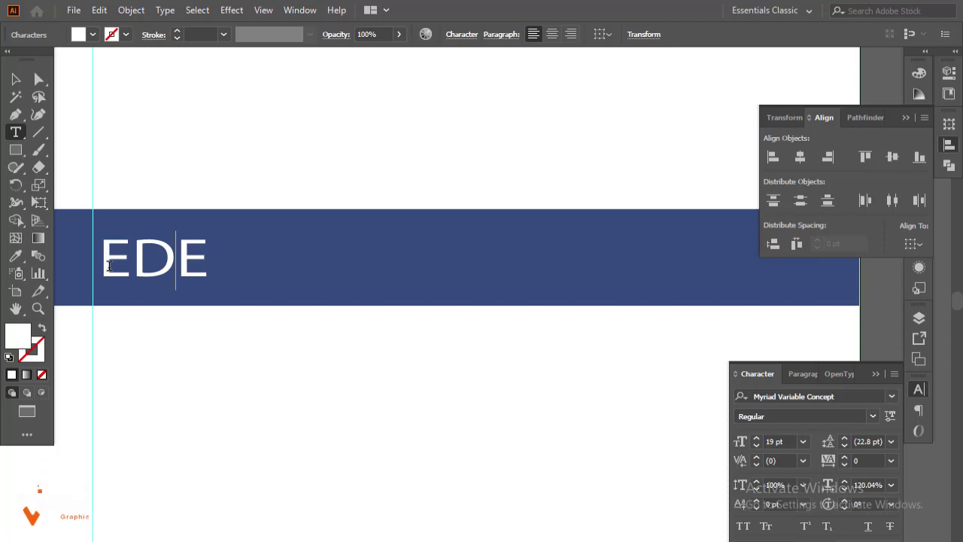
pyautogui.write('UCAT')
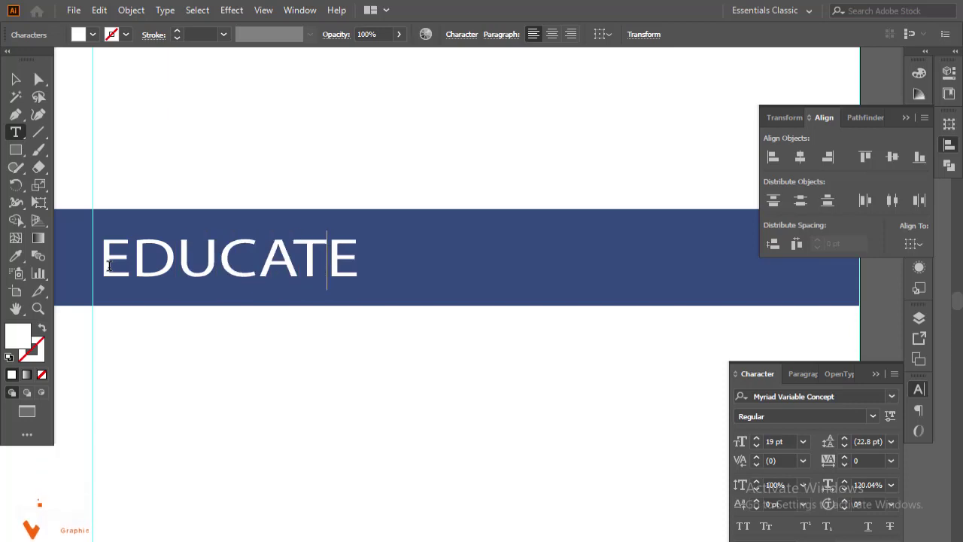
pyautogui.write('ION')
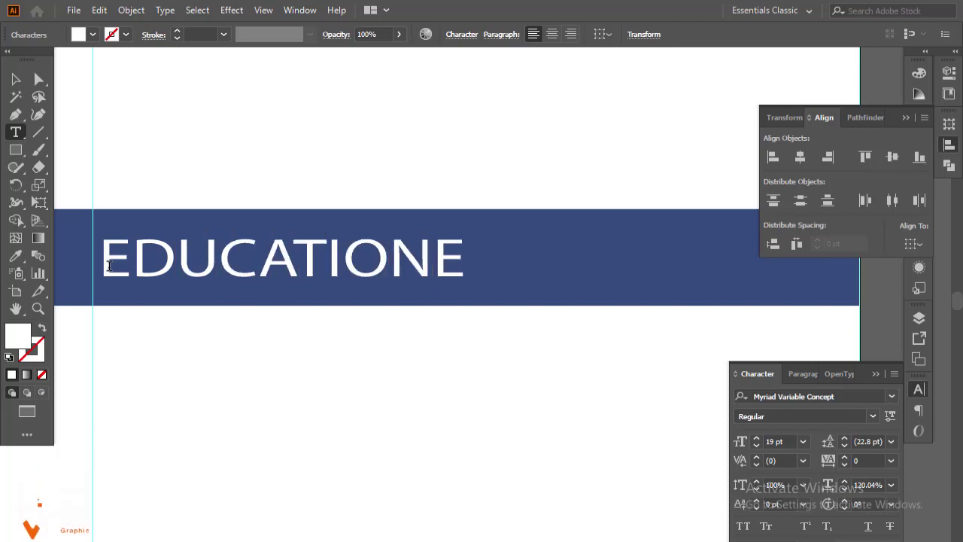
pyautogui.press('BackSpace')
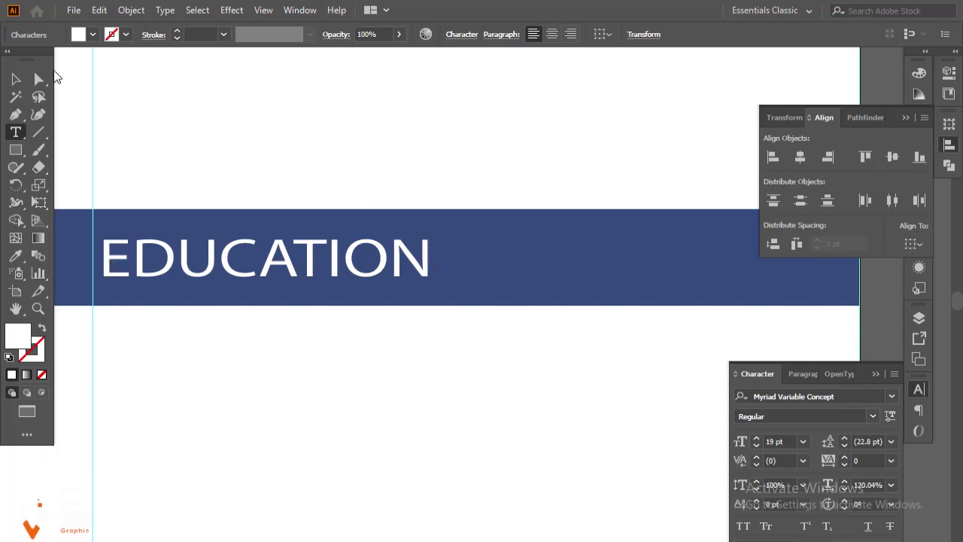
pyautogui.click(16, 79)
pyautogui.click(354, 377)
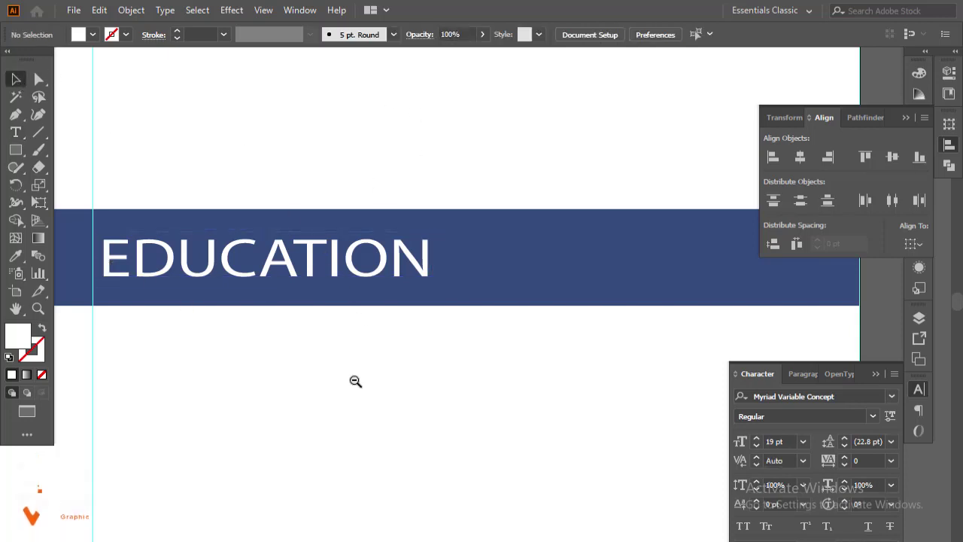
pyautogui.hotkey('ctrl', '-')
# Step: Retitle the next ABOUT ME banner as EXPERIENCE
pyautogui.moveTo(449, 384); pyautogui.dragTo(366, 302)
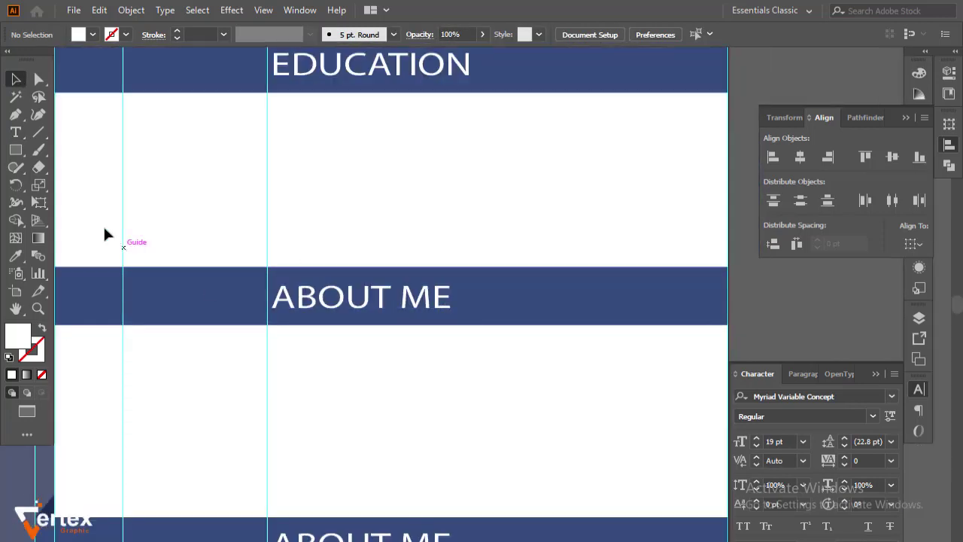
pyautogui.click(15, 132)
pyautogui.moveTo(450, 300); pyautogui.dragTo(280, 316)
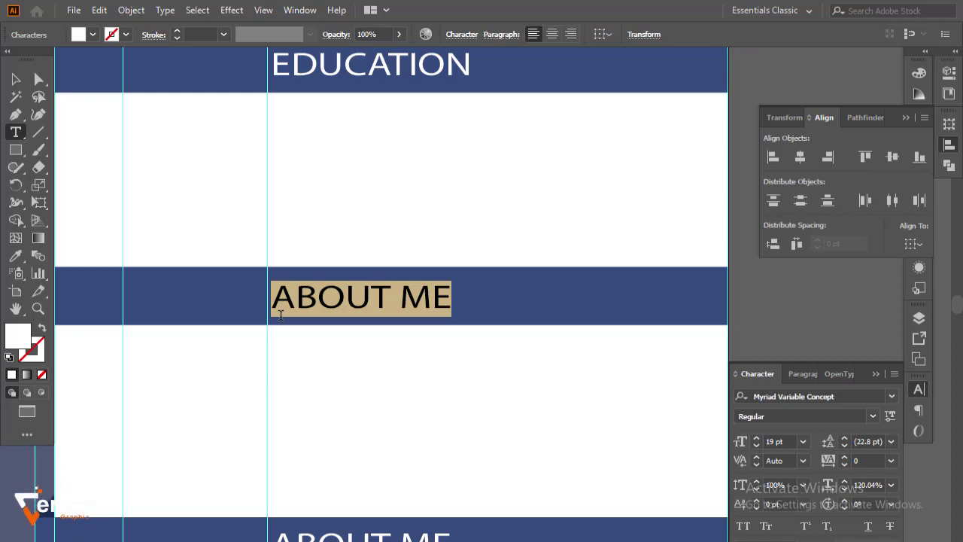
pyautogui.write('EXPERI')
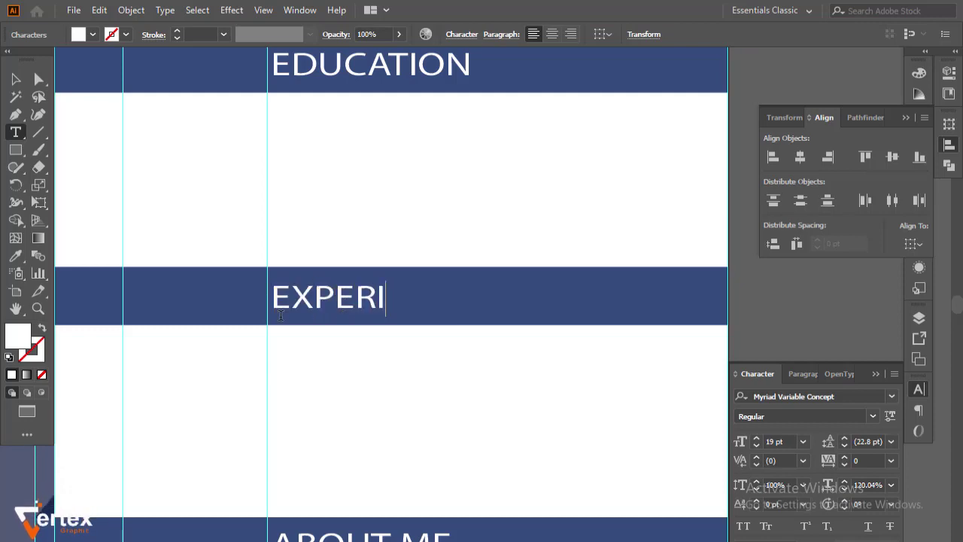
pyautogui.write('ENCE')
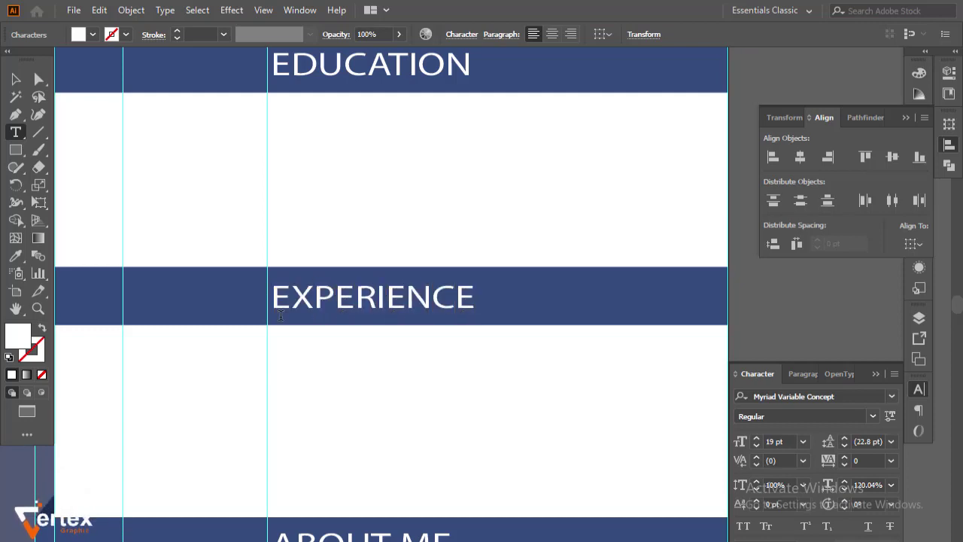
pyautogui.click(15, 78)
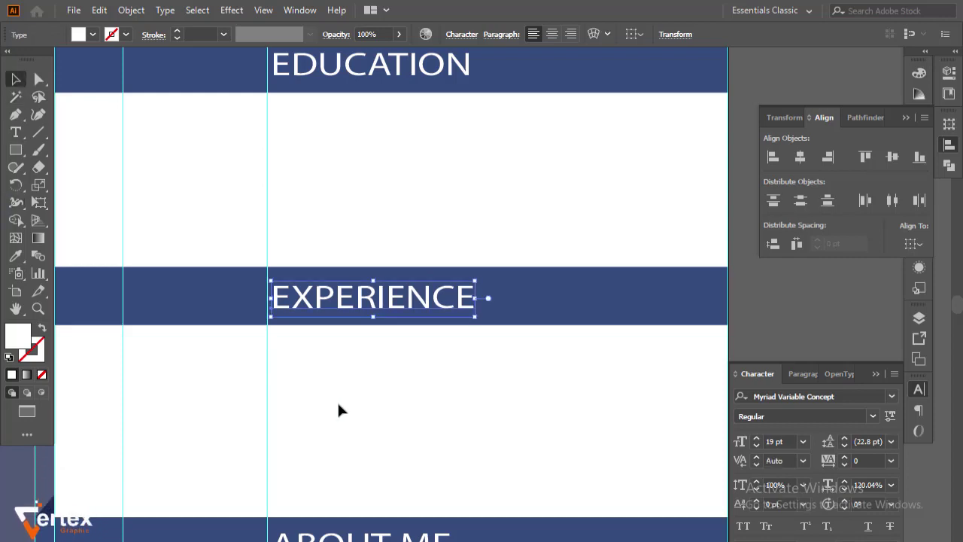
pyautogui.click(354, 414)
# Step: Retitle the lower ABOUT ME banner as LANGUAGE, then zoom out
pyautogui.scroll(-5, 440, 438)
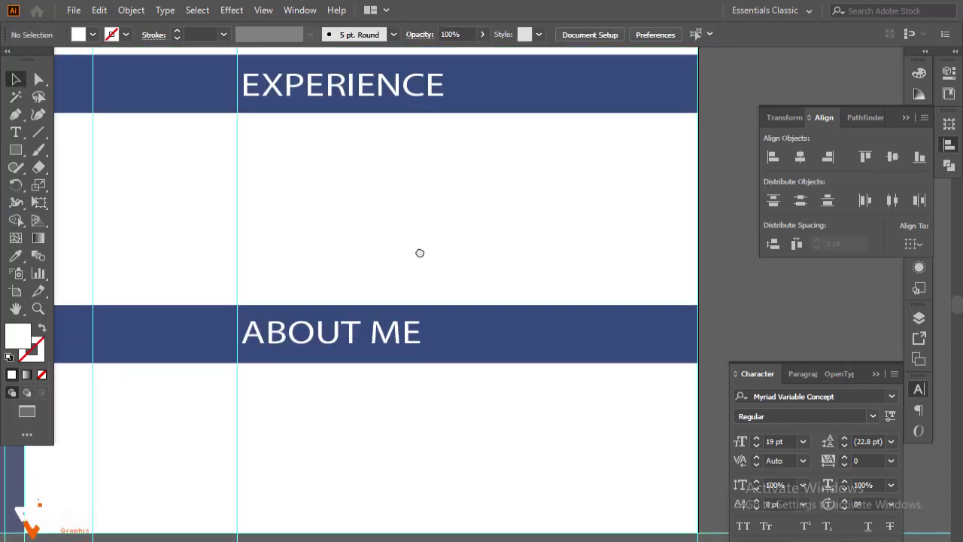
pyautogui.click(15, 132)
pyautogui.moveTo(419, 336); pyautogui.dragTo(249, 329)
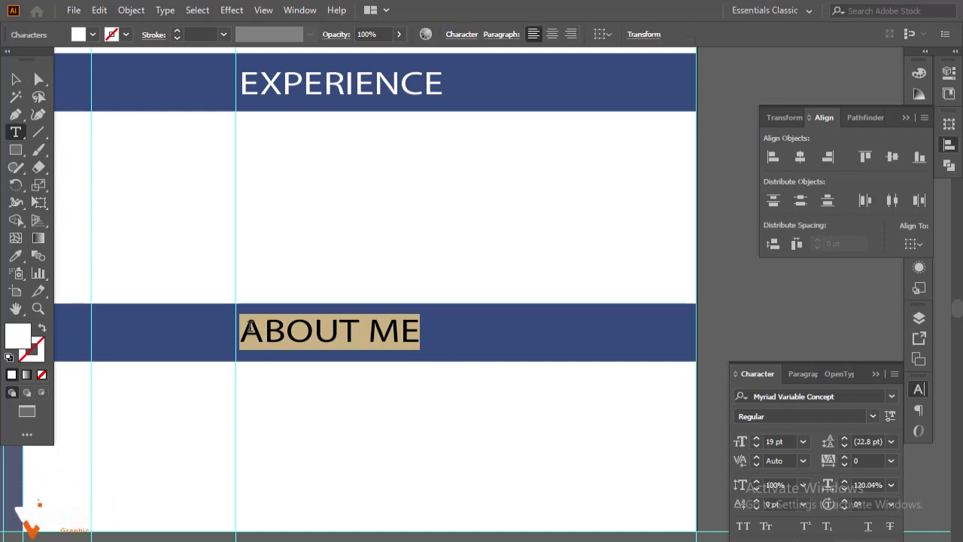
pyautogui.write('LANGU')
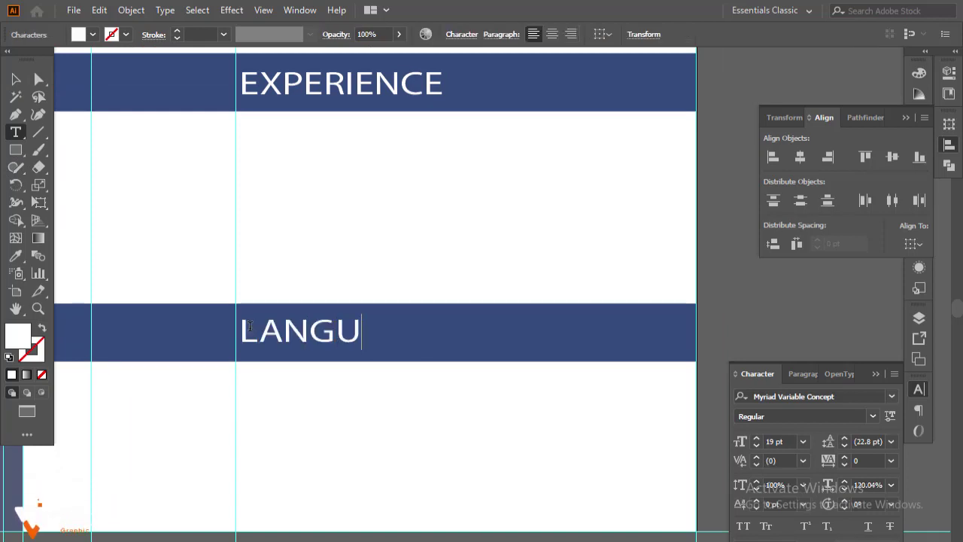
pyautogui.write('AGE')
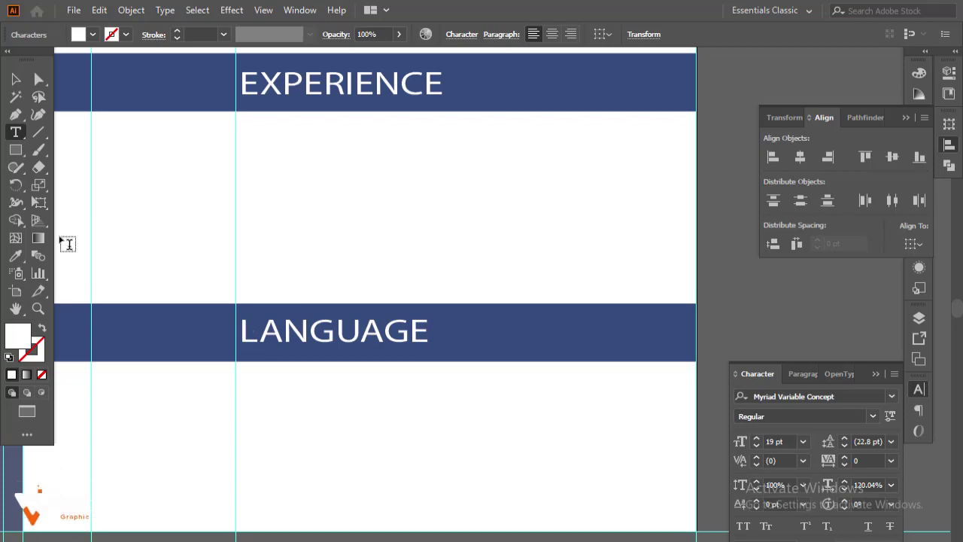
pyautogui.click(16, 79)
pyautogui.click(476, 417)
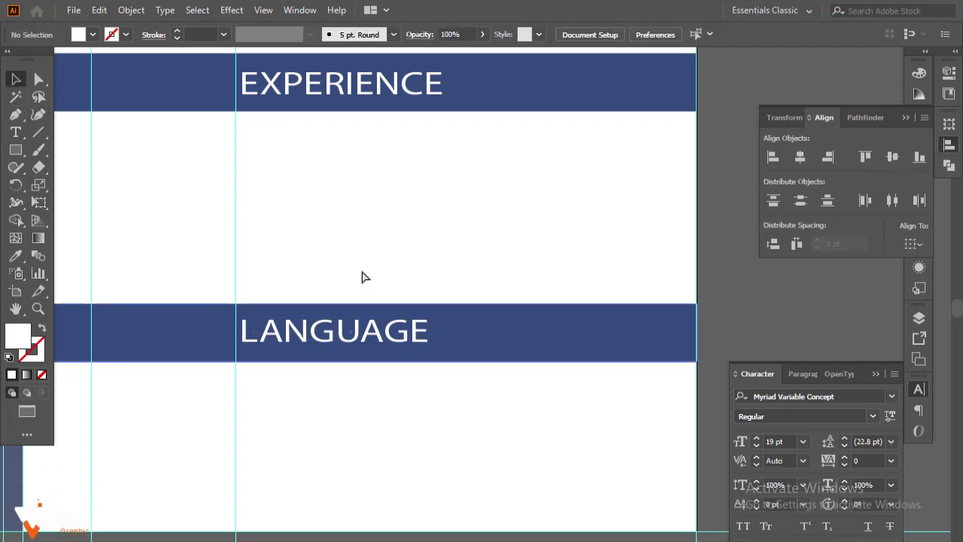
pyautogui.hotkey('ctrl', '-')
pyautogui.hotkey('ctrl', '-')
# Step: Draw an area text box under ABOUT ME filled with placeholder text
pyautogui.moveTo(479, 217); pyautogui.dragTo(402, 402)
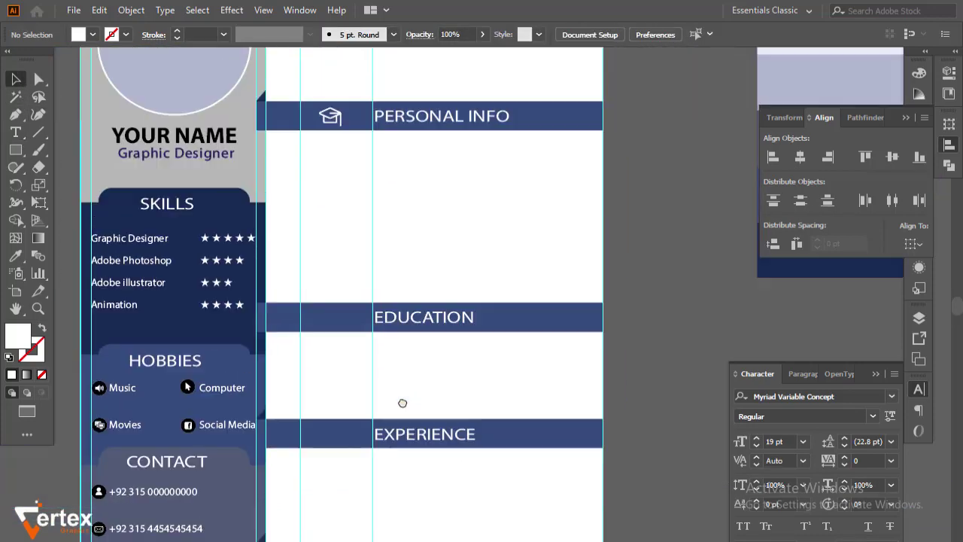
pyautogui.scroll(3, 390, 366)
pyautogui.scroll(2, 402, 351)
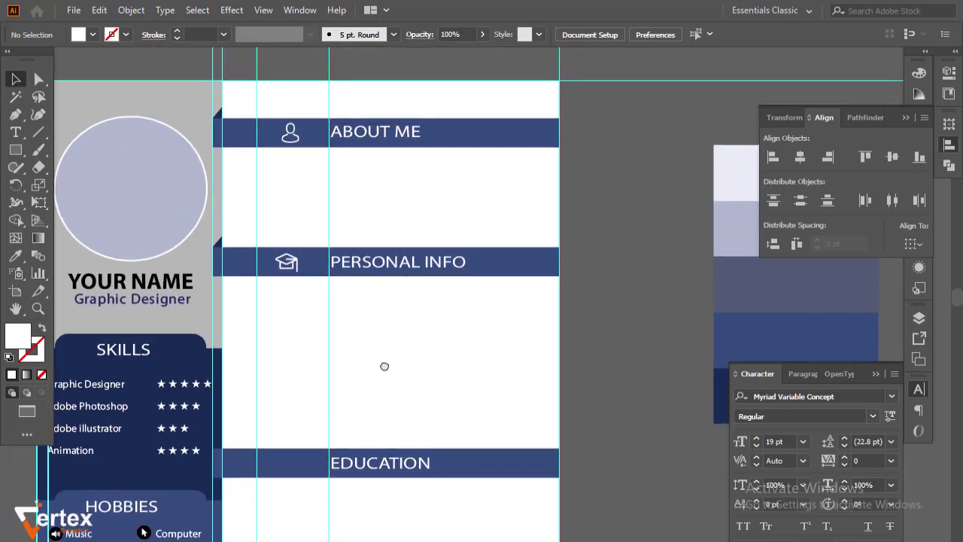
pyautogui.click(15, 132)
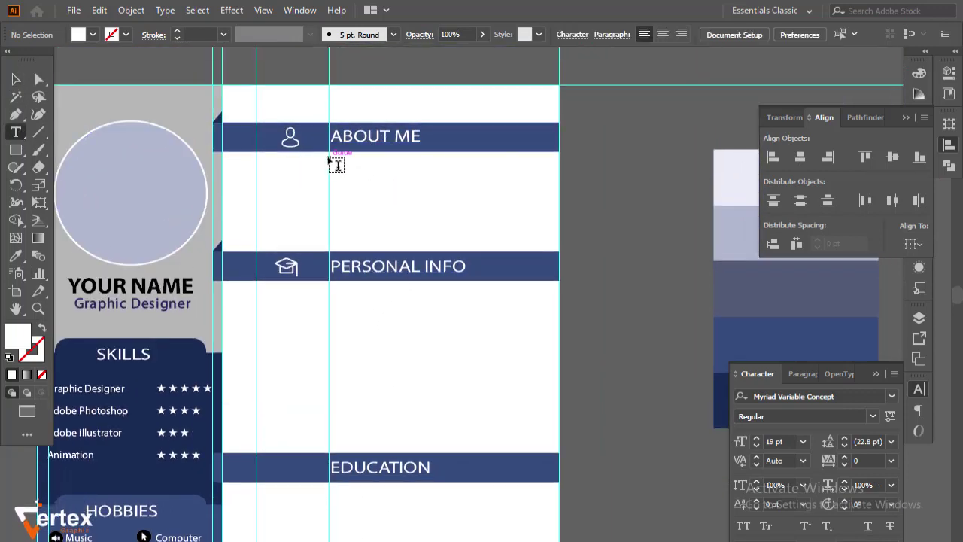
pyautogui.moveTo(329, 159)
pyautogui.mouseDown()
pyautogui.moveTo(530, 249)
pyautogui.moveTo(539, 240)
pyautogui.mouseUp()
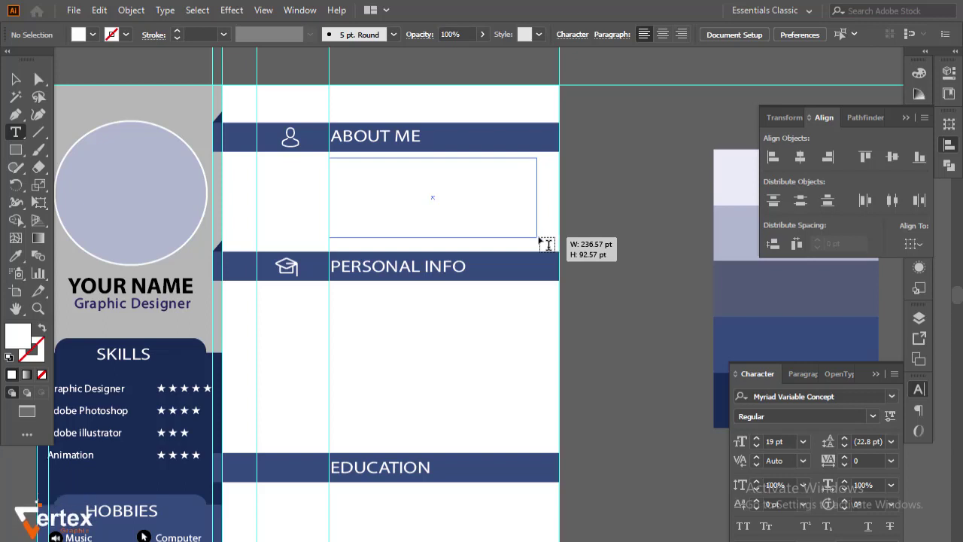
pyautogui.moveTo(539, 239); pyautogui.dragTo(542, 241)
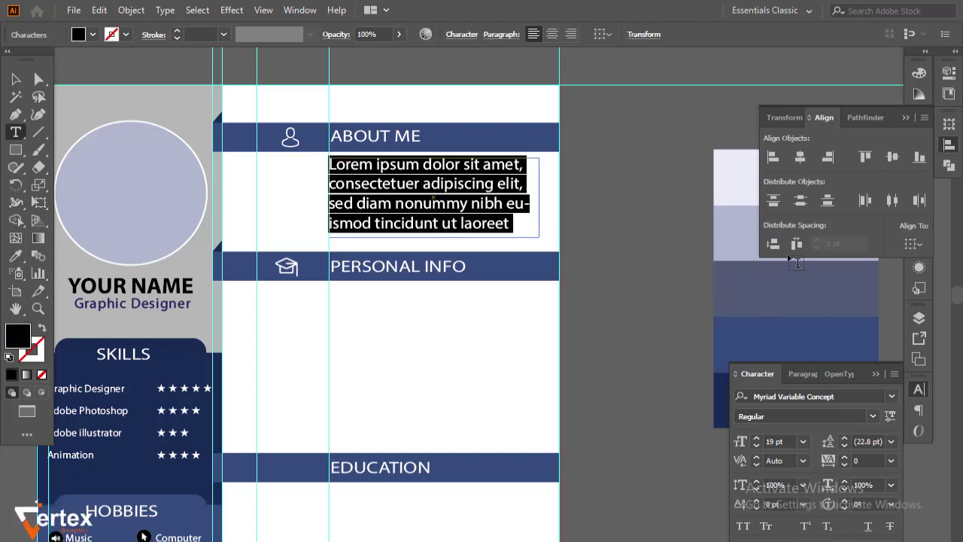
# Step: Shrink the placeholder paragraph to 11 pt and fill the box with more placeholder text
pyautogui.click(756, 446)
pyautogui.click(757, 446)
pyautogui.click(756, 446)
pyautogui.click(757, 446)
pyautogui.click(756, 446)
pyautogui.click(756, 445)
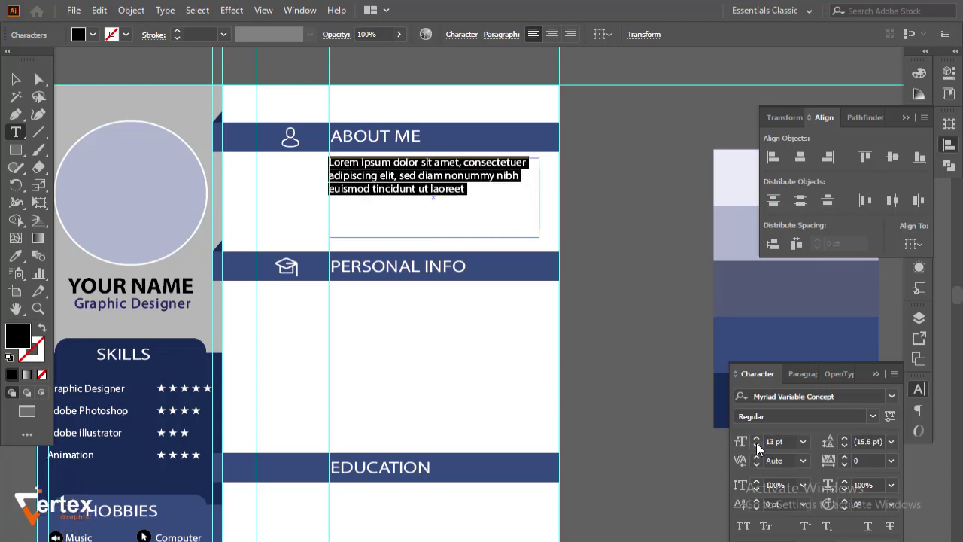
pyautogui.click(756, 444)
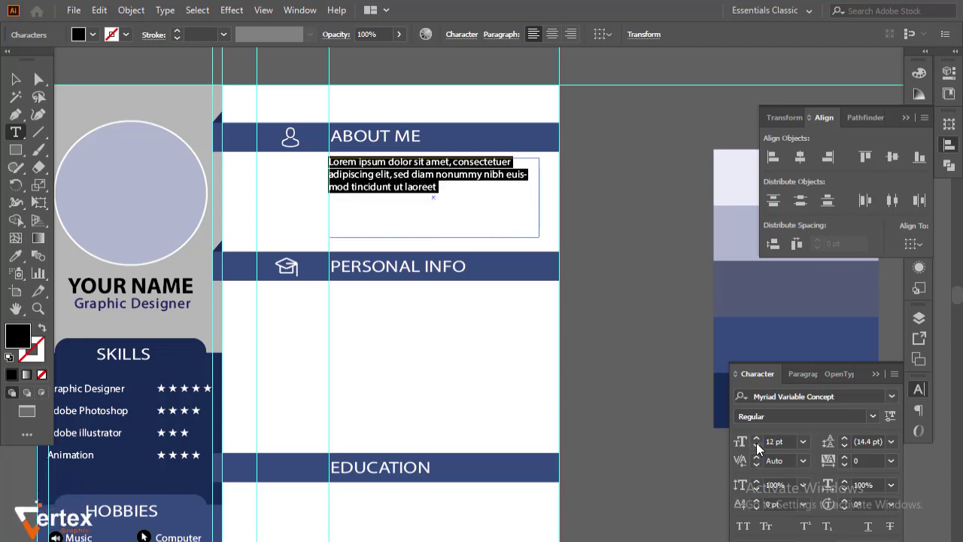
pyautogui.click(757, 446)
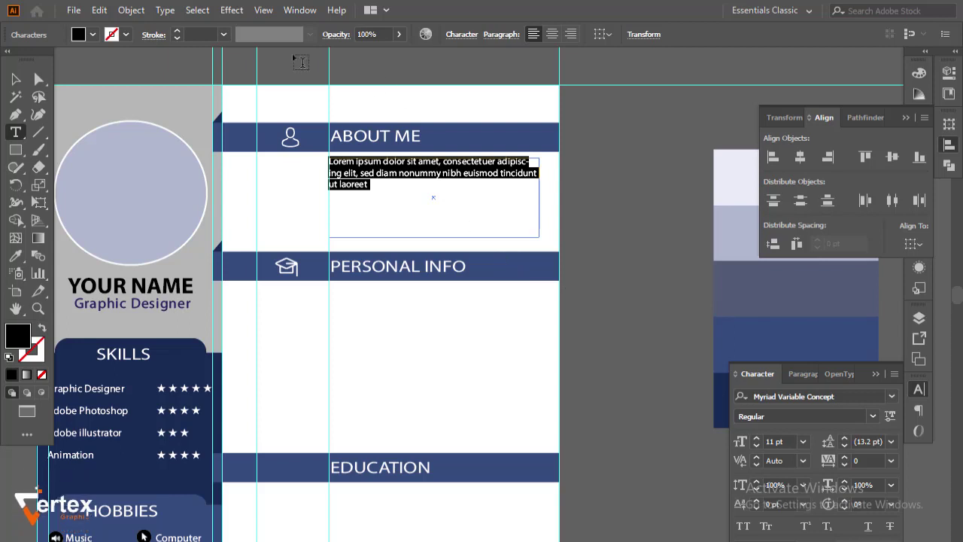
pyautogui.click(162, 11)
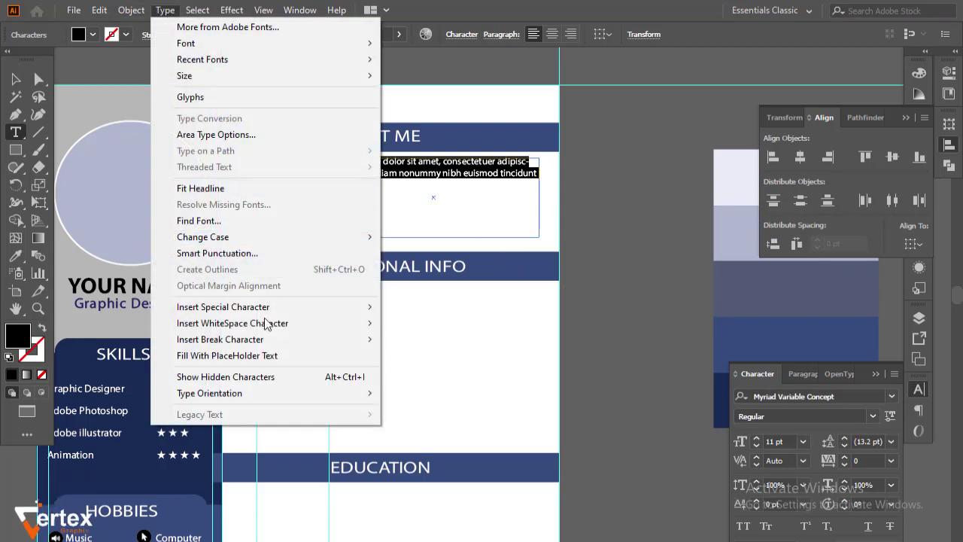
pyautogui.click(268, 356)
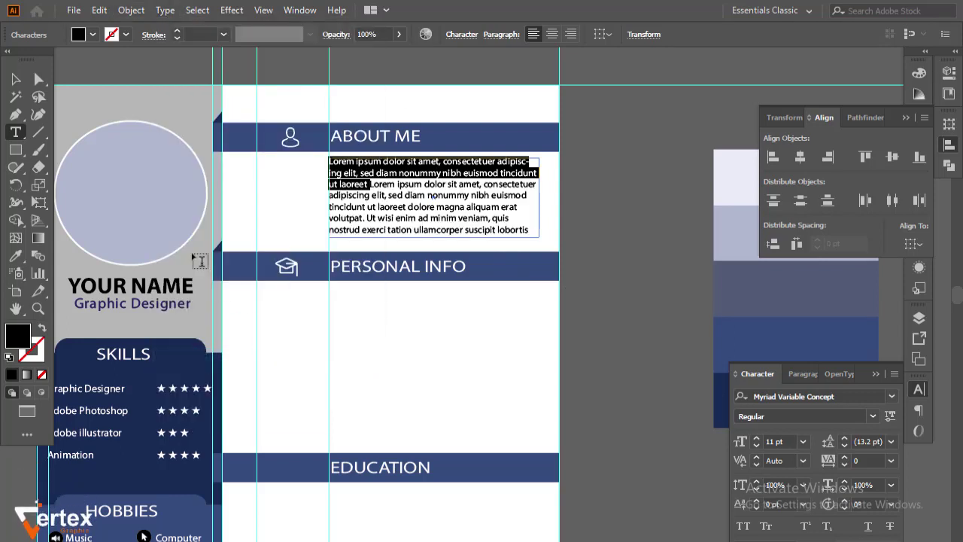
pyautogui.click(16, 79)
pyautogui.click(568, 262)
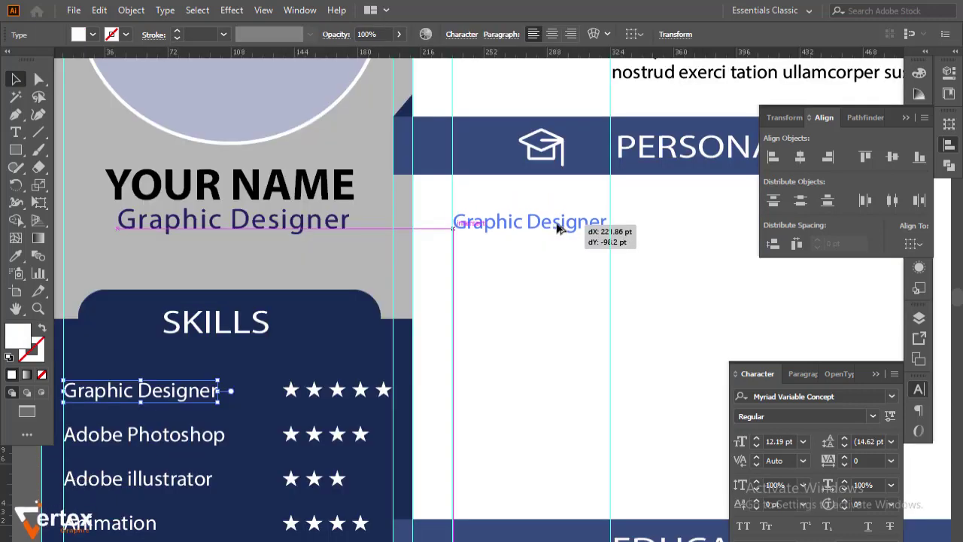
# Step: Copy the skill text under PERSONAL INFO, bring it to front, and make it black
pyautogui.moveTo(559, 229); pyautogui.dragTo(559, 229)
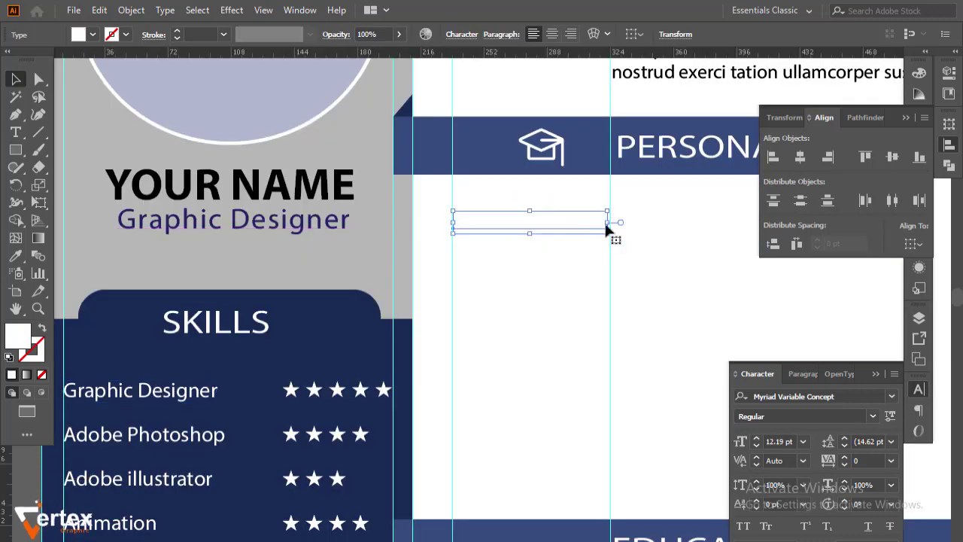
pyautogui.rightClick(602, 223)
pyautogui.click(531, 454)
pyautogui.click(92, 33)
pyautogui.click(41, 59)
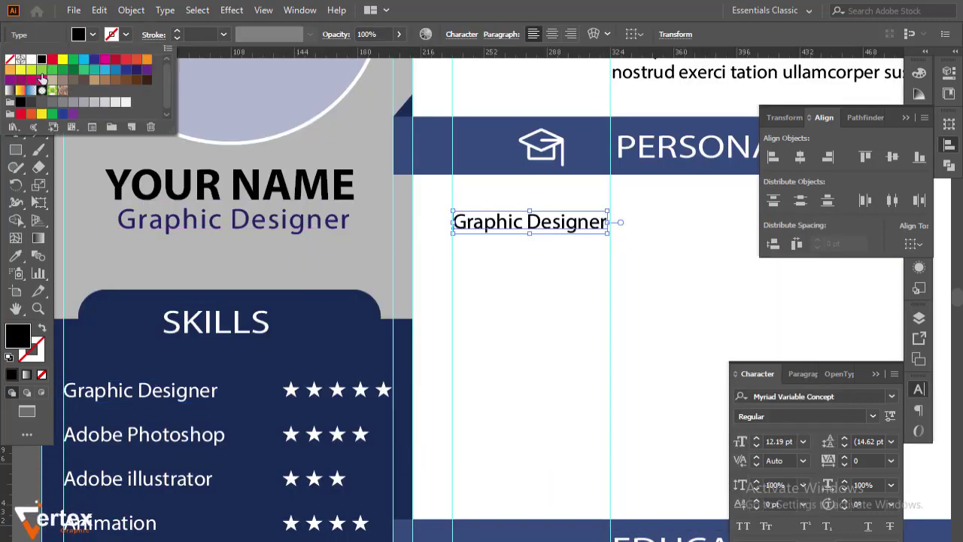
pyautogui.click(606, 234)
# Step: Retype the copied text as the label Father's Name
pyautogui.doubleClick(604, 225)
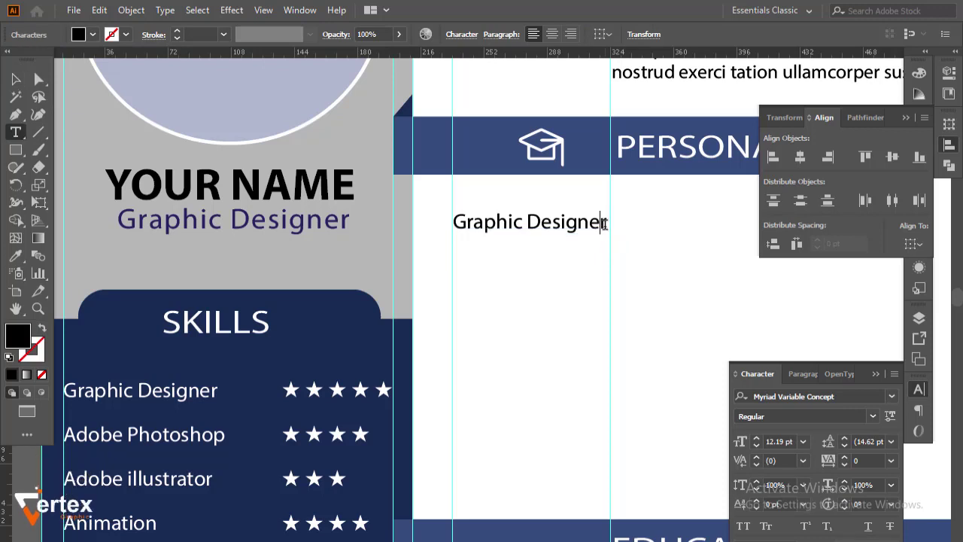
pyautogui.moveTo(606, 225); pyautogui.dragTo(455, 226)
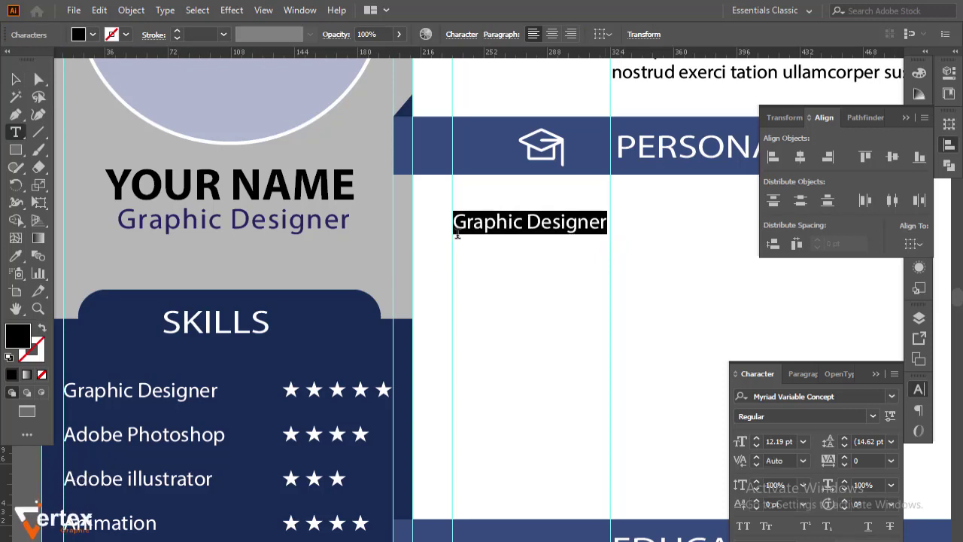
pyautogui.write('DATE')
pyautogui.press('BackSpace')
pyautogui.press('BackSpace')
pyautogui.press('BackSpace')
pyautogui.write('at')
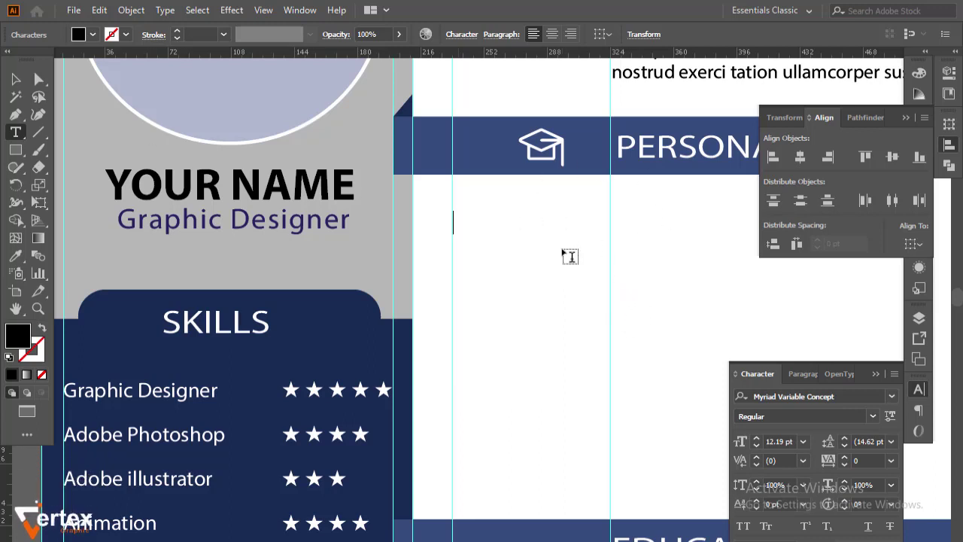
pyautogui.write('Father;')
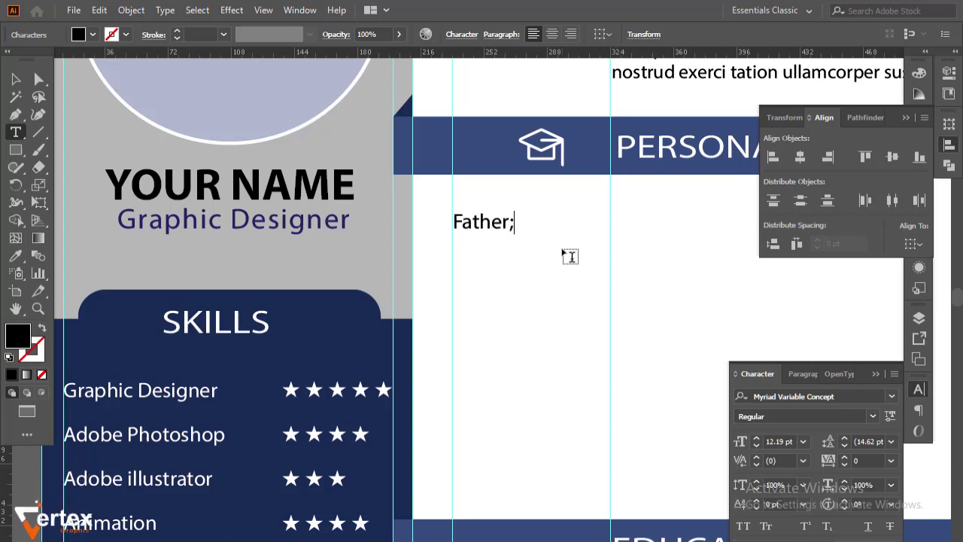
pyautogui.press('BackSpace')
pyautogui.write("'s Name")
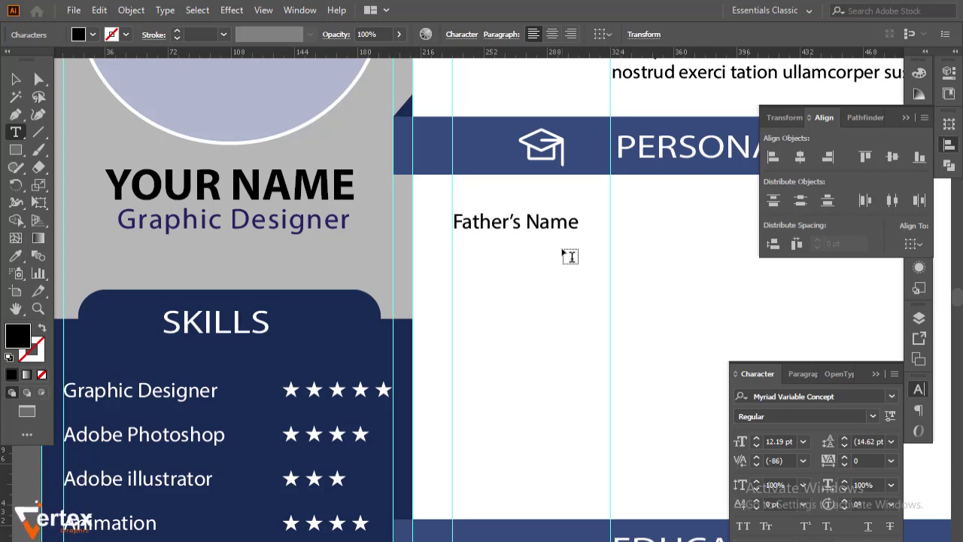
pyautogui.press('Escape')
# Step: Duplicate the label into the value column and retype it as Name Here
pyautogui.moveTo(631, 288); pyautogui.dragTo(372, 320)
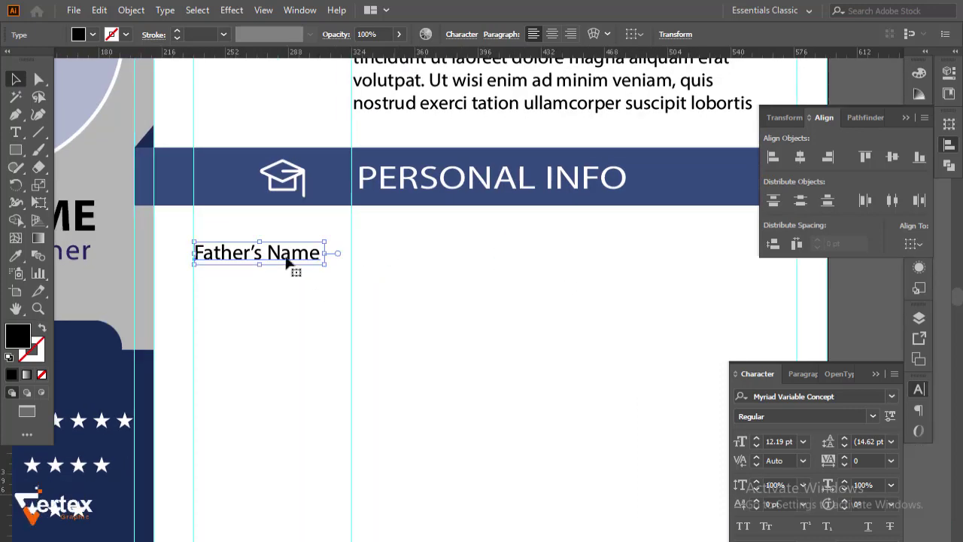
pyautogui.moveTo(324, 256)
pyautogui.mouseDown()
pyautogui.moveTo(483, 264)
pyautogui.moveTo(355, 258)
pyautogui.mouseUp()
pyautogui.doubleClick(479, 258)
pyautogui.write('nam')
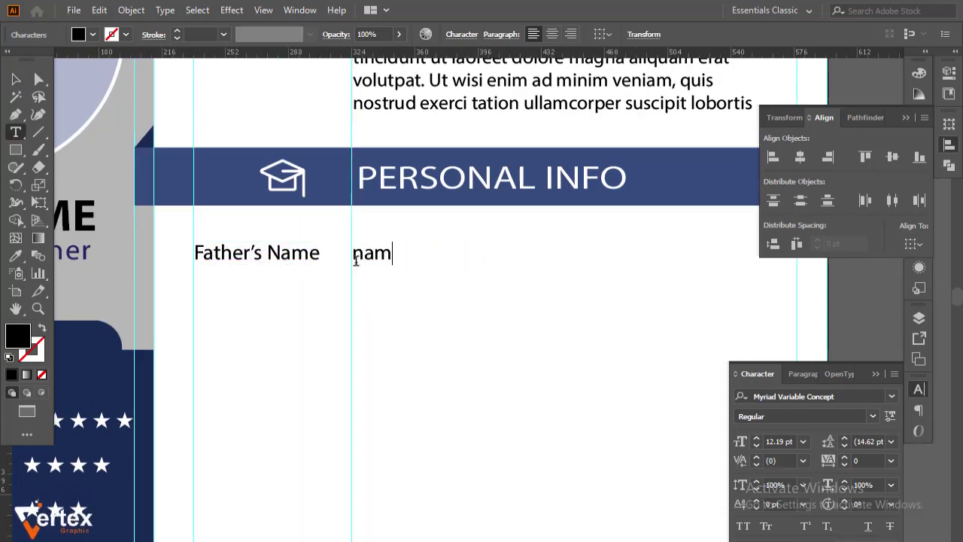
pyautogui.press('BackSpace')
pyautogui.press('BackSpace')
pyautogui.press('BackSpace')
pyautogui.write('NAME HERE')
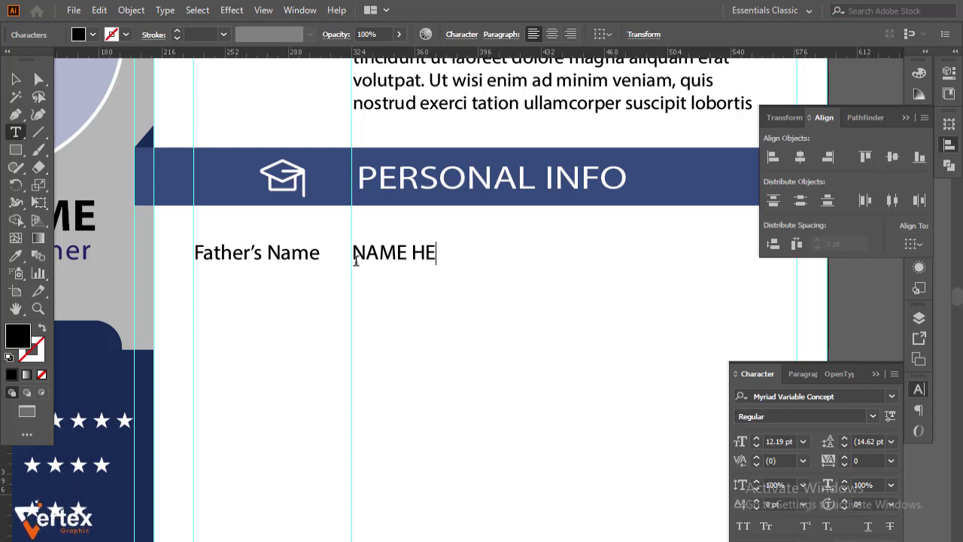
pyautogui.press('BackSpace')
pyautogui.press('BackSpace')
pyautogui.press('BackSpace')
pyautogui.write('Name Ha')
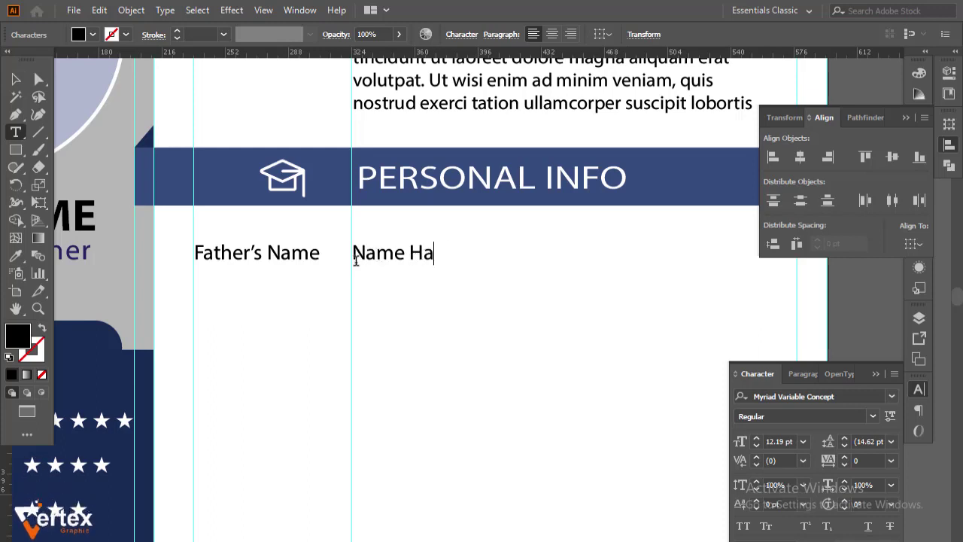
pyautogui.write('re')
pyautogui.click(16, 79)
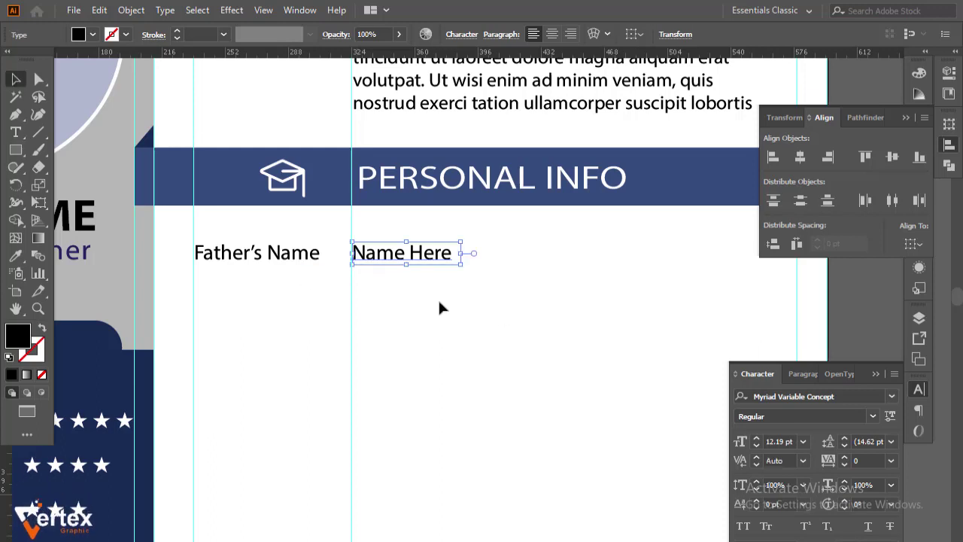
# Step: Copy the row one line lower and edit it to Status / Married / Single
pyautogui.keyDown('shift'); pyautogui.click(294, 260); pyautogui.keyUp('shift')
pyautogui.moveTo(311, 256)
pyautogui.mouseDown()
pyautogui.moveTo(311, 301)
pyautogui.moveTo(201, 286)
pyautogui.moveTo(198, 294)
pyautogui.mouseUp()
pyautogui.doubleClick(301, 298)
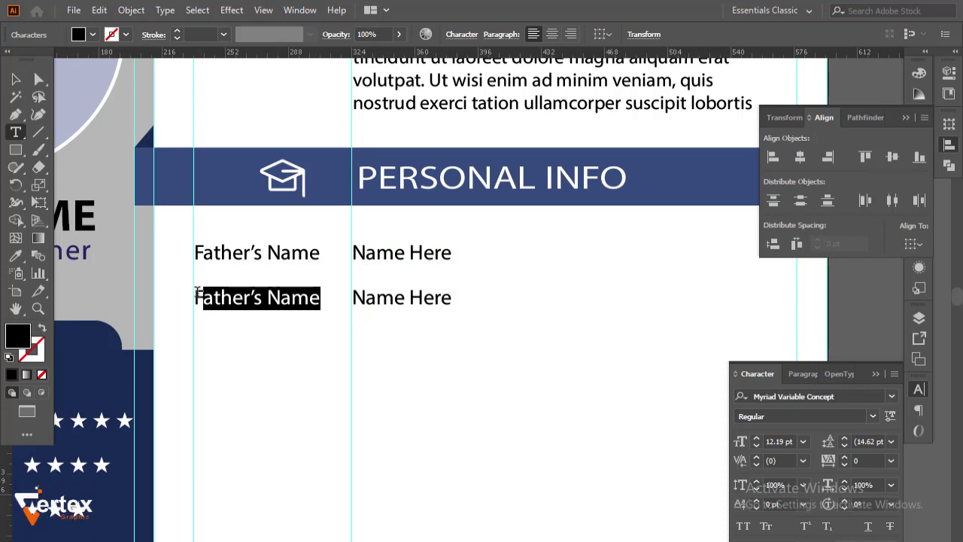
pyautogui.write('Status')
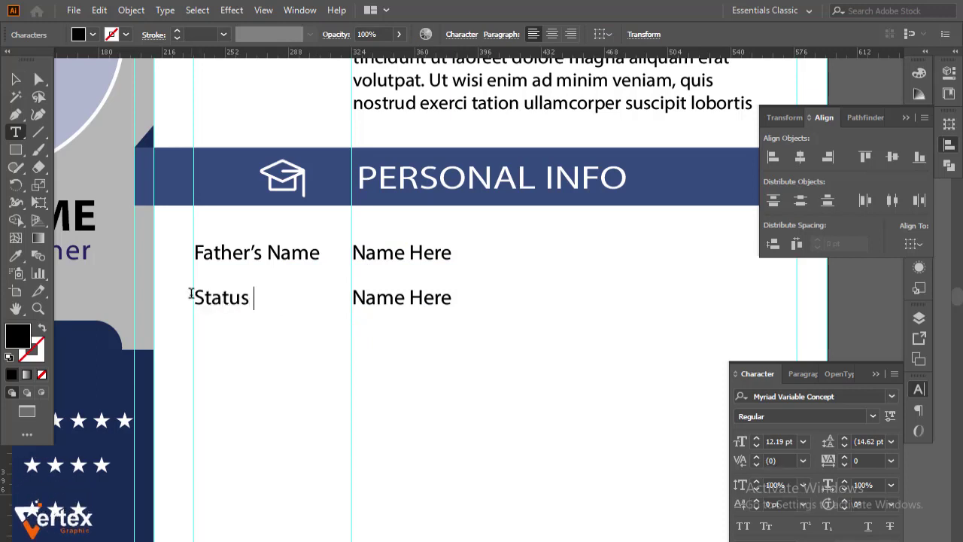
pyautogui.doubleClick(413, 299)
pyautogui.moveTo(413, 298); pyautogui.dragTo(354, 298)
pyautogui.write('M')
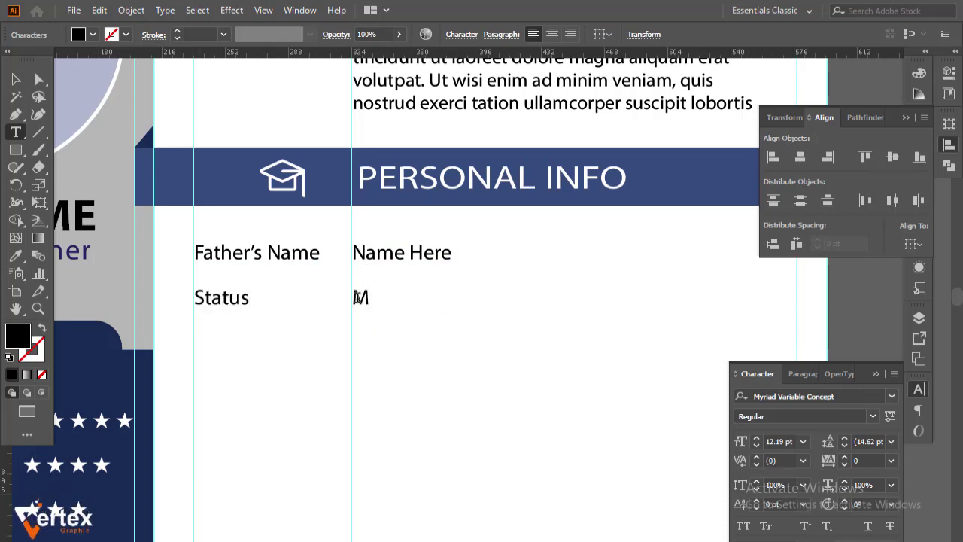
pyautogui.press('BackSpace')
pyautogui.press('BackSpace')
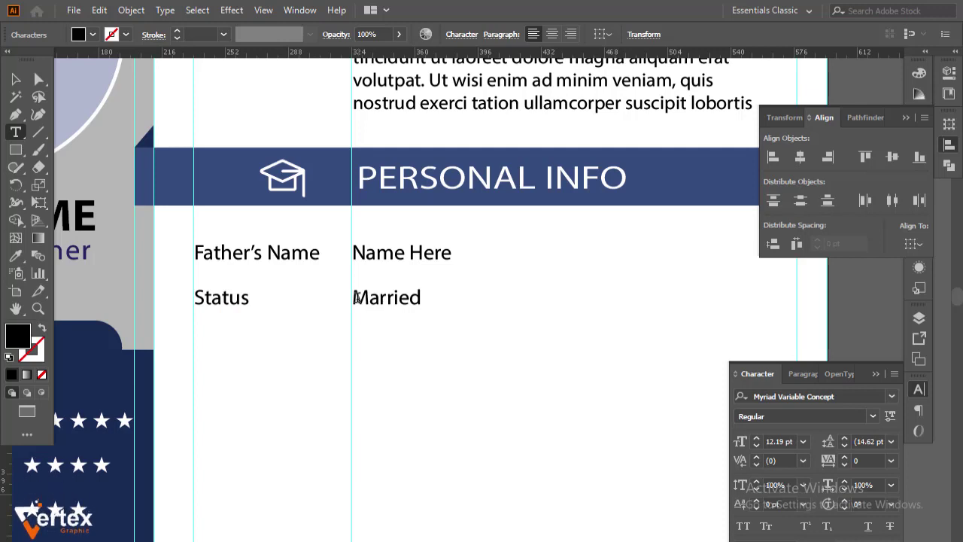
pyautogui.write('ig')
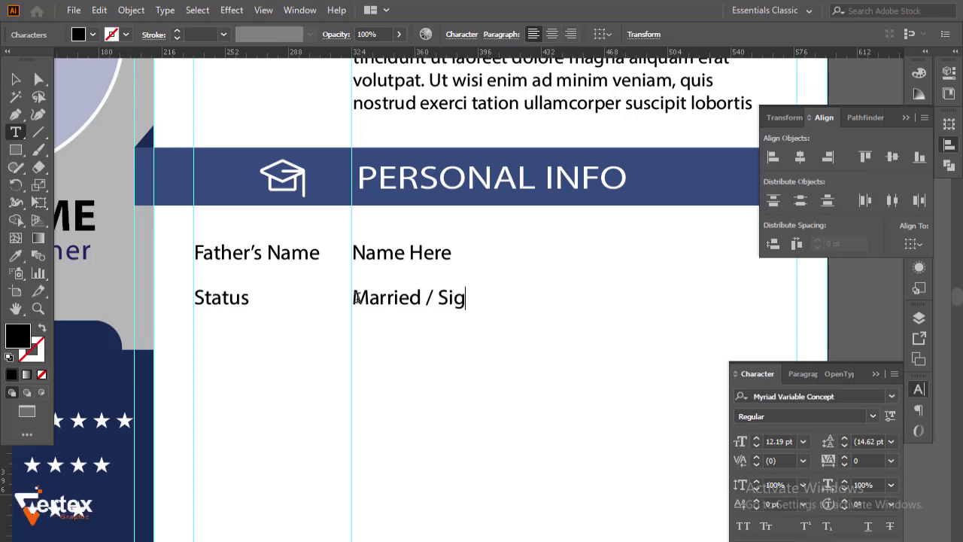
pyautogui.write('ngle')
pyautogui.press('Escape')
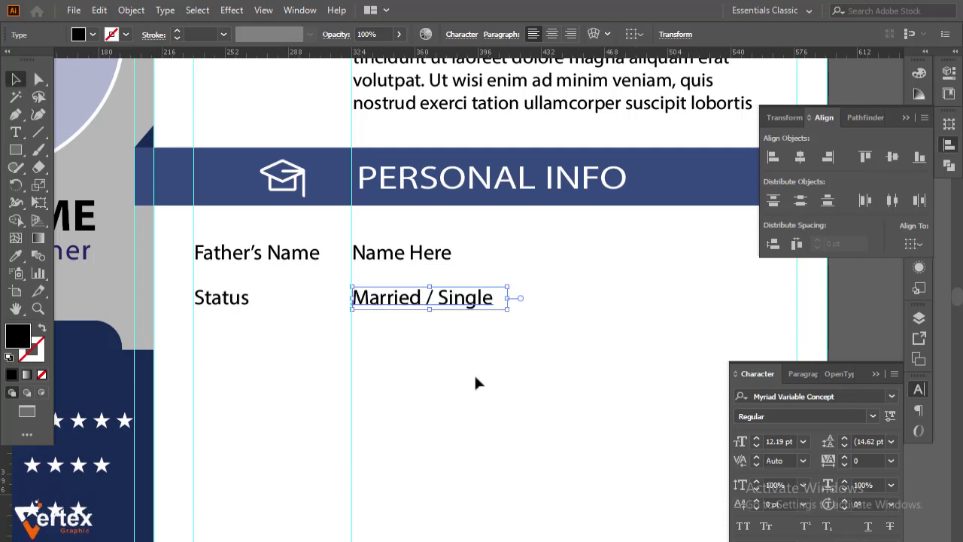
pyautogui.click(475, 382)
# Step: Duplicate the Status row one line below it, discarding a stray extra copy
pyautogui.click(239, 301)
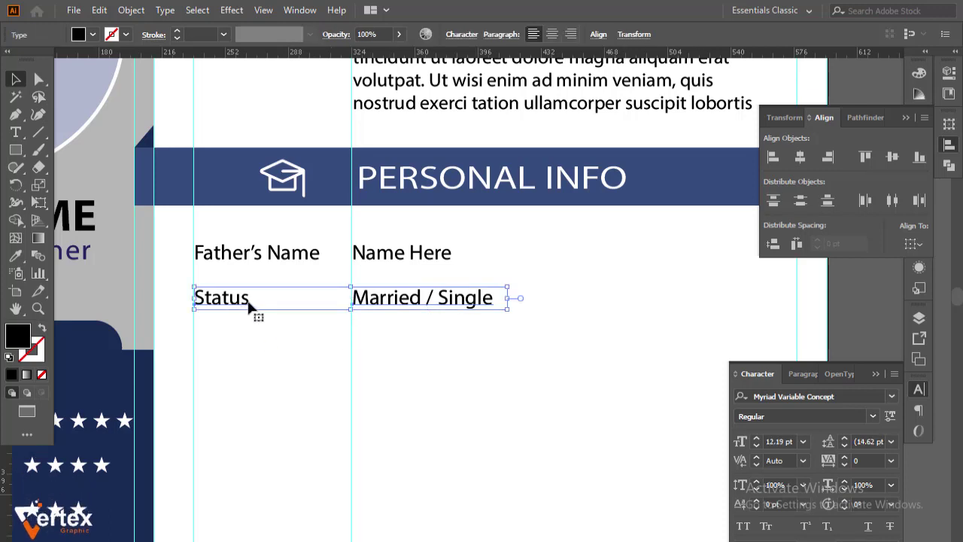
pyautogui.moveTo(246, 301); pyautogui.dragTo(253, 356)
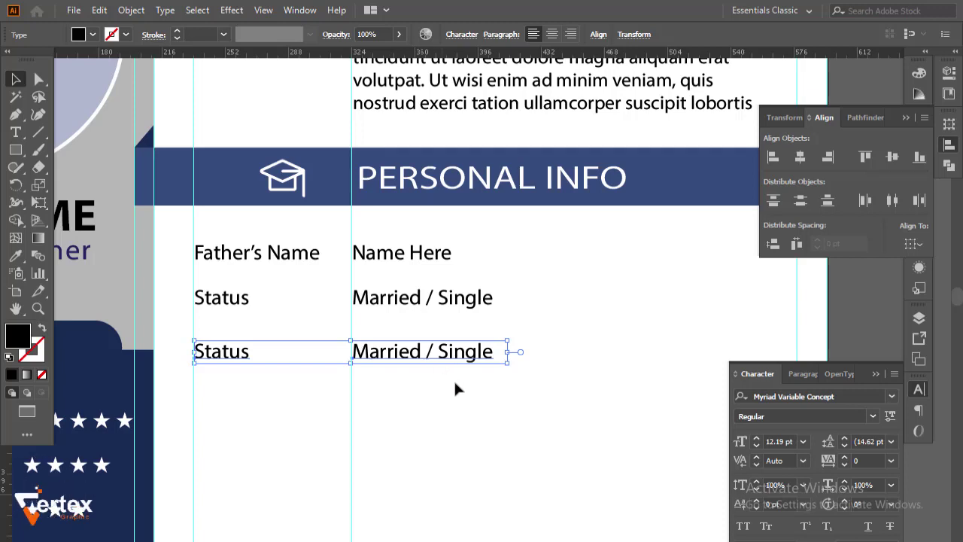
pyautogui.press('Delete')
pyautogui.click(242, 262)
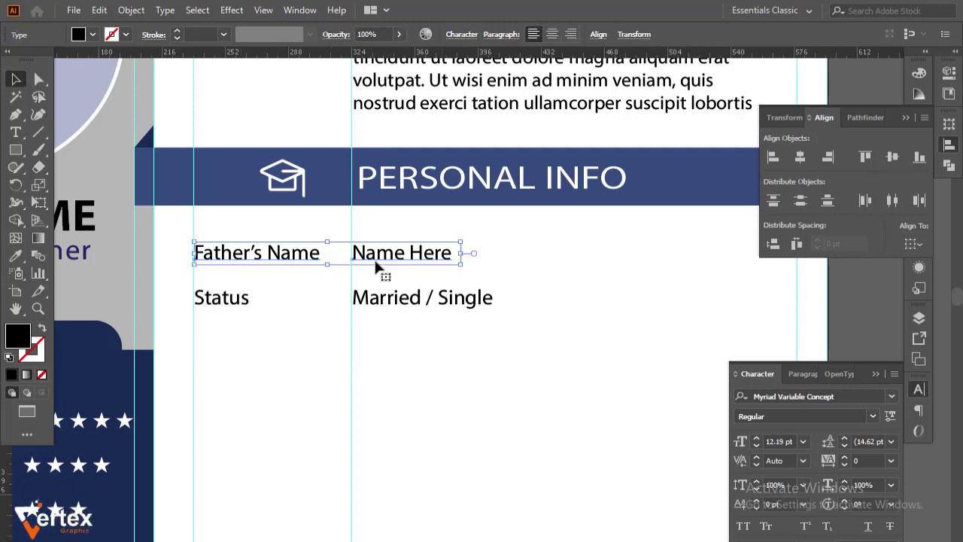
pyautogui.click(247, 305)
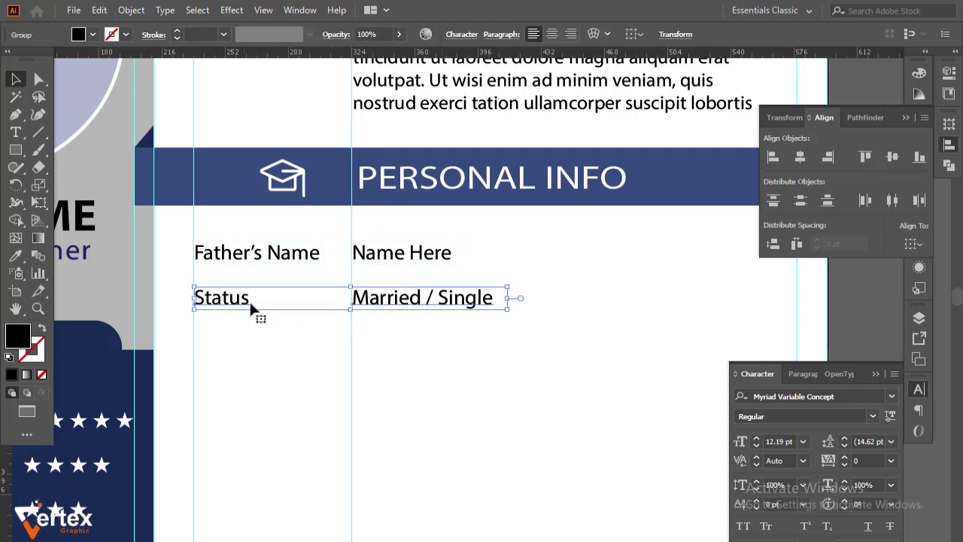
pyautogui.moveTo(249, 300); pyautogui.dragTo(246, 362)
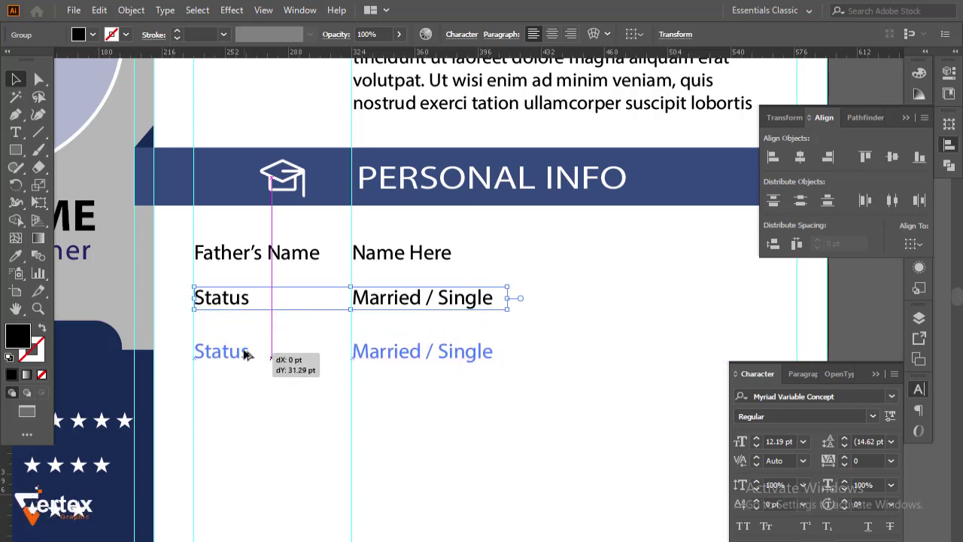
pyautogui.moveTo(247, 361)
pyautogui.mouseDown()
pyautogui.moveTo(276, 348)
pyautogui.moveTo(200, 354)
pyautogui.mouseUp()
# Step: Retype the copied row as a Date of Birth row
pyautogui.rightClick(298, 365)
pyautogui.press('Escape')
pyautogui.press('t')
pyautogui.press('BackSpace')
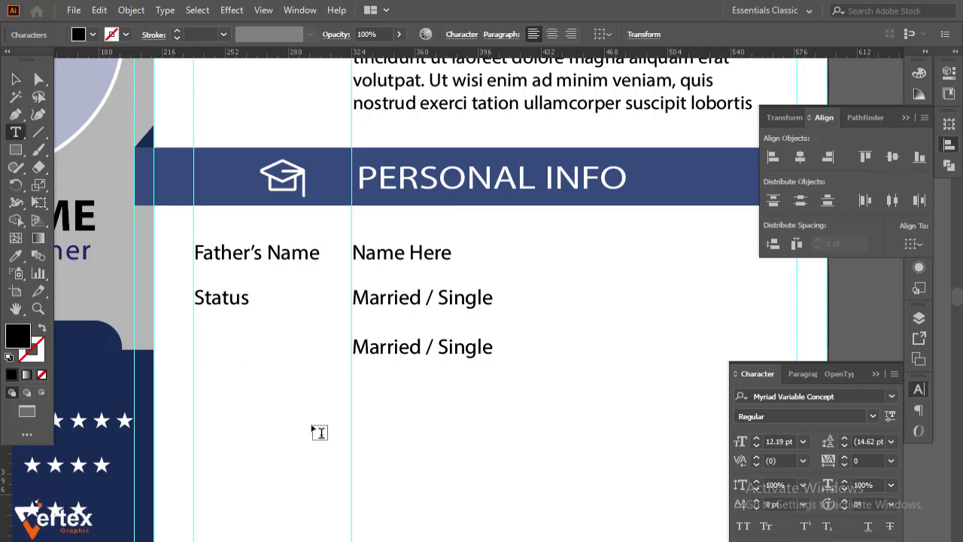
pyautogui.click(210, 347)
pyautogui.write('Date of Birth')
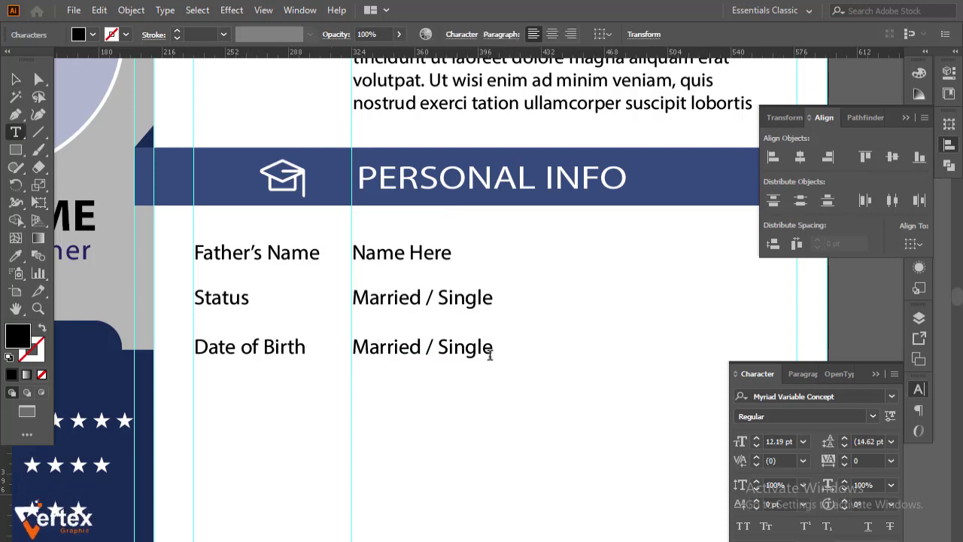
pyautogui.moveTo(489, 354); pyautogui.dragTo(353, 347)
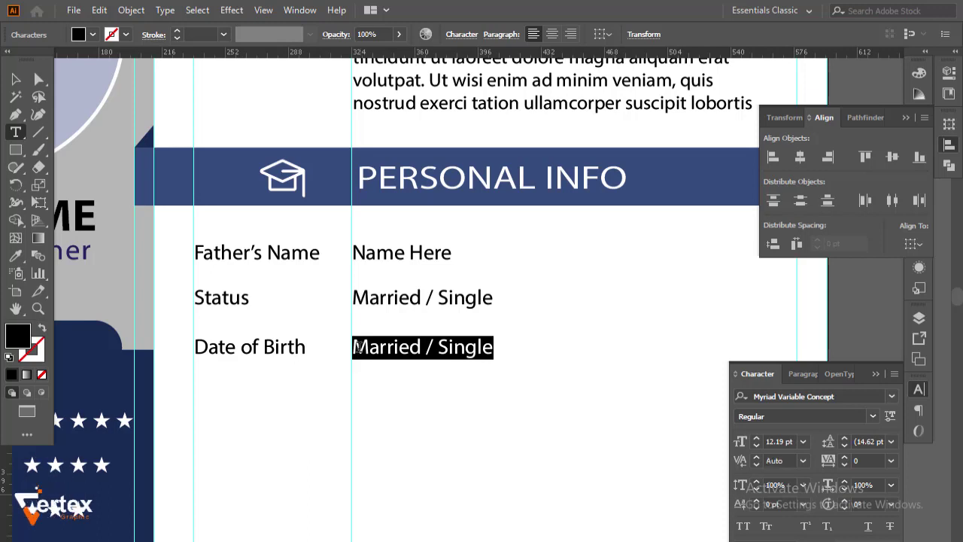
pyautogui.write('Da')
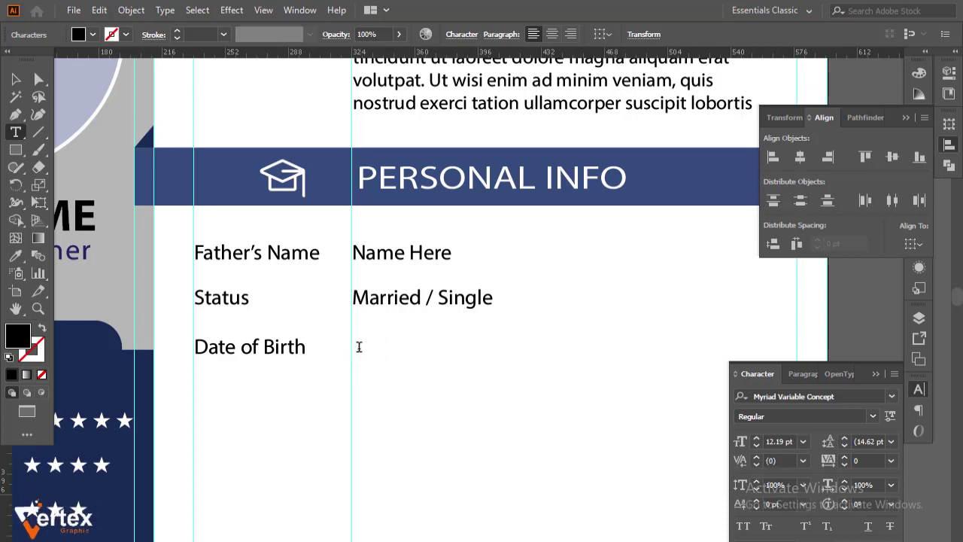
pyautogui.write('Date of Birth should be here')
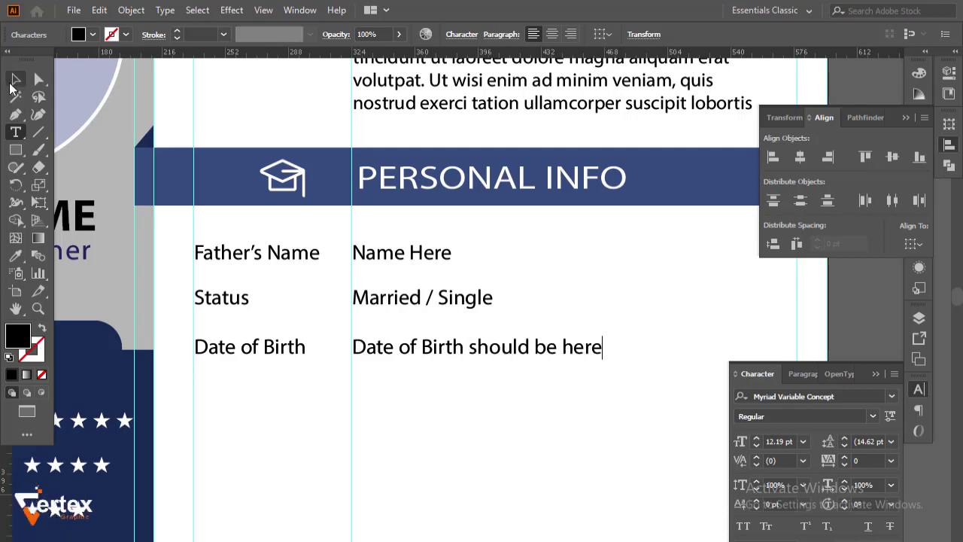
pyautogui.press('Escape')
pyautogui.click(441, 376)
# Step: Copy the Status row below Date of Birth and ungroup it for editing
pyautogui.scroll(-2, 413, 334)
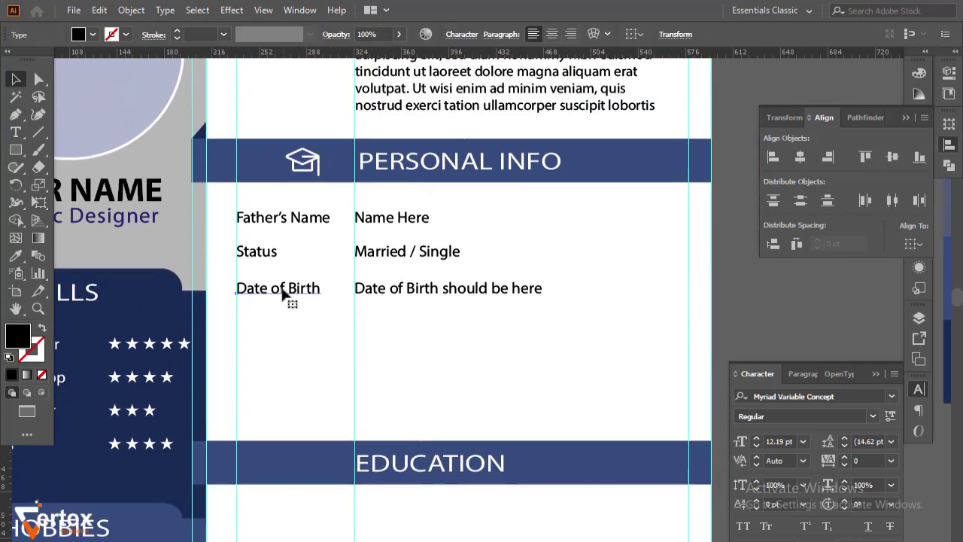
pyautogui.moveTo(286, 299); pyautogui.dragTo(351, 334)
pyautogui.hotkey('ctrl', 'z')
pyautogui.click(389, 260)
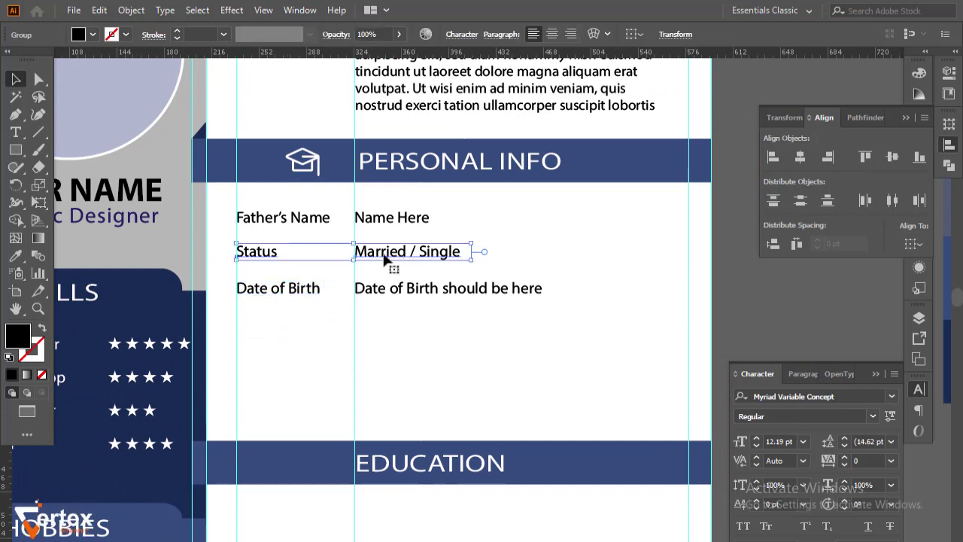
pyautogui.moveTo(389, 260); pyautogui.dragTo(389, 340)
pyautogui.rightClick(324, 349)
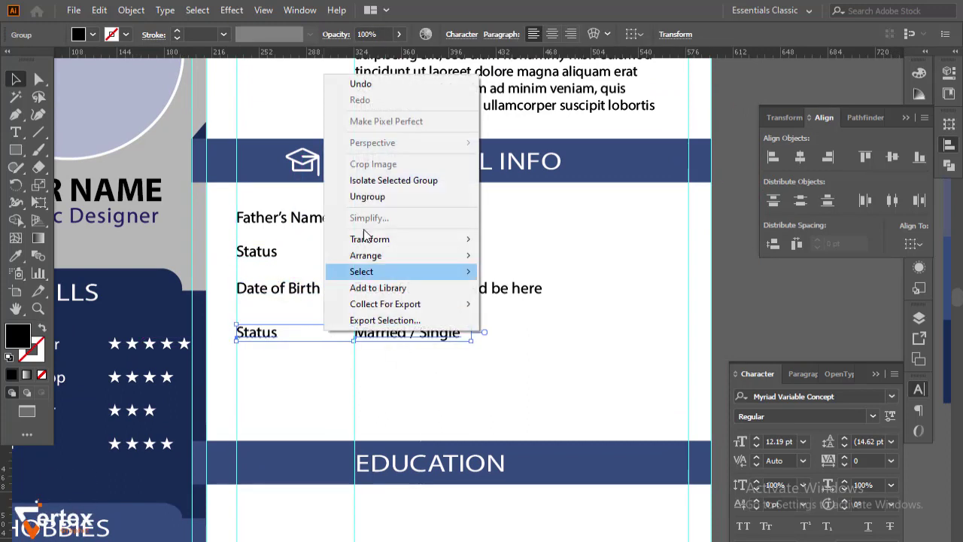
pyautogui.click(399, 196)
pyautogui.click(522, 372)
pyautogui.press('t')
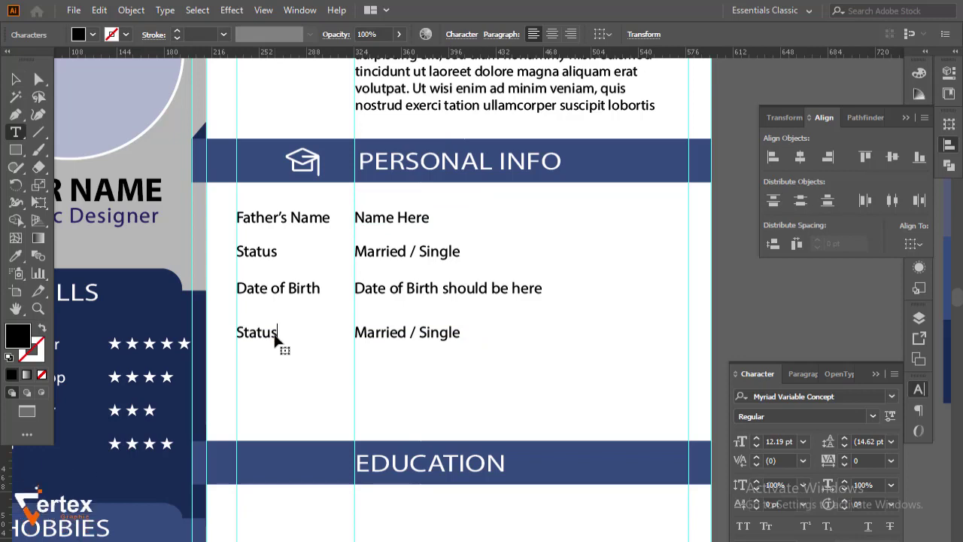
pyautogui.hotkey('ctrl', '0')
pyautogui.click(376, 322)
pyautogui.click(377, 295)
# Step: Copy the Nationality row under EDUCATION and retype it as 2003-2005 with a bold DEGREE NAME
pyautogui.click(308, 133)
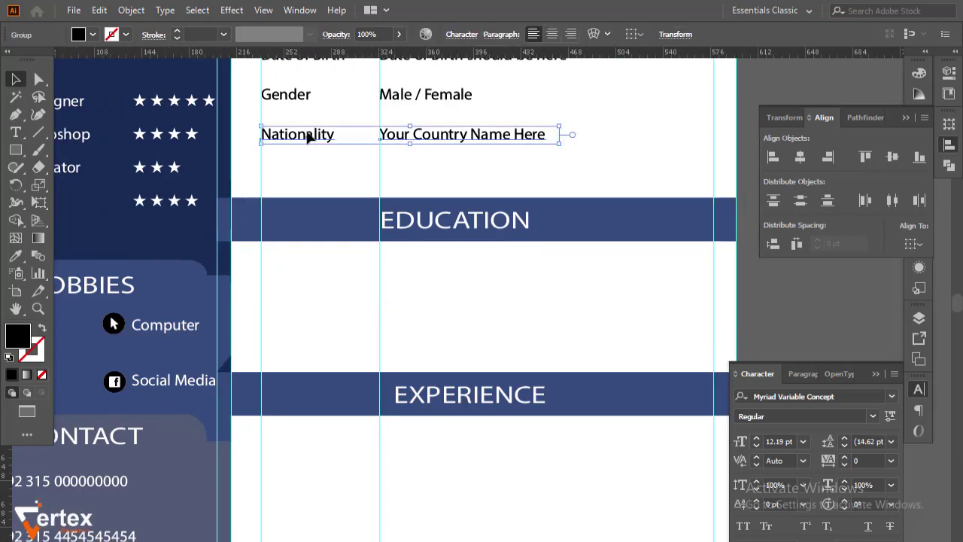
pyautogui.moveTo(307, 133)
pyautogui.mouseDown()
pyautogui.moveTo(318, 264)
pyautogui.moveTo(256, 262)
pyautogui.mouseUp()
pyautogui.rightClick(330, 262)
pyautogui.press('Escape')
pyautogui.write('t')
pyautogui.write('2003-2005')
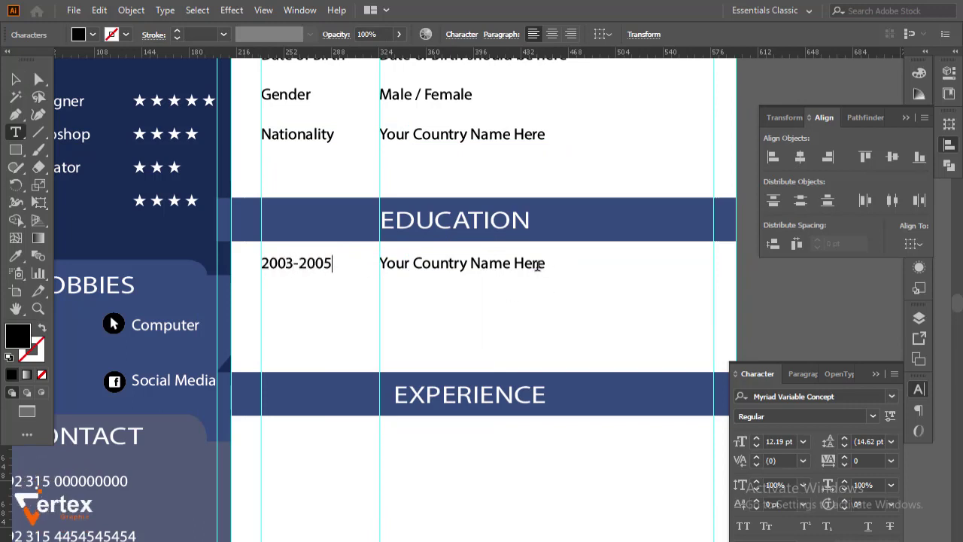
pyautogui.moveTo(545, 263); pyautogui.dragTo(385, 259)
pyautogui.write('DE')
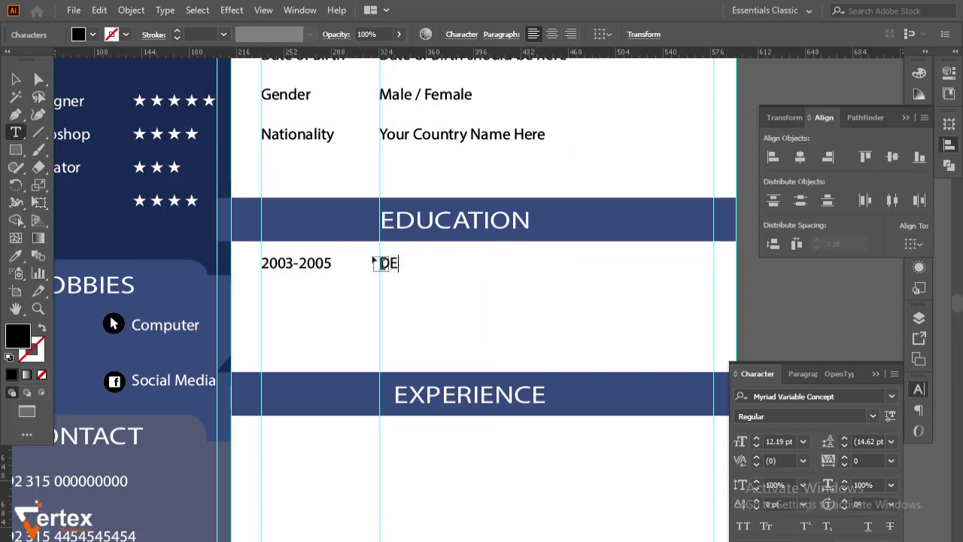
pyautogui.write('GREE NAME')
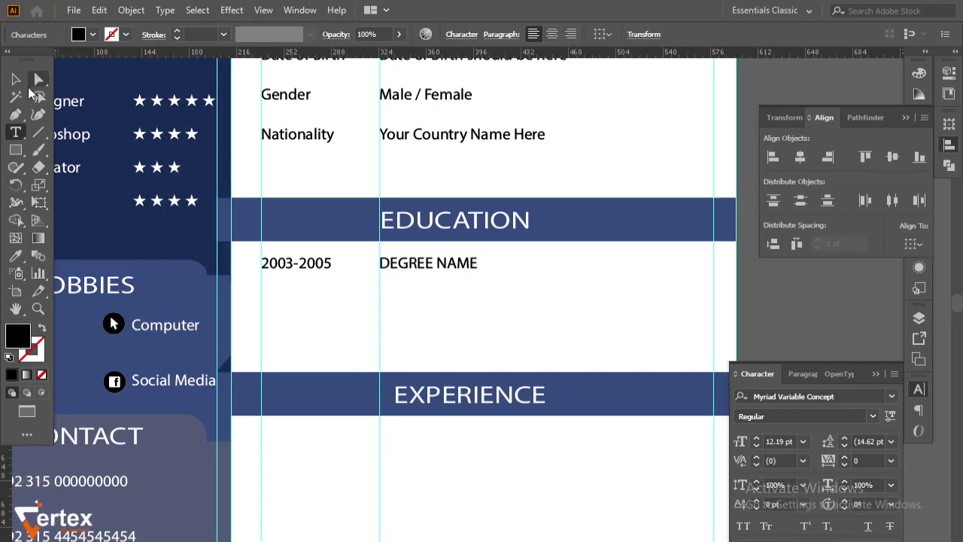
pyautogui.click(16, 79)
pyautogui.click(873, 416)
pyautogui.click(757, 149)
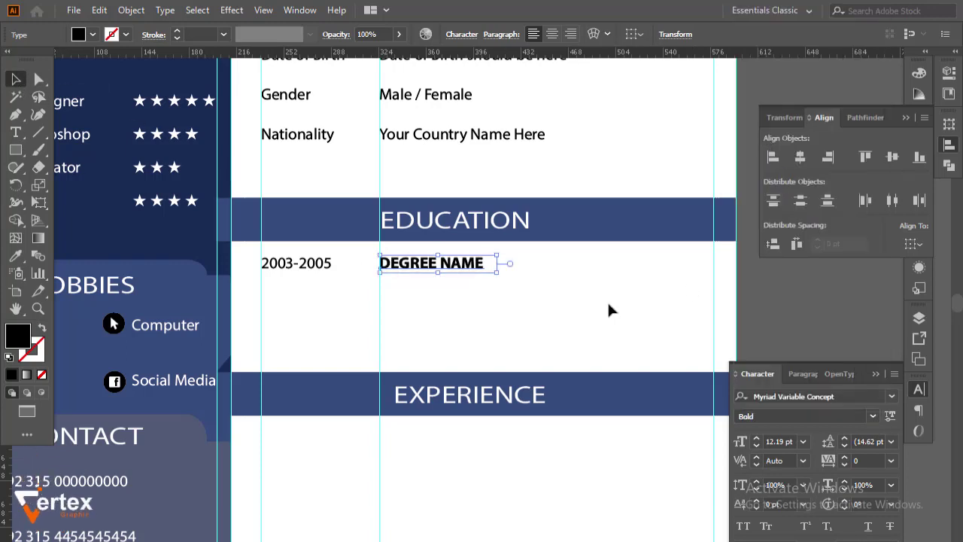
pyautogui.click(721, 329)
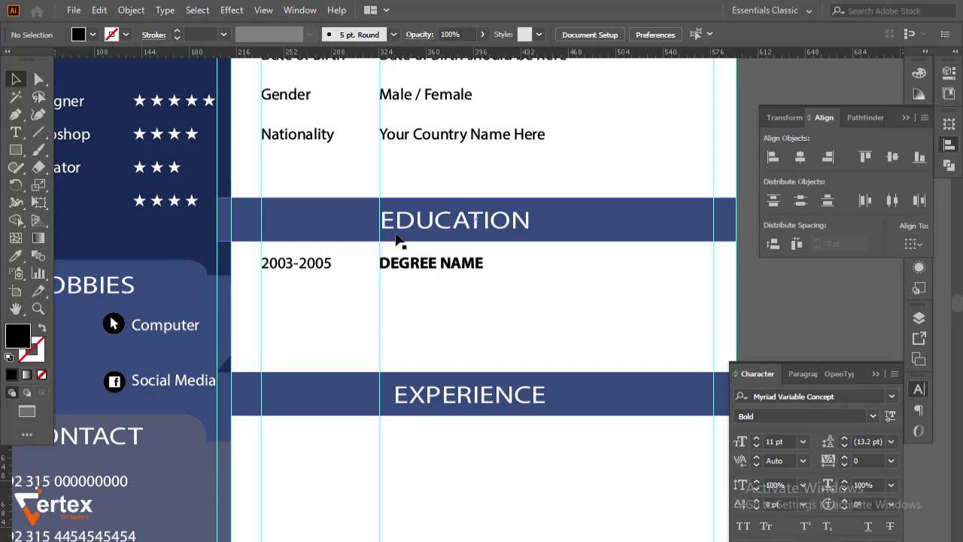
# Step: Add a Your Board Name Here line below DEGREE NAME and draw a placeholder text area beneath
pyautogui.moveTo(431, 139); pyautogui.dragTo(431, 287)
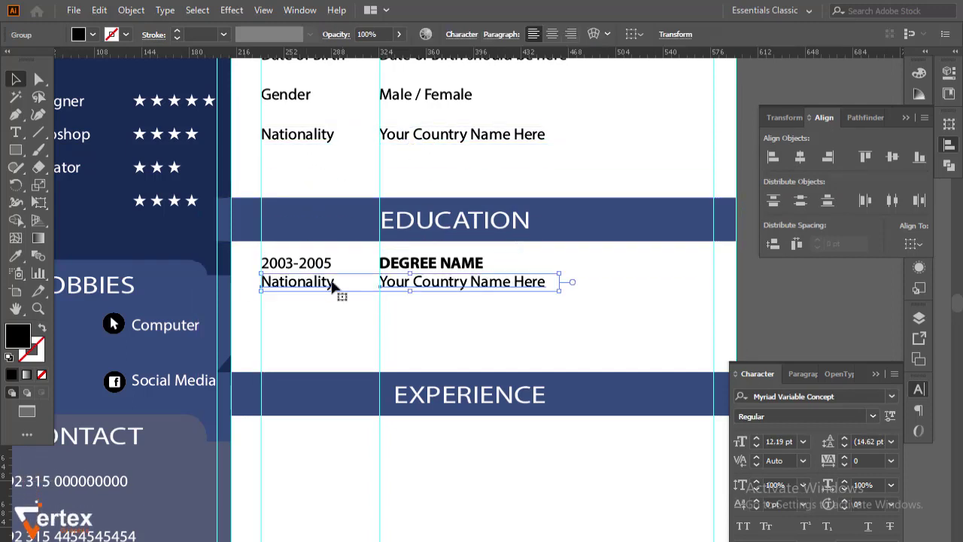
pyautogui.press('t')
pyautogui.moveTo(338, 283); pyautogui.dragTo(263, 281)
pyautogui.press('BackSpace')
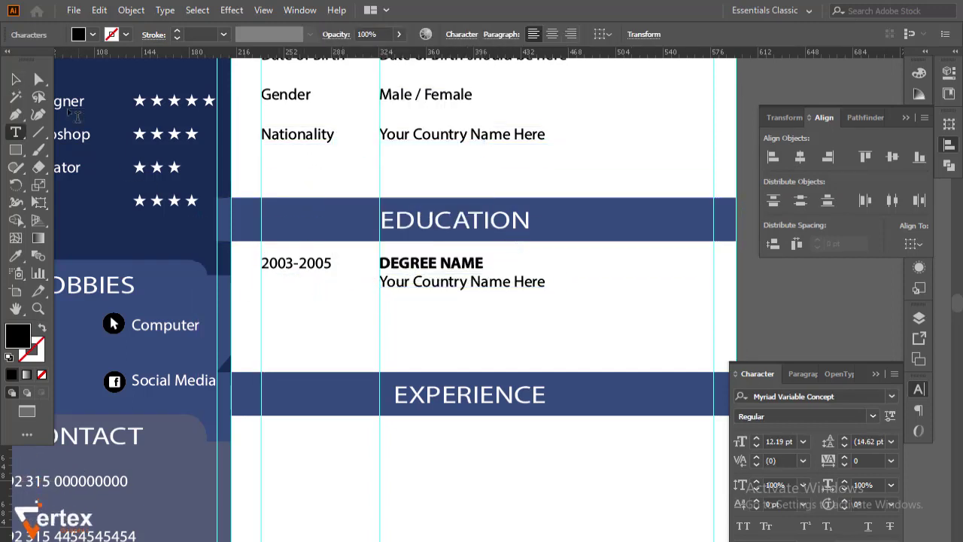
pyautogui.press('Escape')
pyautogui.press('t')
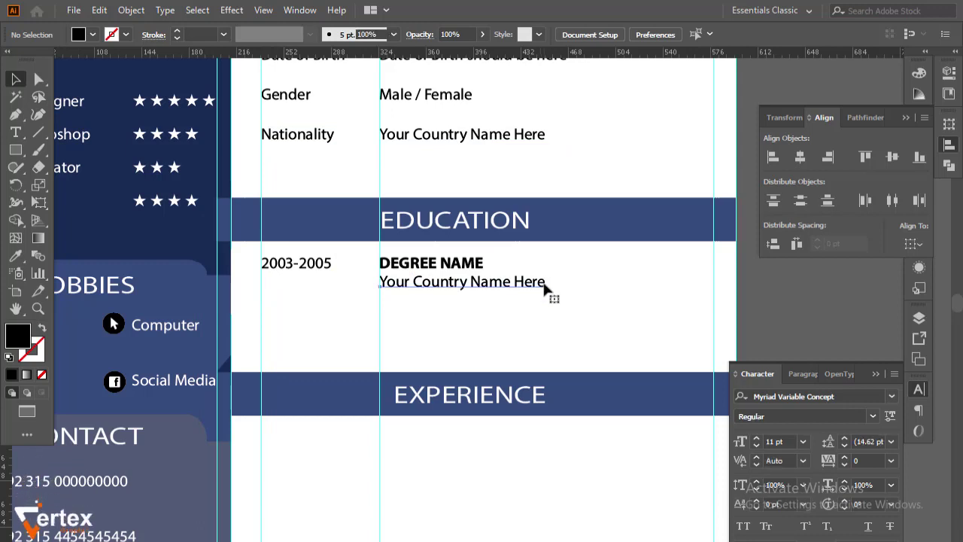
pyautogui.moveTo(547, 287); pyautogui.dragTo(401, 288)
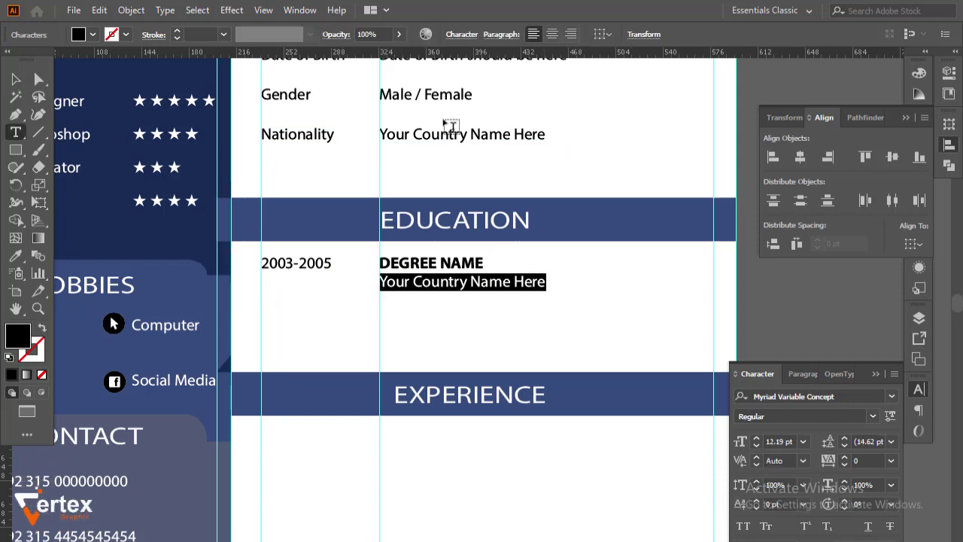
pyautogui.write('YOUR')
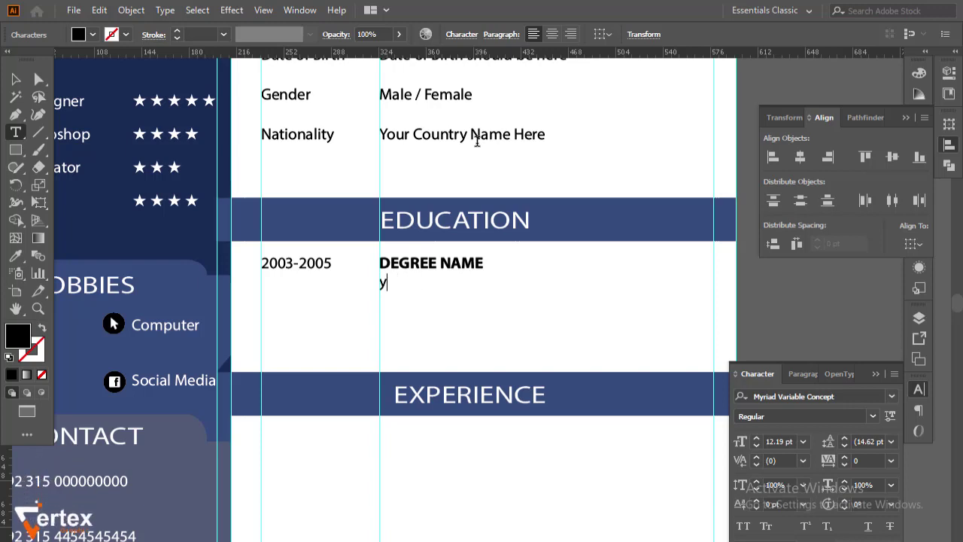
pyautogui.write('Board')
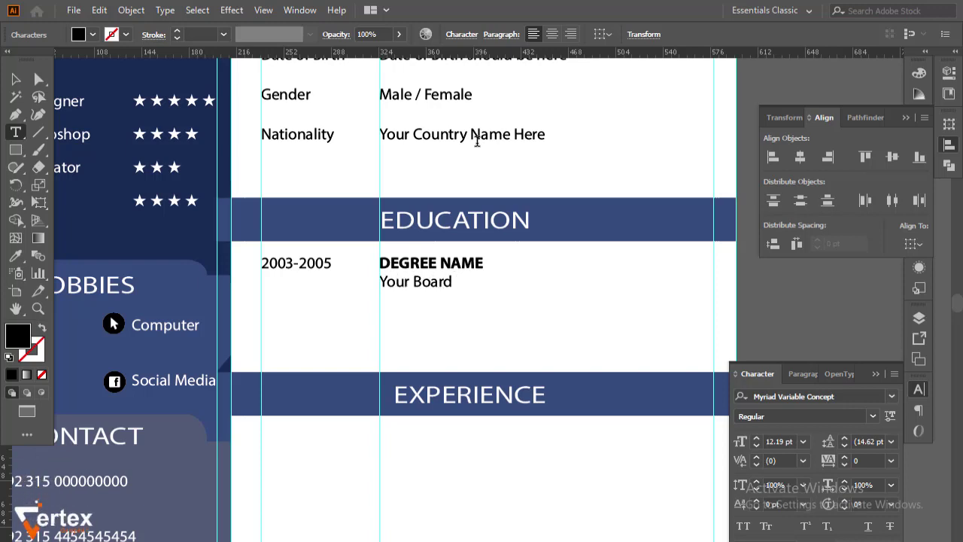
pyautogui.write('re')
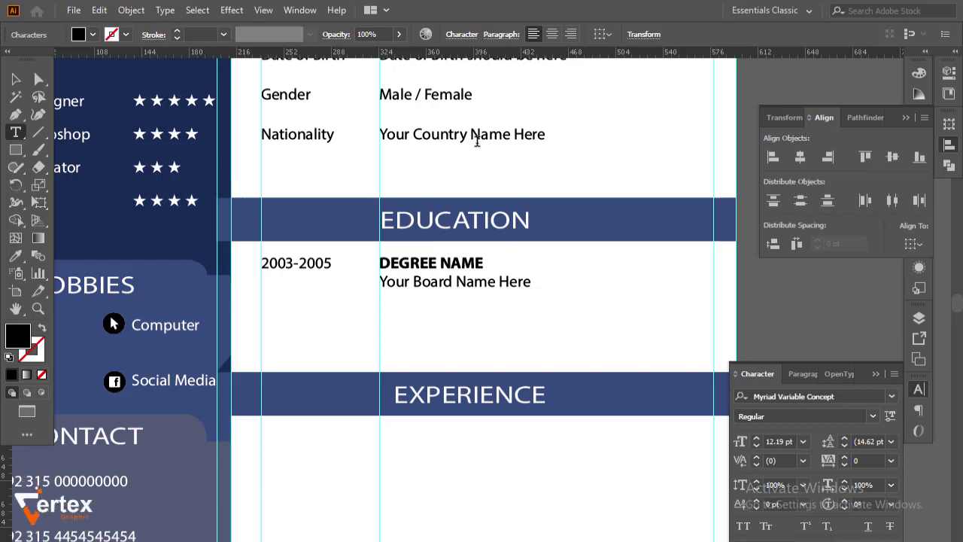
pyautogui.moveTo(381, 298); pyautogui.dragTo(699, 356)
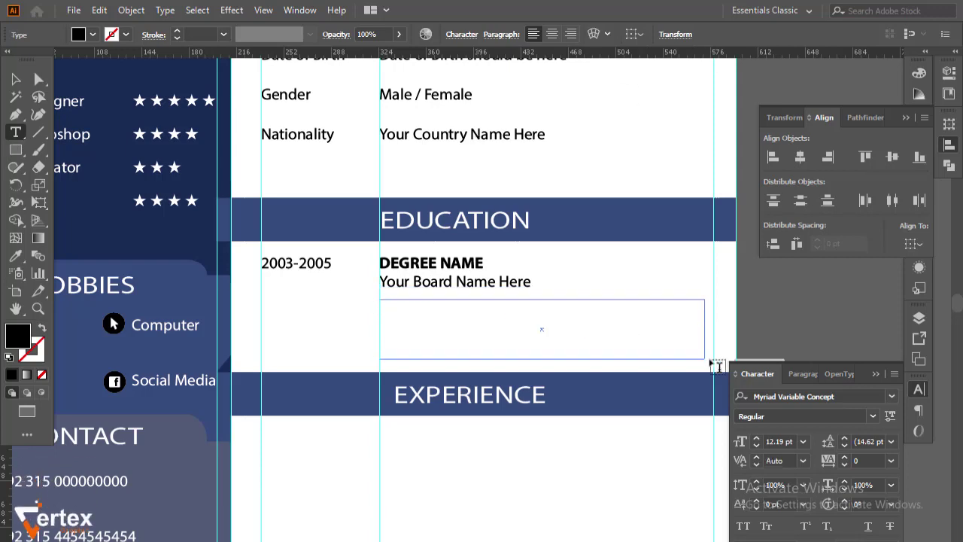
# Step: Set the placeholder paragraph to Regular style at 10 pt
pyautogui.press('Escape')
pyautogui.click(879, 416)
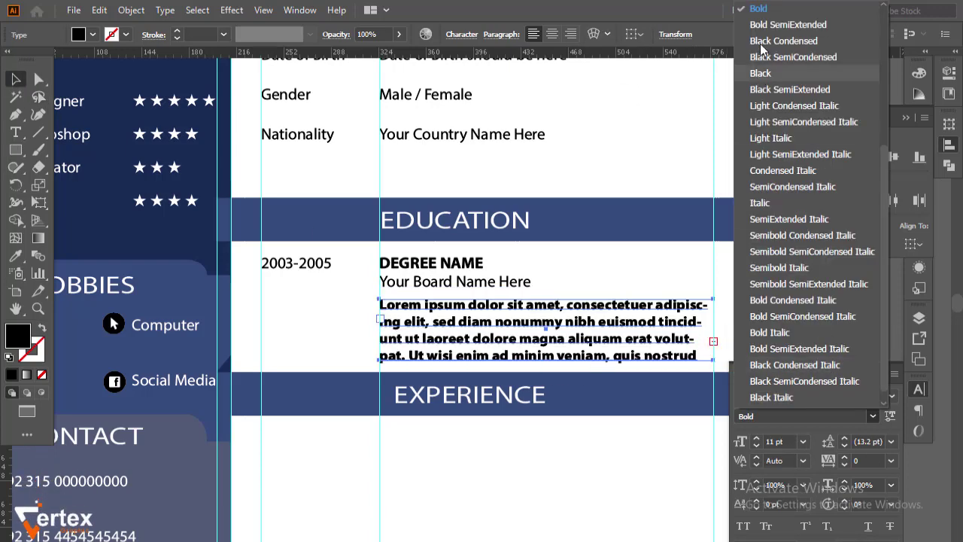
pyautogui.click(769, 105)
pyautogui.click(758, 447)
pyautogui.click(799, 316)
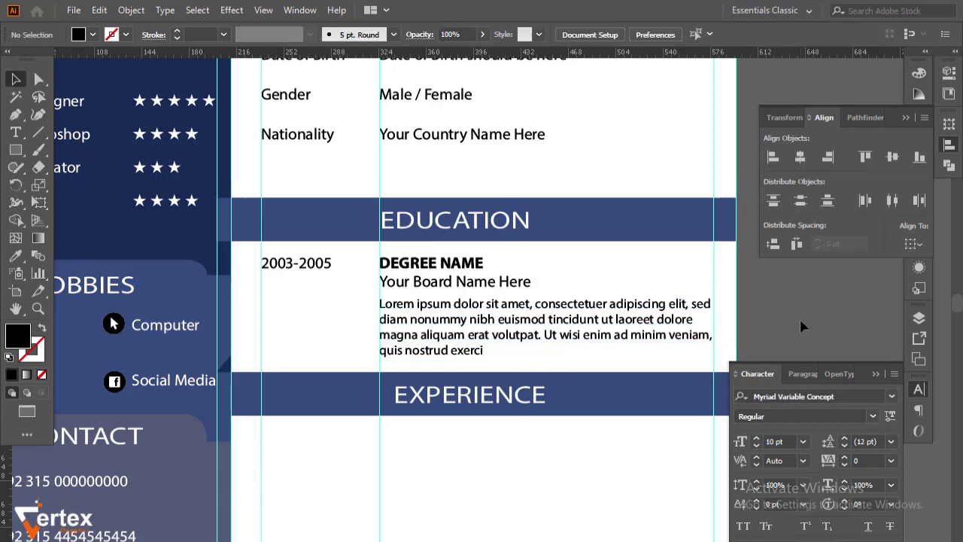
# Step: Color Your Board Name Here navy using the EDUCATION band's color
pyautogui.click(490, 284)
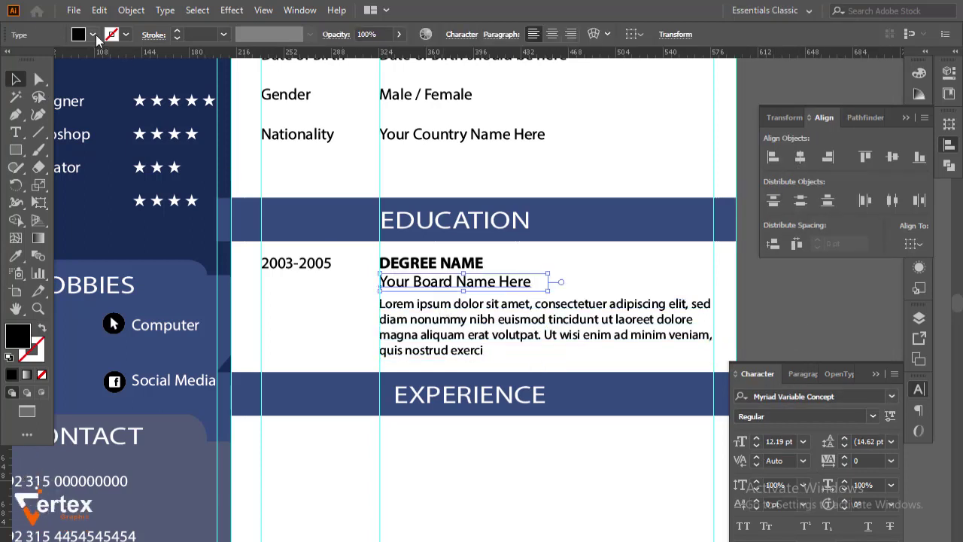
pyautogui.click(15, 256)
pyautogui.click(577, 213)
pyautogui.click(482, 350)
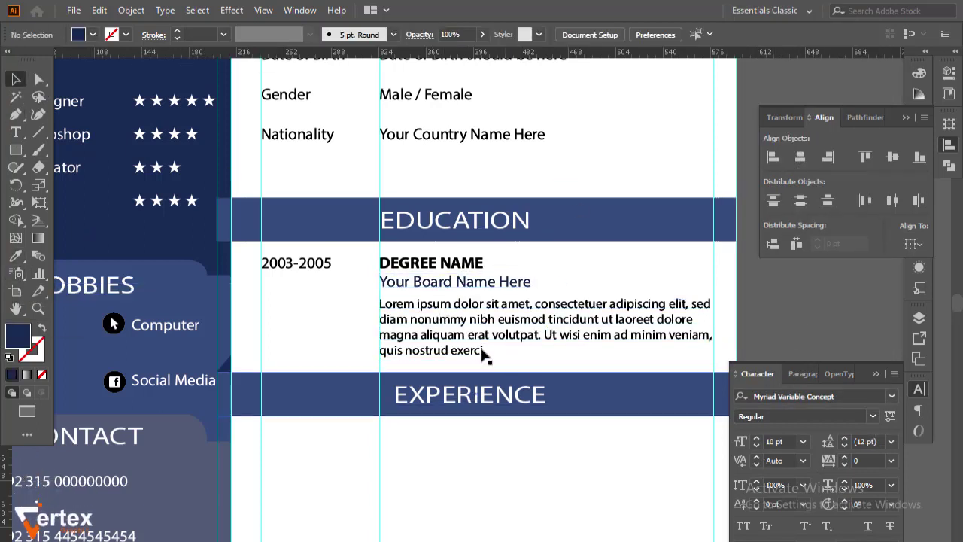
pyautogui.scroll(-1, 482, 354)
pyautogui.scroll(-1, 465, 273)
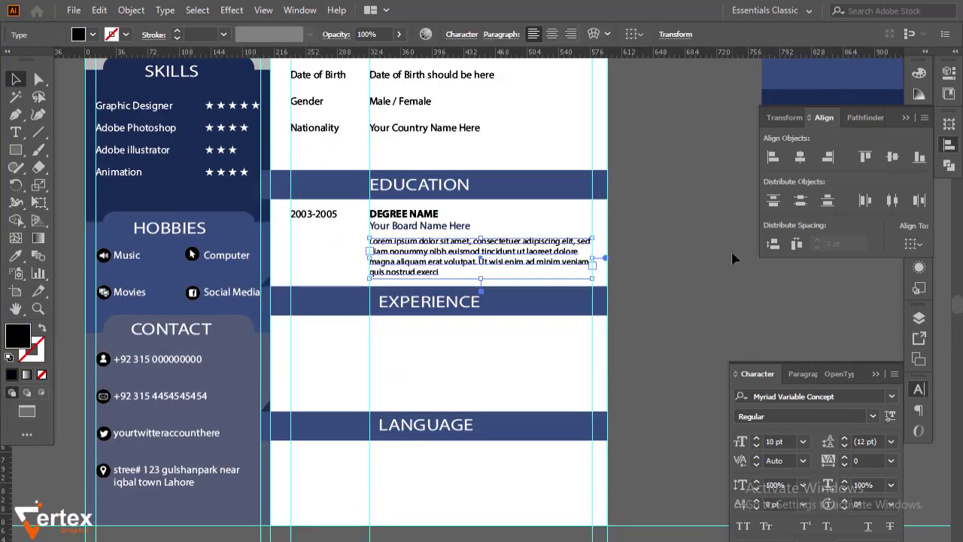
# Step: Shift the EXPERIENCE and LANGUAGE bands lower on the page
pyautogui.click(722, 349)
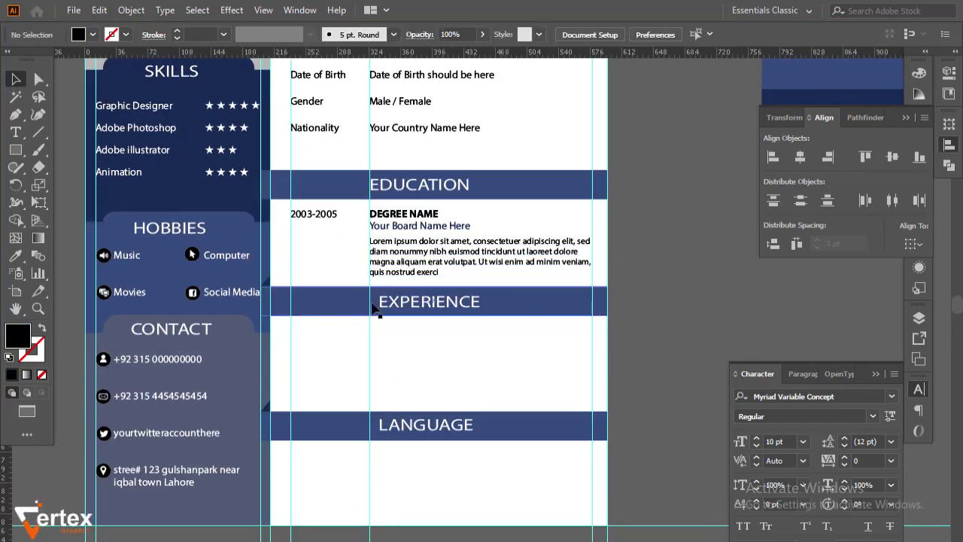
pyautogui.scroll(-1, 349, 372)
pyautogui.moveTo(476, 337)
pyautogui.mouseDown()
pyautogui.moveTo(393, 298)
pyautogui.moveTo(369, 346)
pyautogui.mouseUp()
pyautogui.click(339, 402)
pyautogui.click(399, 401)
pyautogui.moveTo(479, 455)
pyautogui.mouseDown()
pyautogui.moveTo(335, 410)
pyautogui.moveTo(333, 438)
pyautogui.mouseUp()
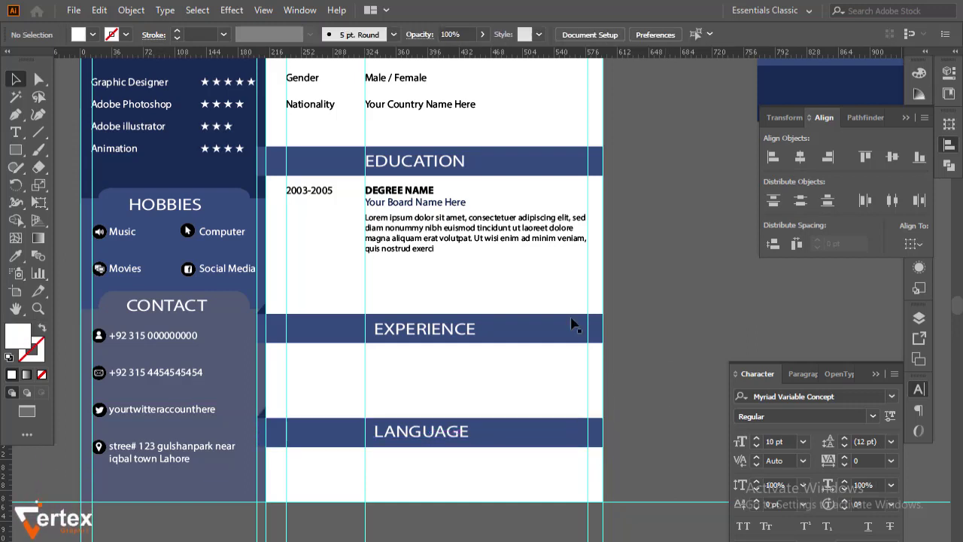
pyautogui.scroll(2, 572, 325)
# Step: Trim the placeholder description paragraph down to two lines
pyautogui.click(456, 301)
pyautogui.moveTo(479, 301); pyautogui.dragTo(504, 278)
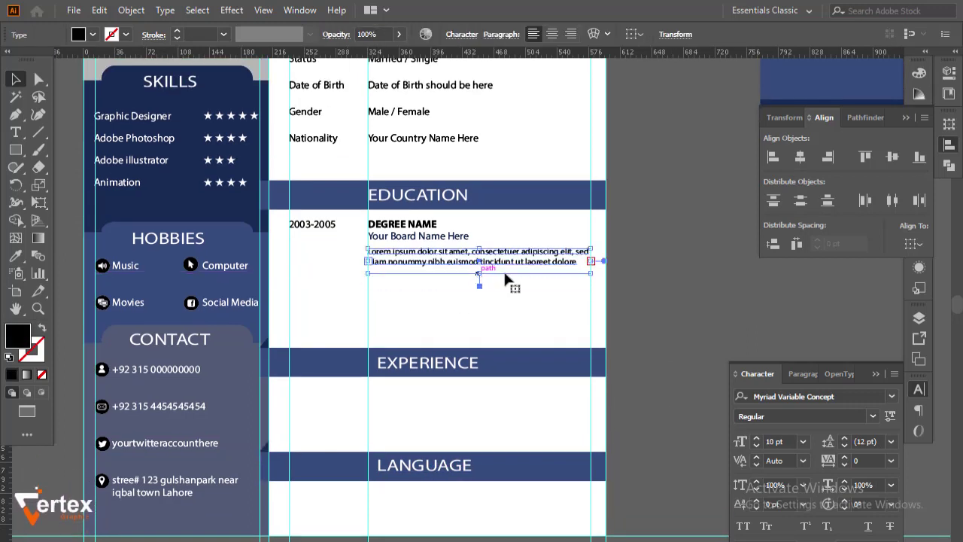
pyautogui.doubleClick(576, 261)
pyautogui.moveTo(577, 261); pyautogui.dragTo(406, 261)
pyautogui.press('BackSpace')
pyautogui.press('BackSpace')
pyautogui.press('BackSpace')
pyautogui.press('Escape')
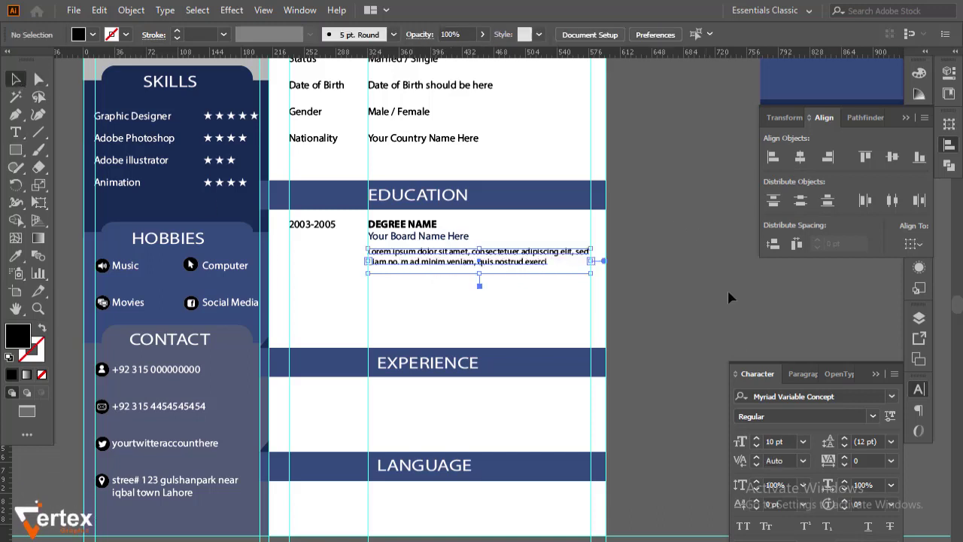
# Step: Copy the DEGREE NAME entry and its description below the original
pyautogui.keyDown('shift'); pyautogui.click(436, 236); pyautogui.keyUp('shift')
pyautogui.moveTo(423, 264); pyautogui.dragTo(415, 318)
pyautogui.click(675, 188)
# Step: Nudge the EDUCATION band and its degree entries upward
pyautogui.moveTo(540, 217); pyautogui.dragTo(392, 170)
pyautogui.hotkey('shift', 'Up')
pyautogui.hotkey('shift', 'Up')
pyautogui.hotkey('shift', 'Up')
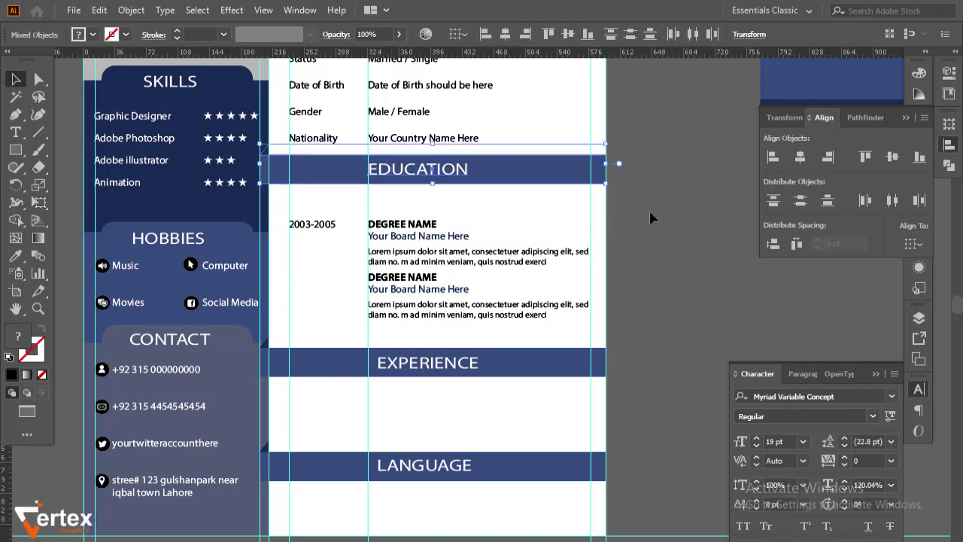
pyautogui.click(652, 219)
pyautogui.moveTo(522, 329)
pyautogui.mouseDown()
pyautogui.moveTo(344, 216)
pyautogui.moveTo(356, 218)
pyautogui.mouseUp()
pyautogui.hotkey('shift', 'Up')
pyautogui.hotkey('shift', 'Up')
pyautogui.hotkey('shift', 'Up')
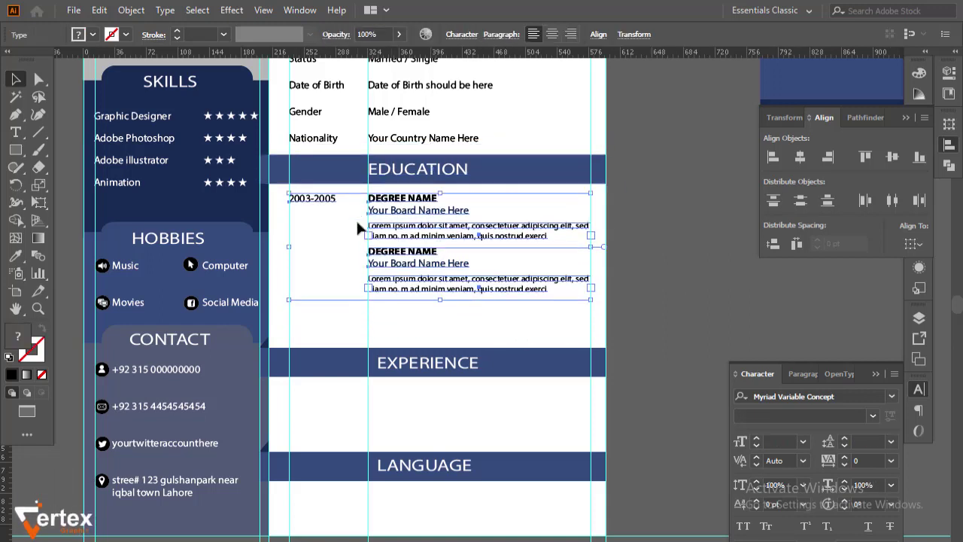
pyautogui.click(695, 323)
# Step: Undo an extra degree copy and nudge the EXPERIENCE band lower
pyautogui.click(460, 289)
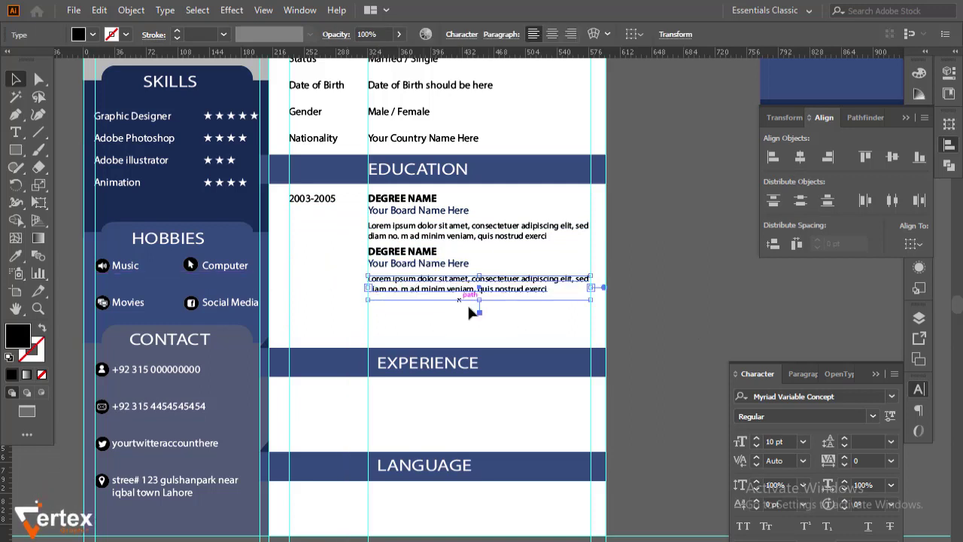
pyautogui.moveTo(507, 323)
pyautogui.mouseDown()
pyautogui.moveTo(404, 251)
pyautogui.moveTo(407, 321)
pyautogui.mouseUp()
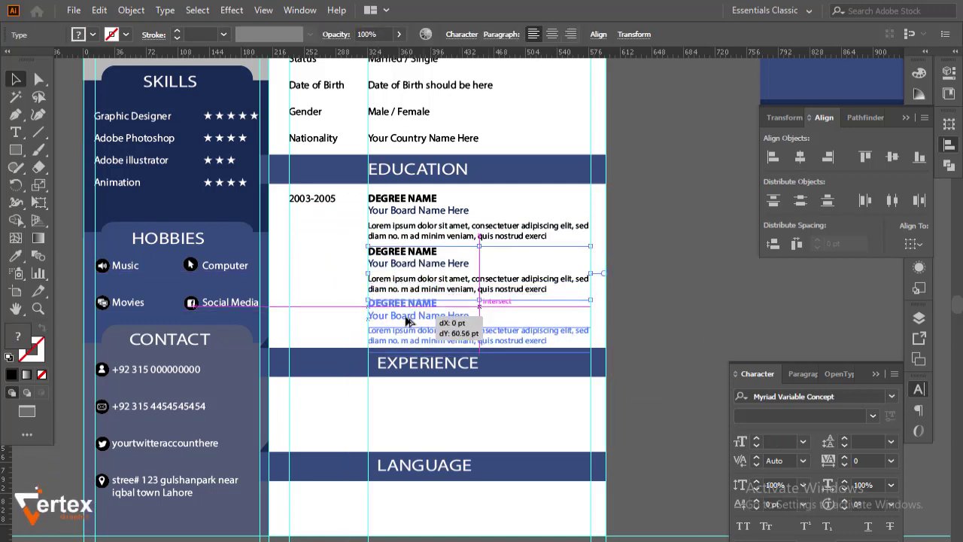
pyautogui.hotkey('ctrl', 'z')
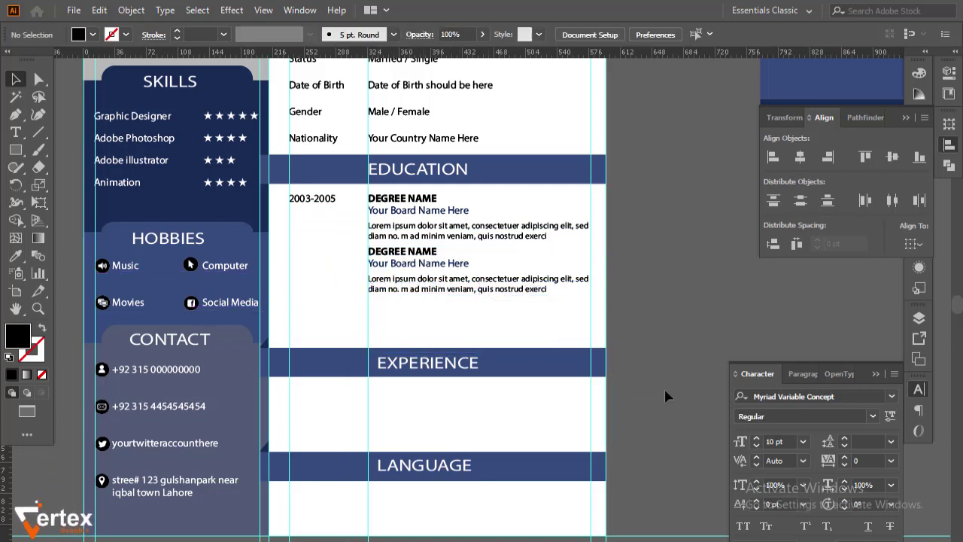
pyautogui.click(362, 340)
pyautogui.hotkey('shift', 'Down')
pyautogui.hotkey('shift', 'Down')
# Step: Nudge the Status through Nationality rows up in the Personal Info block
pyautogui.click(635, 401)
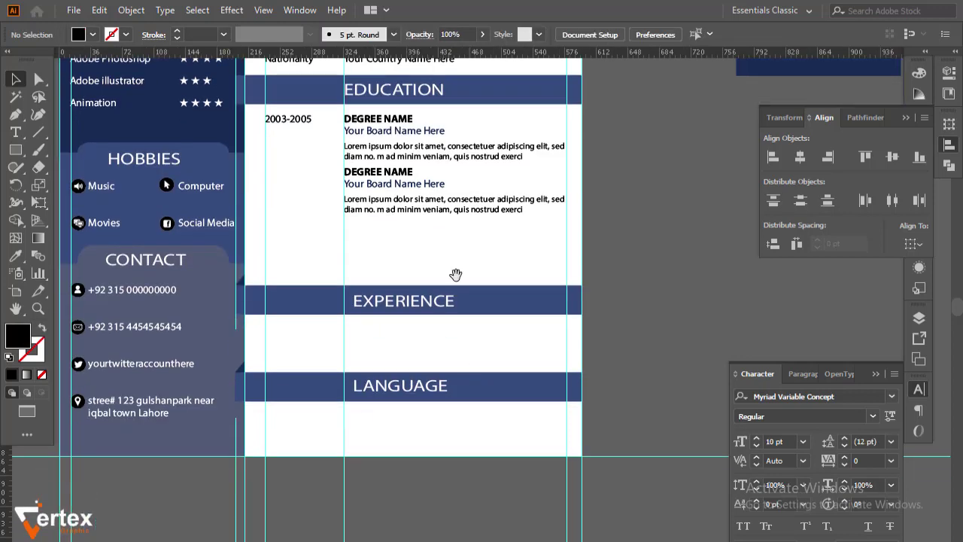
pyautogui.scroll(5, 457, 273)
pyautogui.scroll(3, 469, 445)
pyautogui.scroll(-3, 482, 412)
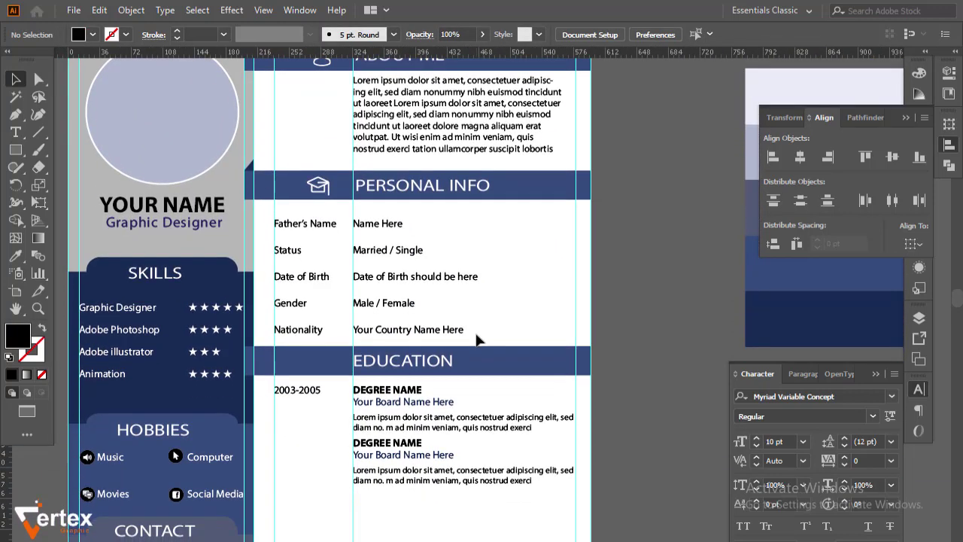
pyautogui.click(316, 269)
pyautogui.hotkey('shift', 'Up')
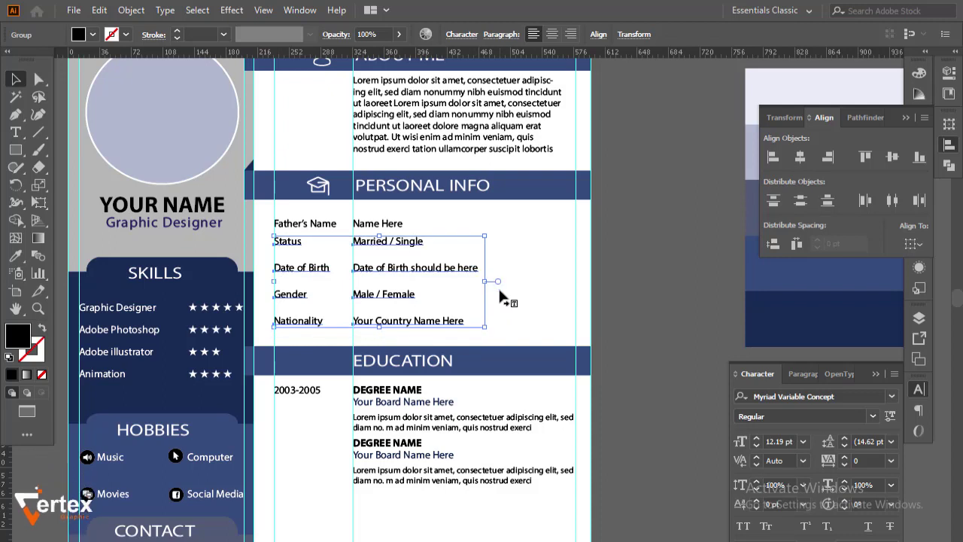
pyautogui.click(531, 317)
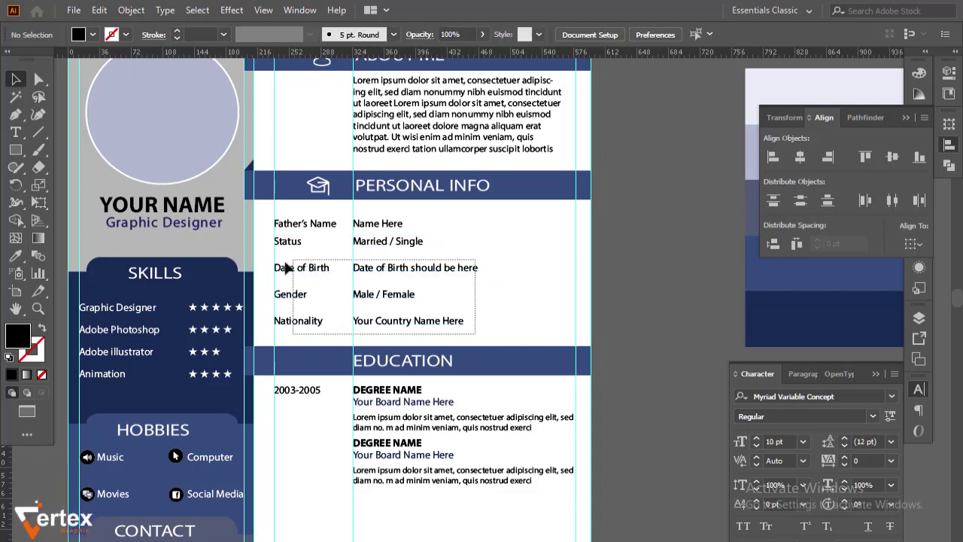
# Step: Nudge Date of Birth, Gender and Nationality up so they stack evenly
pyautogui.moveTo(286, 266); pyautogui.dragTo(281, 268)
pyautogui.hotkey('shift', 'Up')
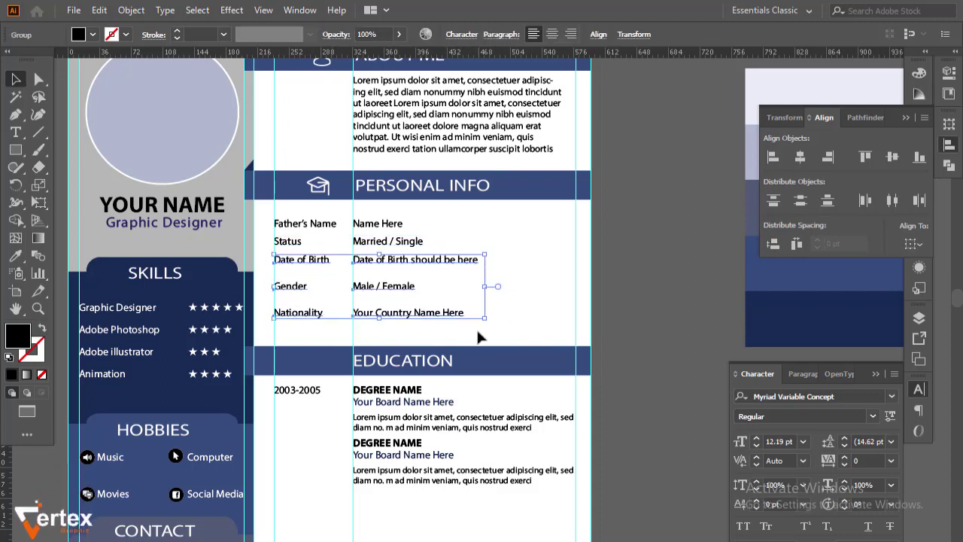
pyautogui.click(329, 286)
pyautogui.moveTo(452, 326); pyautogui.dragTo(276, 279)
pyautogui.hotkey('shift', 'Up')
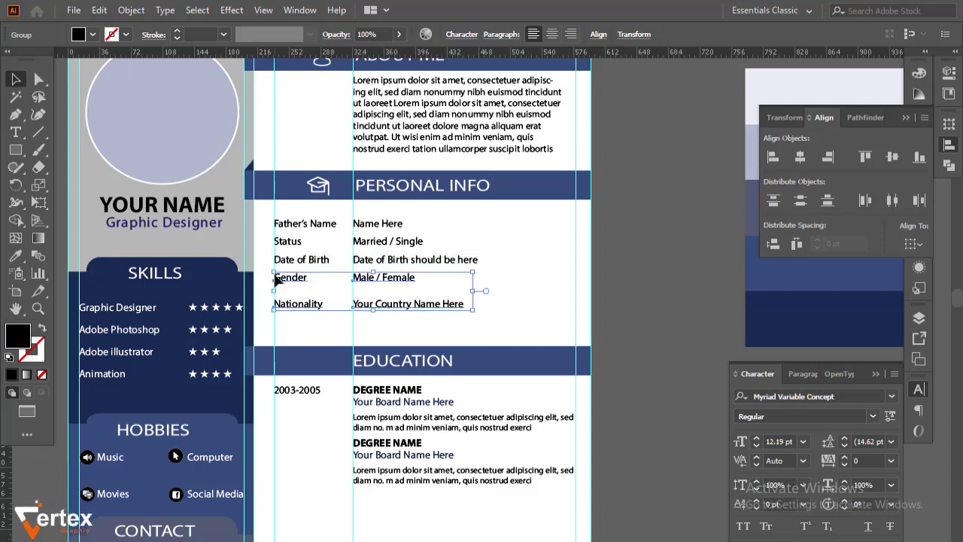
pyautogui.moveTo(444, 326); pyautogui.dragTo(293, 295)
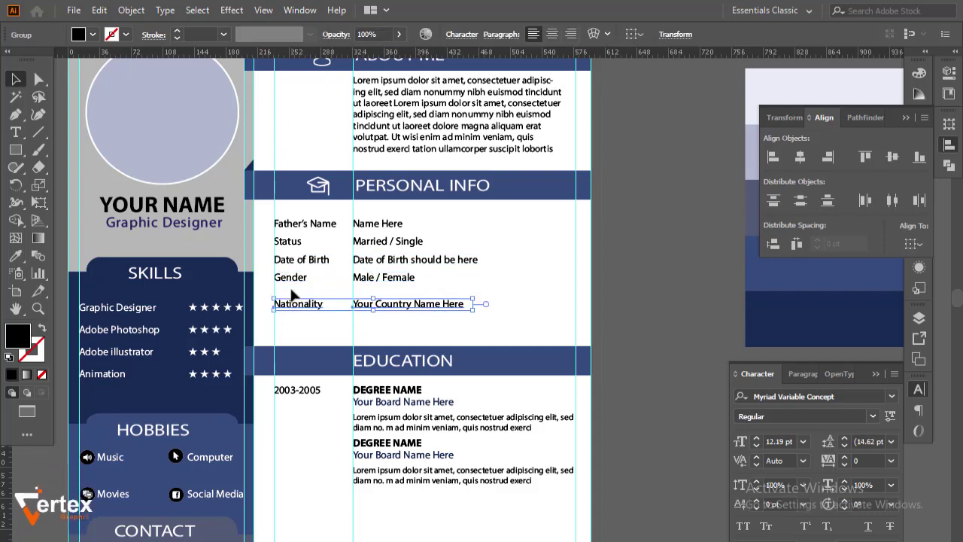
pyautogui.hotkey('shift', 'Up')
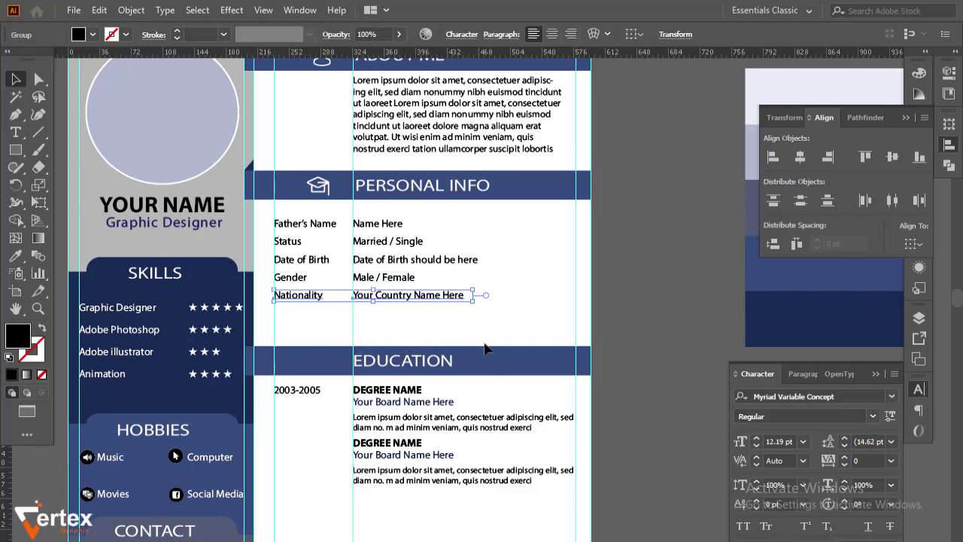
pyautogui.click(485, 343)
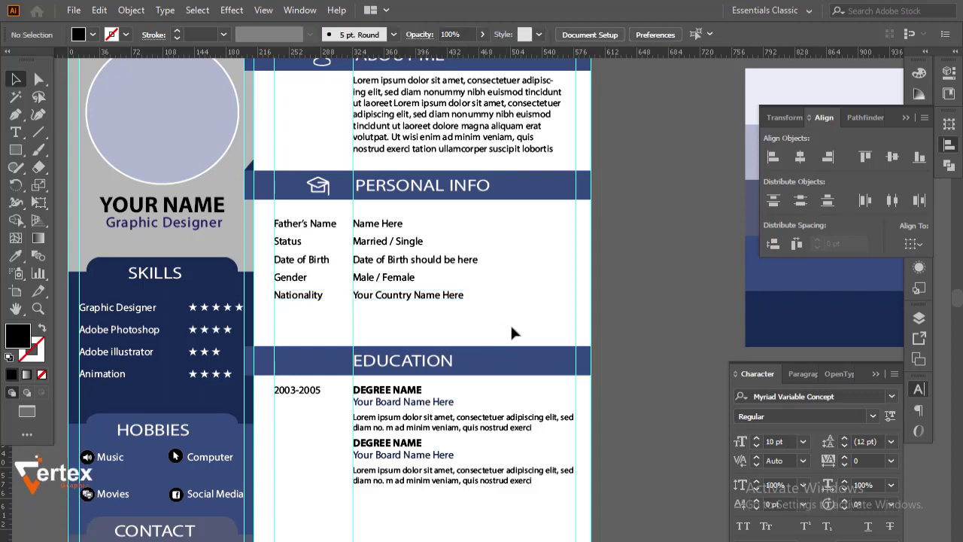
# Step: Move the Education entries up beneath the EDUCATION header
pyautogui.click(475, 374)
pyautogui.click(500, 384)
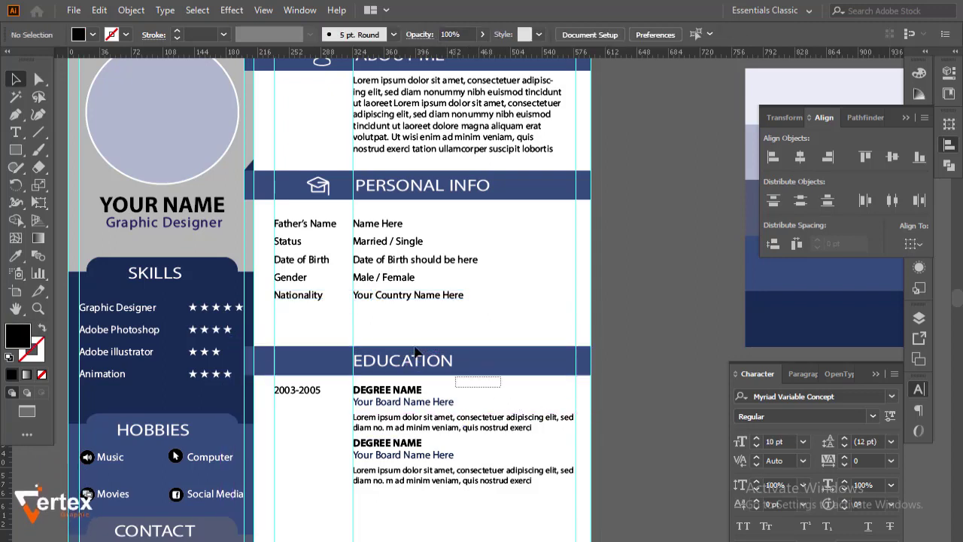
pyautogui.click(517, 369)
pyautogui.click(600, 477)
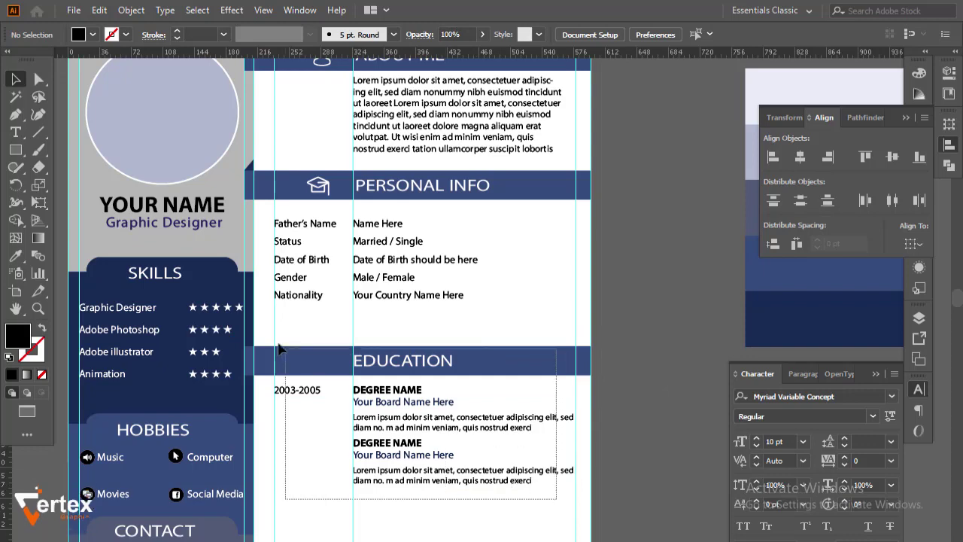
pyautogui.moveTo(517, 487); pyautogui.dragTo(376, 426)
pyautogui.hotkey('shift', 'Up')
pyautogui.hotkey('shift', 'Up')
pyautogui.hotkey('shift', 'Up')
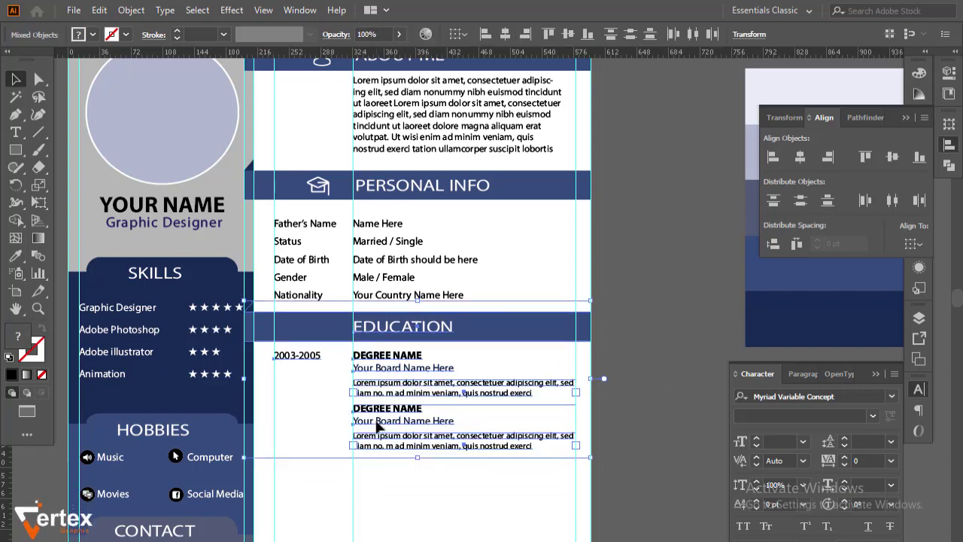
pyautogui.click(655, 389)
# Step: Nudge the second degree entry down and reselect it
pyautogui.scroll(-2, 480, 297)
pyautogui.scroll(-1, 479, 297)
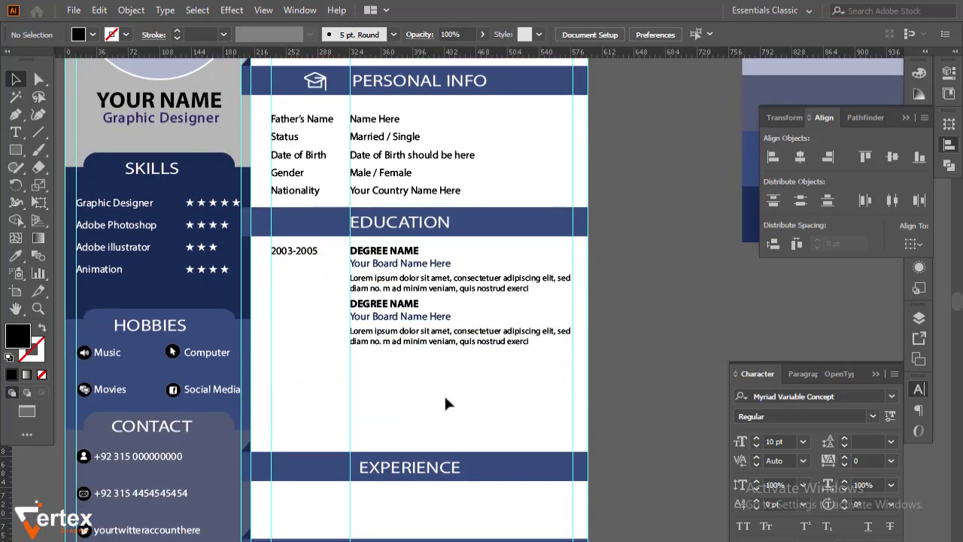
pyautogui.moveTo(386, 302); pyautogui.dragTo(387, 302)
pyautogui.hotkey('shift', 'Down')
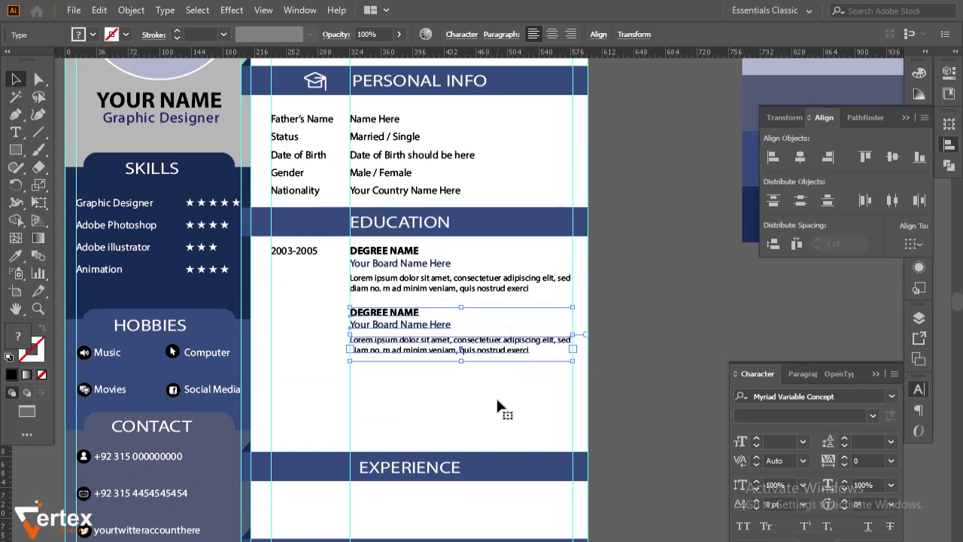
pyautogui.hotkey('shift', 'Down')
pyautogui.moveTo(500, 397); pyautogui.dragTo(411, 354)
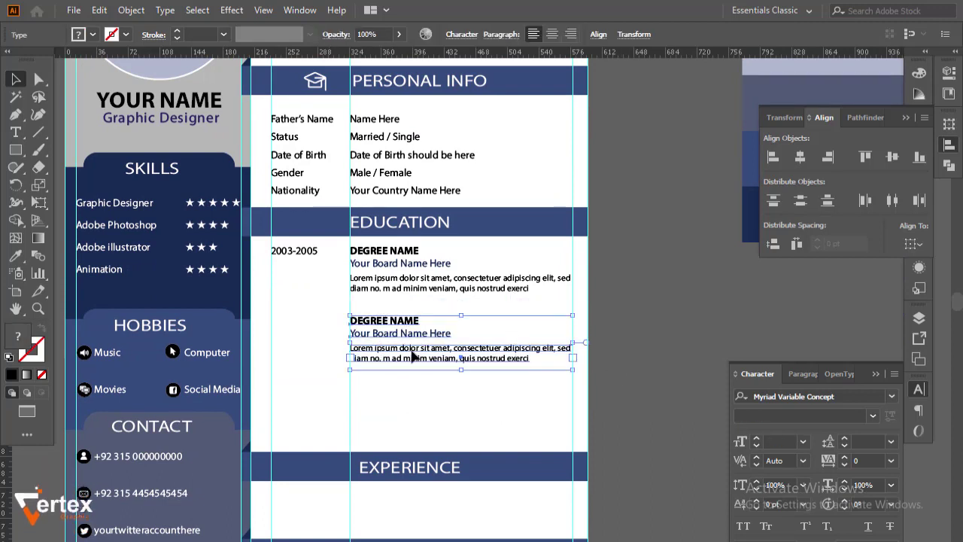
# Step: Delete the second degree entry and duplicate the first entry twice below it
pyautogui.press('Delete')
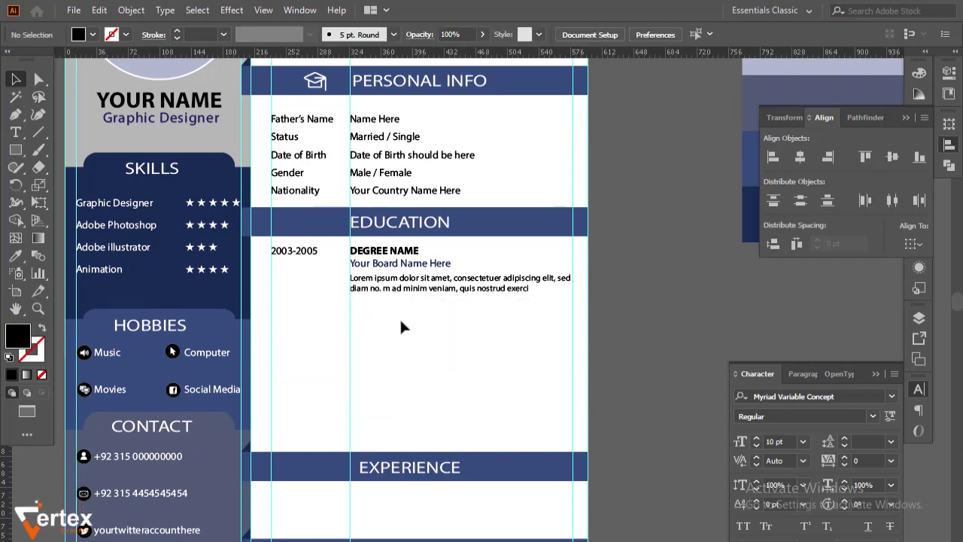
pyautogui.moveTo(484, 316); pyautogui.dragTo(304, 253)
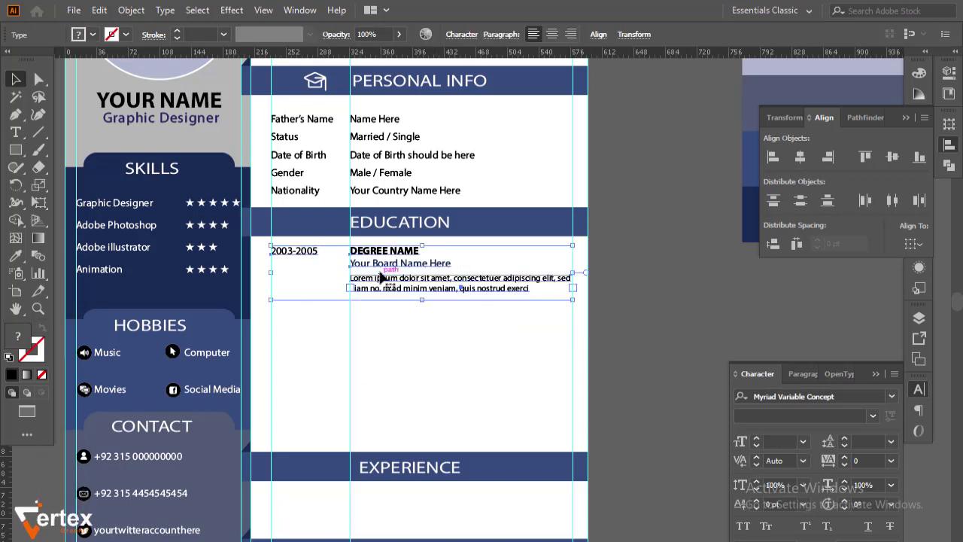
pyautogui.moveTo(390, 281); pyautogui.dragTo(390, 343)
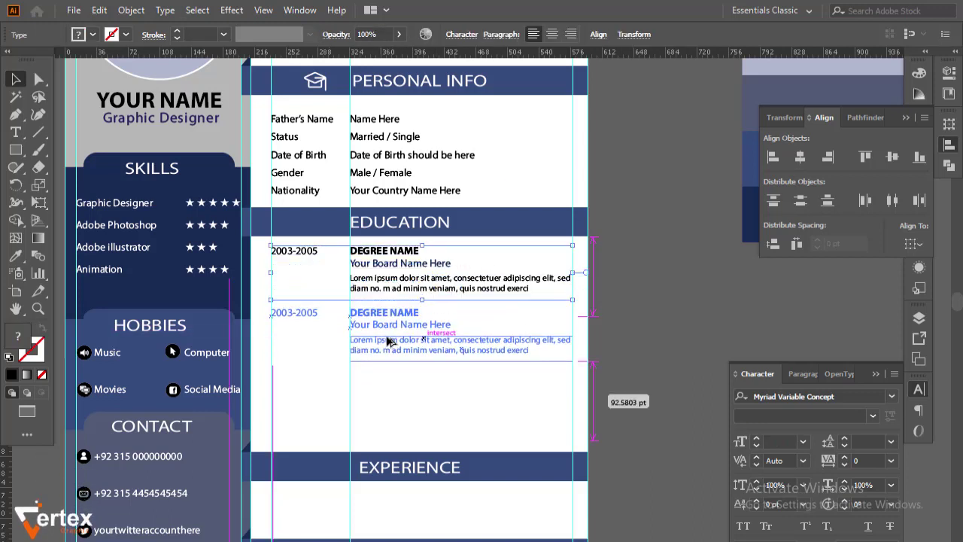
pyautogui.hotkey('ctrl', 'd')
pyautogui.click(644, 352)
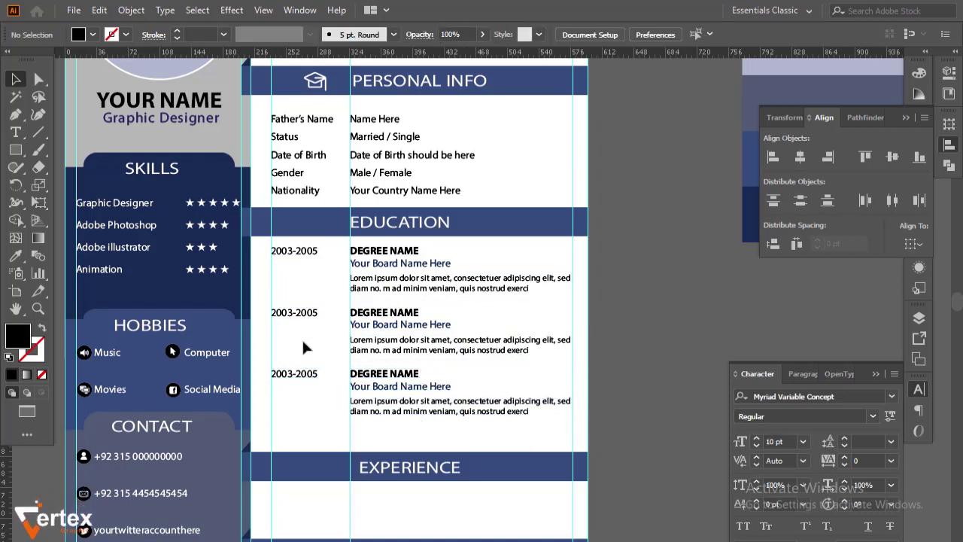
# Step: Change the second entry's dates to 2006-2008 and the third's to 2010-2013
pyautogui.doubleClick(315, 313)
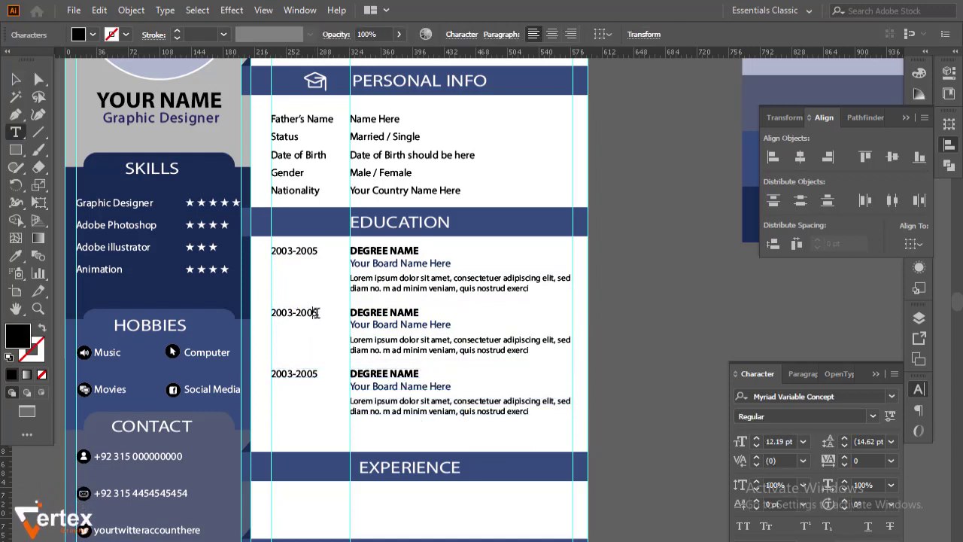
pyautogui.write('2006')
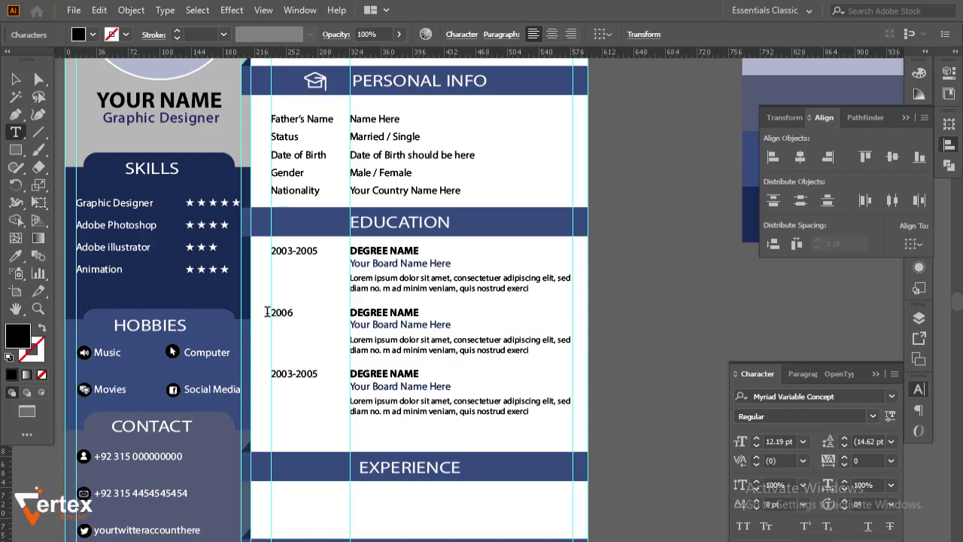
pyautogui.write('-20')
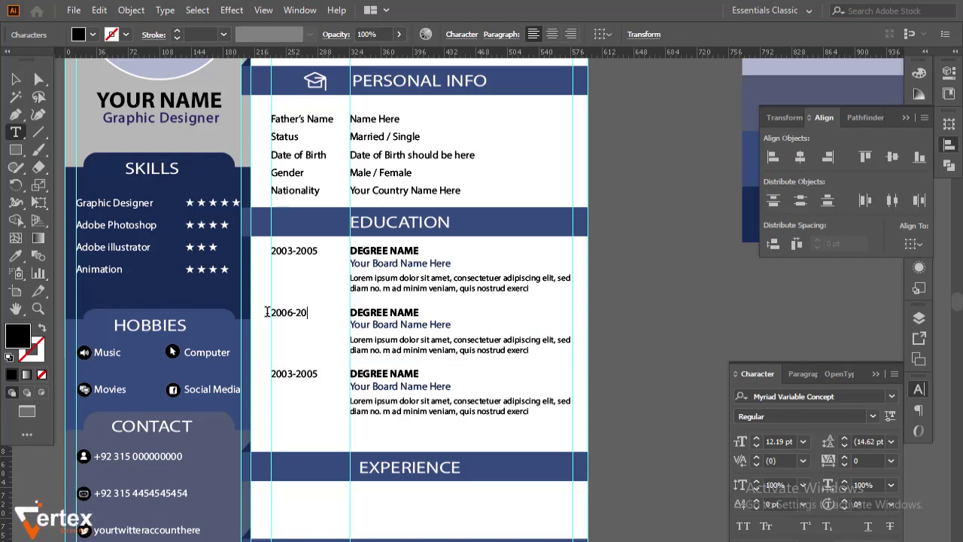
pyautogui.write('08')
pyautogui.press('Escape')
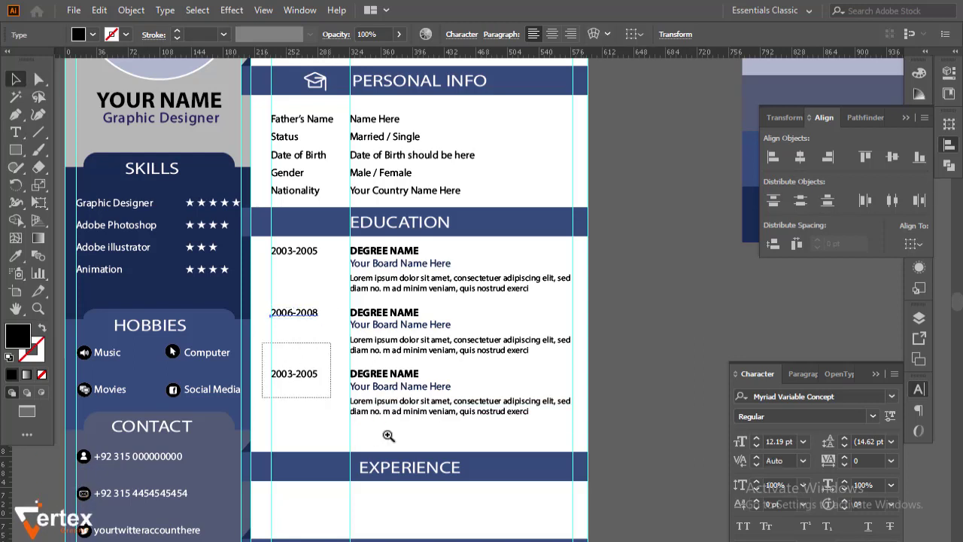
pyautogui.moveTo(389, 436); pyautogui.dragTo(382, 344)
pyautogui.doubleClick(378, 239)
pyautogui.moveTo(381, 239); pyautogui.dragTo(138, 237)
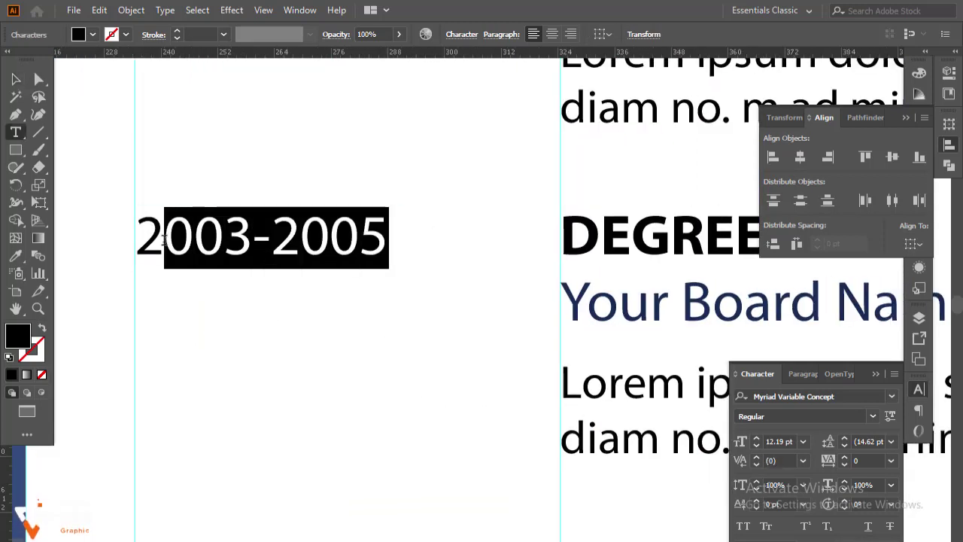
pyautogui.write('2010')
pyautogui.write('-')
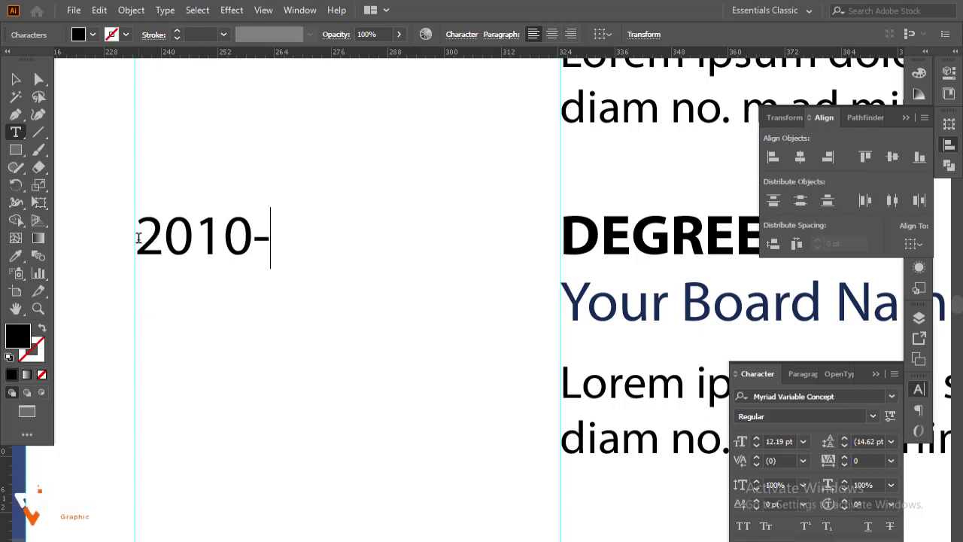
pyautogui.write('202')
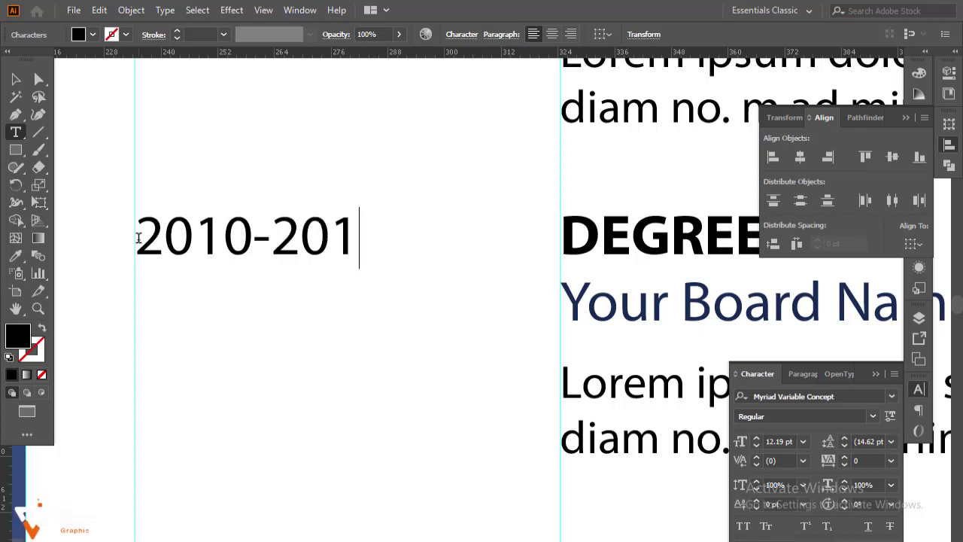
pyautogui.write('3')
pyautogui.click(16, 79)
pyautogui.click(362, 332)
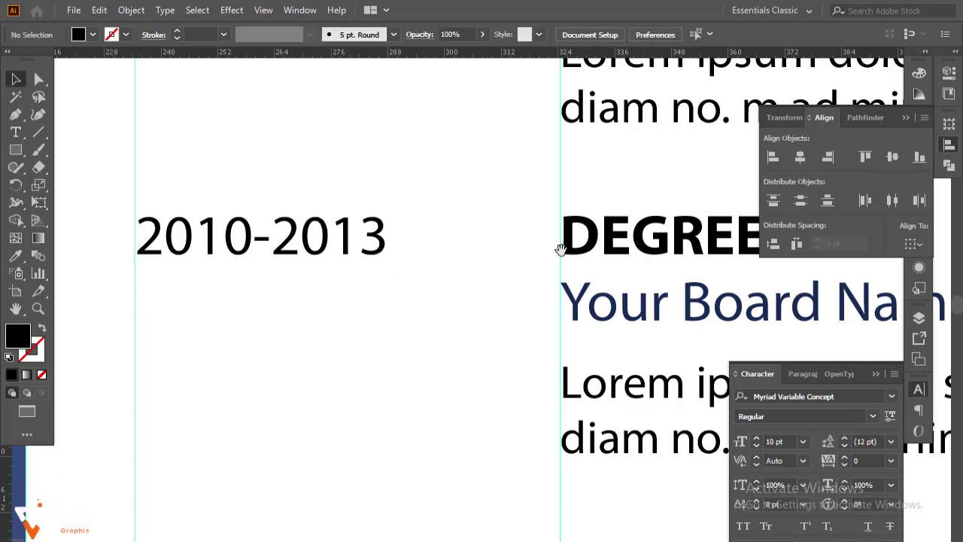
# Step: Rename the third entry's board to 'University Name' and the second's to 'Collage Name'
pyautogui.moveTo(561, 249); pyautogui.dragTo(240, 261)
pyautogui.press('t')
pyautogui.moveTo(782, 325); pyautogui.dragTo(252, 323)
pyautogui.write('U')
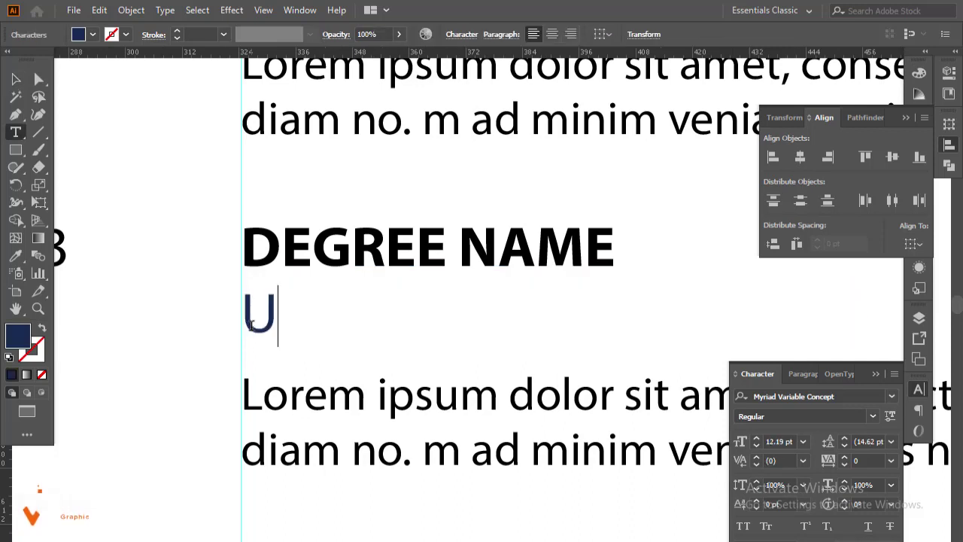
pyautogui.write('niversity N')
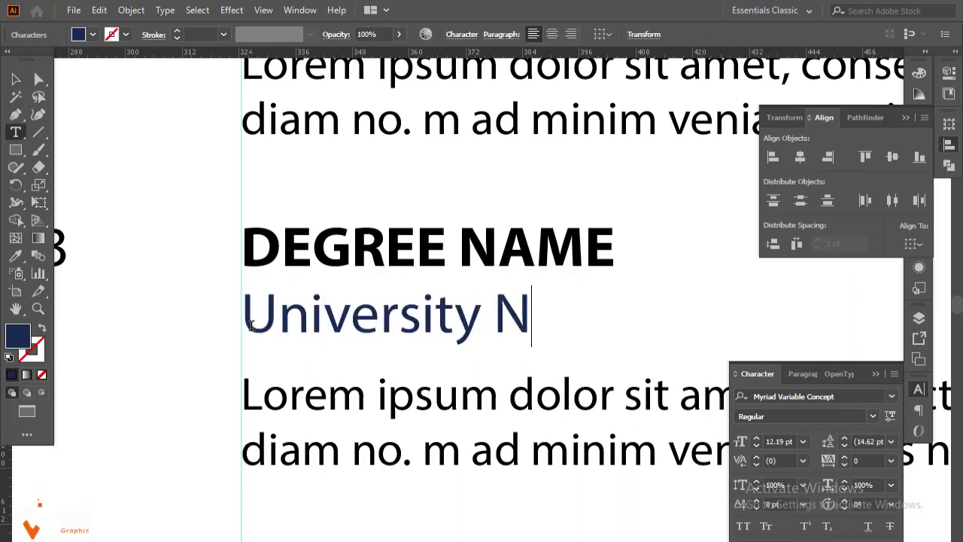
pyautogui.write('ame')
pyautogui.press('Escape')
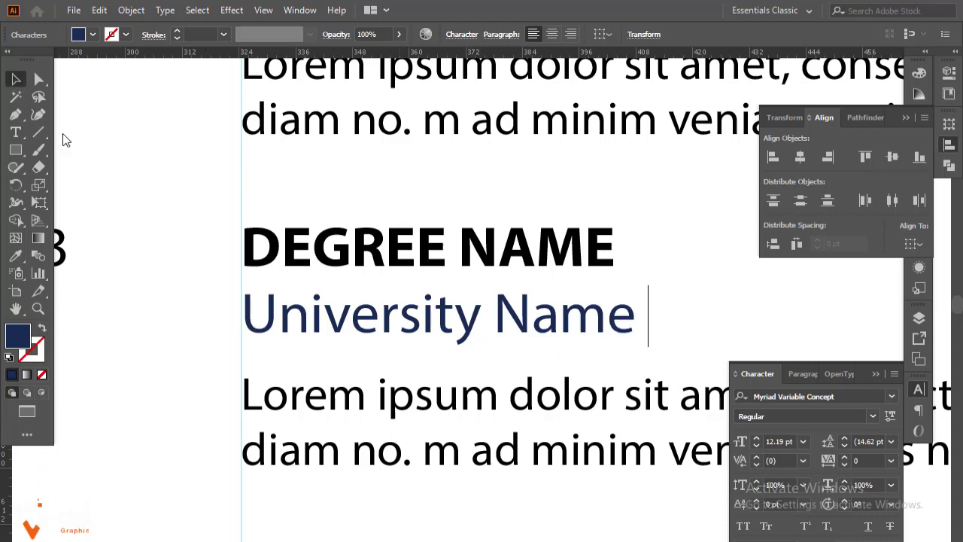
pyautogui.hotkey('ctrl', 'z')
pyautogui.press('t')
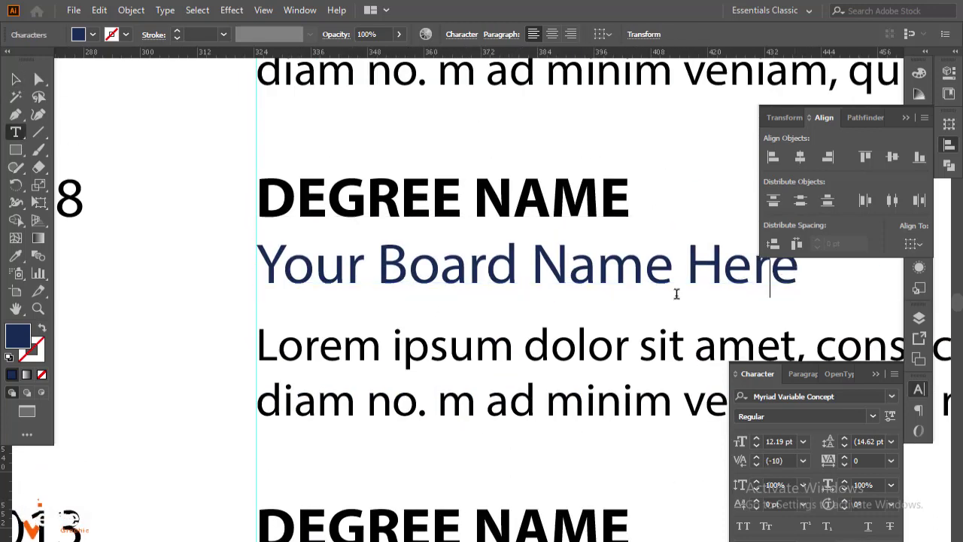
pyautogui.moveTo(798, 270); pyautogui.dragTo(257, 275)
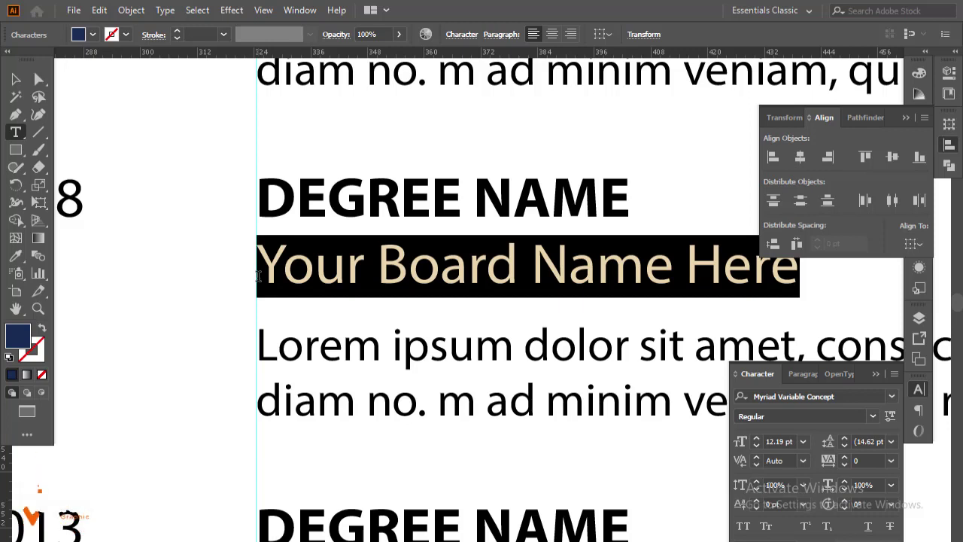
pyautogui.write('Col')
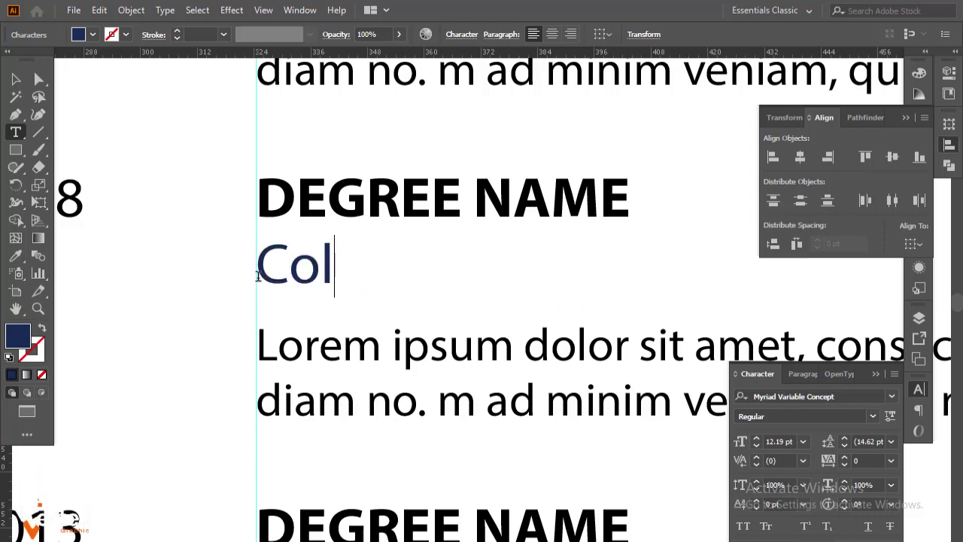
pyautogui.write('olage Name')
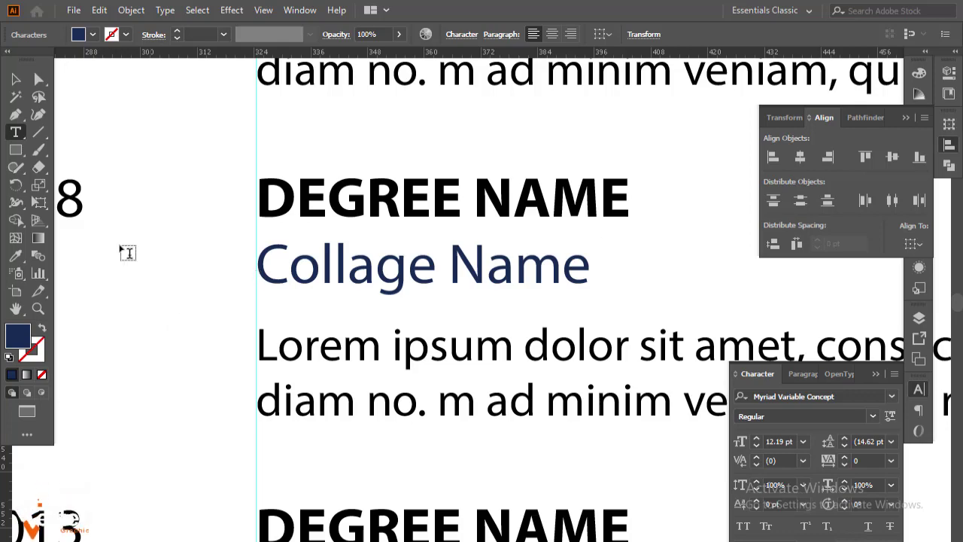
pyautogui.click(15, 79)
pyautogui.click(209, 268)
pyautogui.hotkey('ctrl', '-')
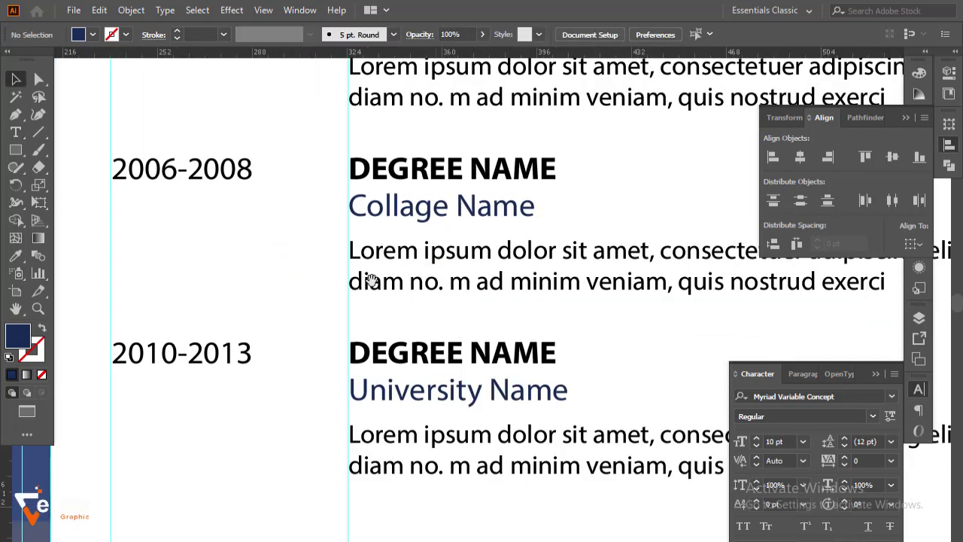
pyautogui.hotkey('ctrl', '-')
pyautogui.hotkey('ctrl', '-')
pyautogui.hotkey('ctrl', '-')
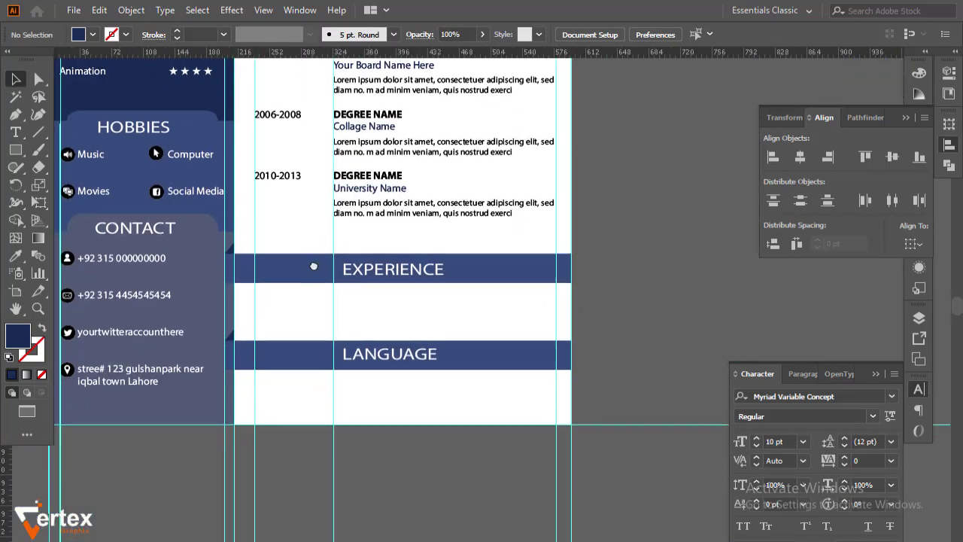
# Step: Copy the 2010-2013 education entry, date included, beneath the EXPERIENCE bar
pyautogui.moveTo(366, 250); pyautogui.dragTo(344, 228)
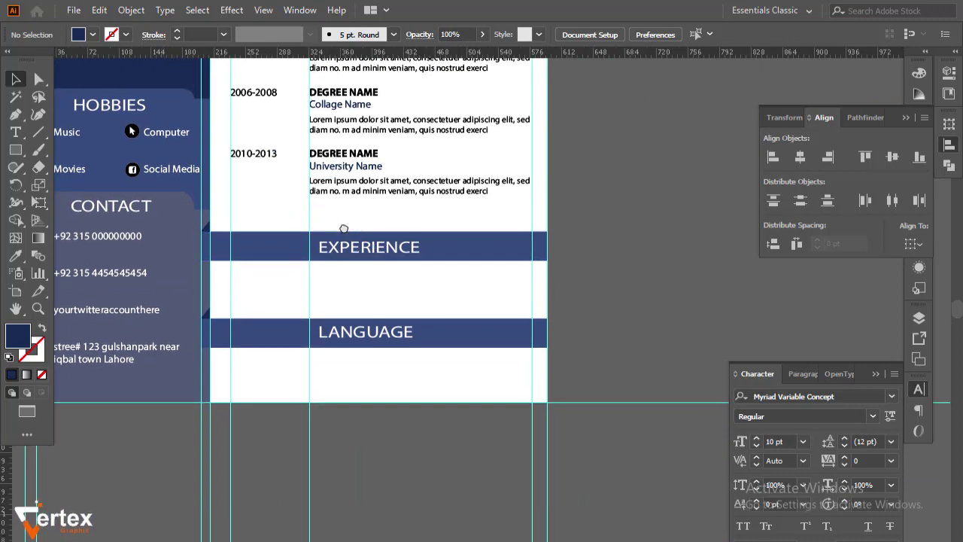
pyautogui.scroll(3, 361, 249)
pyautogui.hscroll(-2, 361, 249)
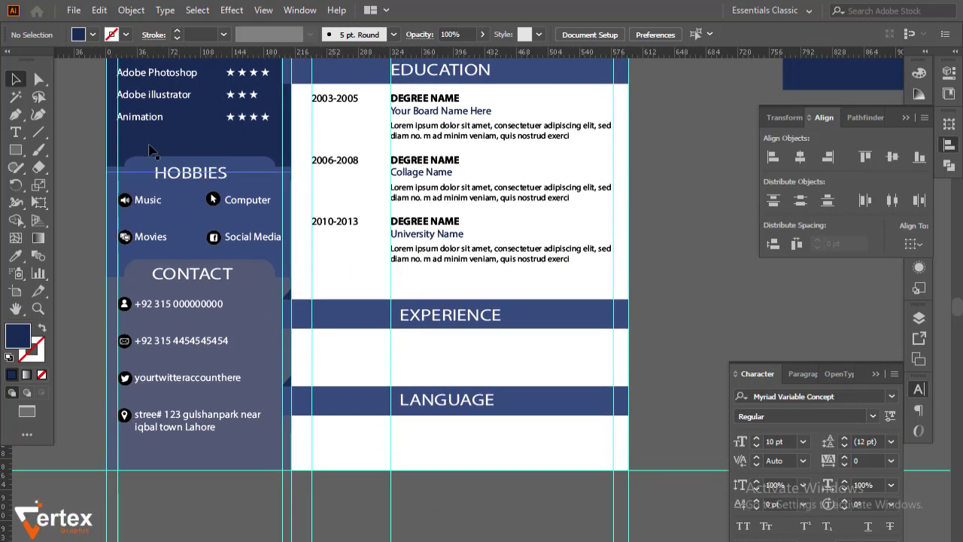
pyautogui.click(463, 322)
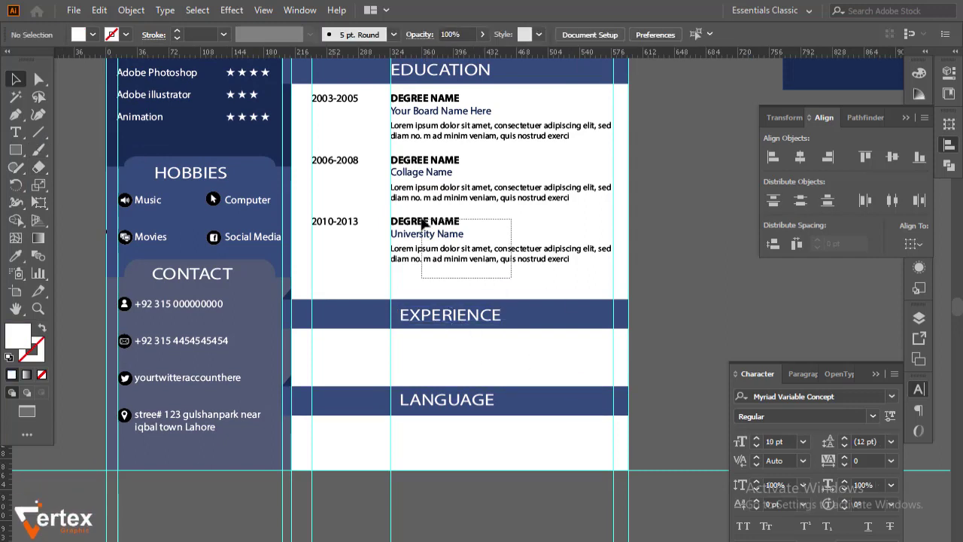
pyautogui.moveTo(424, 224); pyautogui.dragTo(443, 353)
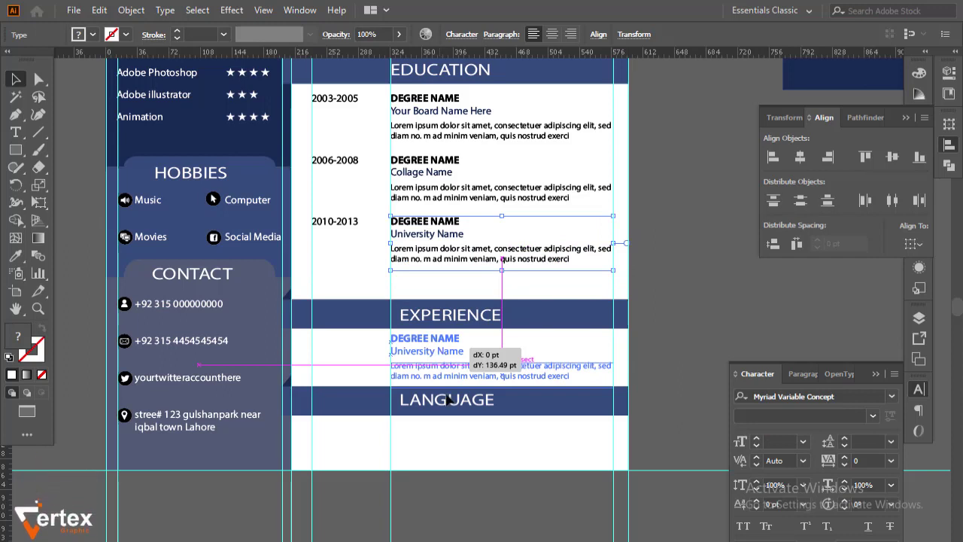
pyautogui.moveTo(447, 400); pyautogui.dragTo(447, 400)
pyautogui.click(336, 221)
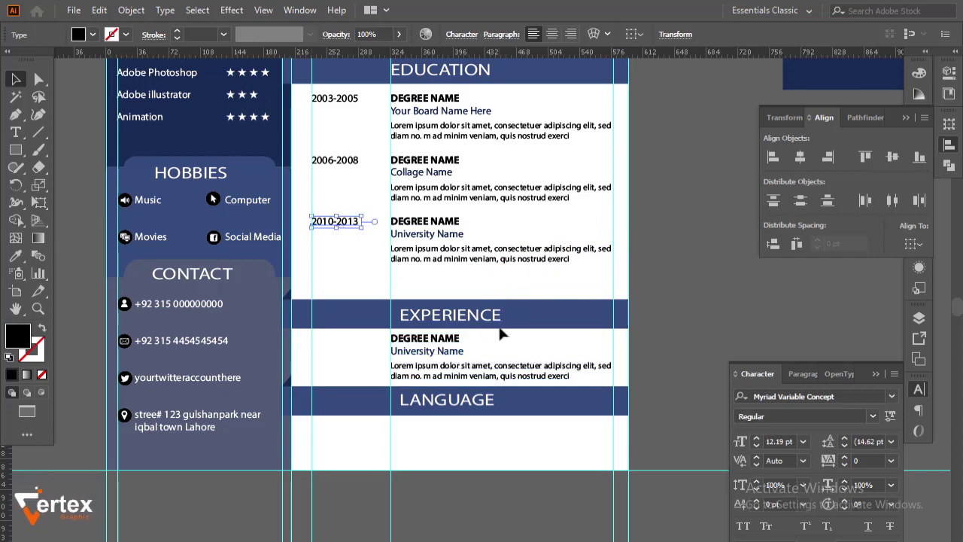
pyautogui.hotkey('ctrl', 'z')
pyautogui.moveTo(528, 284); pyautogui.dragTo(340, 212)
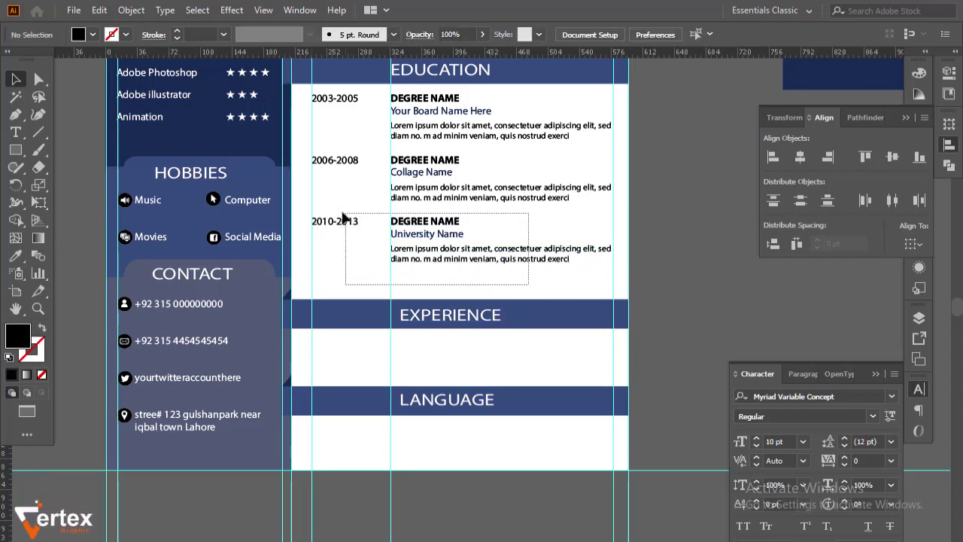
pyautogui.moveTo(416, 249)
pyautogui.mouseDown()
pyautogui.moveTo(426, 259)
pyautogui.moveTo(426, 371)
pyautogui.mouseUp()
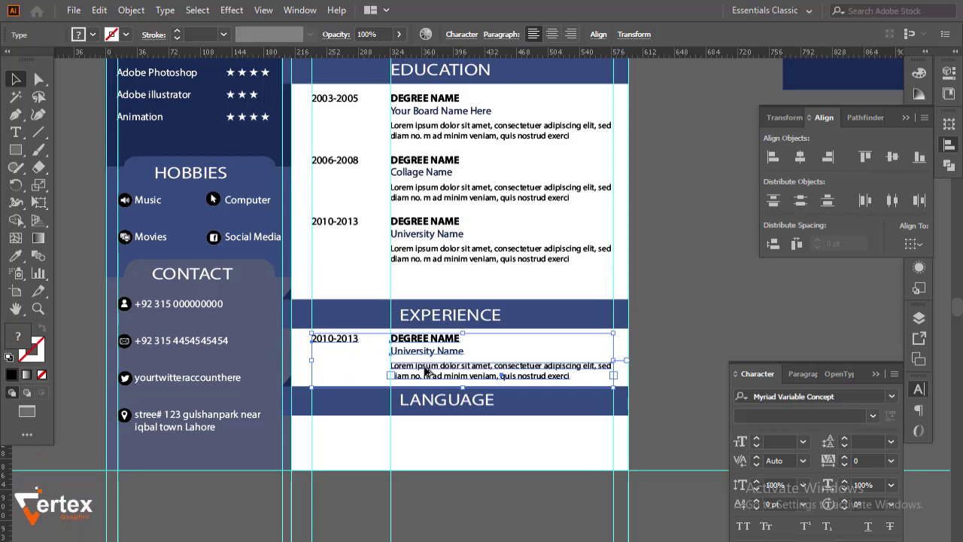
# Step: Zoom in on the EXPERIENCE and LANGUAGE sections to inspect the copied entry
pyautogui.keyDown('ctrl'); pyautogui.keyDown('alt'); pyautogui.click(380, 282); pyautogui.keyUp('alt'); pyautogui.keyUp('ctrl')
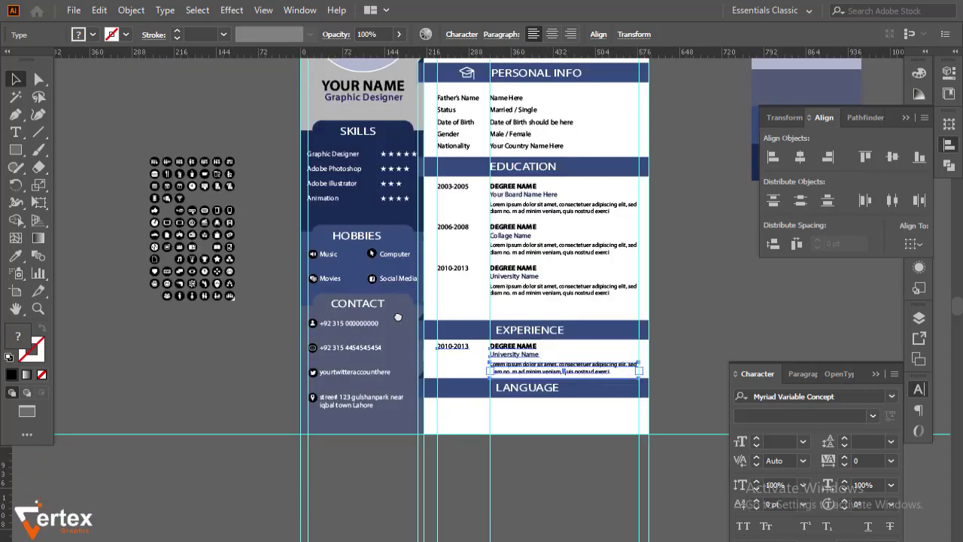
pyautogui.keyDown('ctrl'); pyautogui.keyDown('alt'); pyautogui.click(387, 295); pyautogui.keyUp('alt'); pyautogui.keyUp('ctrl')
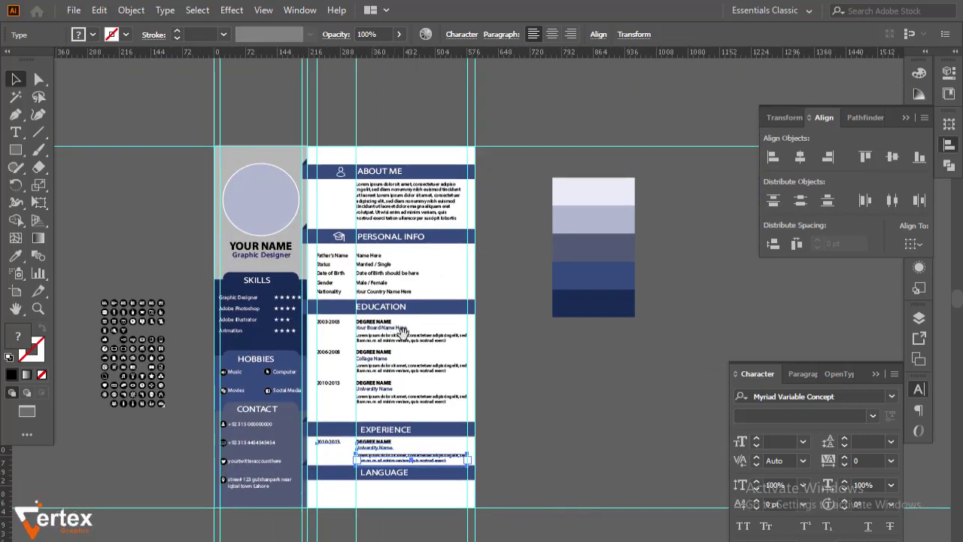
pyautogui.keyDown('ctrl'); pyautogui.click(319, 281); pyautogui.keyUp('ctrl')
pyautogui.scroll(-3, 319, 280)
pyautogui.hscroll(3, 319, 281)
pyautogui.scroll(1, 308, 278)
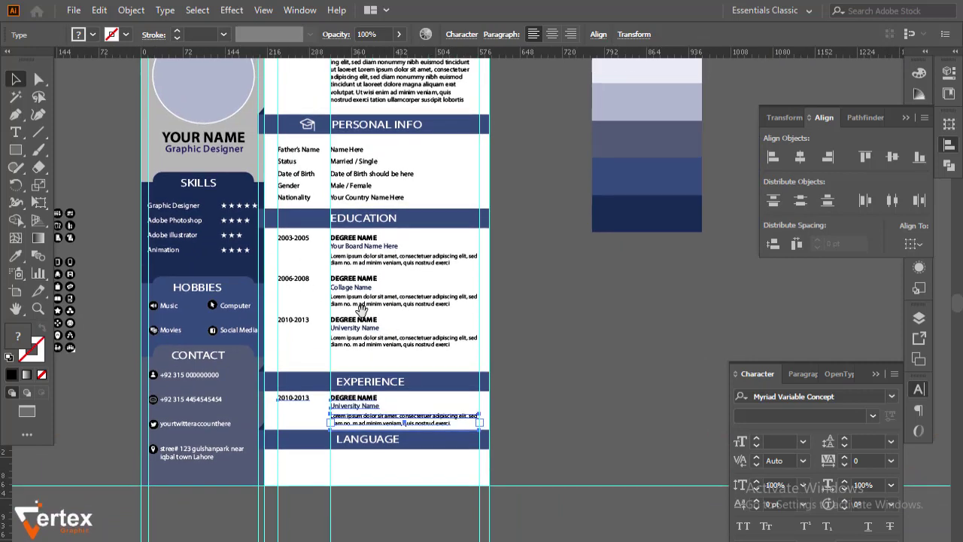
pyautogui.click(559, 336)
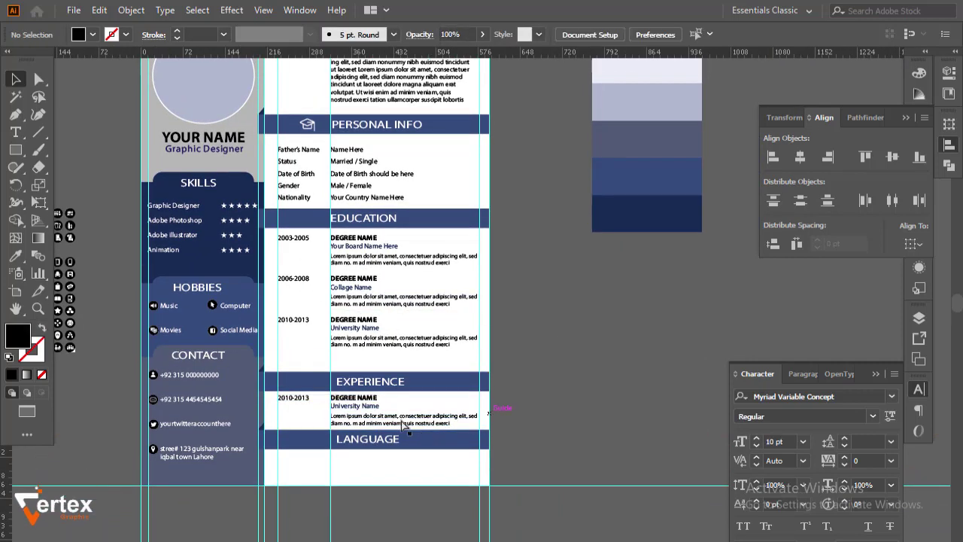
pyautogui.keyDown('ctrl'); pyautogui.click(461, 335); pyautogui.keyUp('ctrl')
pyautogui.moveTo(460, 336); pyautogui.dragTo(369, 317)
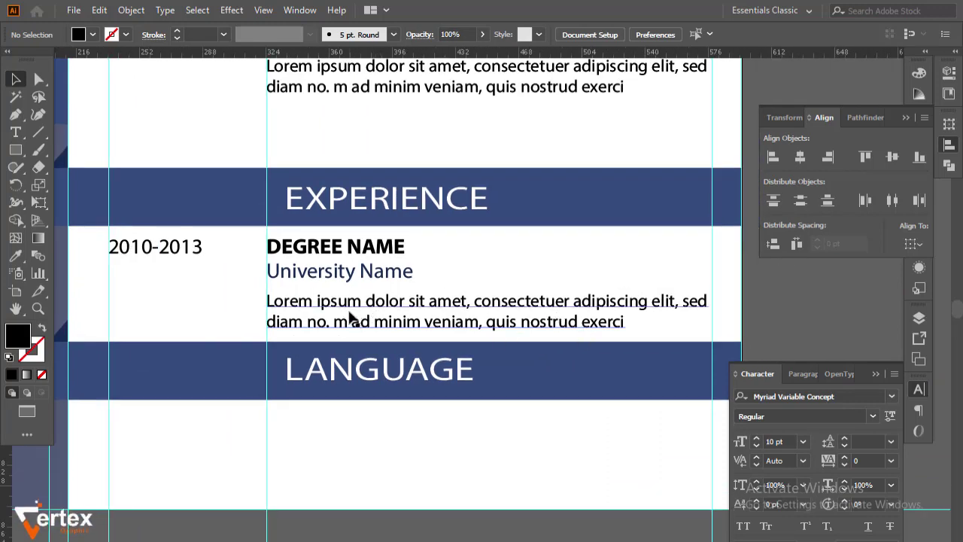
# Step: Replace the DEGREE NAME heading with 'Job Tittle Here'
pyautogui.doubleClick(401, 250)
pyautogui.moveTo(401, 250); pyautogui.dragTo(269, 246)
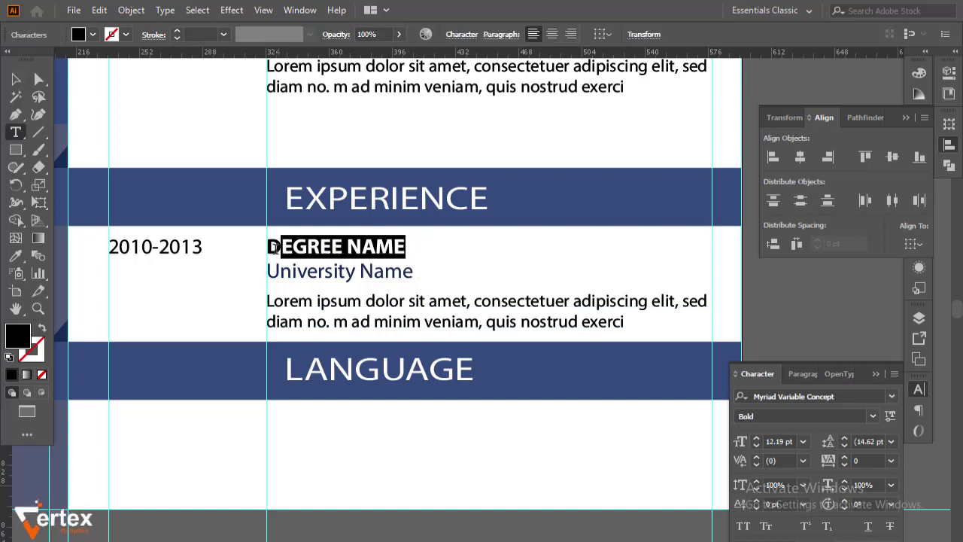
pyautogui.write('B')
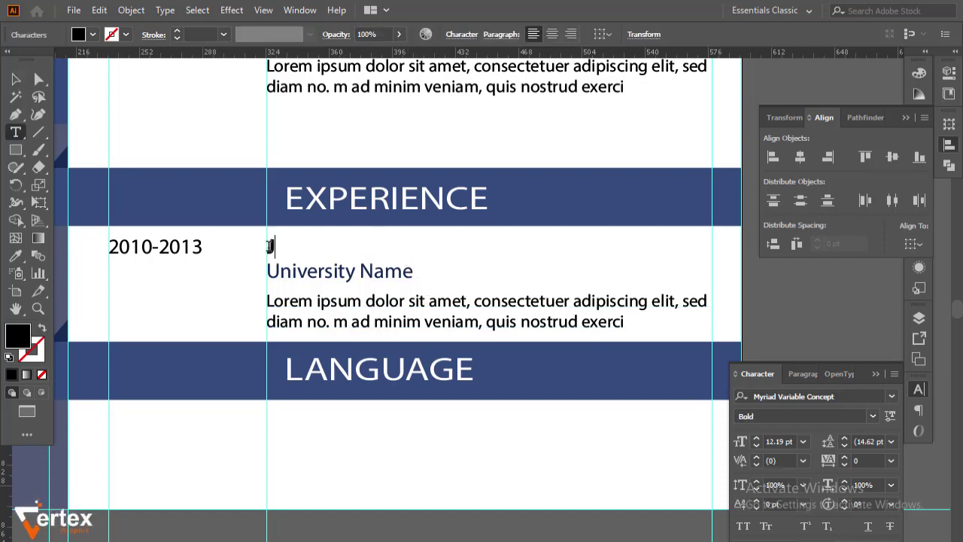
pyautogui.write(' T')
pyautogui.write('tit')
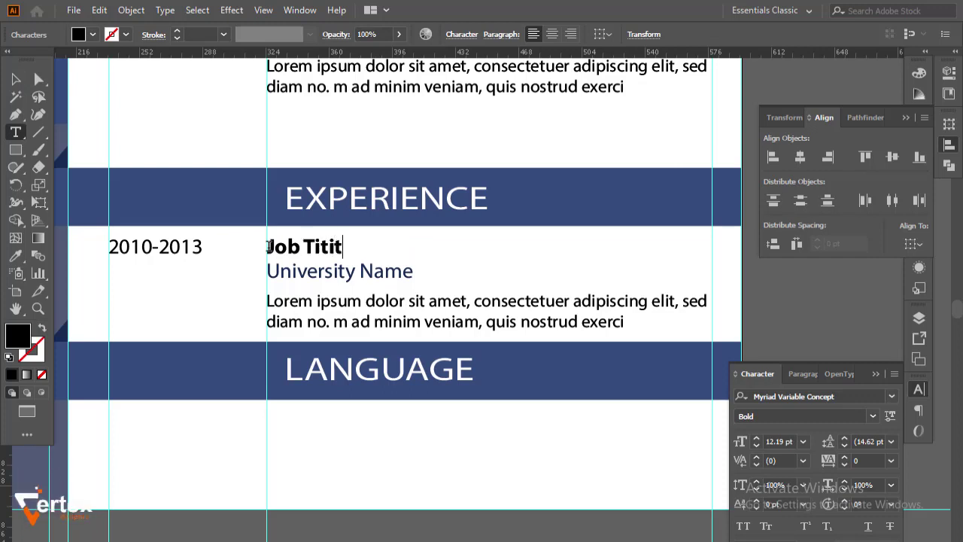
pyautogui.press('BackSpace')
pyautogui.press('BackSpace')
pyautogui.write('le H')
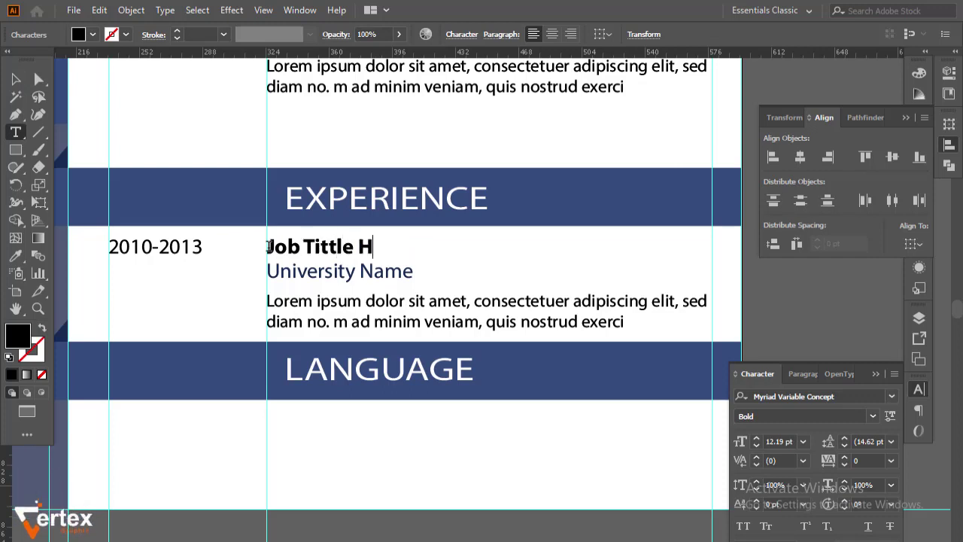
pyautogui.write('ere')
# Step: Replace University Name with 'company name' and apply Title Case to it
pyautogui.moveTo(414, 273); pyautogui.dragTo(269, 269)
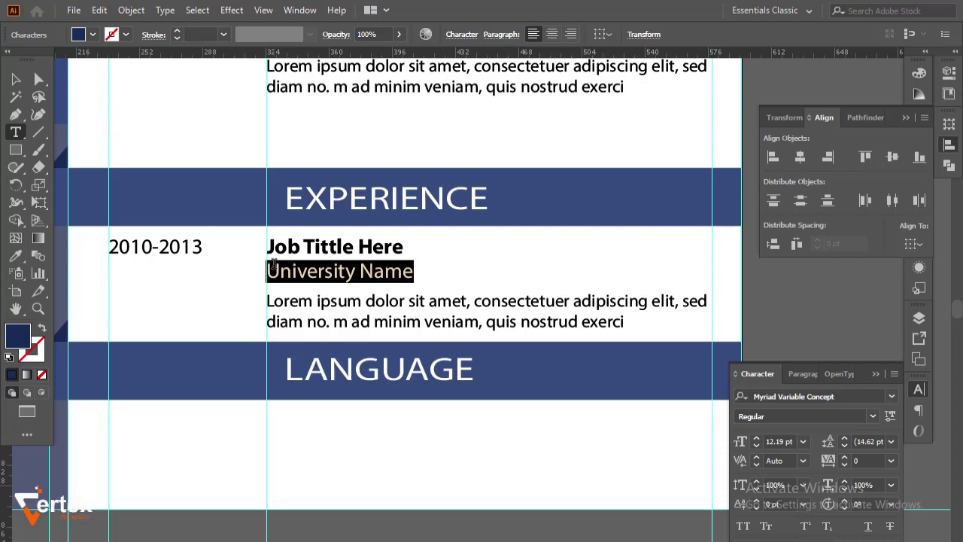
pyautogui.write('compa')
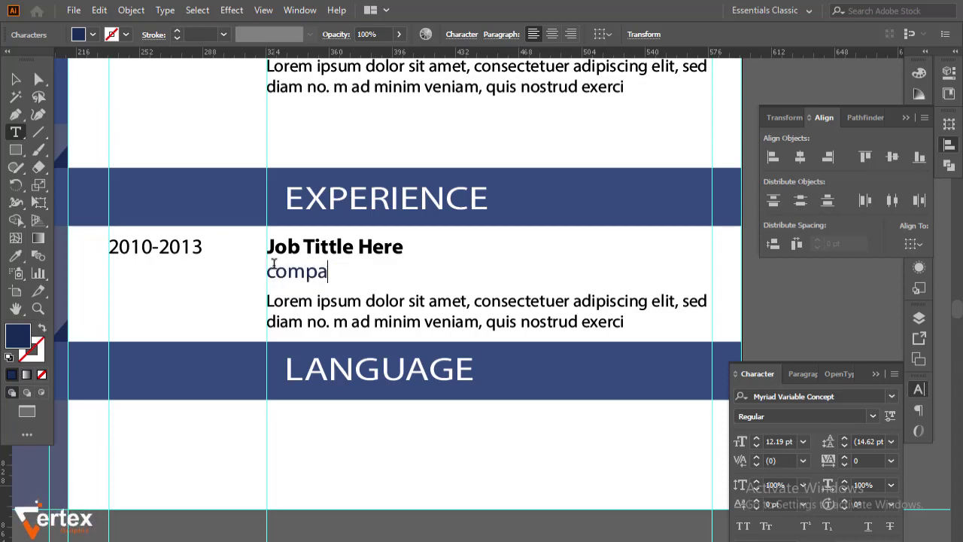
pyautogui.write('ny name here')
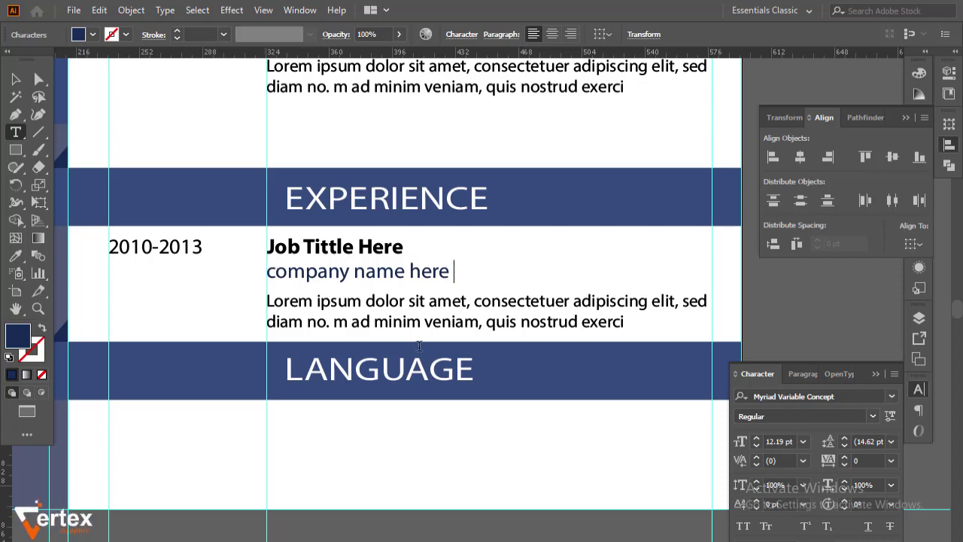
pyautogui.click(15, 78)
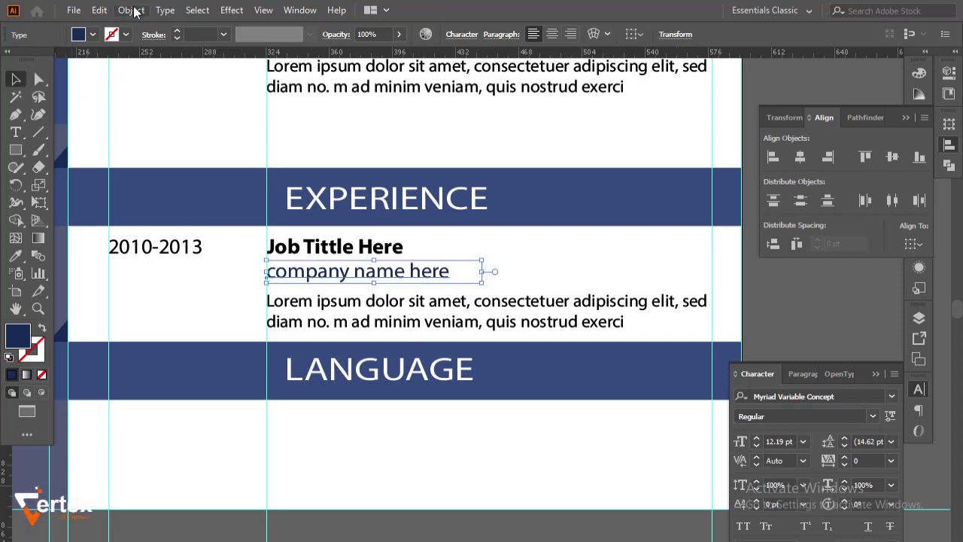
pyautogui.click(131, 10)
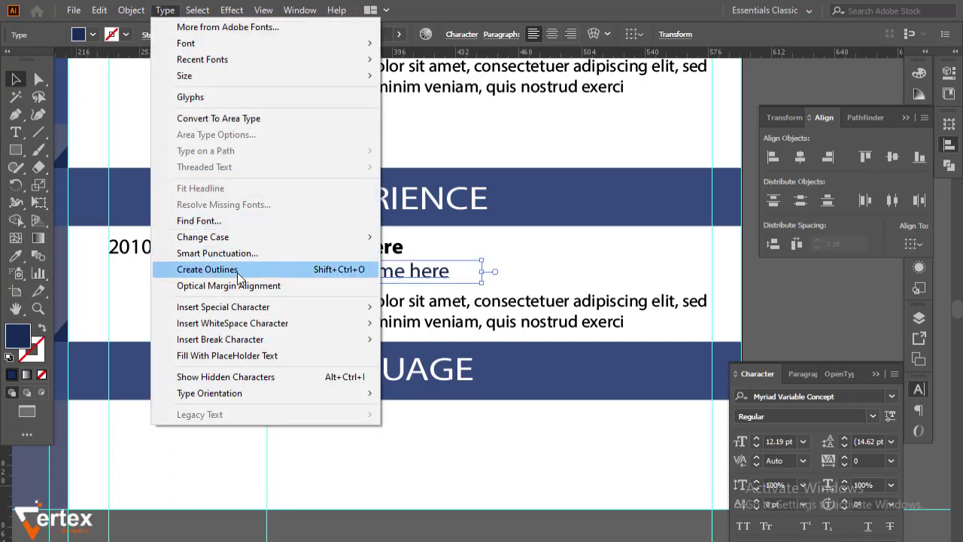
pyautogui.moveTo(204, 237)
pyautogui.click(422, 269)
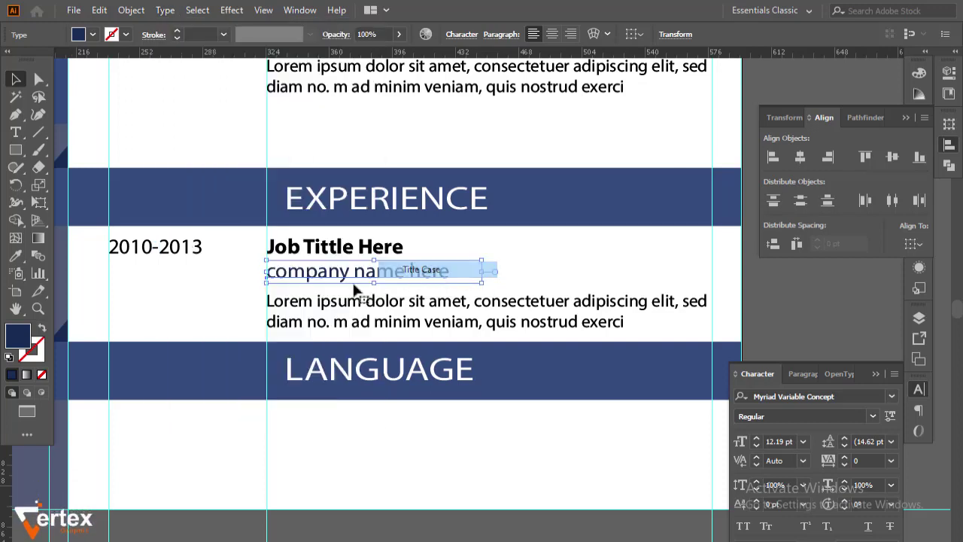
# Step: Duplicate the Job Tittle Here / Company Name Here entry directly beneath the first
pyautogui.click(308, 345)
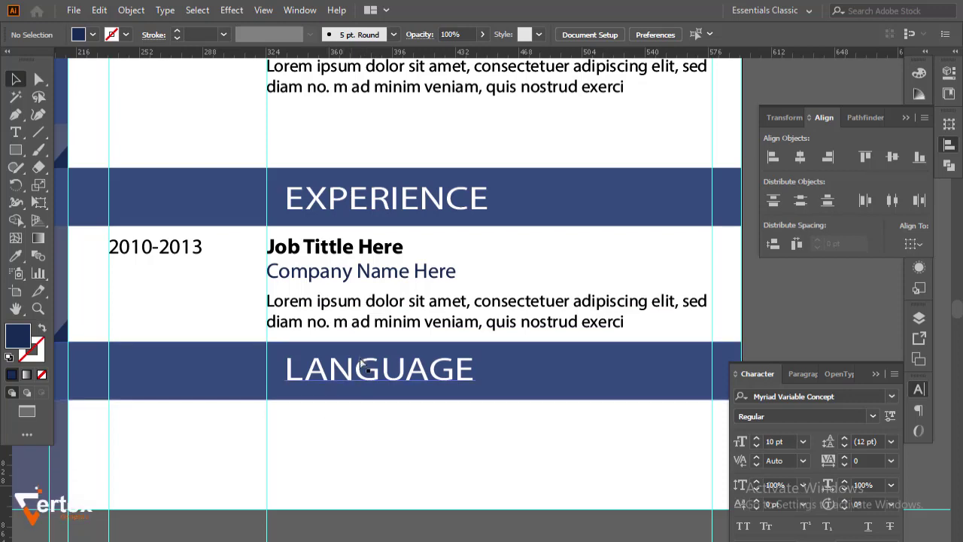
pyautogui.scroll(-2, 384, 341)
pyautogui.scroll(-1, 400, 338)
pyautogui.scroll(1, 400, 338)
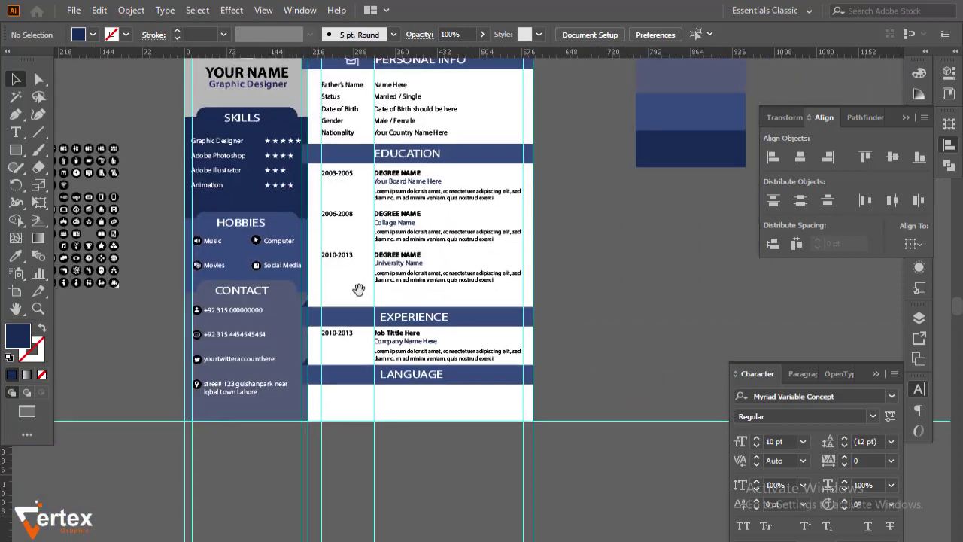
pyautogui.scroll(2, 331, 340)
pyautogui.scroll(-1, 294, 333)
pyautogui.hscroll(2, 237, 334)
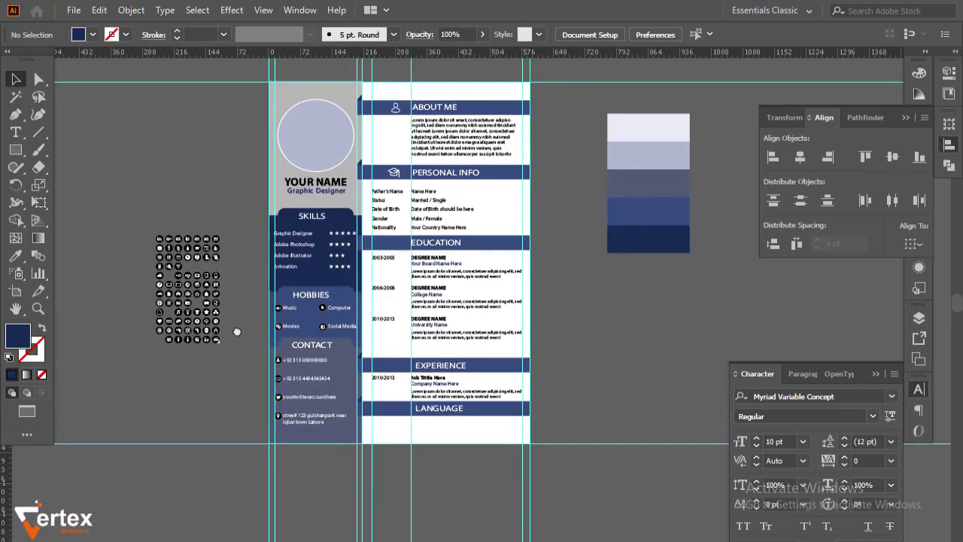
pyautogui.scroll(3, 160, 281)
pyautogui.moveTo(454, 380); pyautogui.dragTo(160, 281)
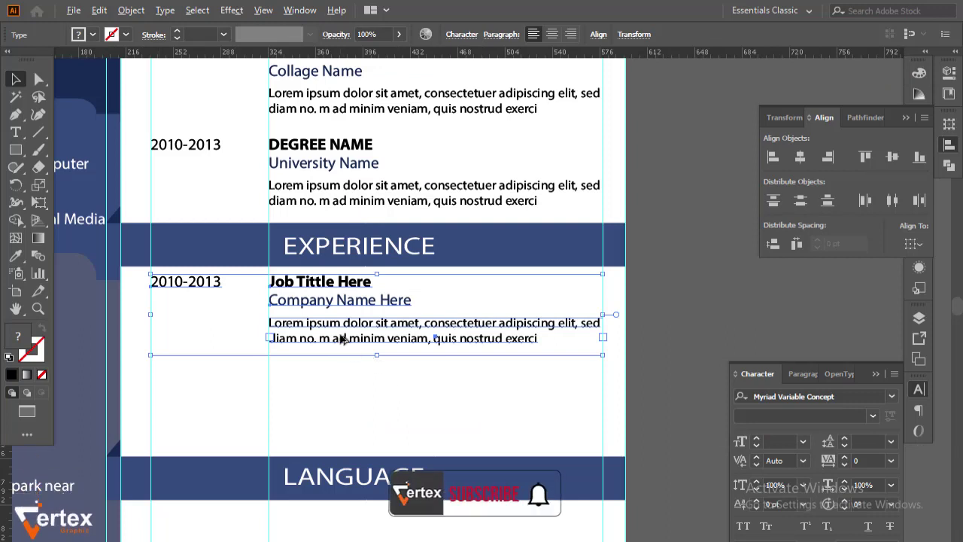
pyautogui.moveTo(343, 341); pyautogui.dragTo(336, 424)
pyautogui.click(654, 292)
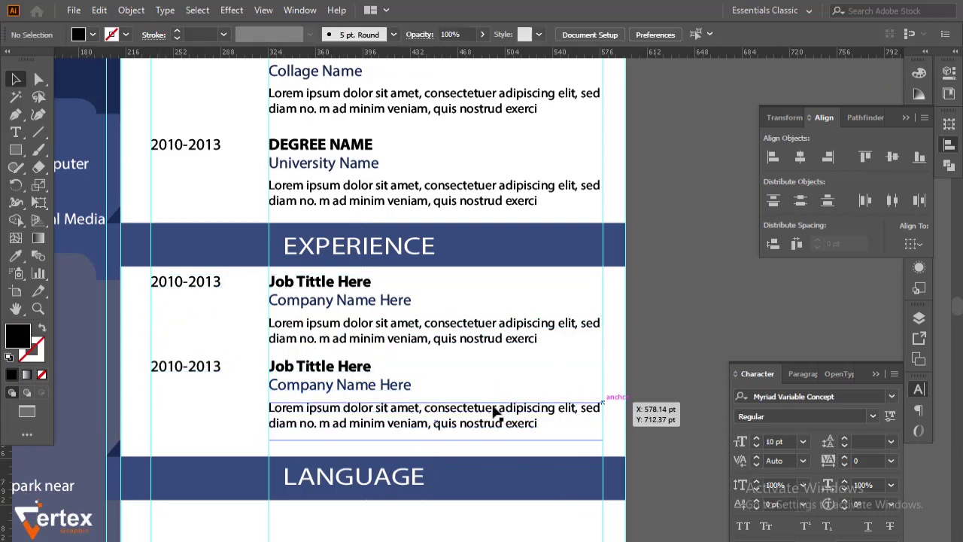
pyautogui.scroll(-1, 365, 321)
pyautogui.scroll(-1, 389, 333)
pyautogui.scroll(-2, 362, 324)
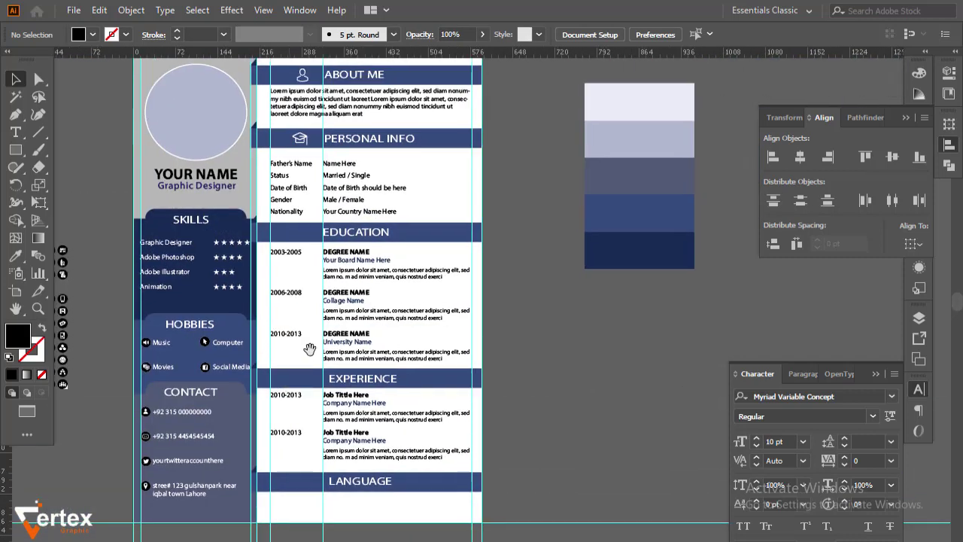
pyautogui.scroll(-1, 328, 315)
pyautogui.scroll(-1, 334, 315)
pyautogui.scroll(-1, 340, 316)
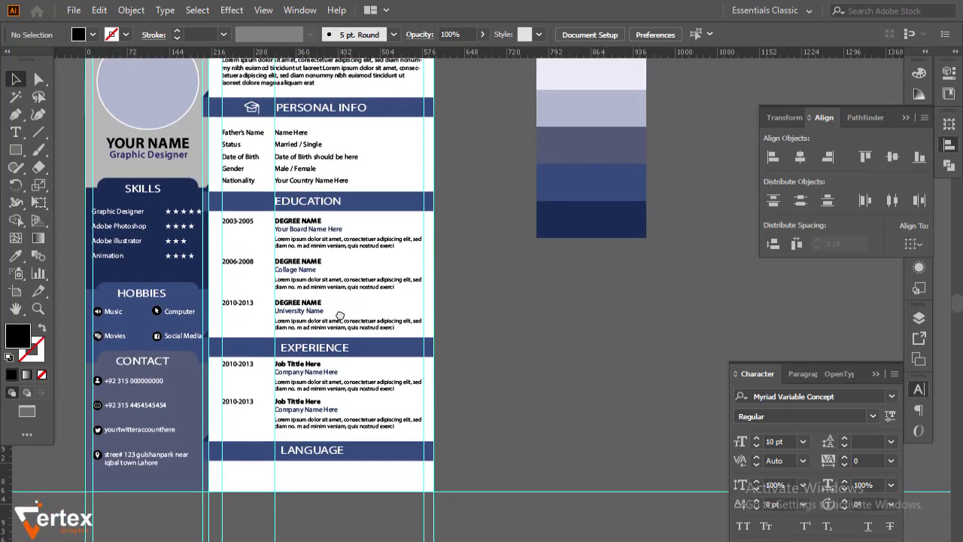
pyautogui.scroll(2, 341, 316)
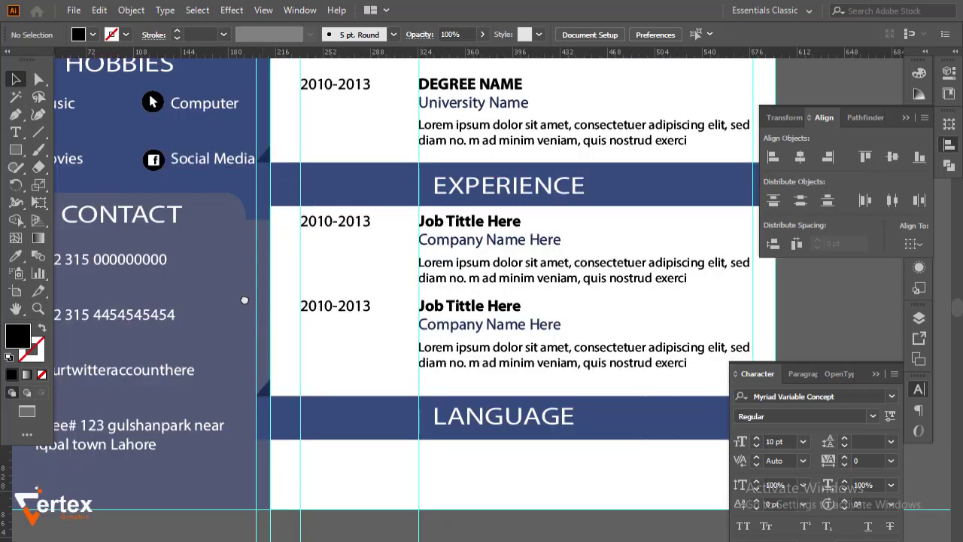
# Step: Duplicate the Movies hobby label to just below the LANGUAGE heading
pyautogui.click(129, 156)
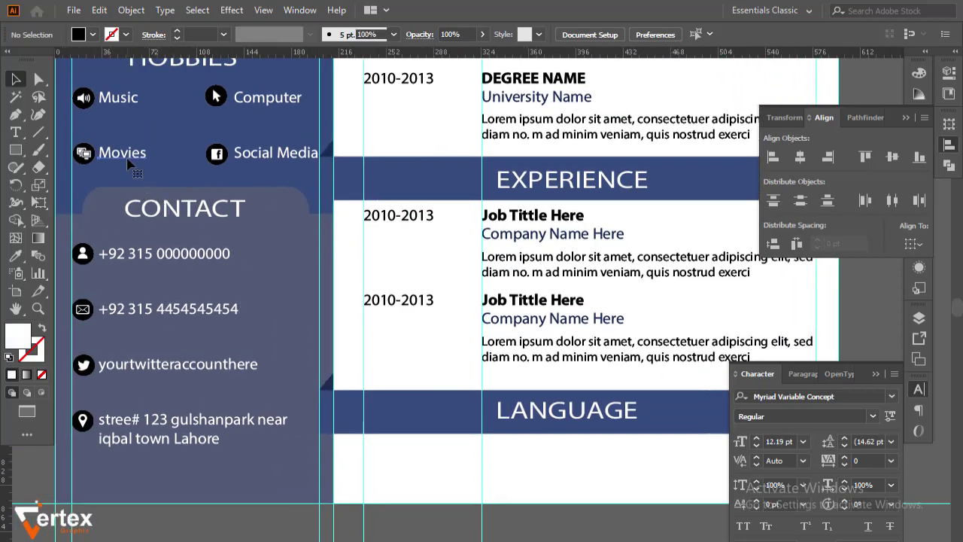
pyautogui.moveTo(128, 158)
pyautogui.mouseDown()
pyautogui.moveTo(427, 480)
pyautogui.moveTo(393, 474)
pyautogui.mouseUp()
pyautogui.moveTo(446, 452); pyautogui.dragTo(446, 452)
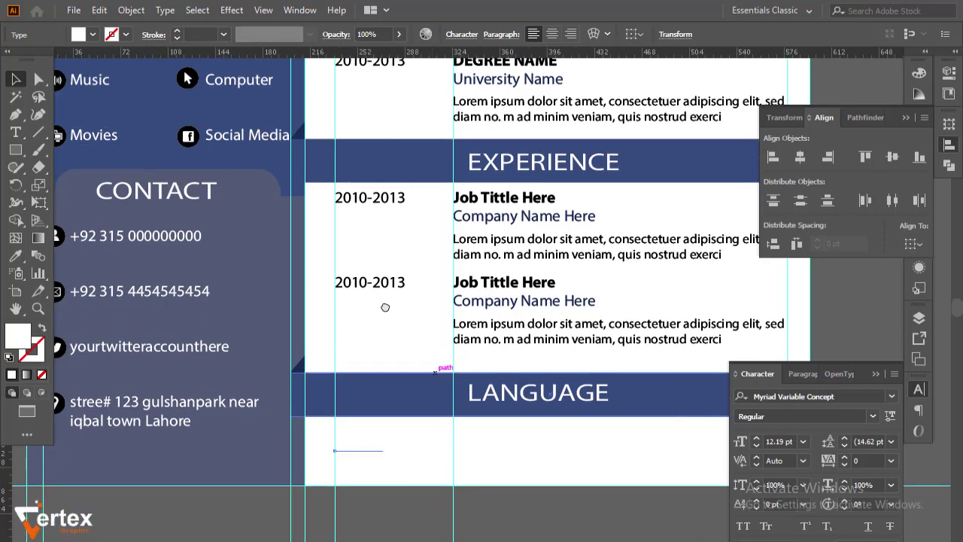
pyautogui.scroll(-5, 383, 306)
pyautogui.hscroll(4, 382, 306)
# Step: Make the copied label black and change its text to 'English'
pyautogui.click(93, 37)
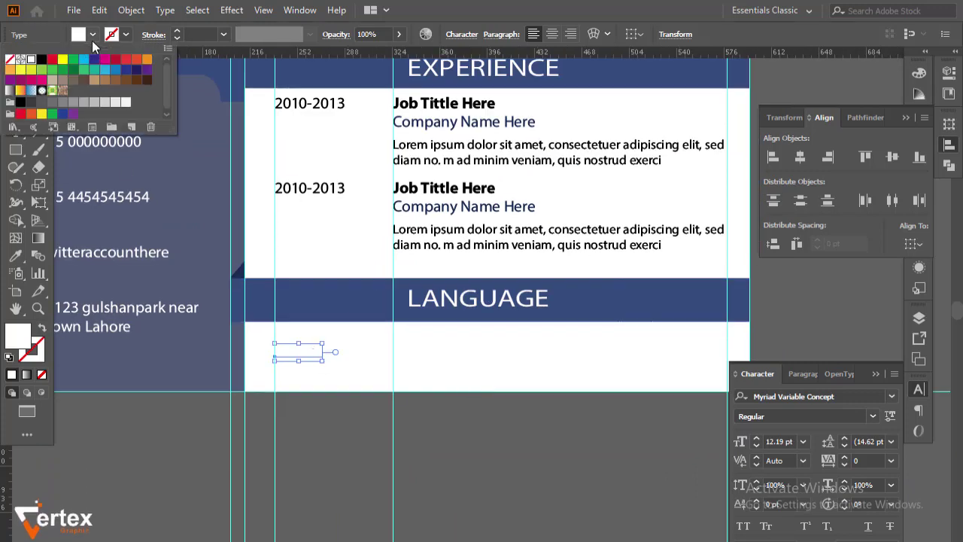
pyautogui.click(20, 101)
pyautogui.click(308, 452)
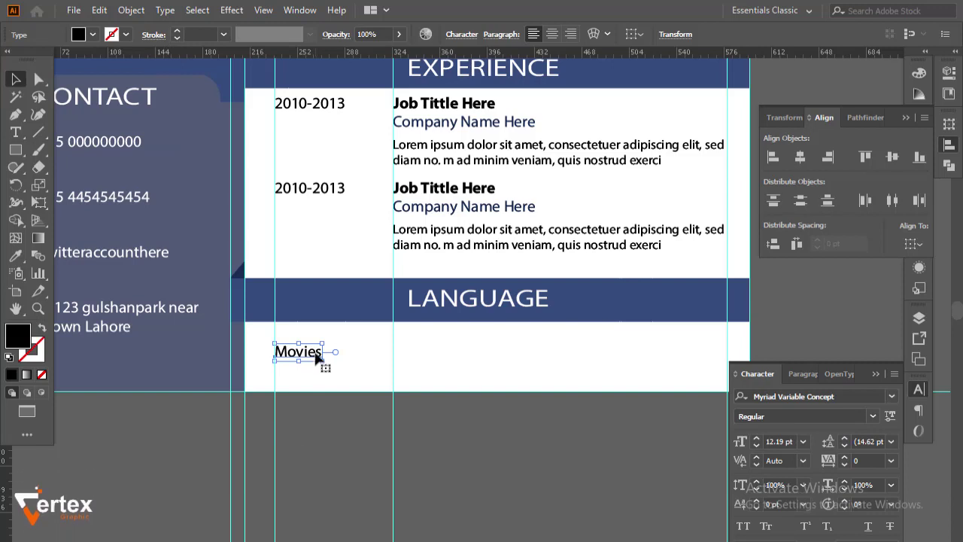
pyautogui.doubleClick(317, 359)
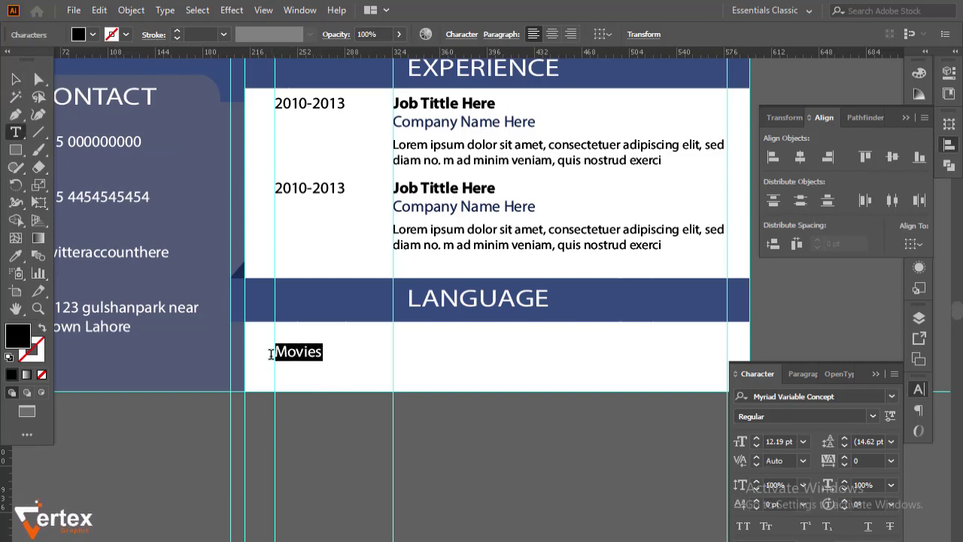
pyautogui.write('E')
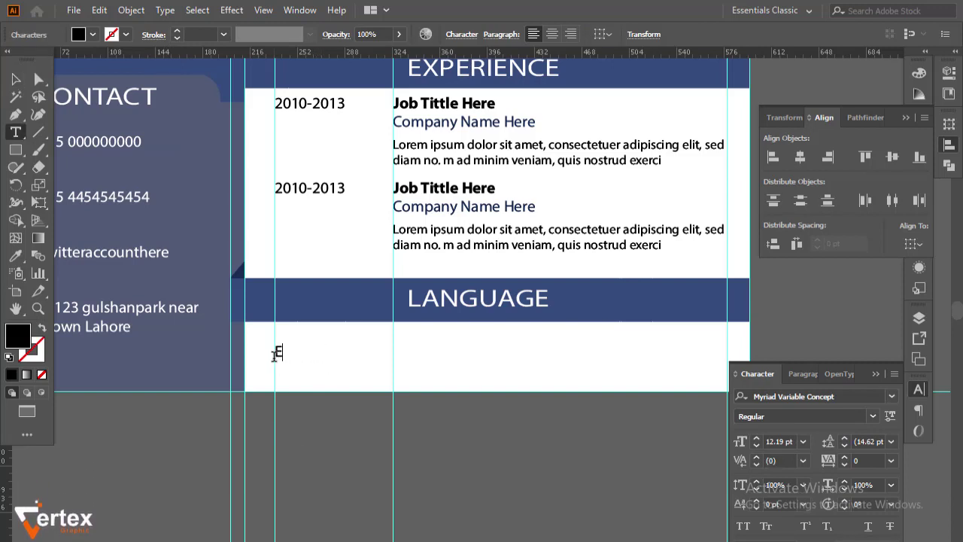
pyautogui.write('nglish')
pyautogui.click(15, 81)
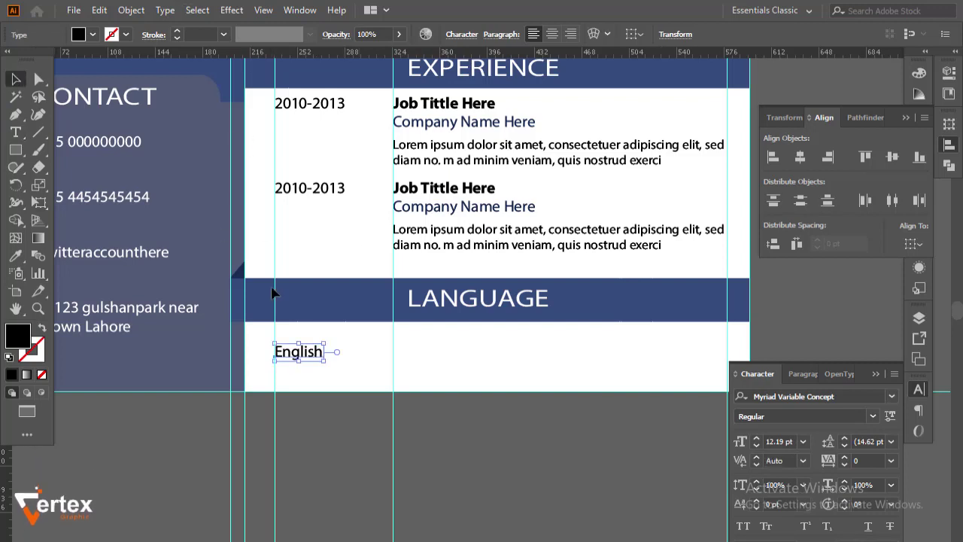
# Step: Make two evenly spaced copies of 'English' in a row to its right
pyautogui.moveTo(296, 359); pyautogui.dragTo(446, 357)
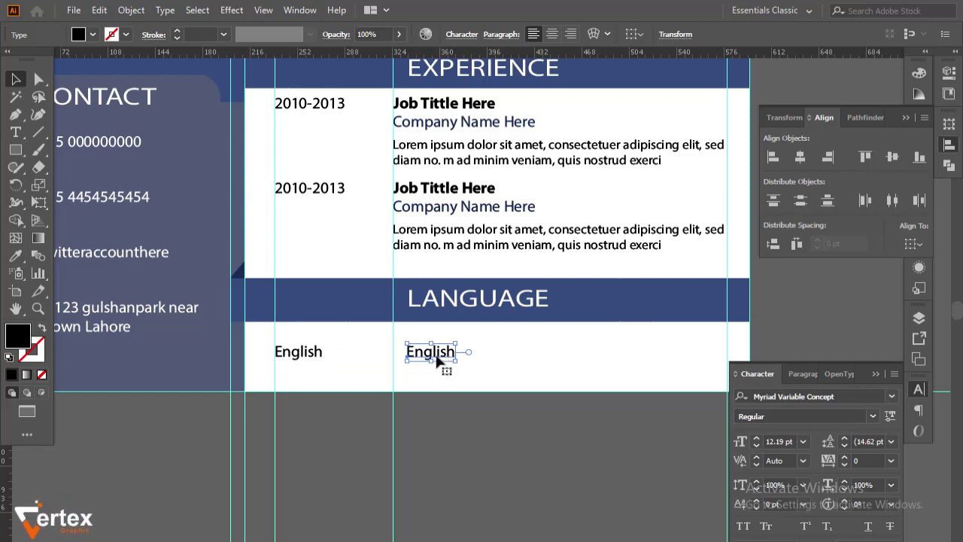
pyautogui.hotkey('shift', 'Right')
pyautogui.press('Delete')
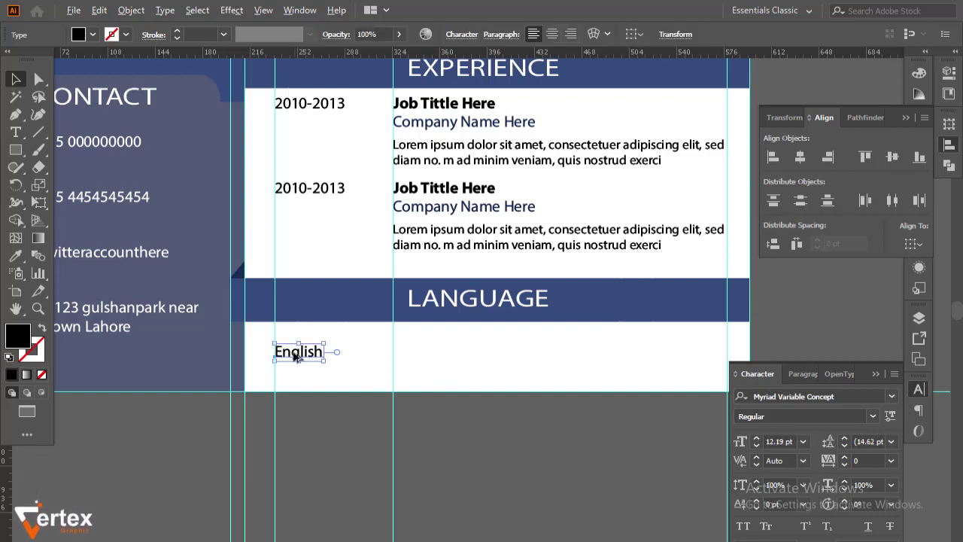
pyautogui.moveTo(298, 357); pyautogui.dragTo(428, 370)
pyautogui.click(419, 368)
pyautogui.hotkey('ctrl', 'd')
pyautogui.hotkey('ctrl', 'shift', 'b')
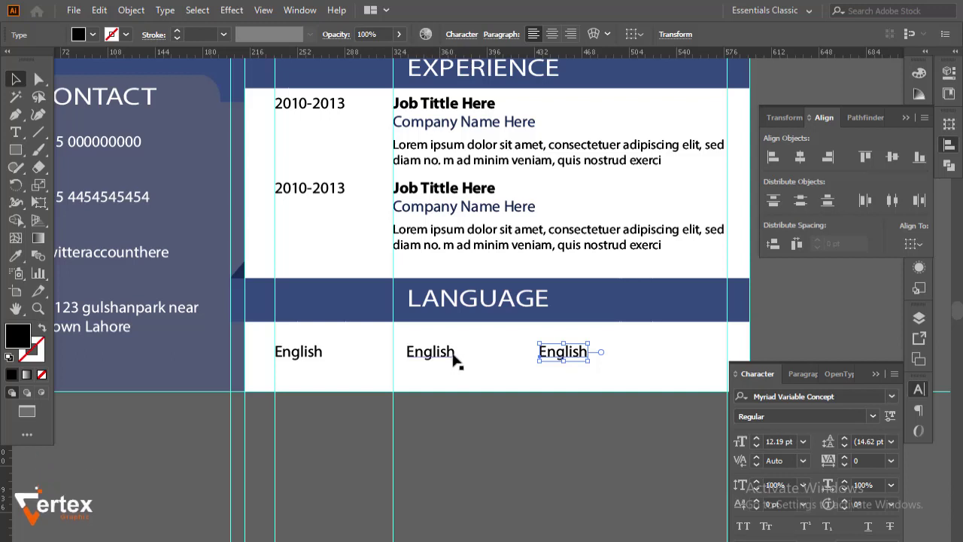
# Step: Retype the middle copy as 'Urdu'
pyautogui.click(455, 357)
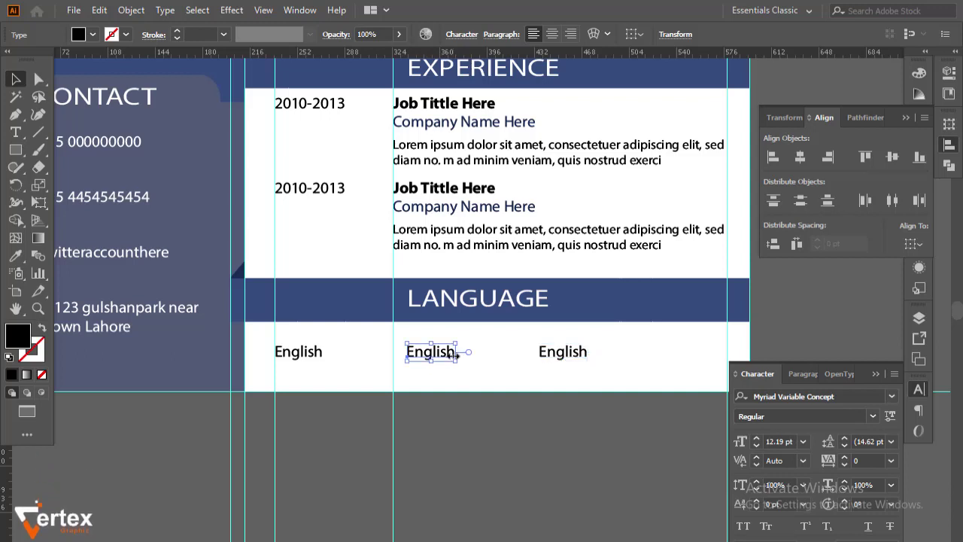
pyautogui.press('t')
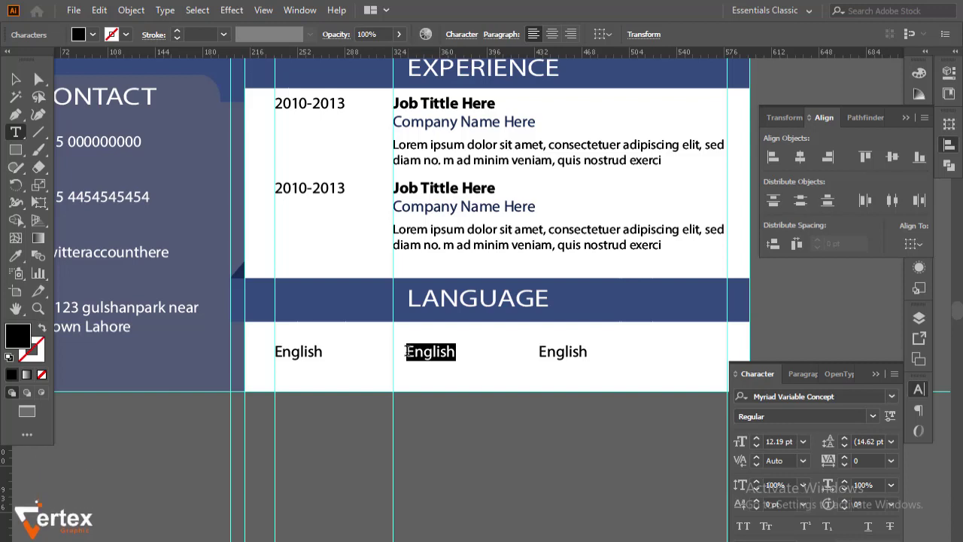
pyautogui.write('Urdu')
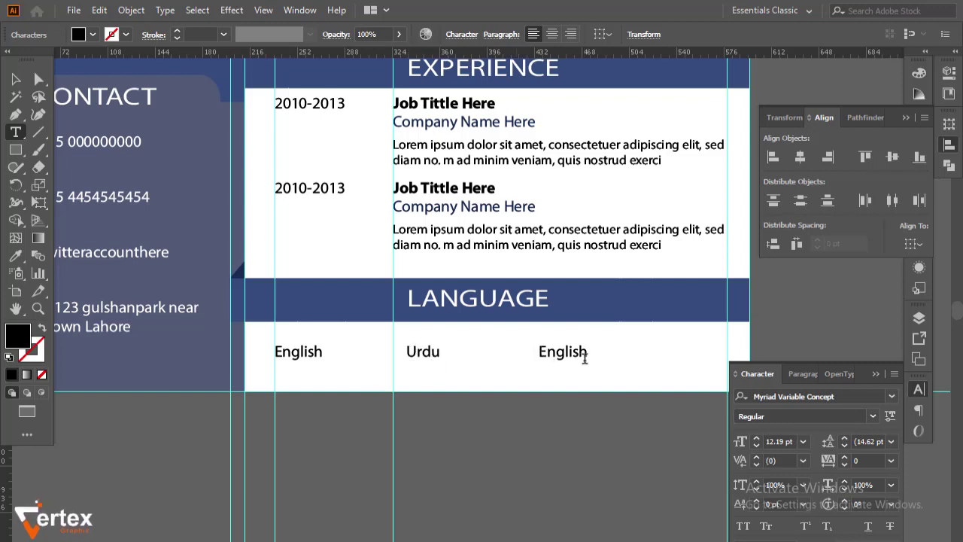
# Step: Replace the third copy's text with 'Punjabi'
pyautogui.moveTo(584, 354); pyautogui.dragTo(518, 355)
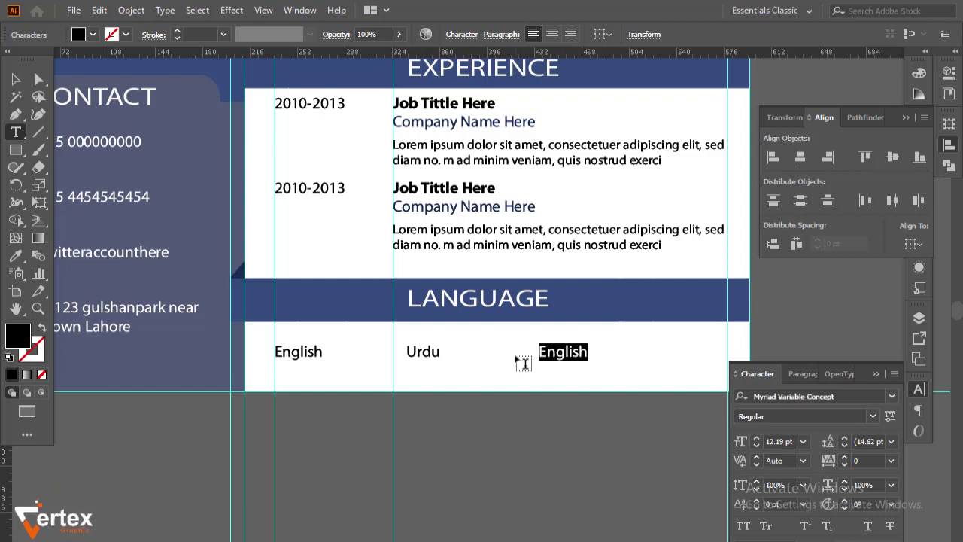
pyautogui.write('p')
pyautogui.press('BackSpace')
pyautogui.write('Puna')
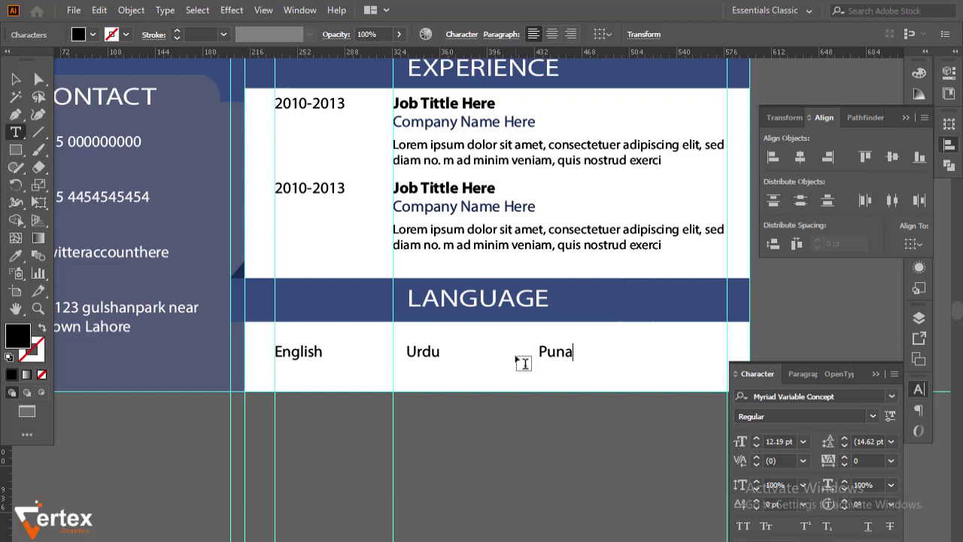
pyautogui.press('BackSpace')
pyautogui.write('jabi')
pyautogui.click(16, 78)
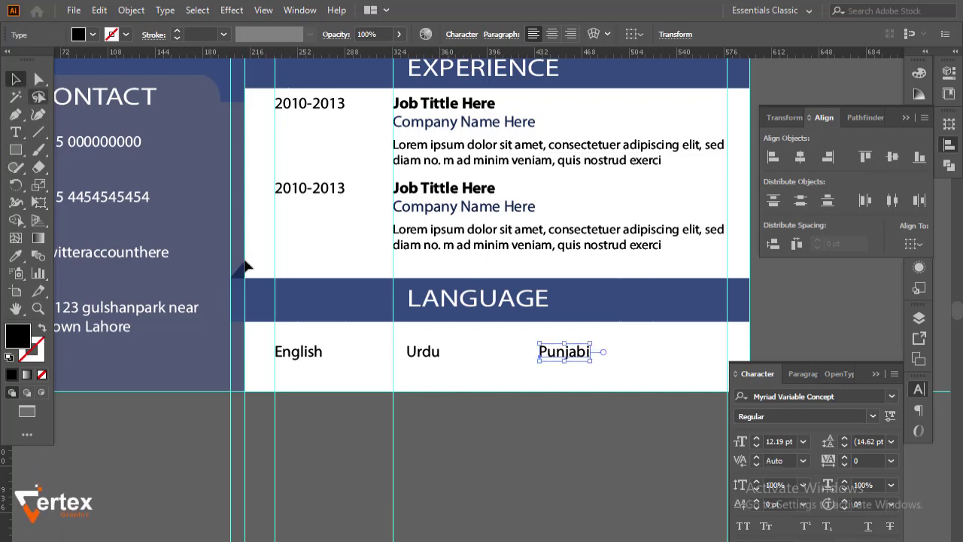
pyautogui.click(441, 457)
pyautogui.scroll(-2, 441, 306)
pyautogui.scroll(-2, 441, 306)
# Step: Place the portrait photo over the profile circle and size it to cover it
pyautogui.scroll(4, 274, 221)
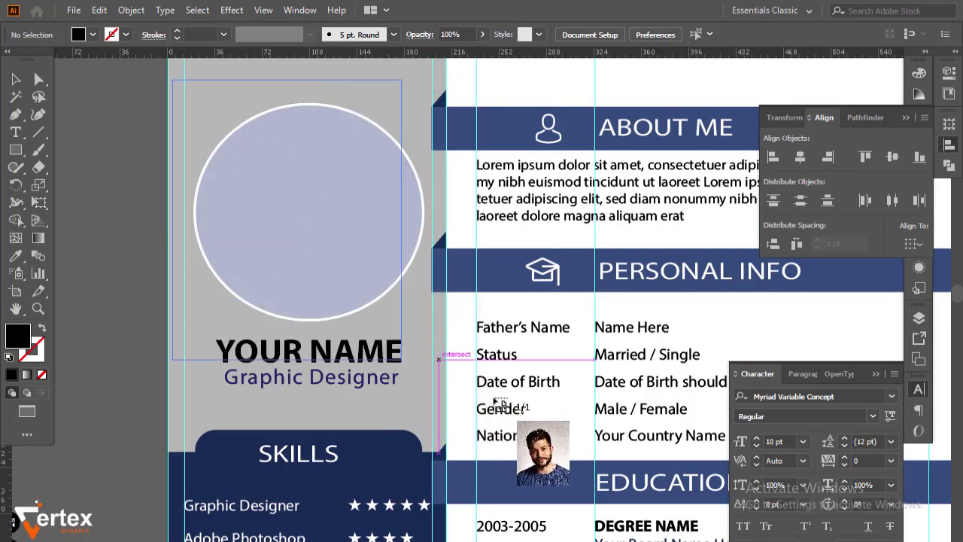
pyautogui.moveTo(172, 80); pyautogui.dragTo(432, 397)
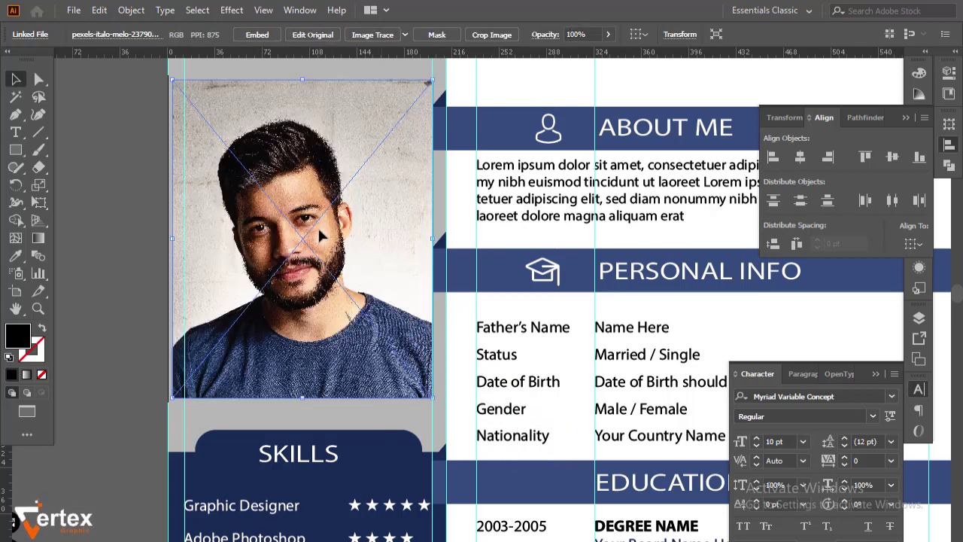
pyautogui.moveTo(431, 80); pyautogui.dragTo(413, 103)
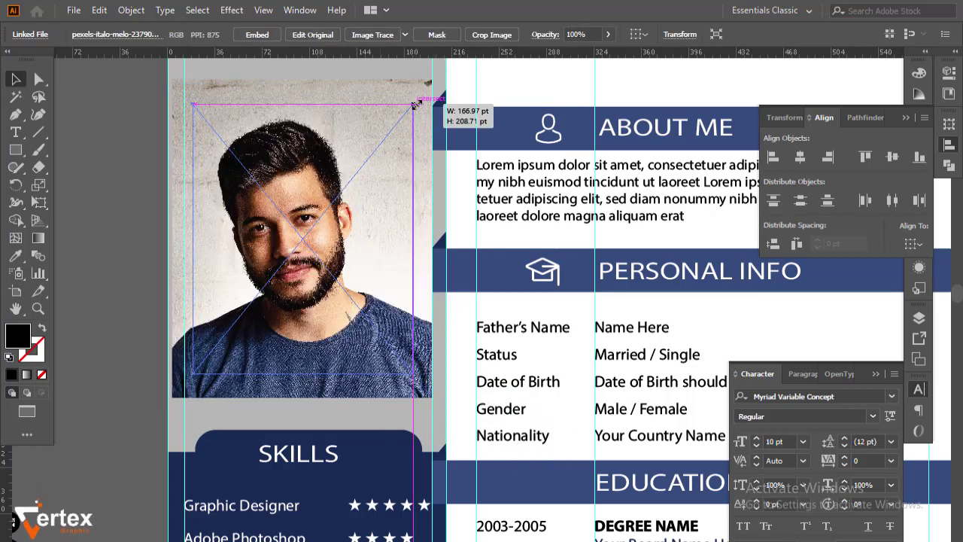
pyautogui.moveTo(350, 191); pyautogui.dragTo(350, 167)
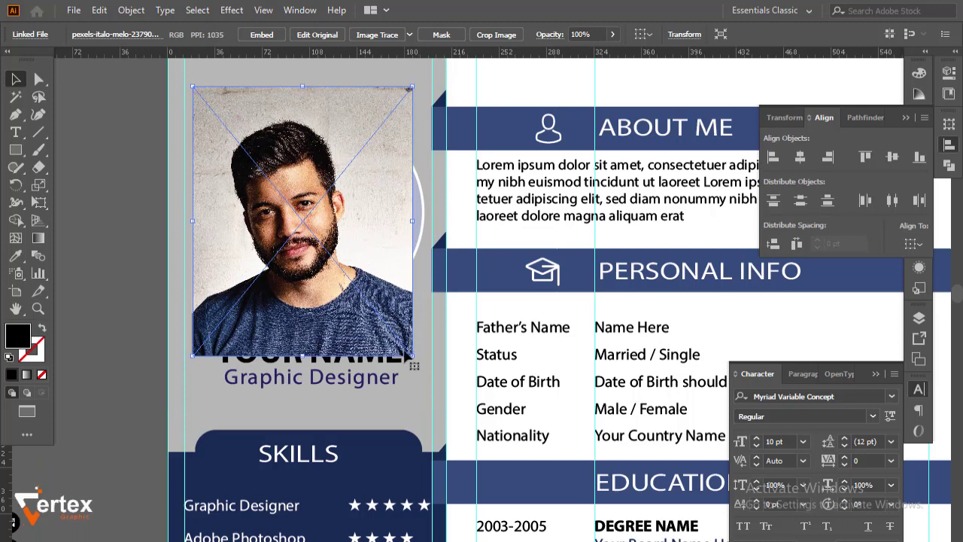
pyautogui.moveTo(413, 366); pyautogui.dragTo(429, 380)
pyautogui.moveTo(334, 312); pyautogui.dragTo(336, 272)
# Step: Embed the photo, send it behind the circle, and clip it with a clipping mask
pyautogui.rightClick(305, 200)
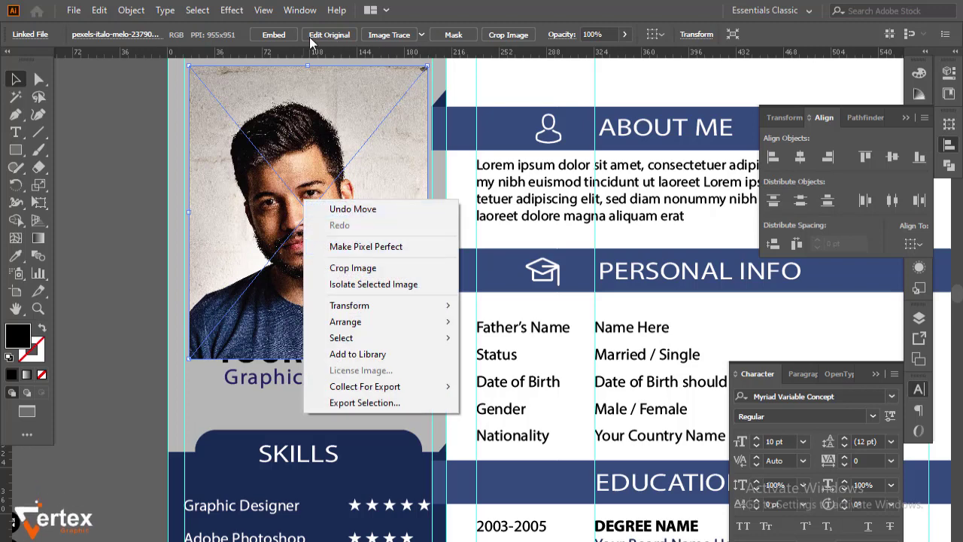
pyautogui.click(283, 36)
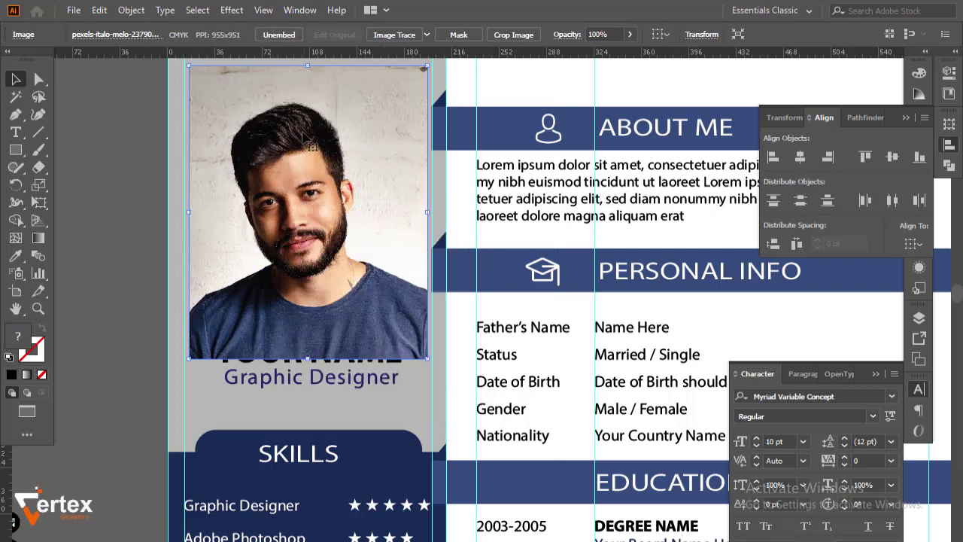
pyautogui.rightClick(303, 133)
pyautogui.moveTo(380, 255)
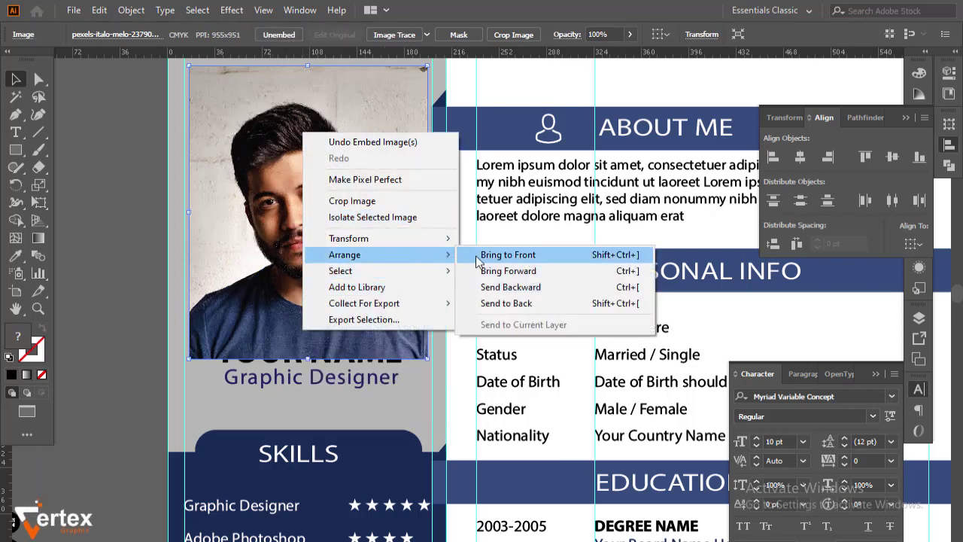
pyautogui.click(514, 304)
pyautogui.keyDown('shift'); pyautogui.click(288, 201); pyautogui.keyUp('shift')
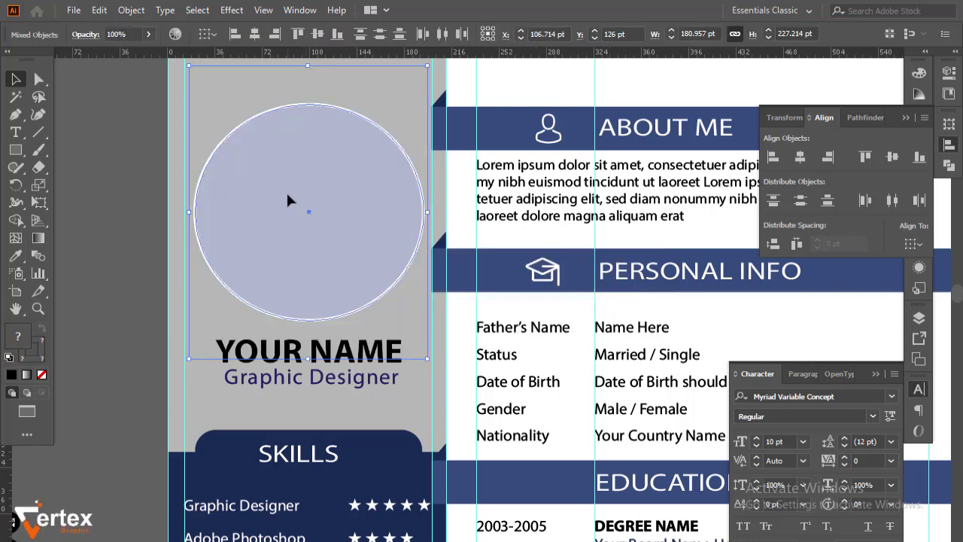
pyautogui.rightClick(286, 194)
pyautogui.click(352, 318)
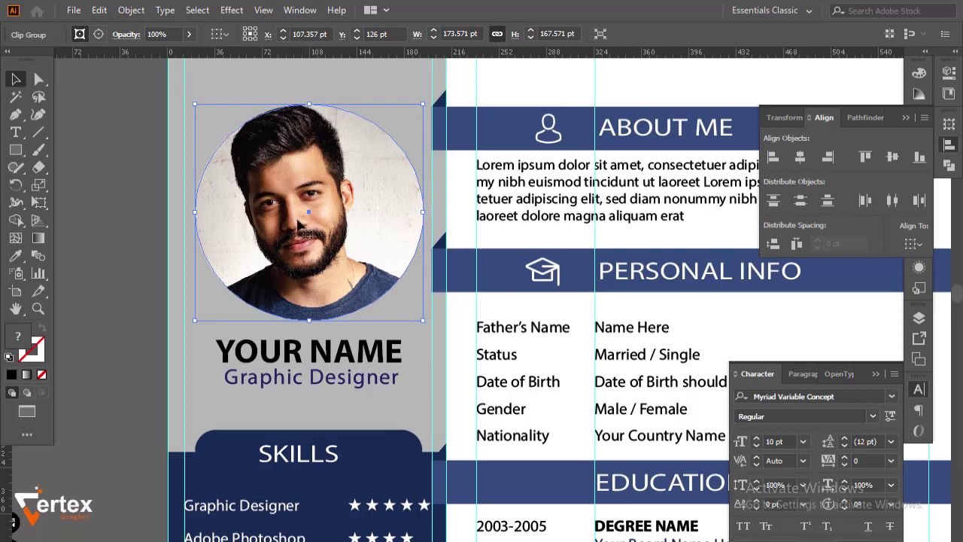
# Step: Shrink the photo inside the circular mask so it fits
pyautogui.click(98, 34)
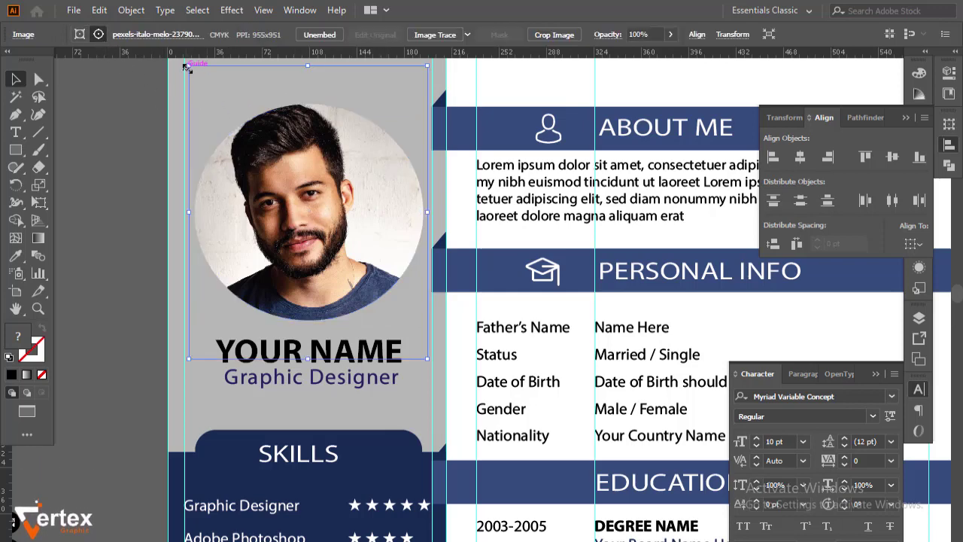
pyautogui.moveTo(186, 67); pyautogui.dragTo(194, 76)
pyautogui.click(154, 246)
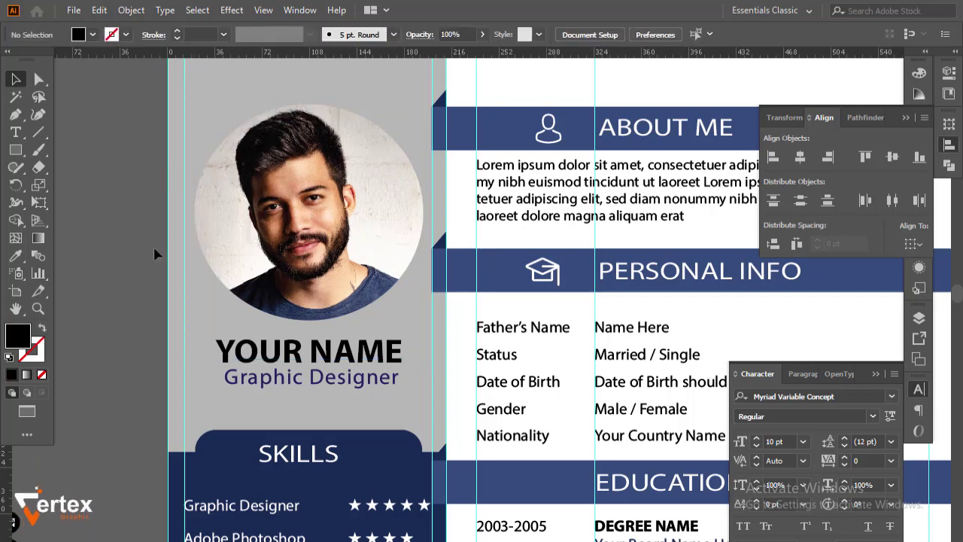
pyautogui.keyDown('alt'); pyautogui.click(367, 267); pyautogui.keyUp('alt')
# Step: Delete the colour-swatch image and icon set beside the resume, then hide the guides
pyautogui.keyDown('alt'); pyautogui.click(367, 267); pyautogui.keyUp('alt')
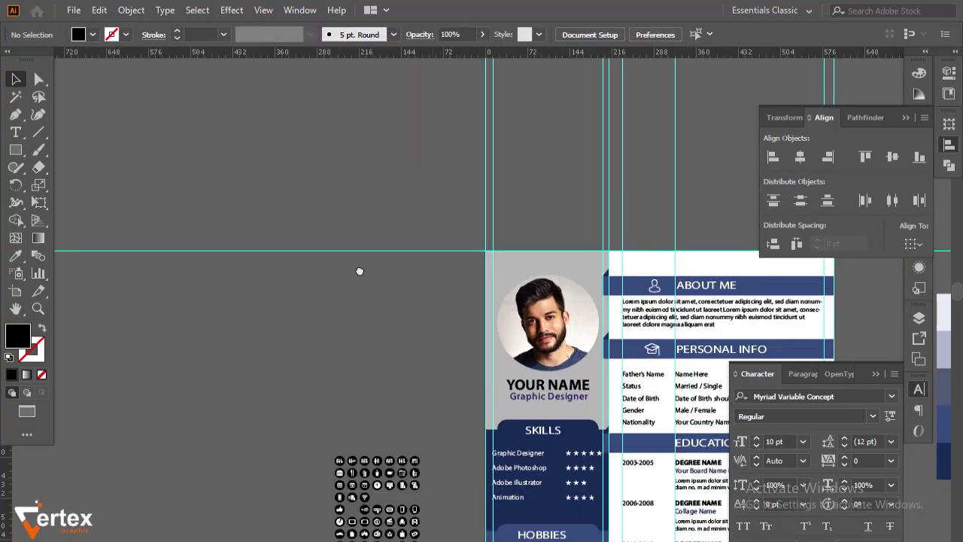
pyautogui.moveTo(359, 271)
pyautogui.mouseDown()
pyautogui.moveTo(275, 159)
pyautogui.moveTo(75, 45)
pyautogui.mouseUp()
pyautogui.keyDown('alt'); pyautogui.click(275, 159); pyautogui.keyUp('alt')
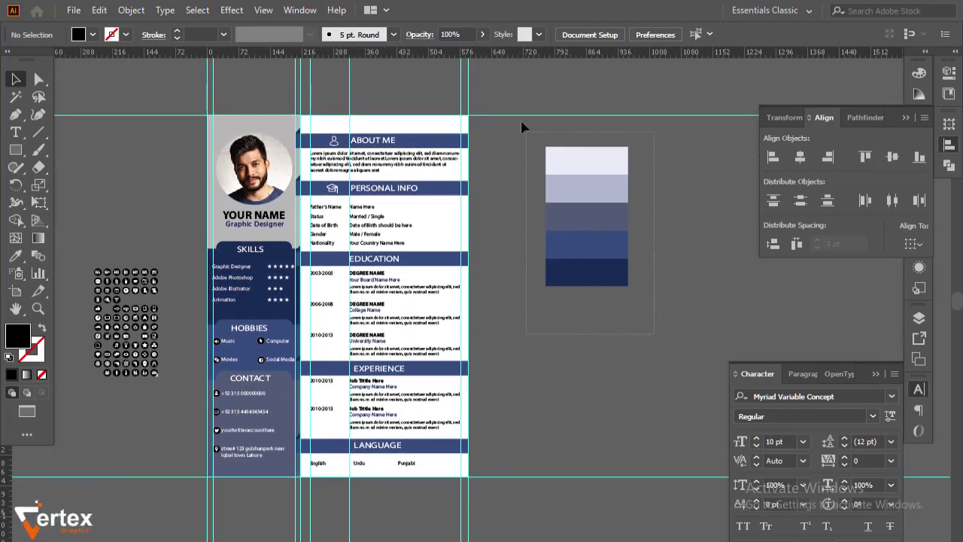
pyautogui.click(614, 247)
pyautogui.press('Delete')
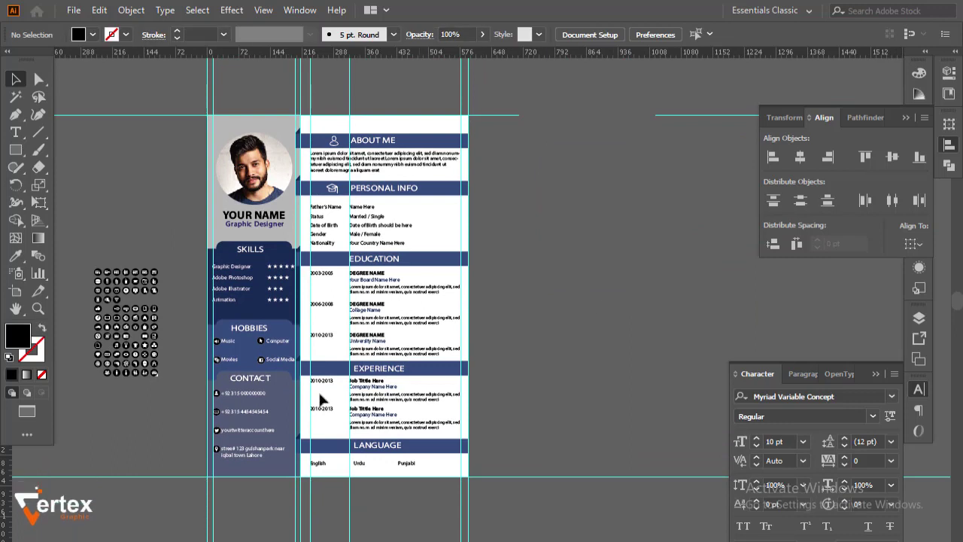
pyautogui.moveTo(69, 267); pyautogui.dragTo(165, 336)
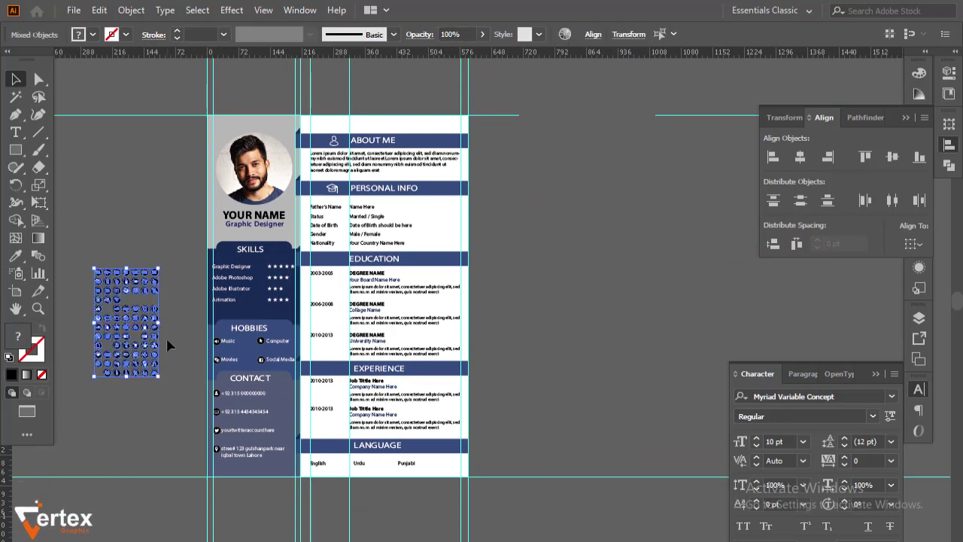
pyautogui.press('Delete')
pyautogui.rightClick(537, 247)
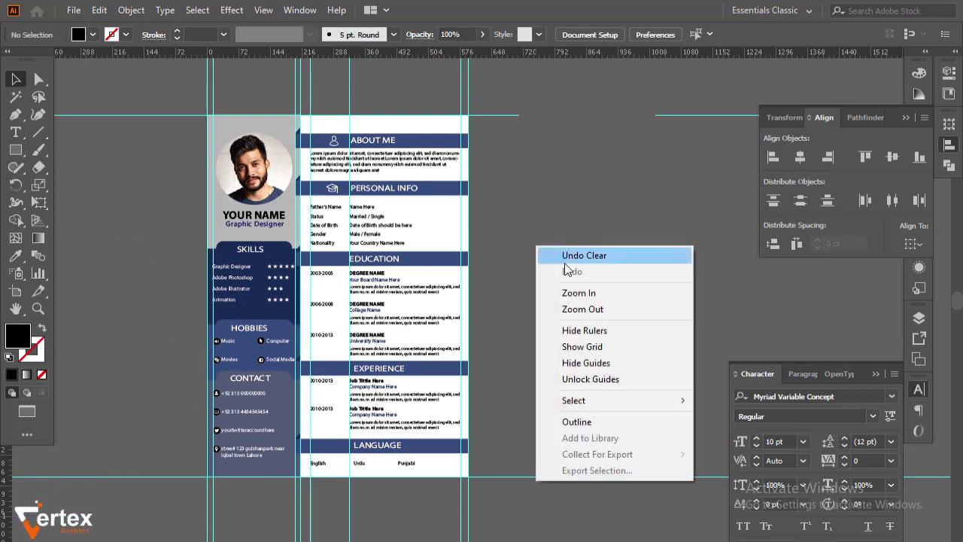
pyautogui.click(610, 366)
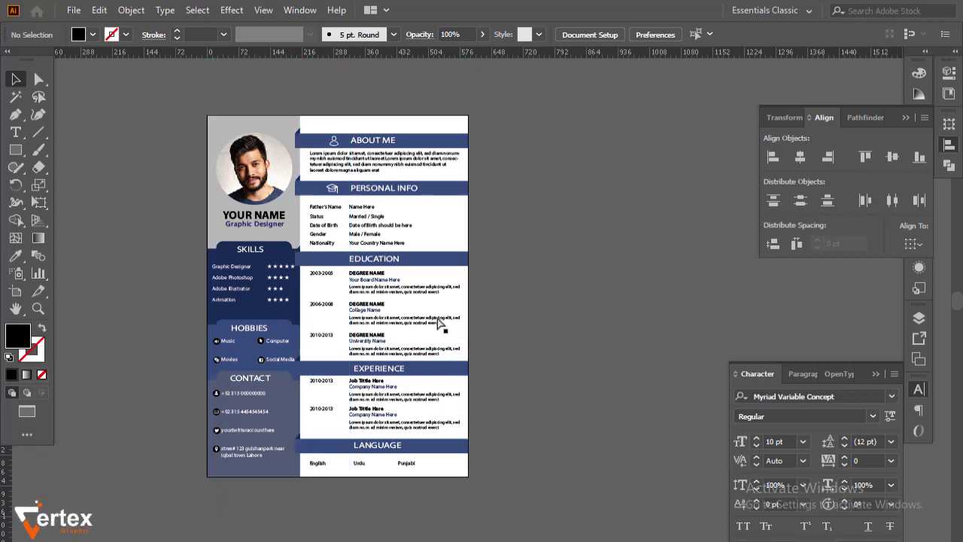